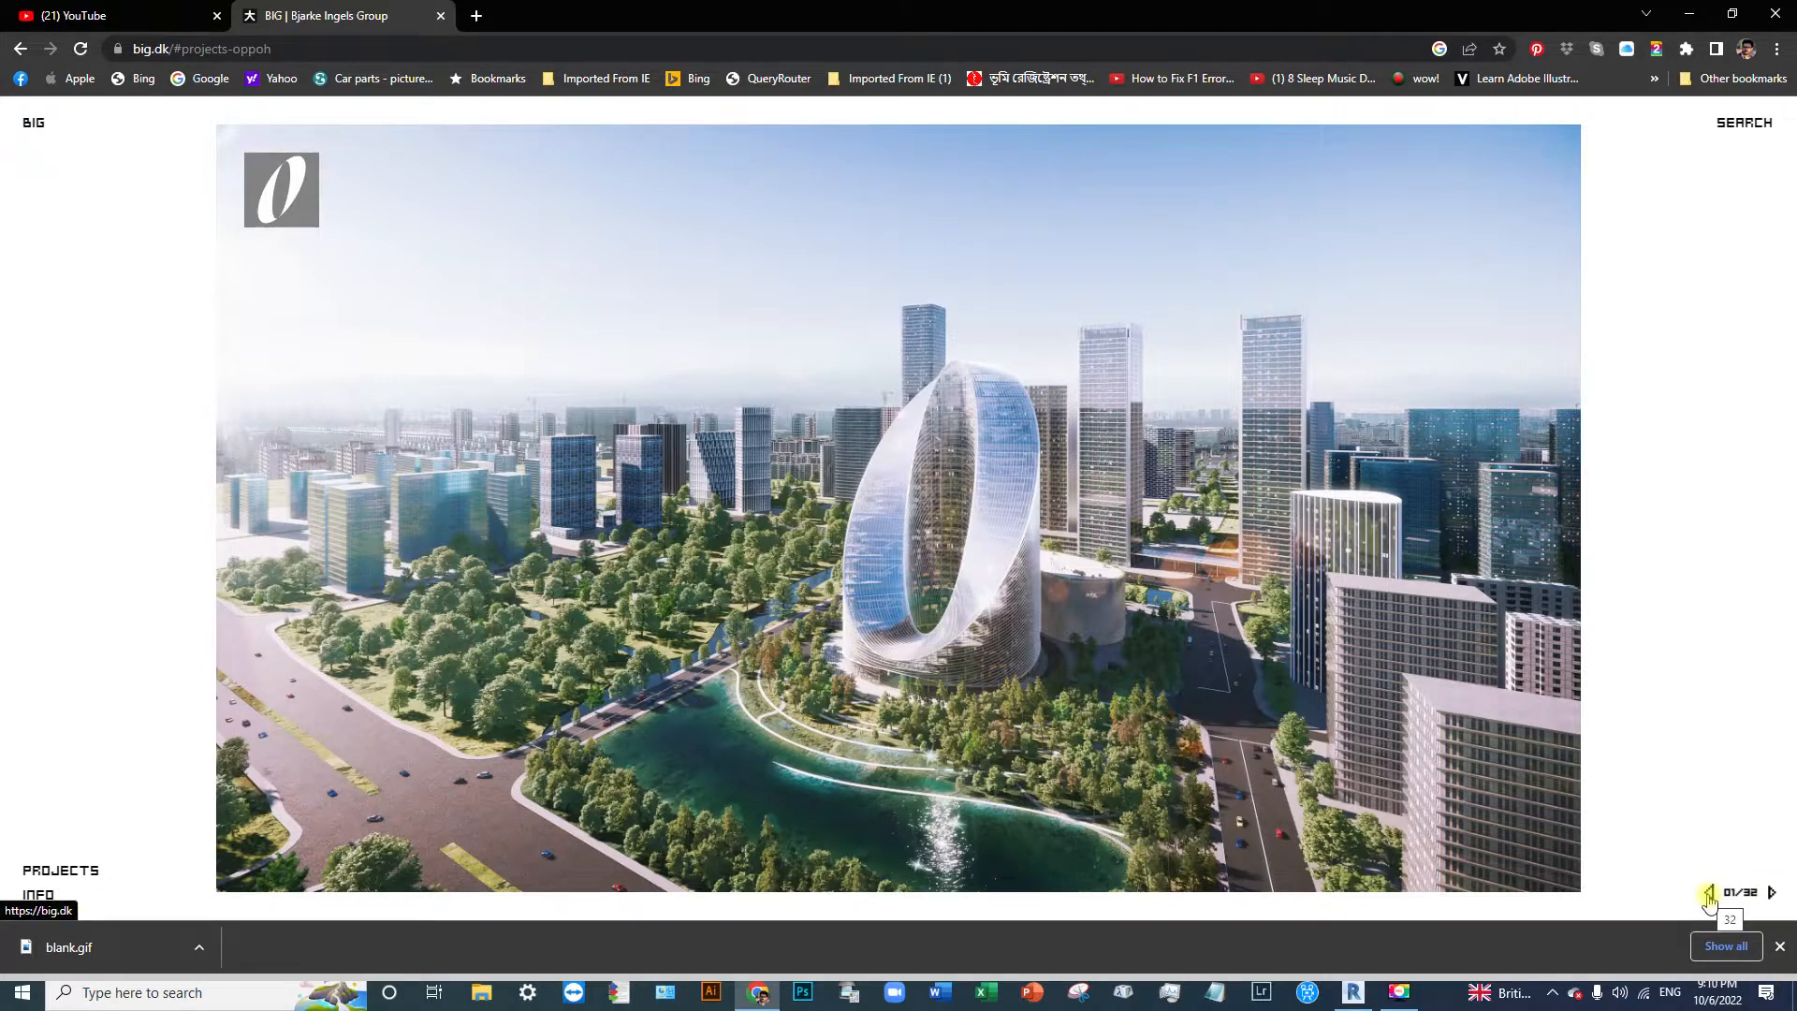
Step: Look through the image and project description of the OPPO R&D Headquarters tower on the BIG website
left_click(1770, 891)
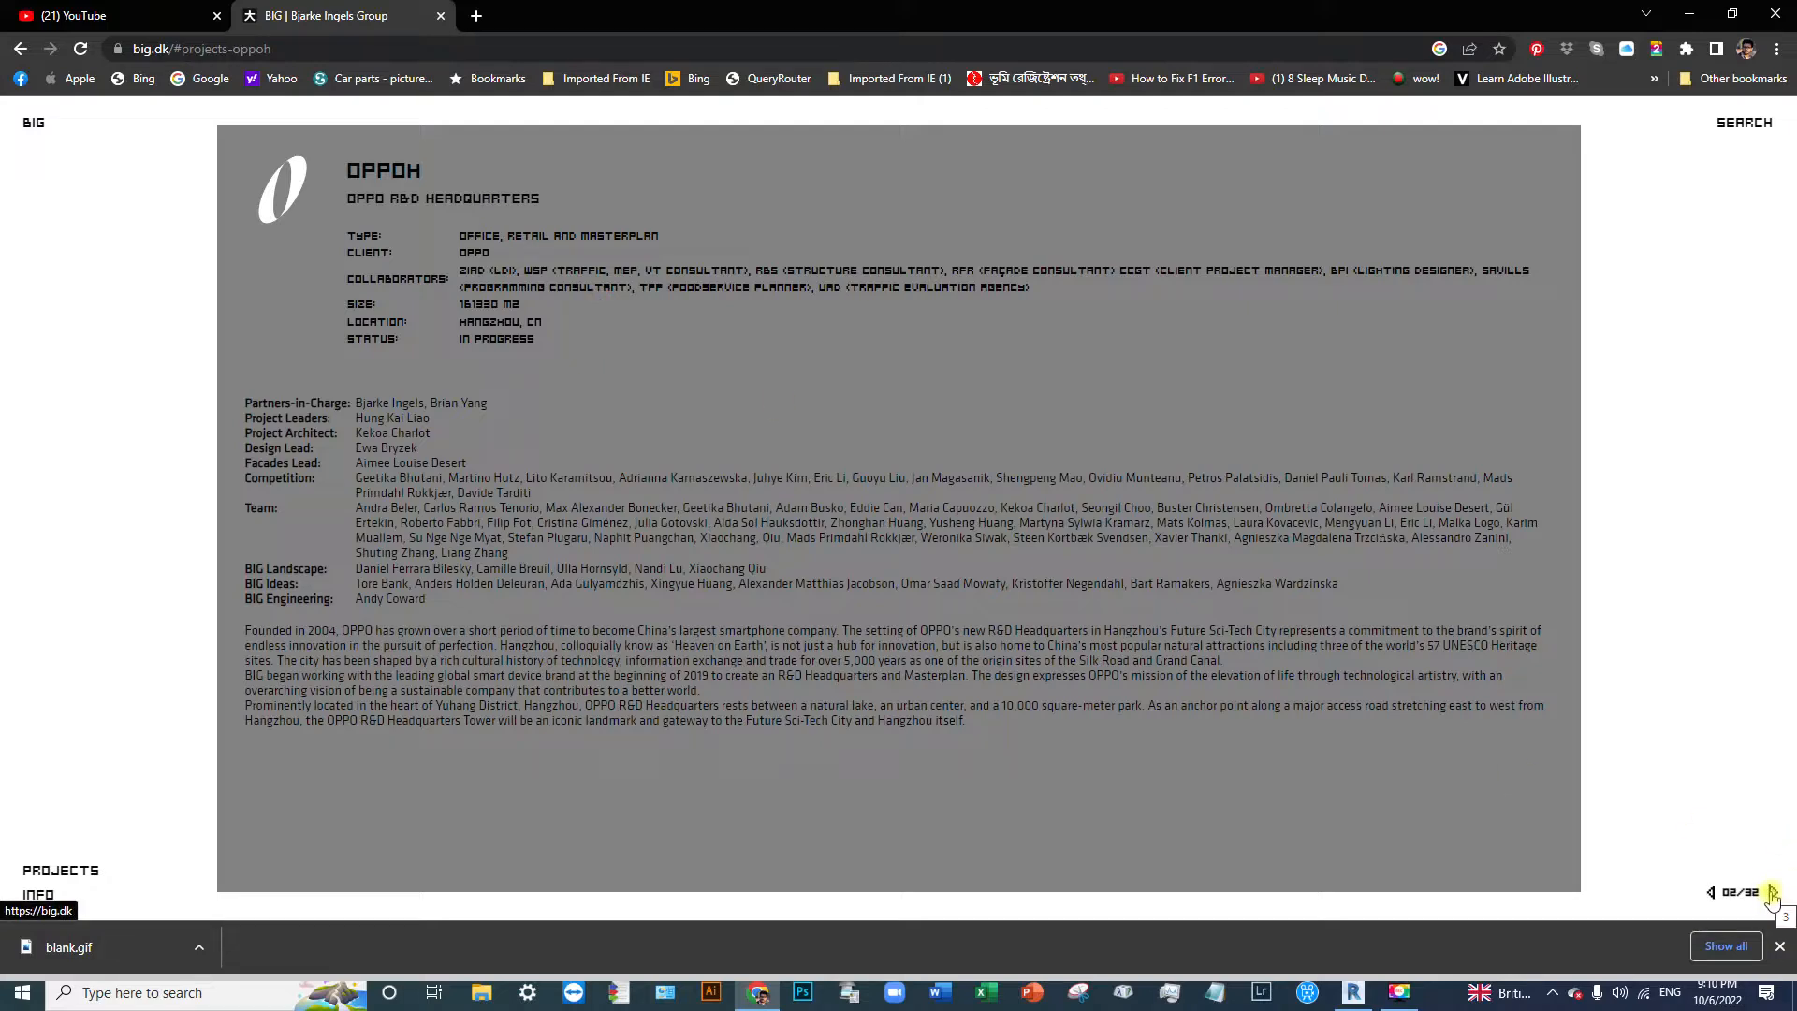
left_click(1711, 892)
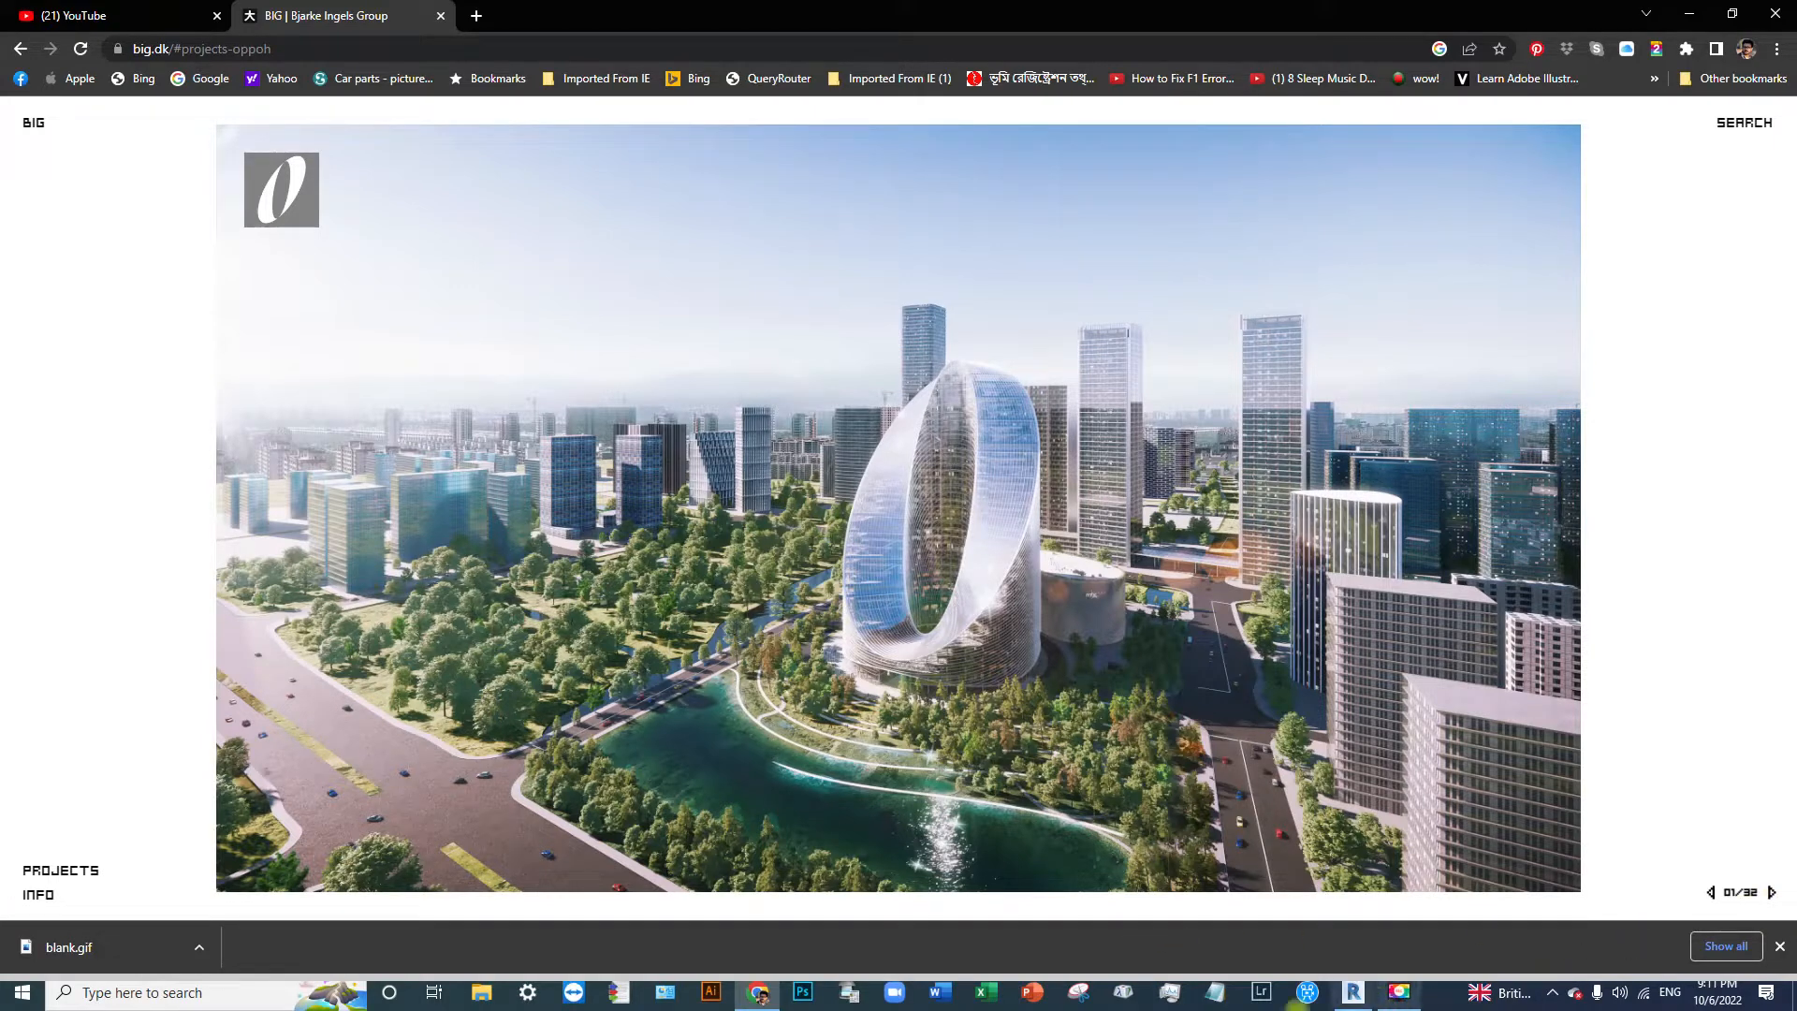
Step: Switch to Revit and examine the finished mass model of the looped tower in the 3D view
mouse_move(1351, 999)
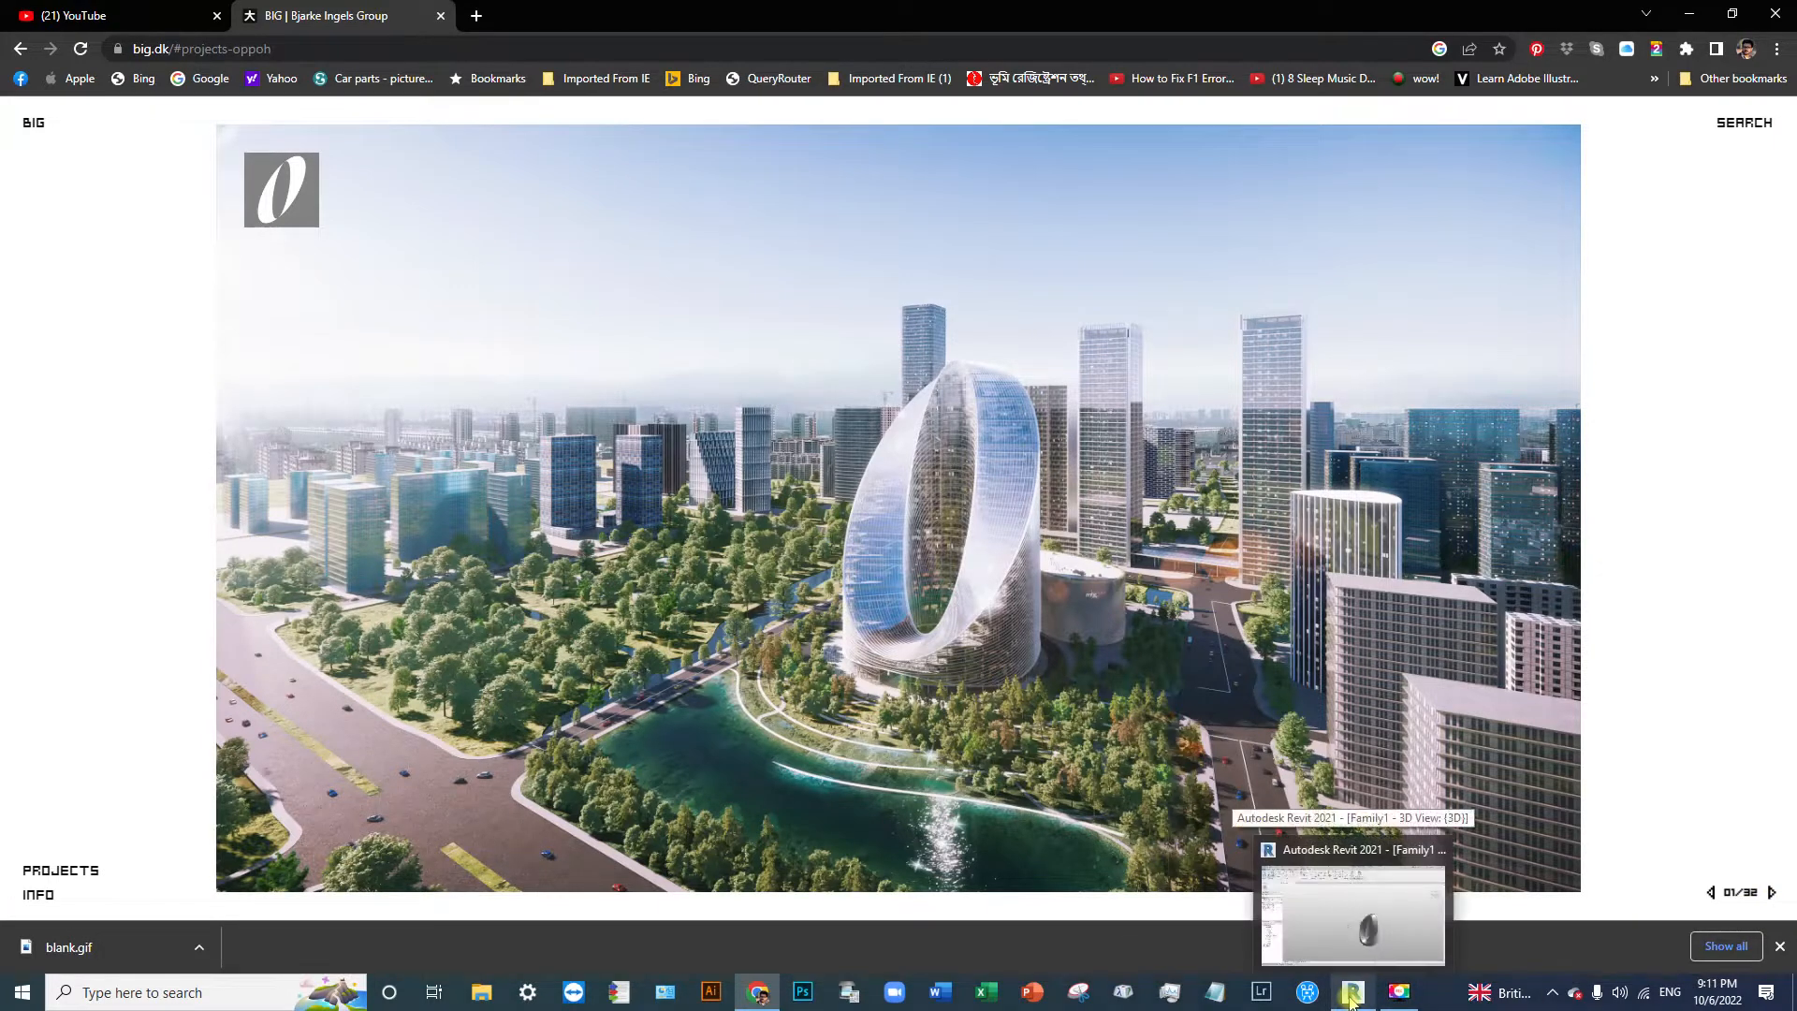
left_click(1351, 996)
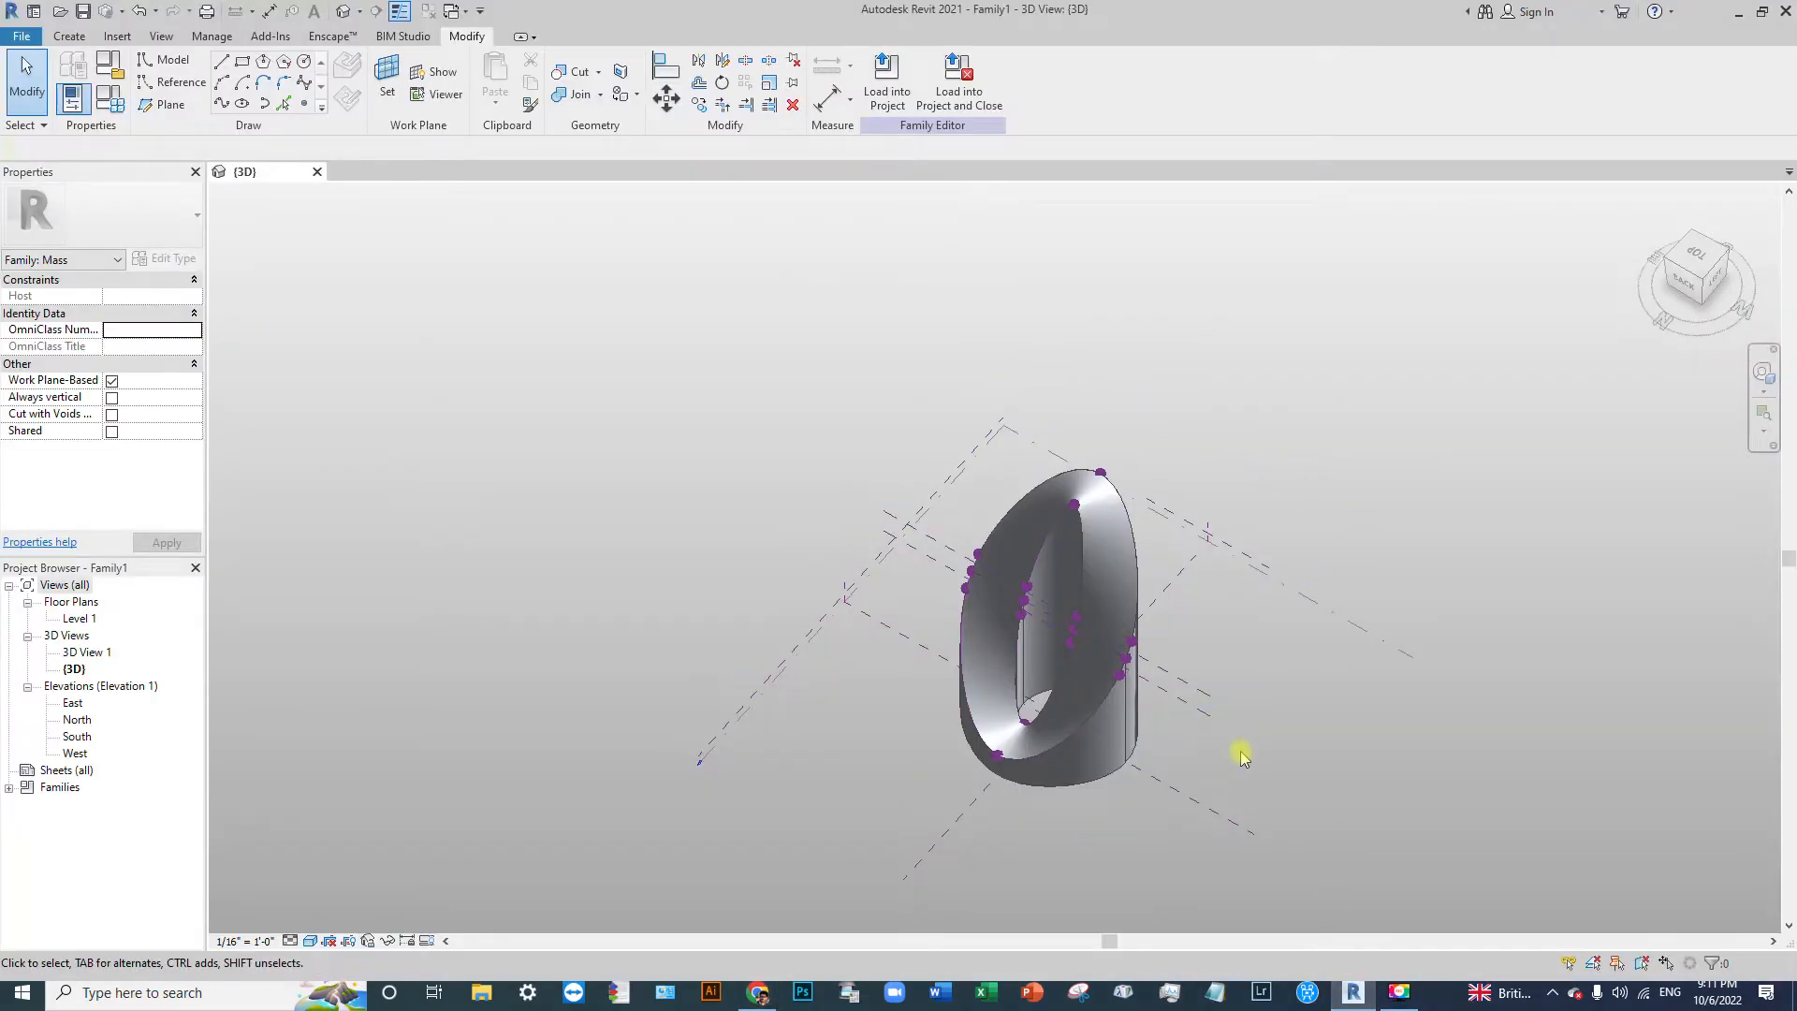
scroll(1240, 754, "up", 2)
scroll(879, 590, "up", 2)
middle_click_drag(1111, 669, 1095, 790)
scroll(1095, 642, "down", 3)
scroll(1182, 853, "up", 3)
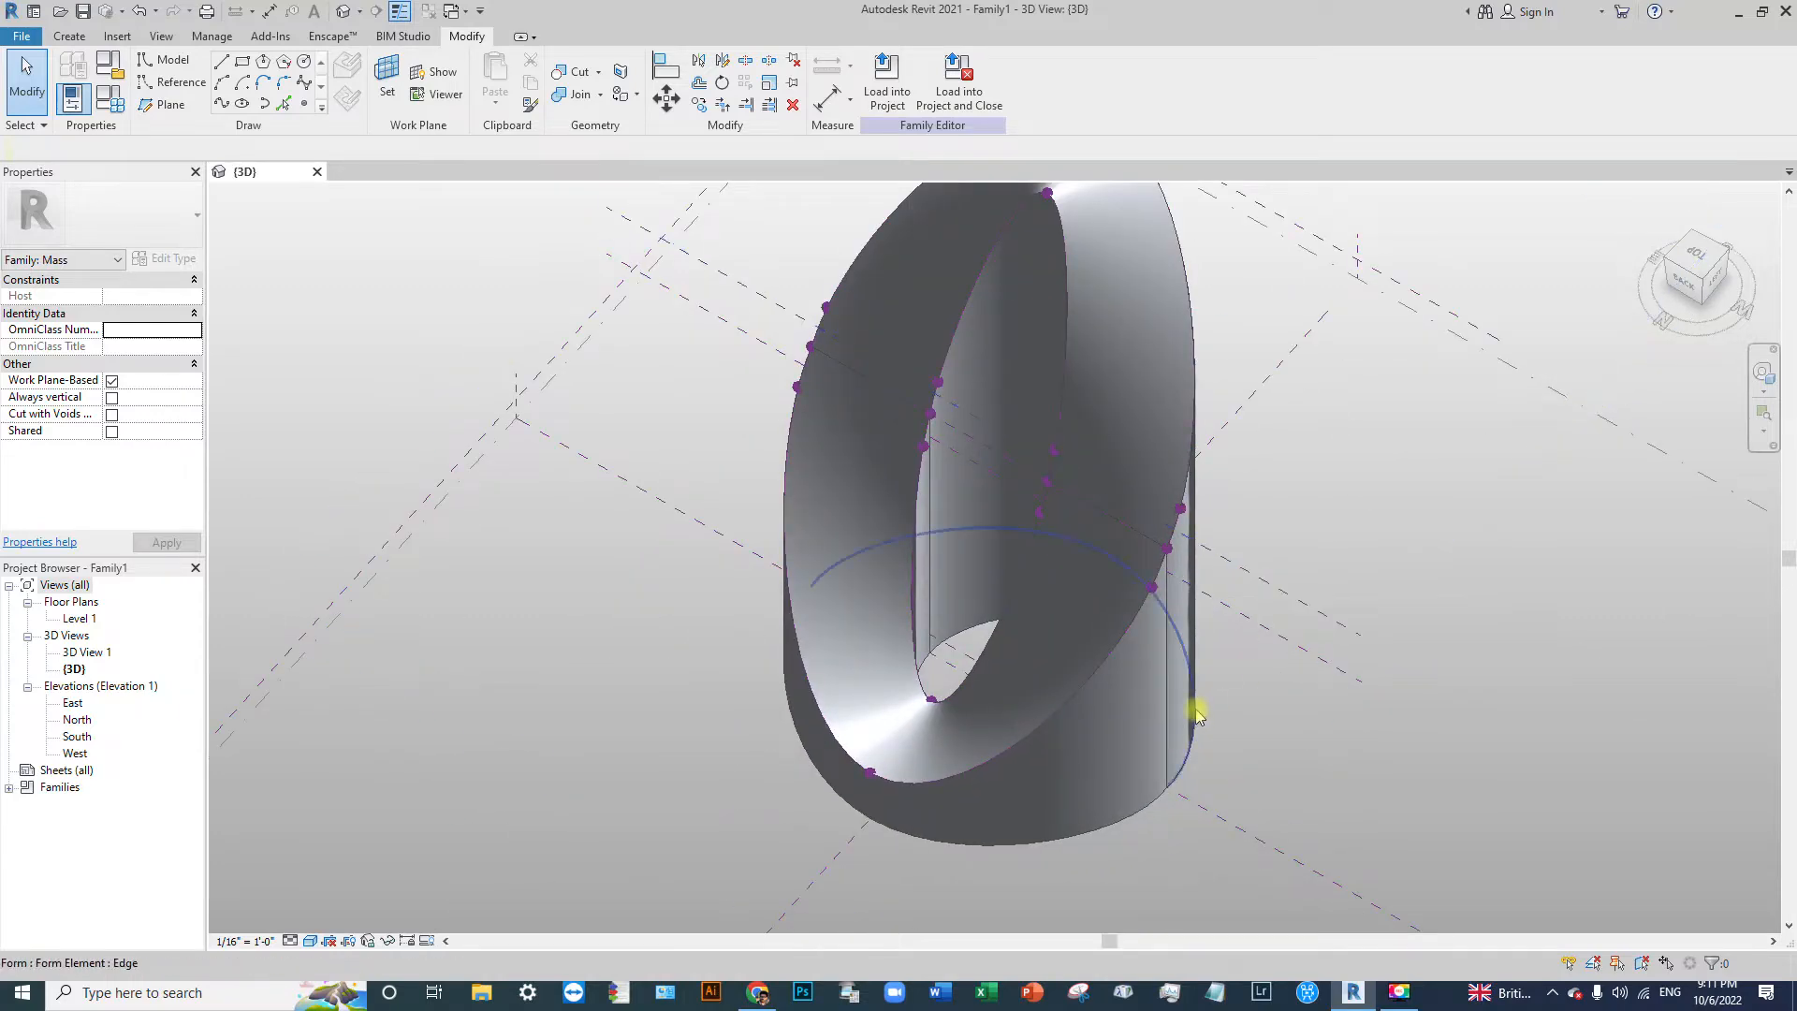
scroll(1195, 707, "down", 1)
middle_click_drag(1027, 502, 1002, 684)
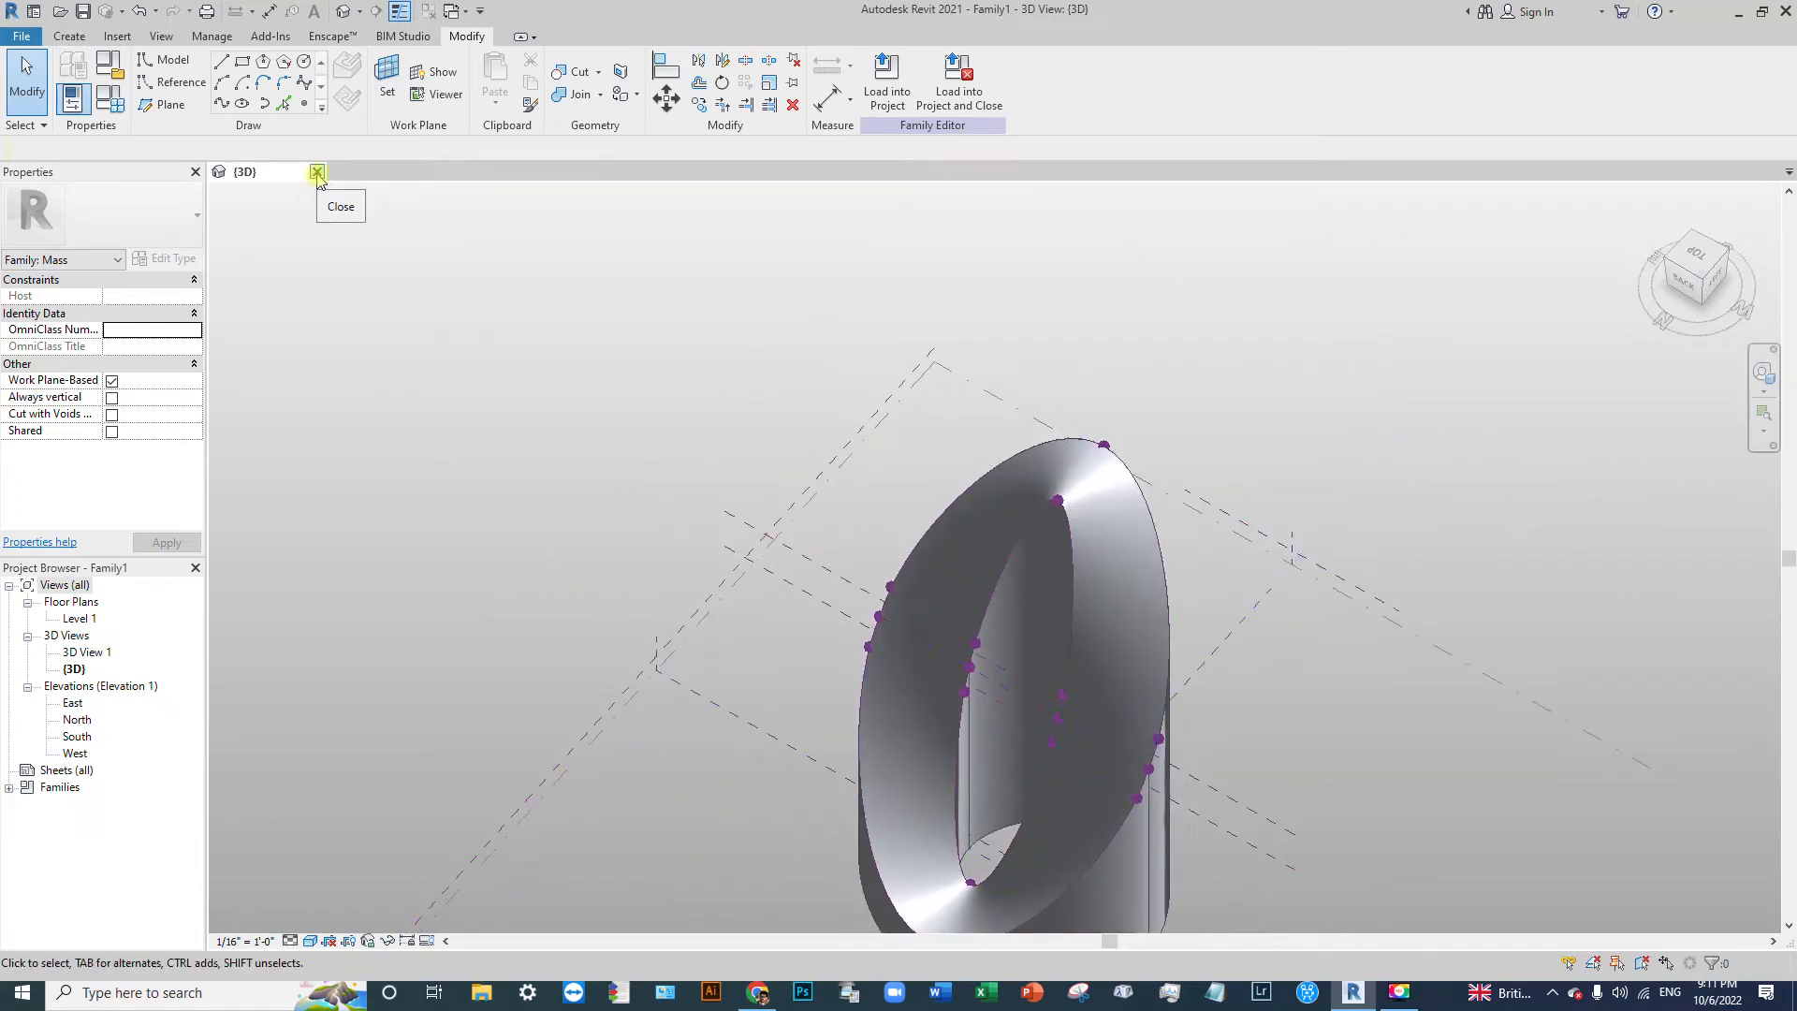
middle_click_drag(739, 390, 811, 319)
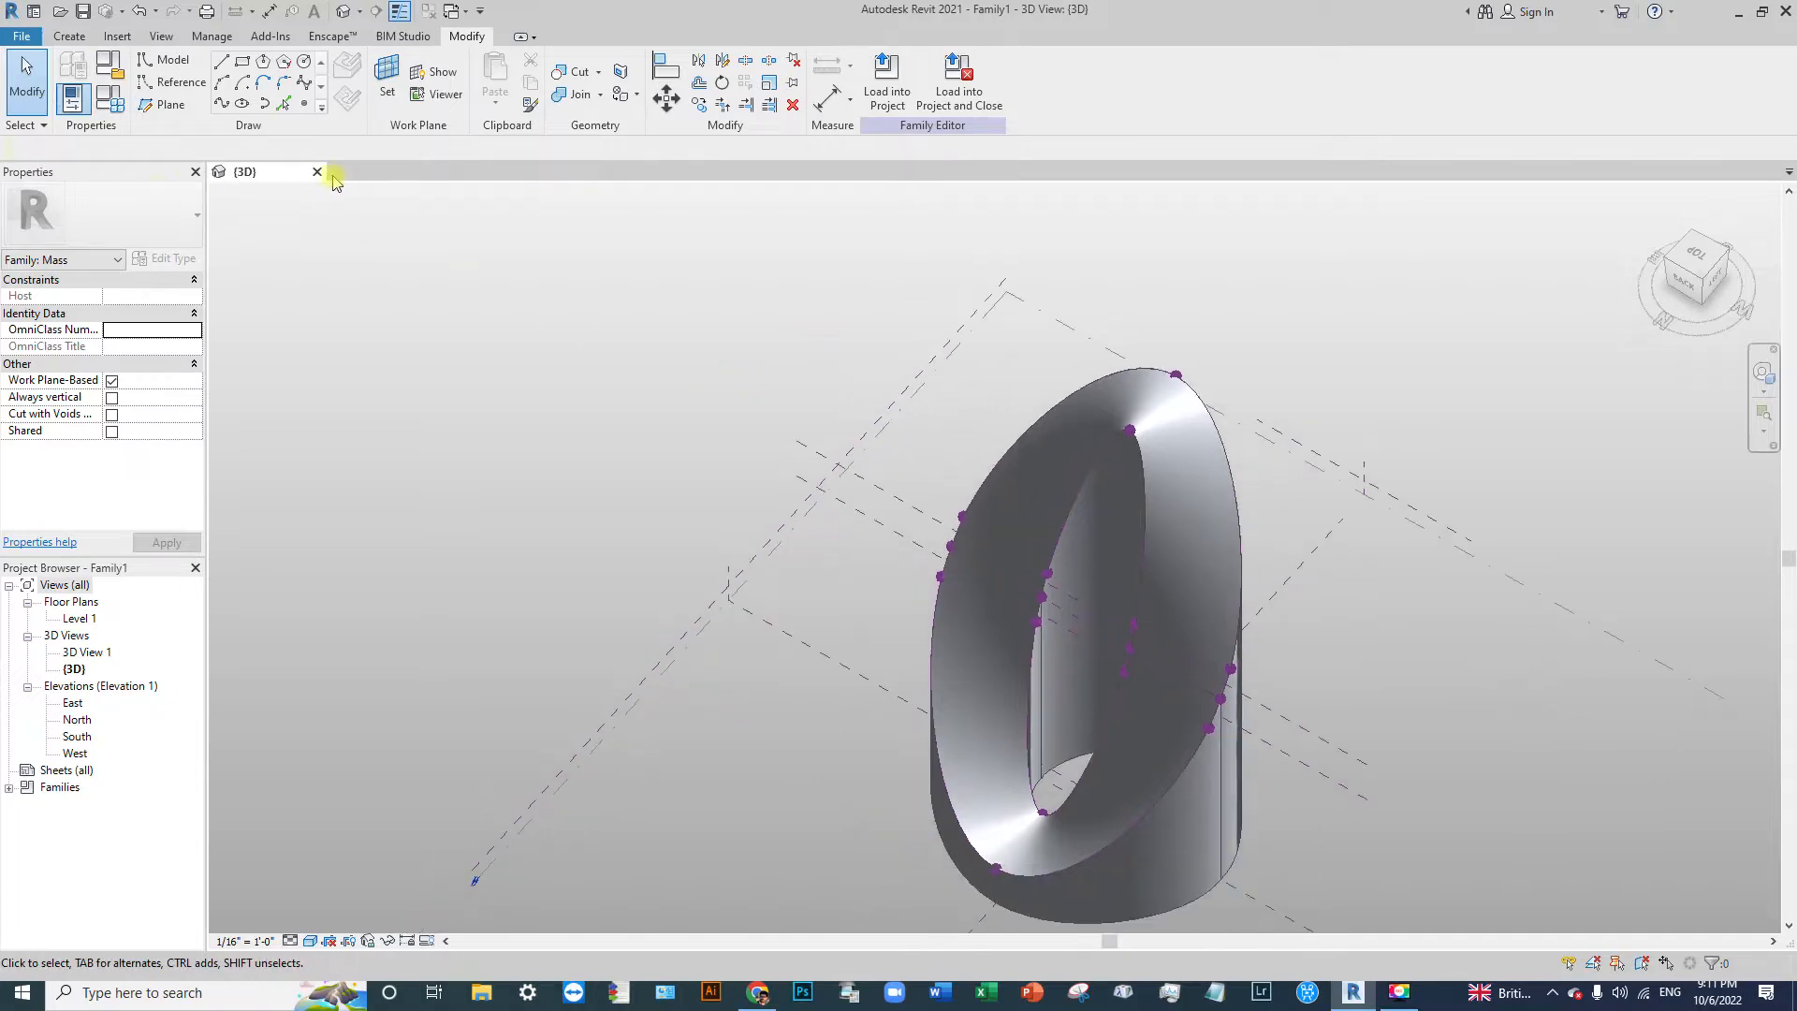
Step: Close the open family without saving and create a new family from the Mass template in the Conceptual Mass folder
left_click(319, 172)
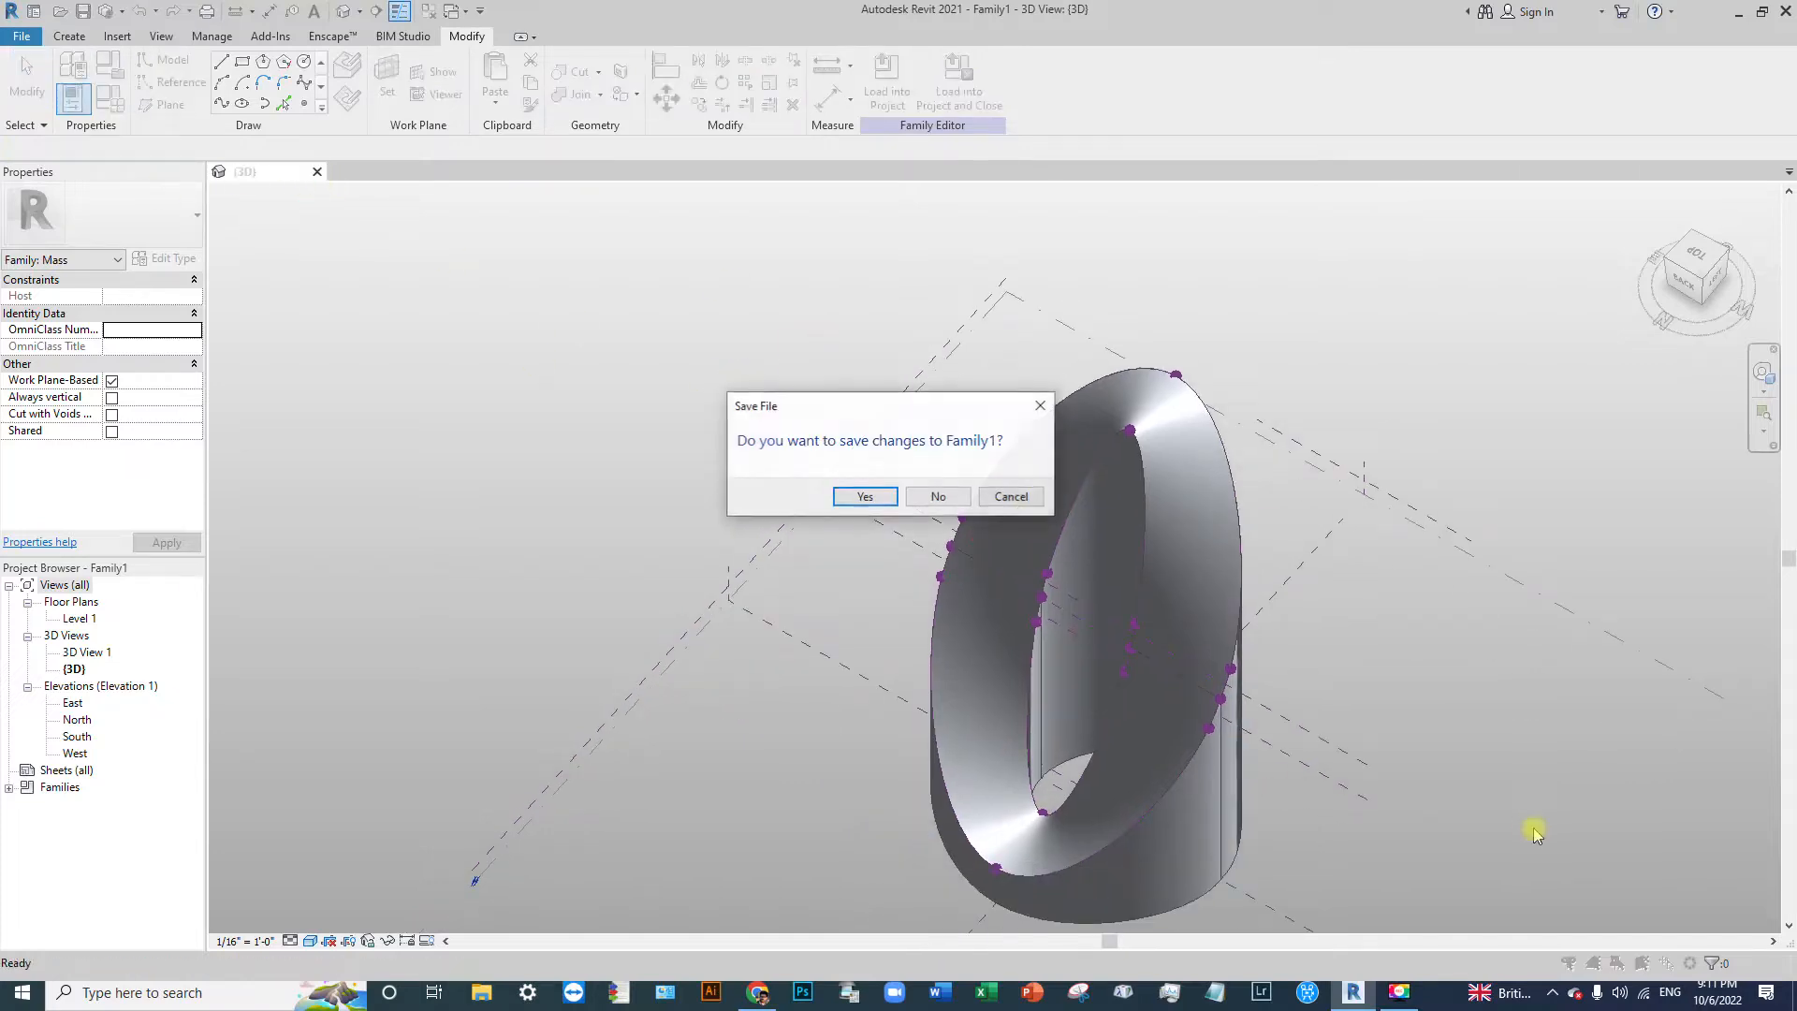
left_click(938, 497)
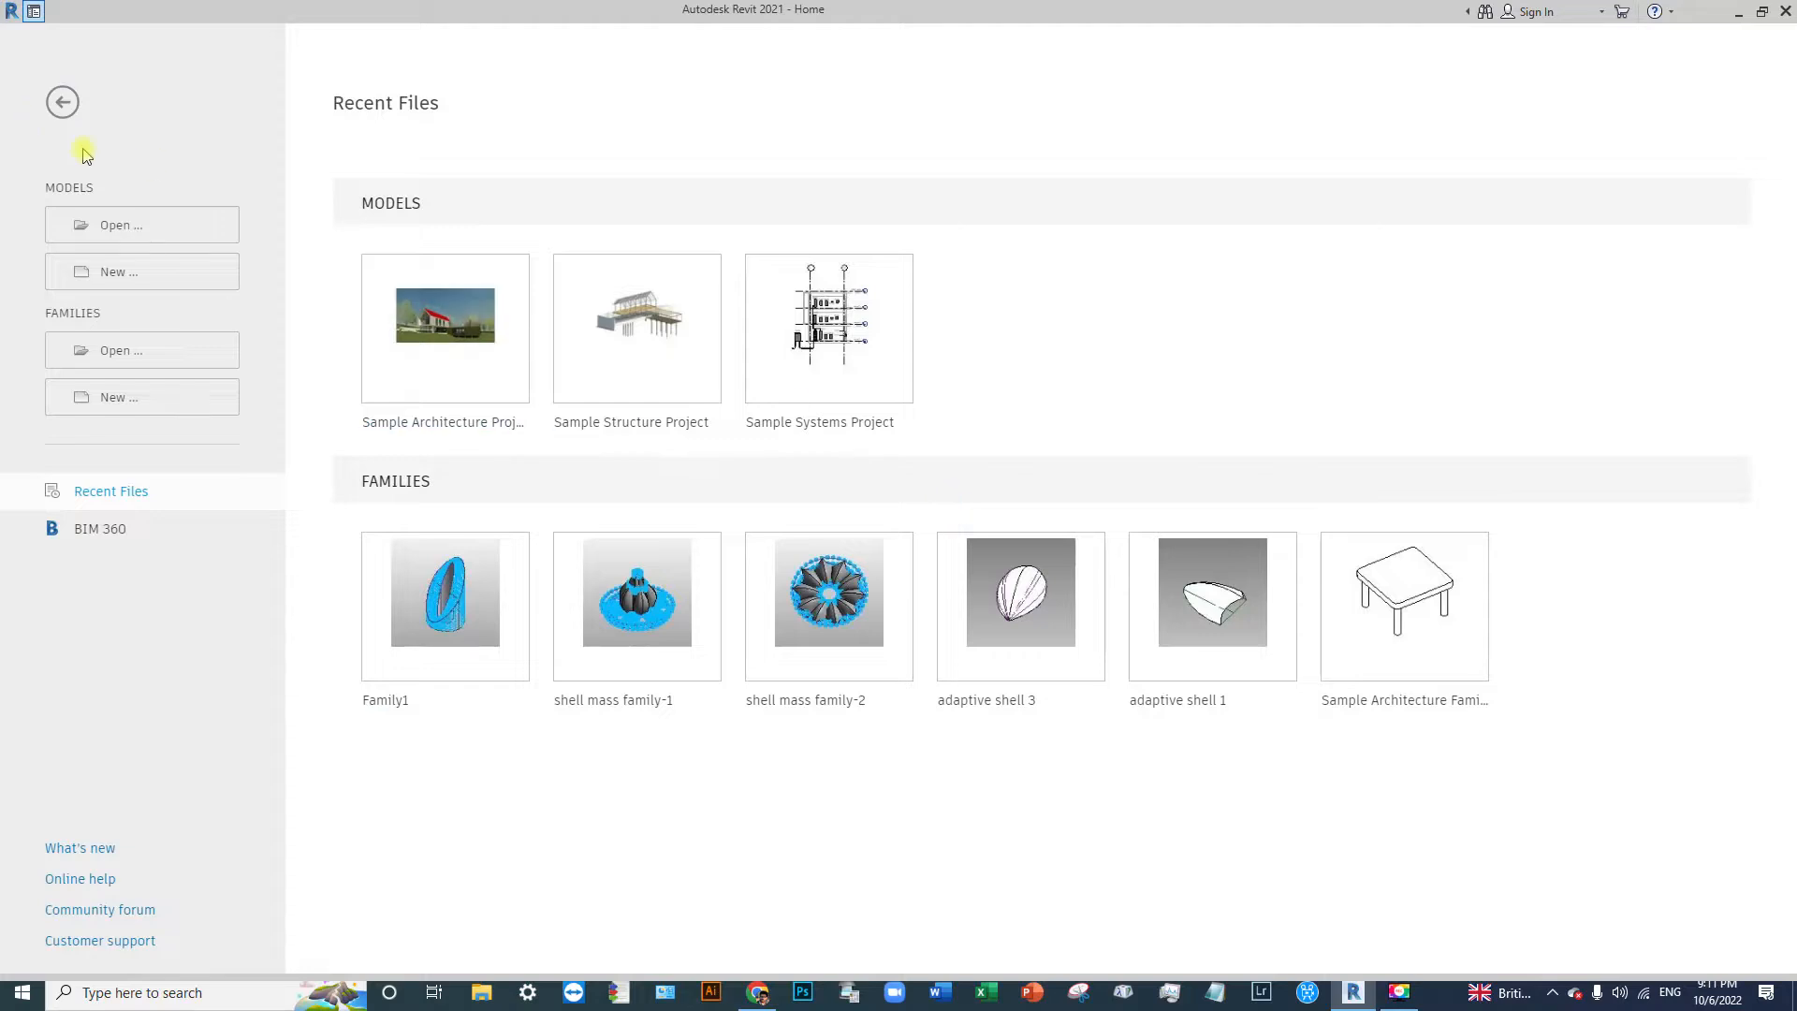
left_click(122, 404)
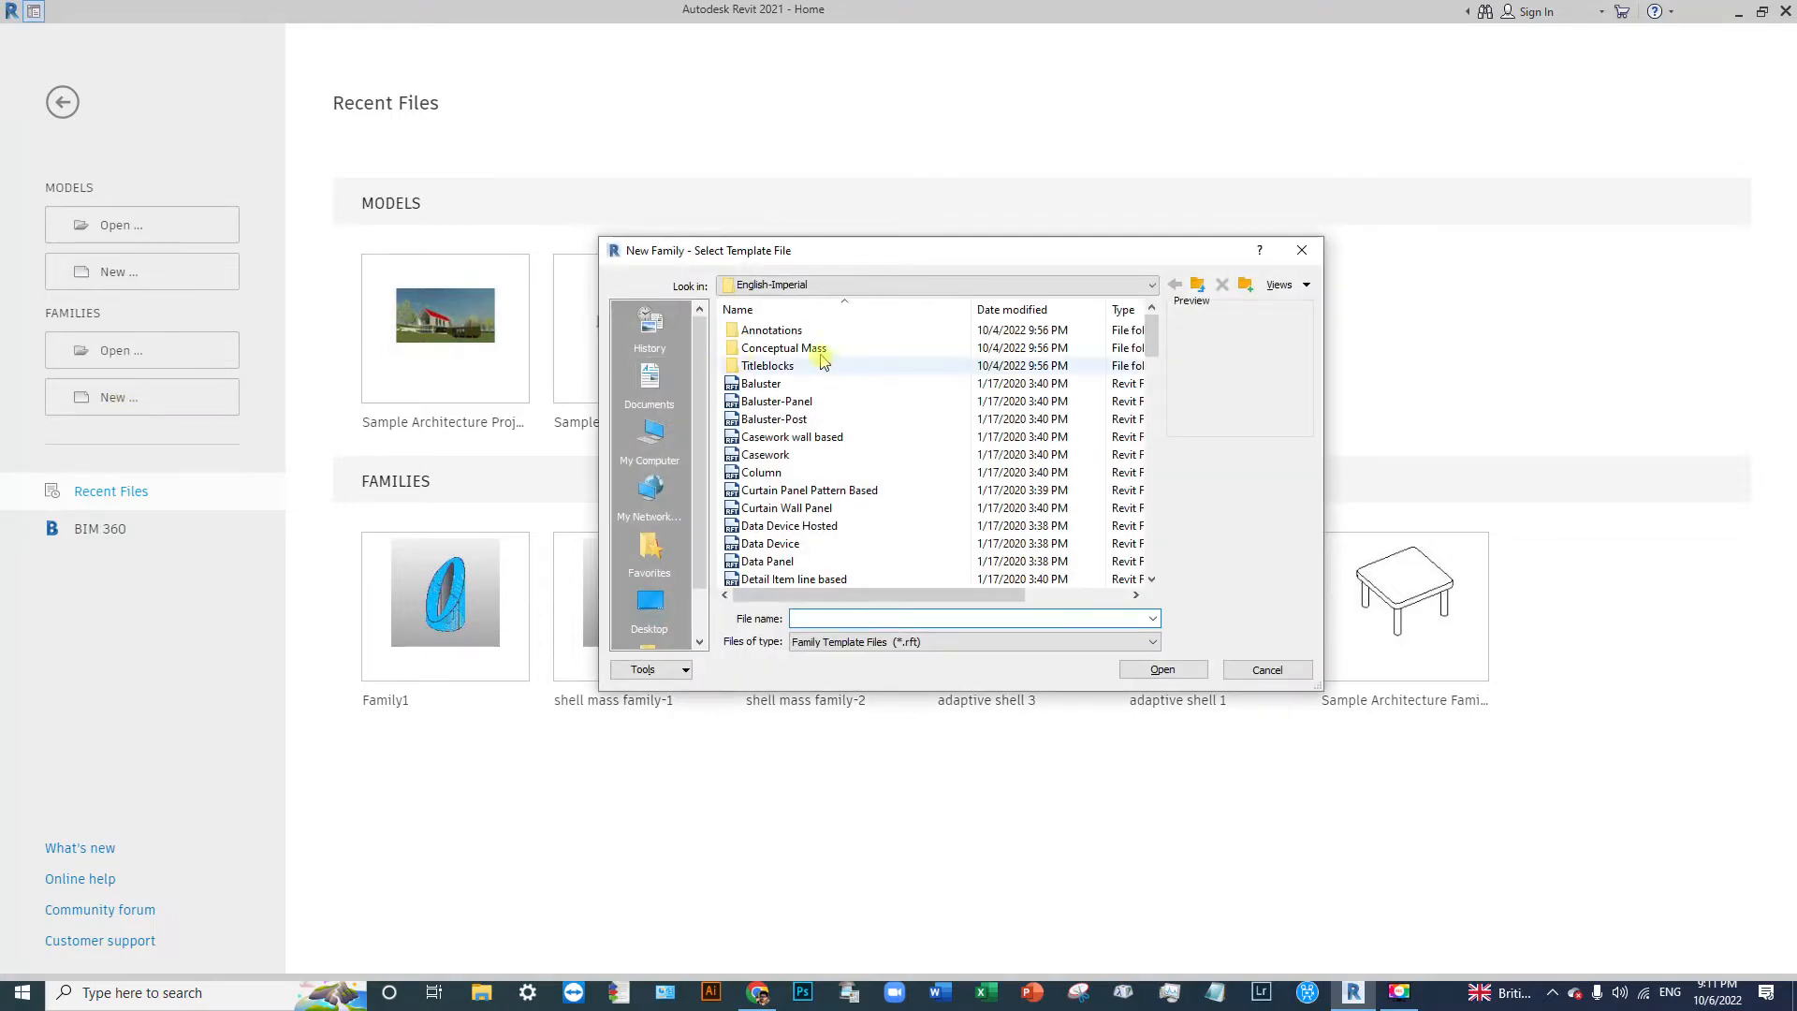
left_click(813, 349)
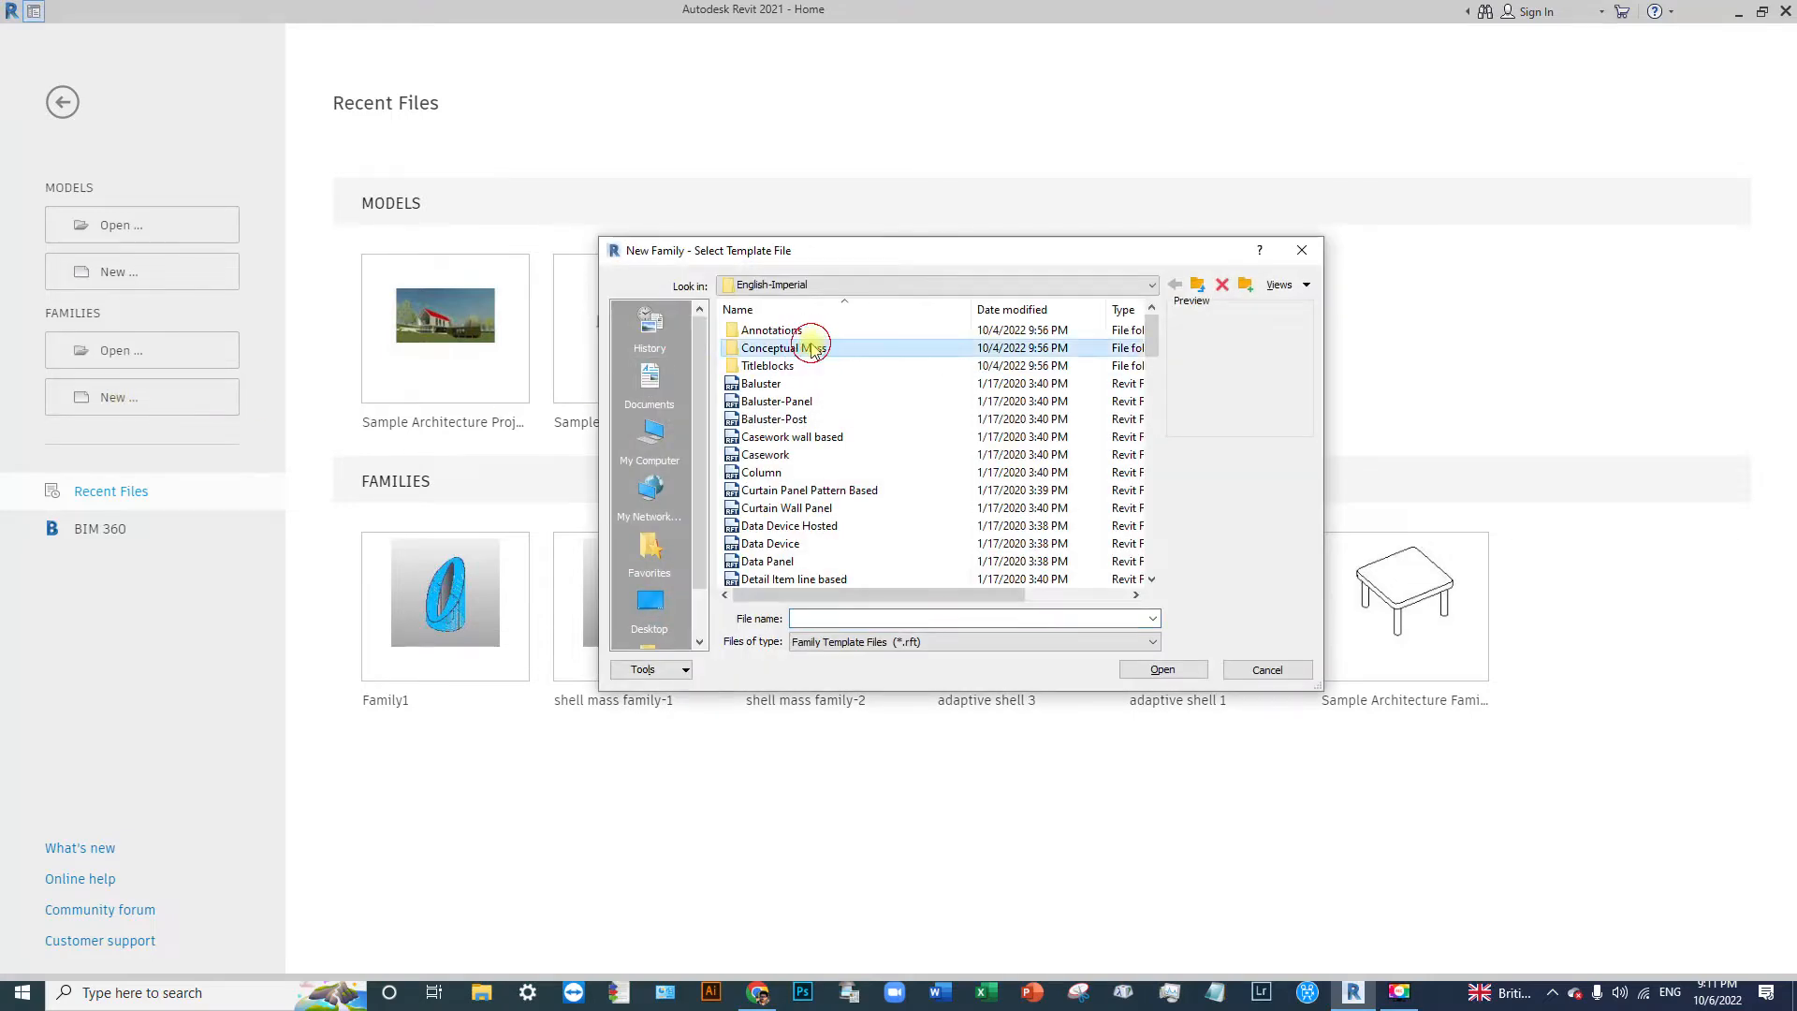
double_click(813, 349)
left_click(737, 335)
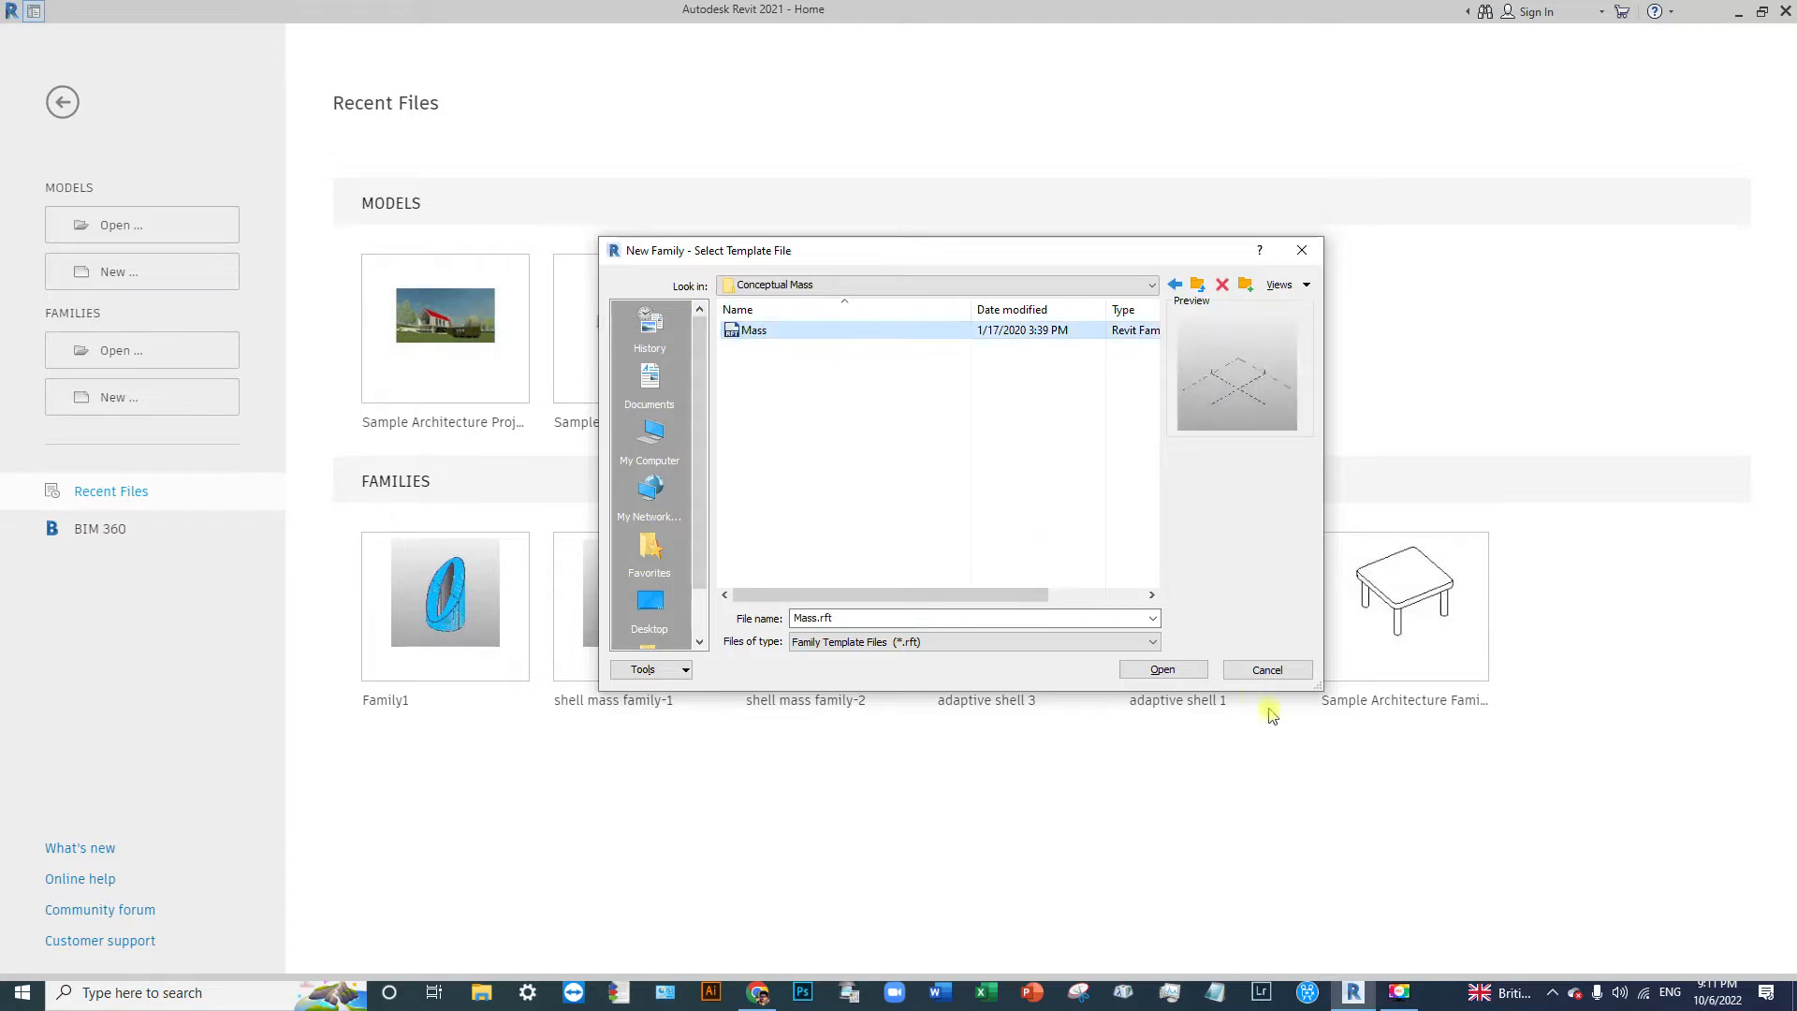
left_click(1162, 669)
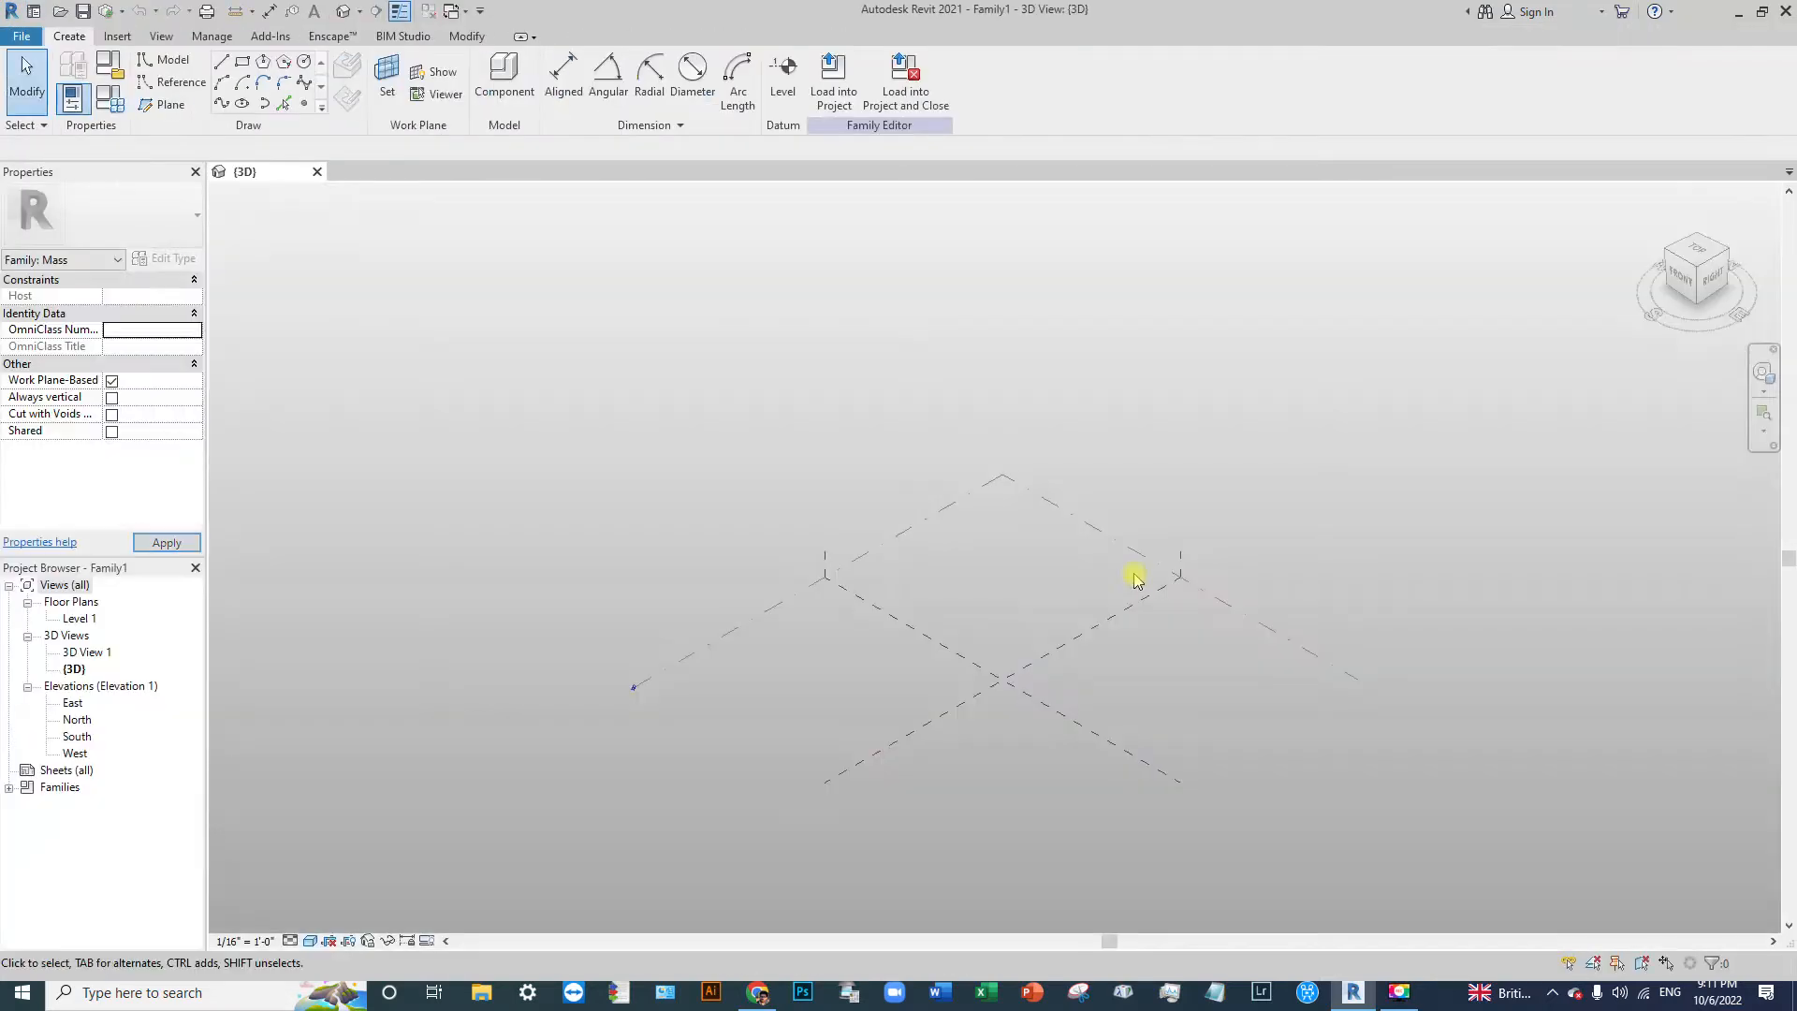
left_click(1179, 693)
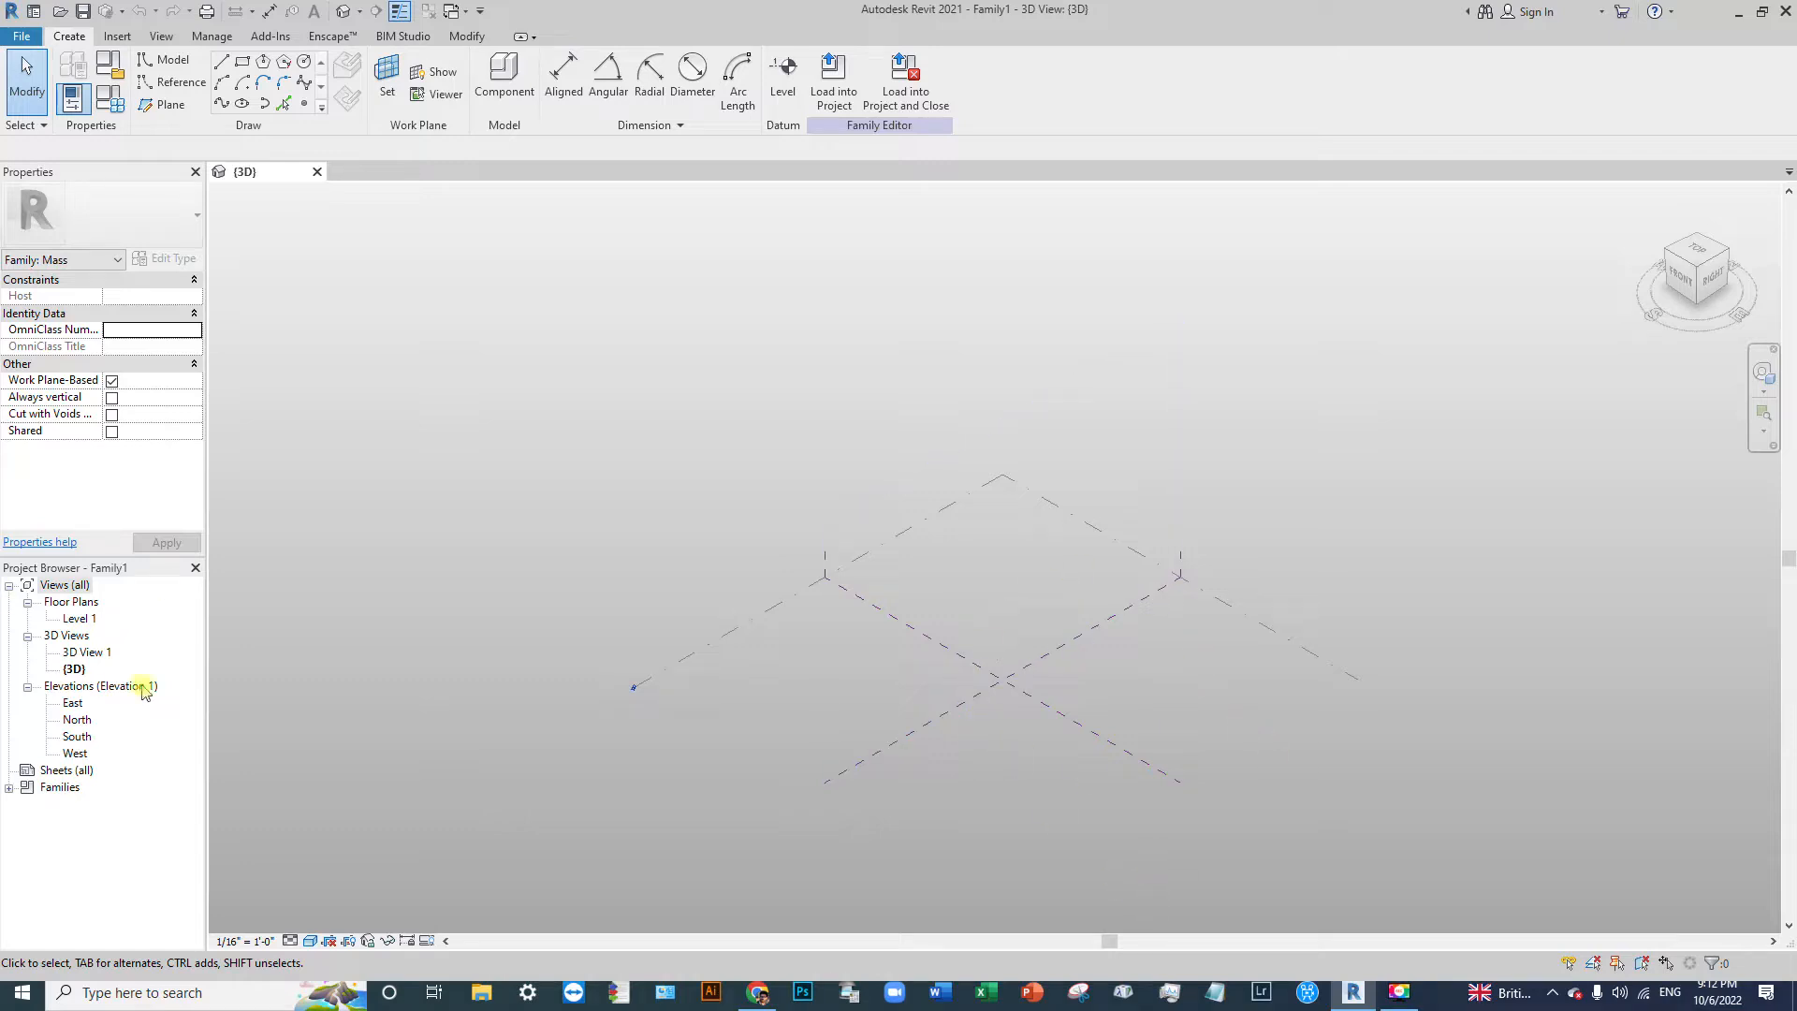
Step: In the South elevation, draw an upright ellipse centred on the vertical reference plane above Level 1, with half-axes of about 48' and 12'
double_click(77, 738)
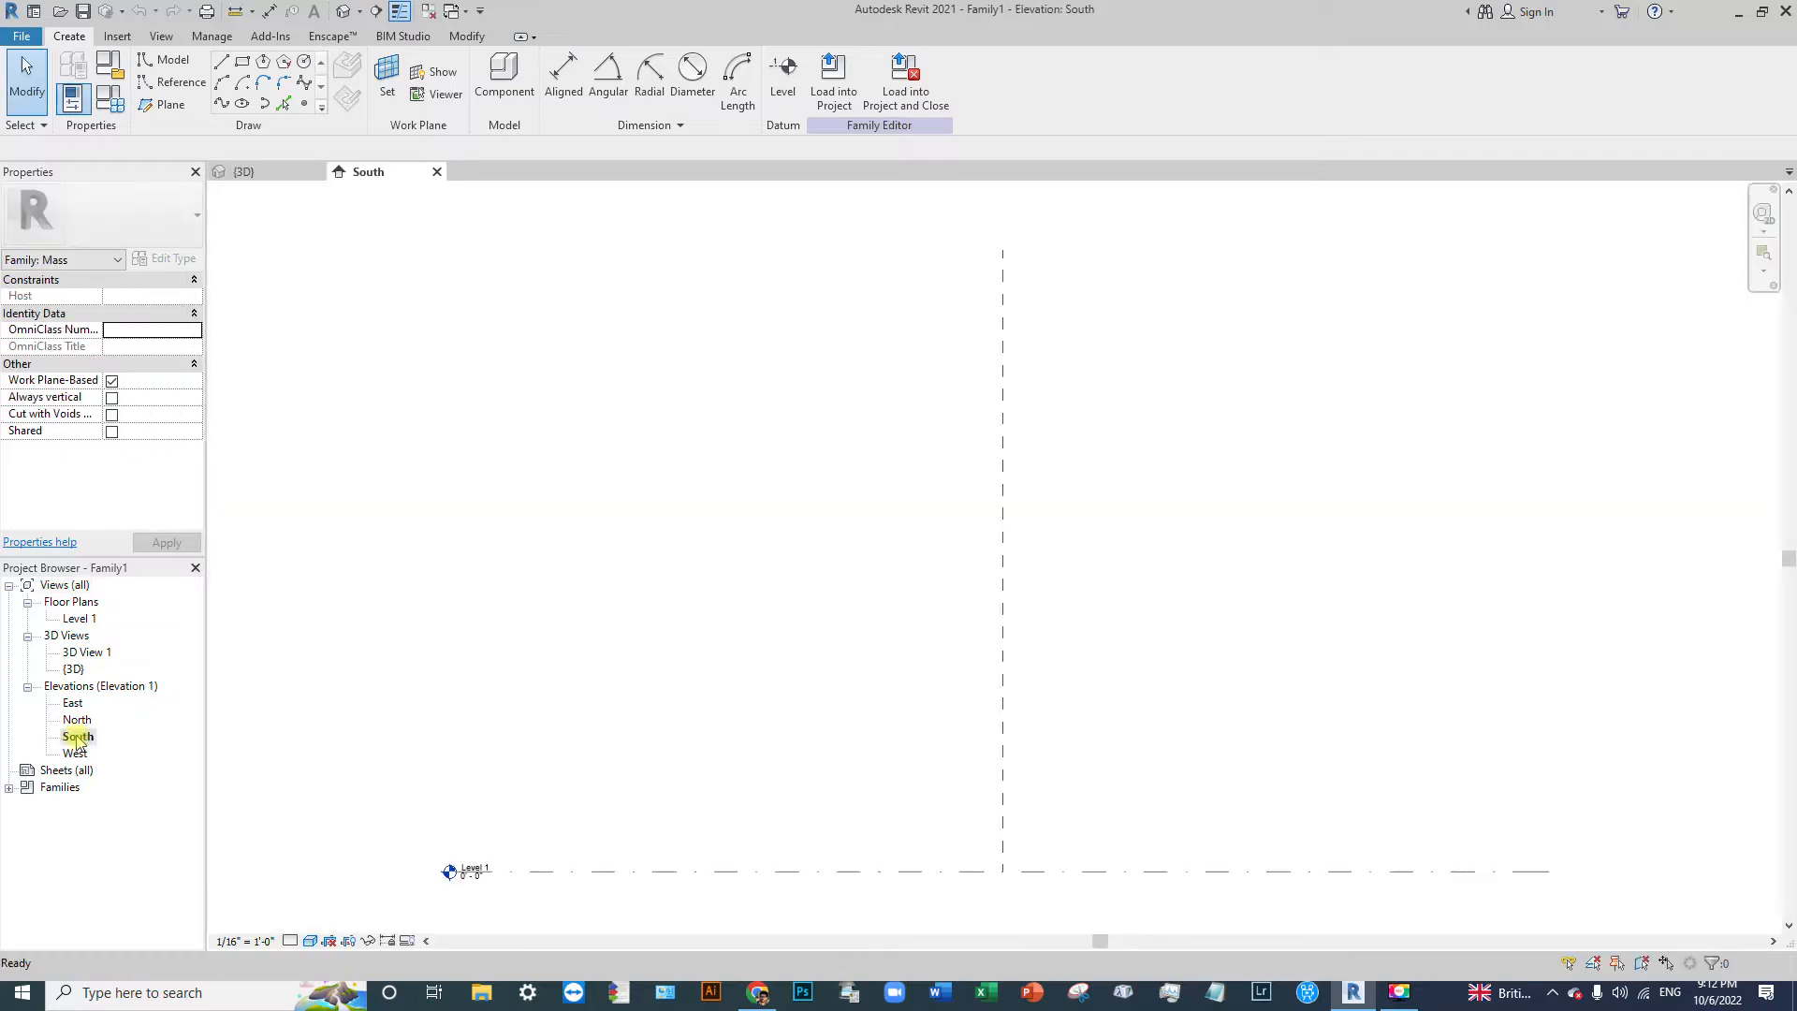
middle_click_drag(1086, 750, 902, 670)
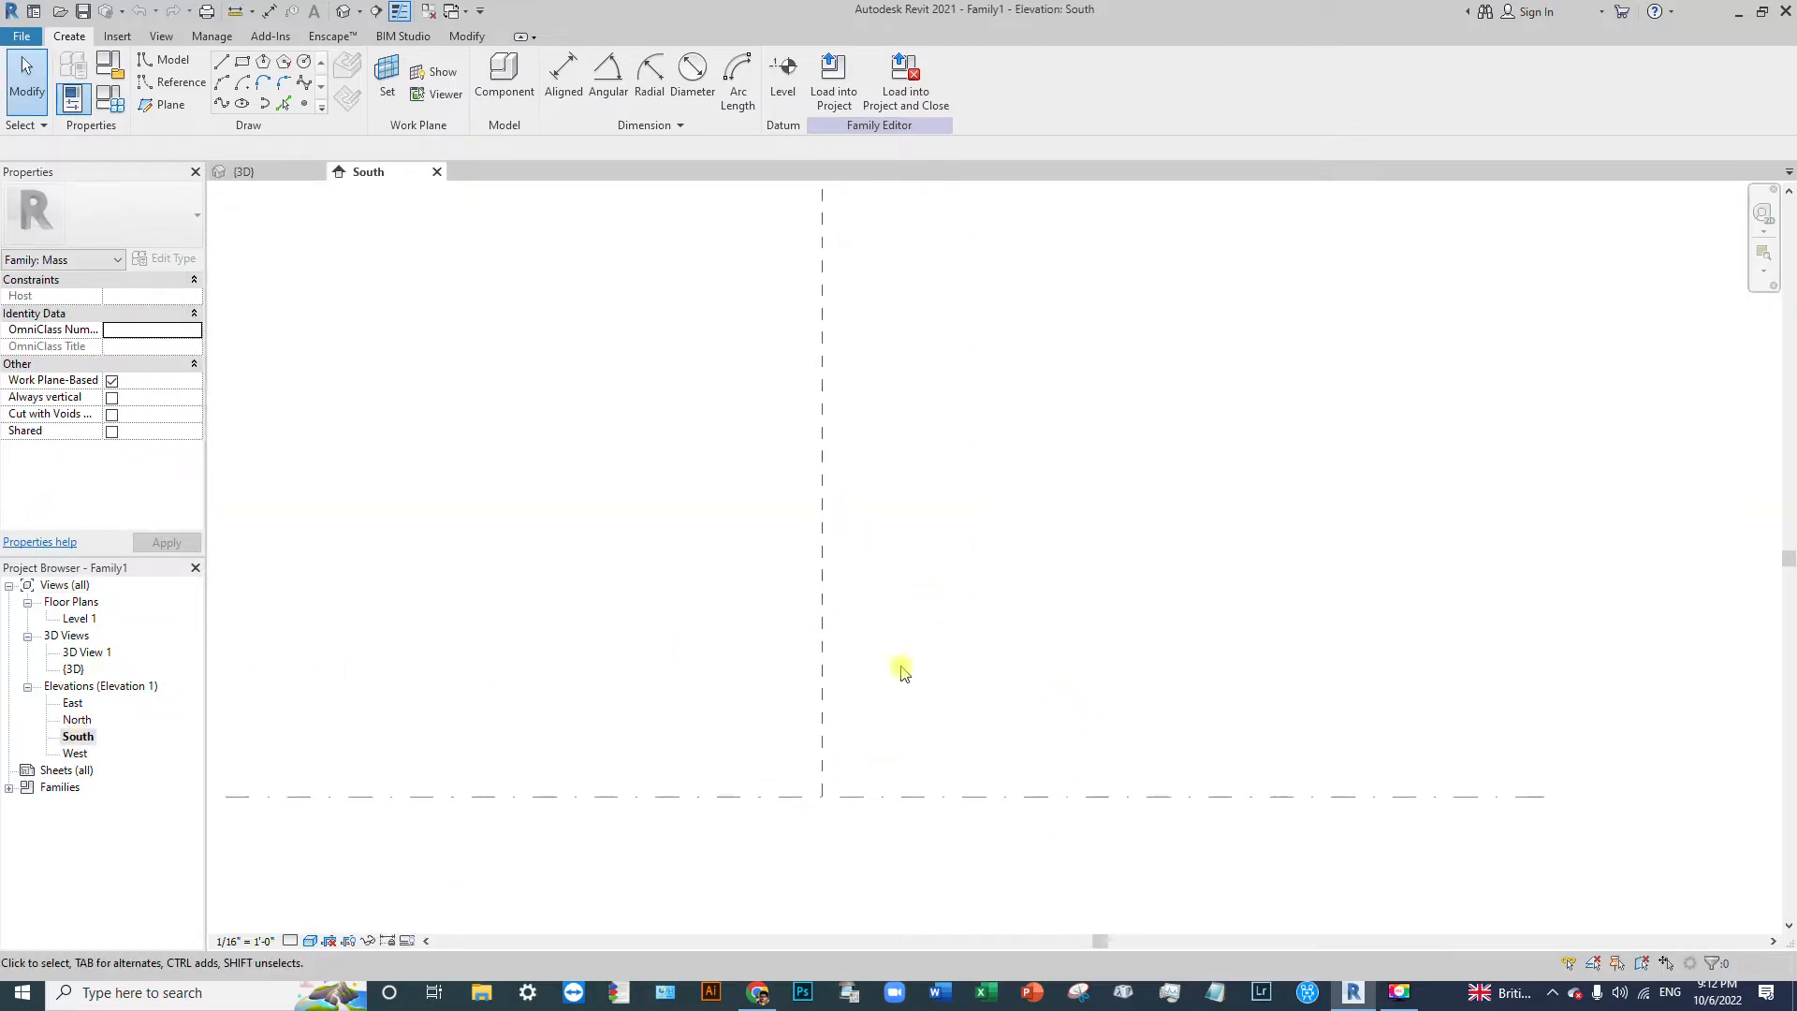
scroll(807, 533, "down", 2)
left_click(244, 101)
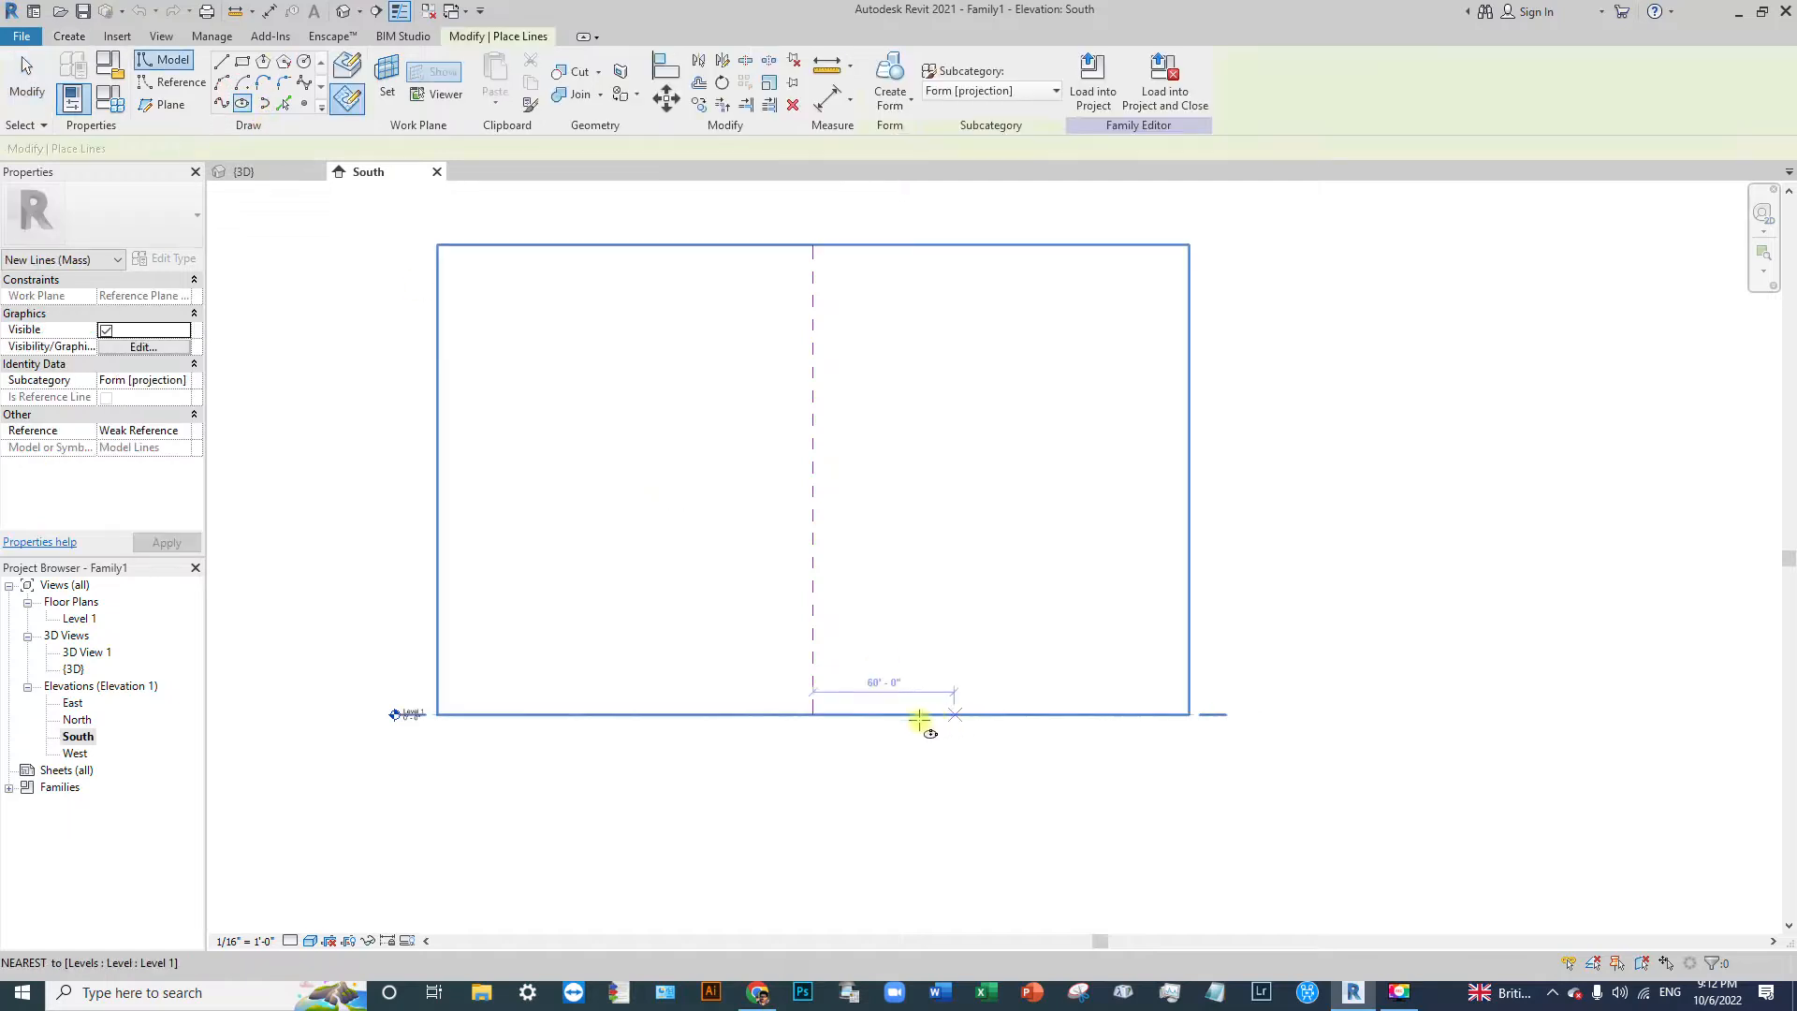
left_click(813, 566)
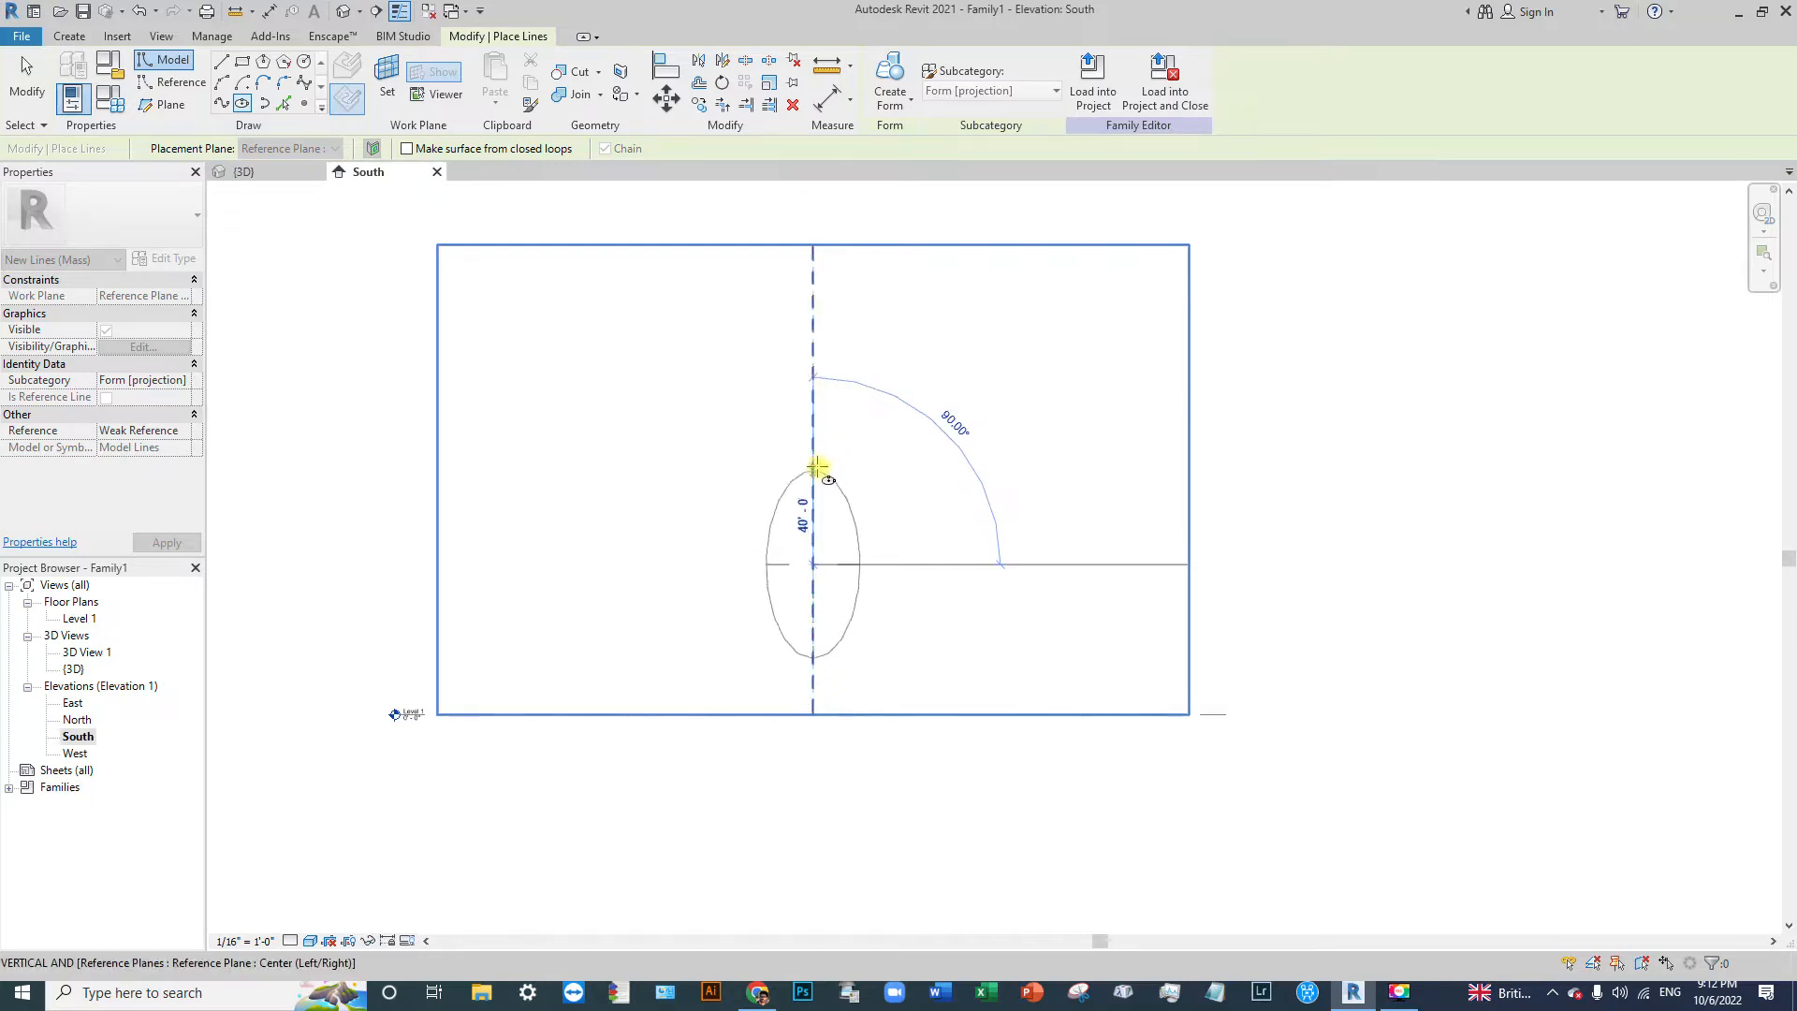
left_click(812, 452)
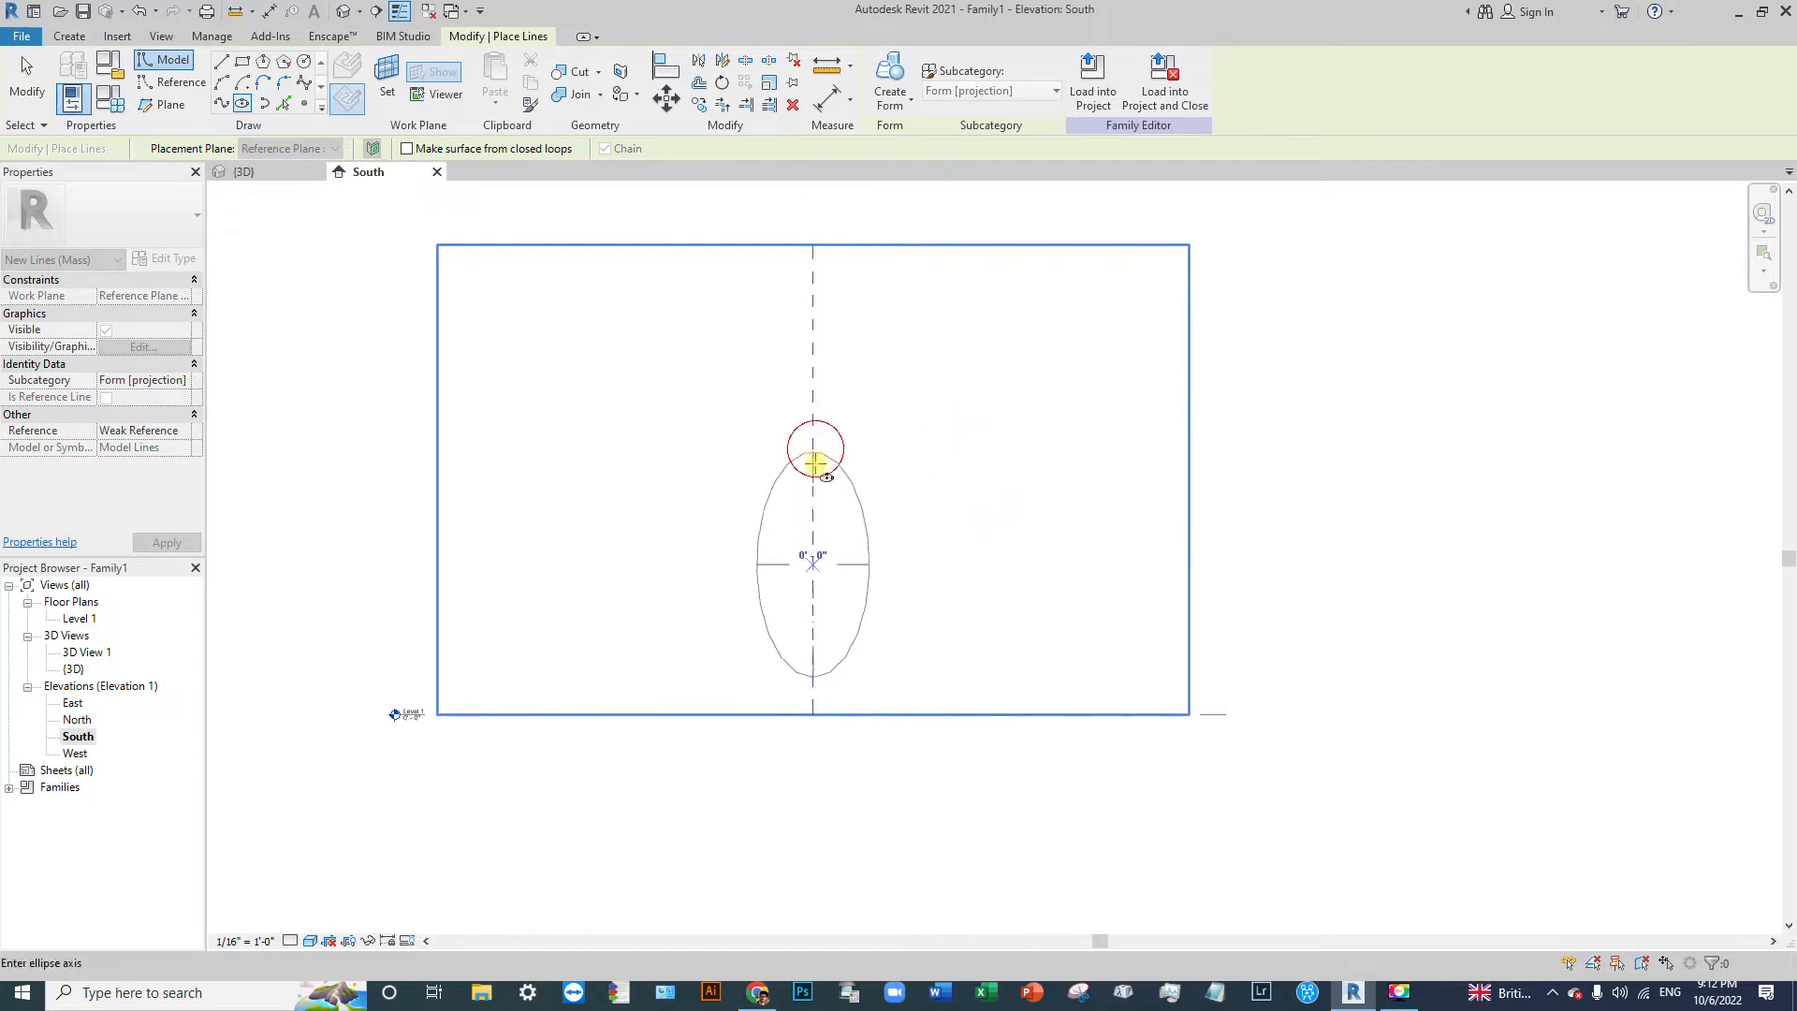
left_click(842, 568)
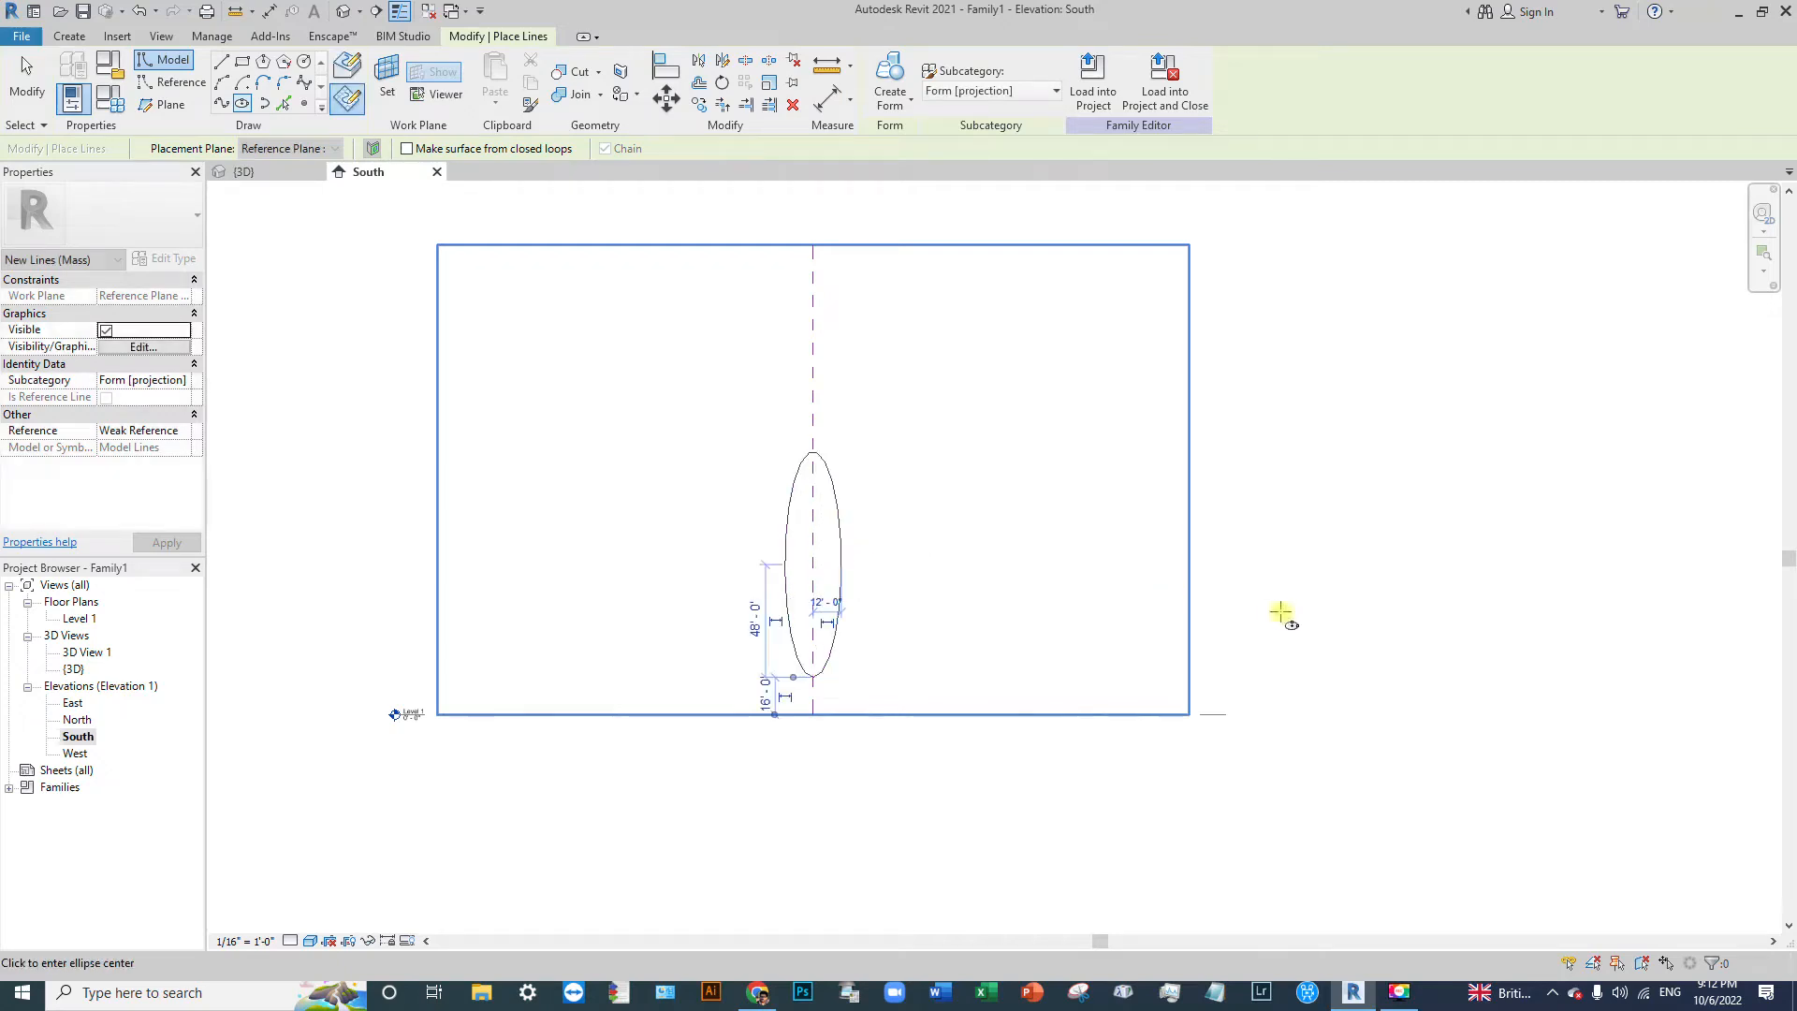
middle_click_drag(826, 568, 960, 619)
scroll(992, 627, "up", 2)
key("Escape")
key("Escape")
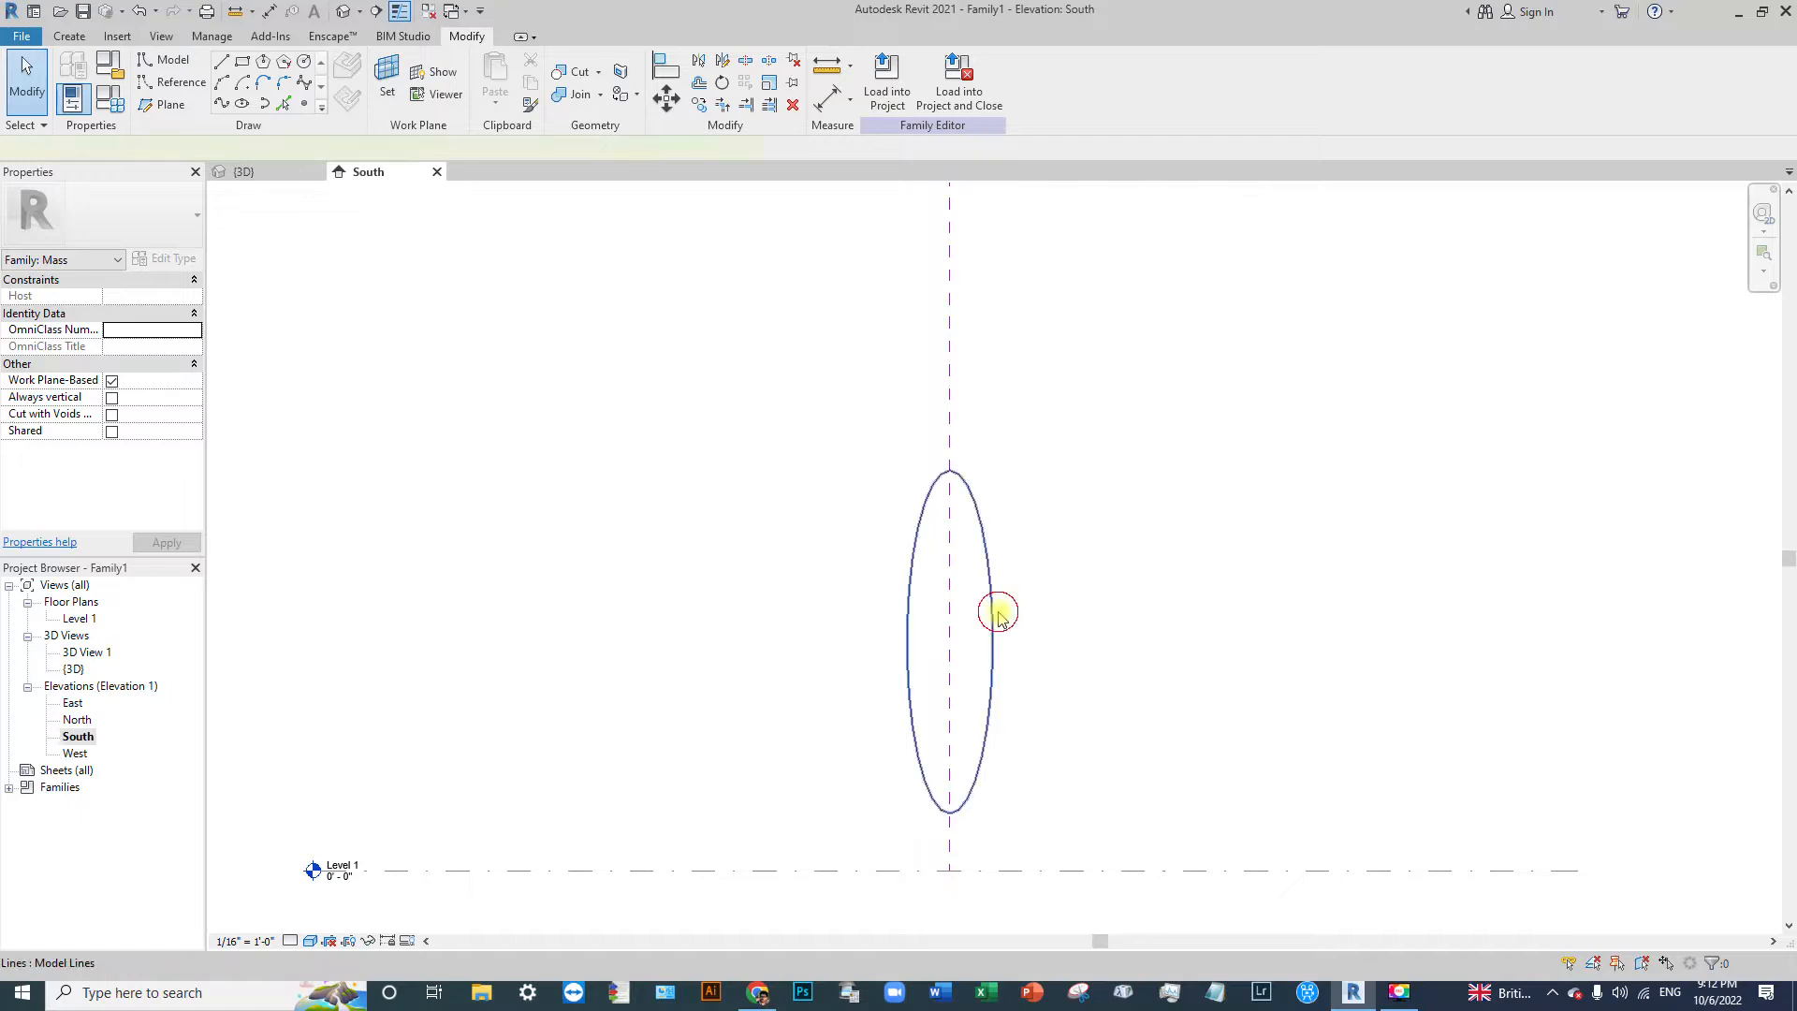
Step: Offset a copy of the ellipse outward by 30'
left_click(992, 610)
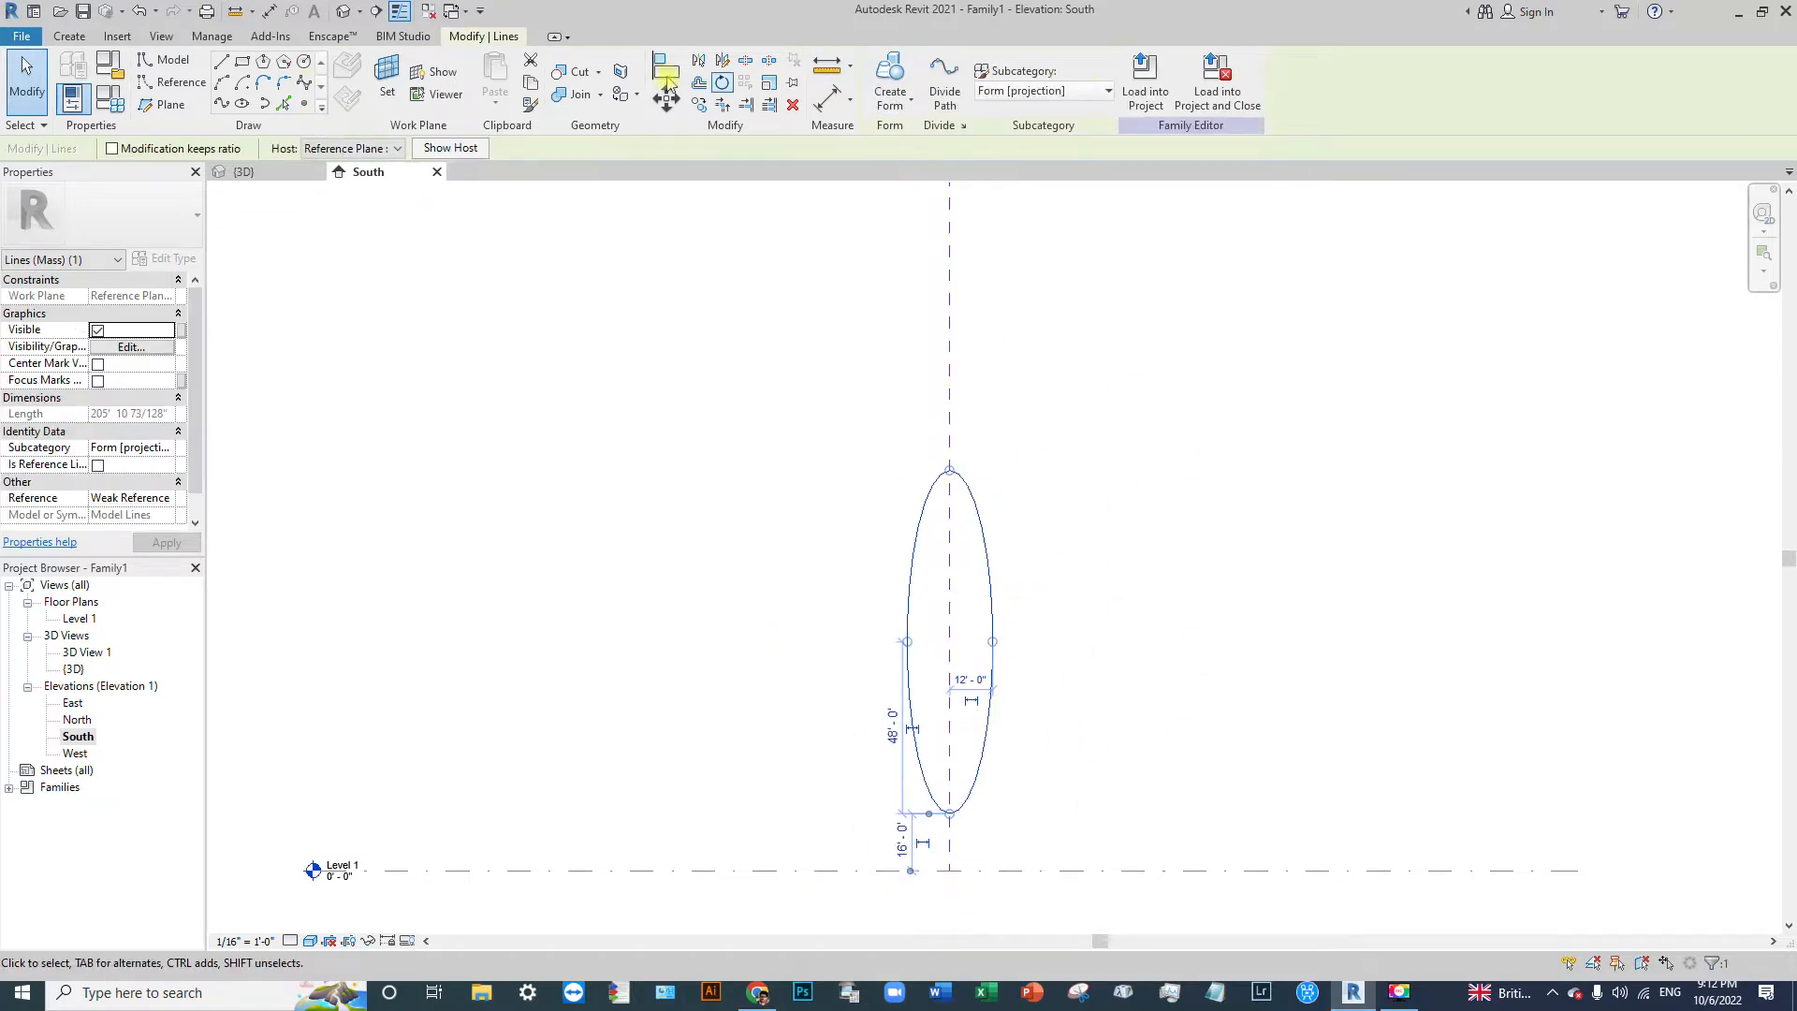
left_click(723, 85)
left_click(698, 83)
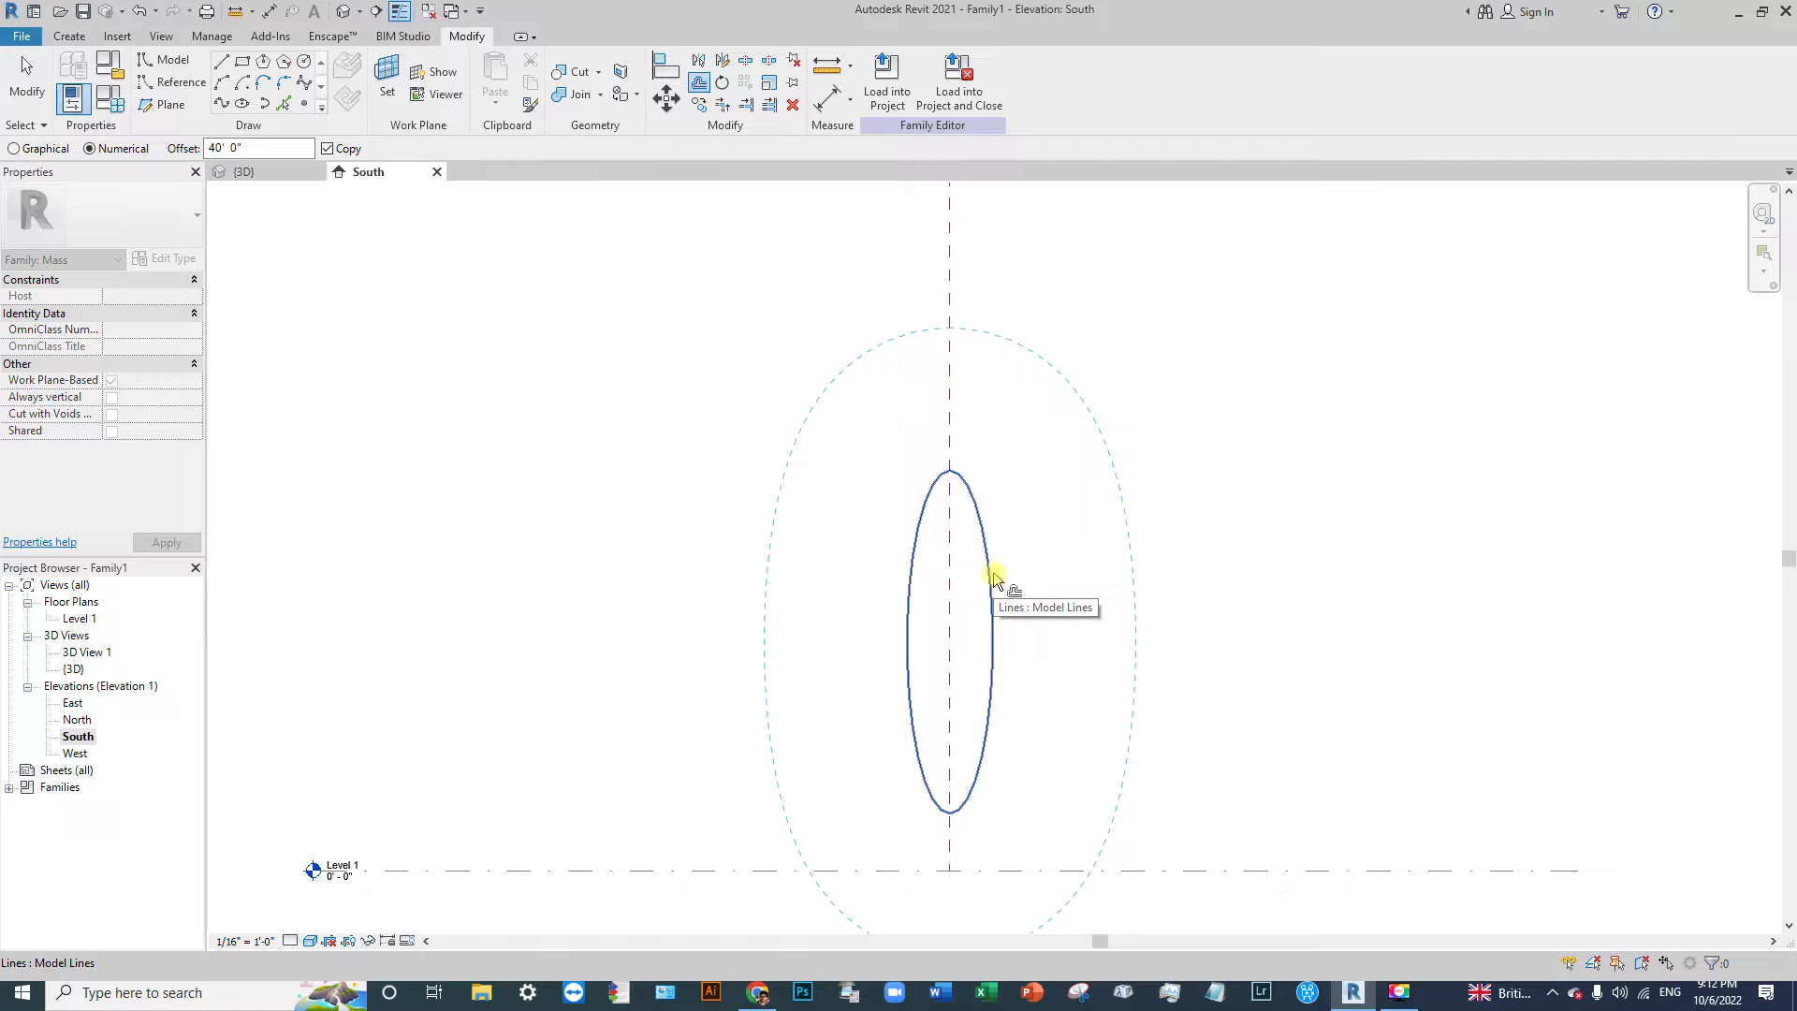
left_click_drag(292, 148, 32, 151)
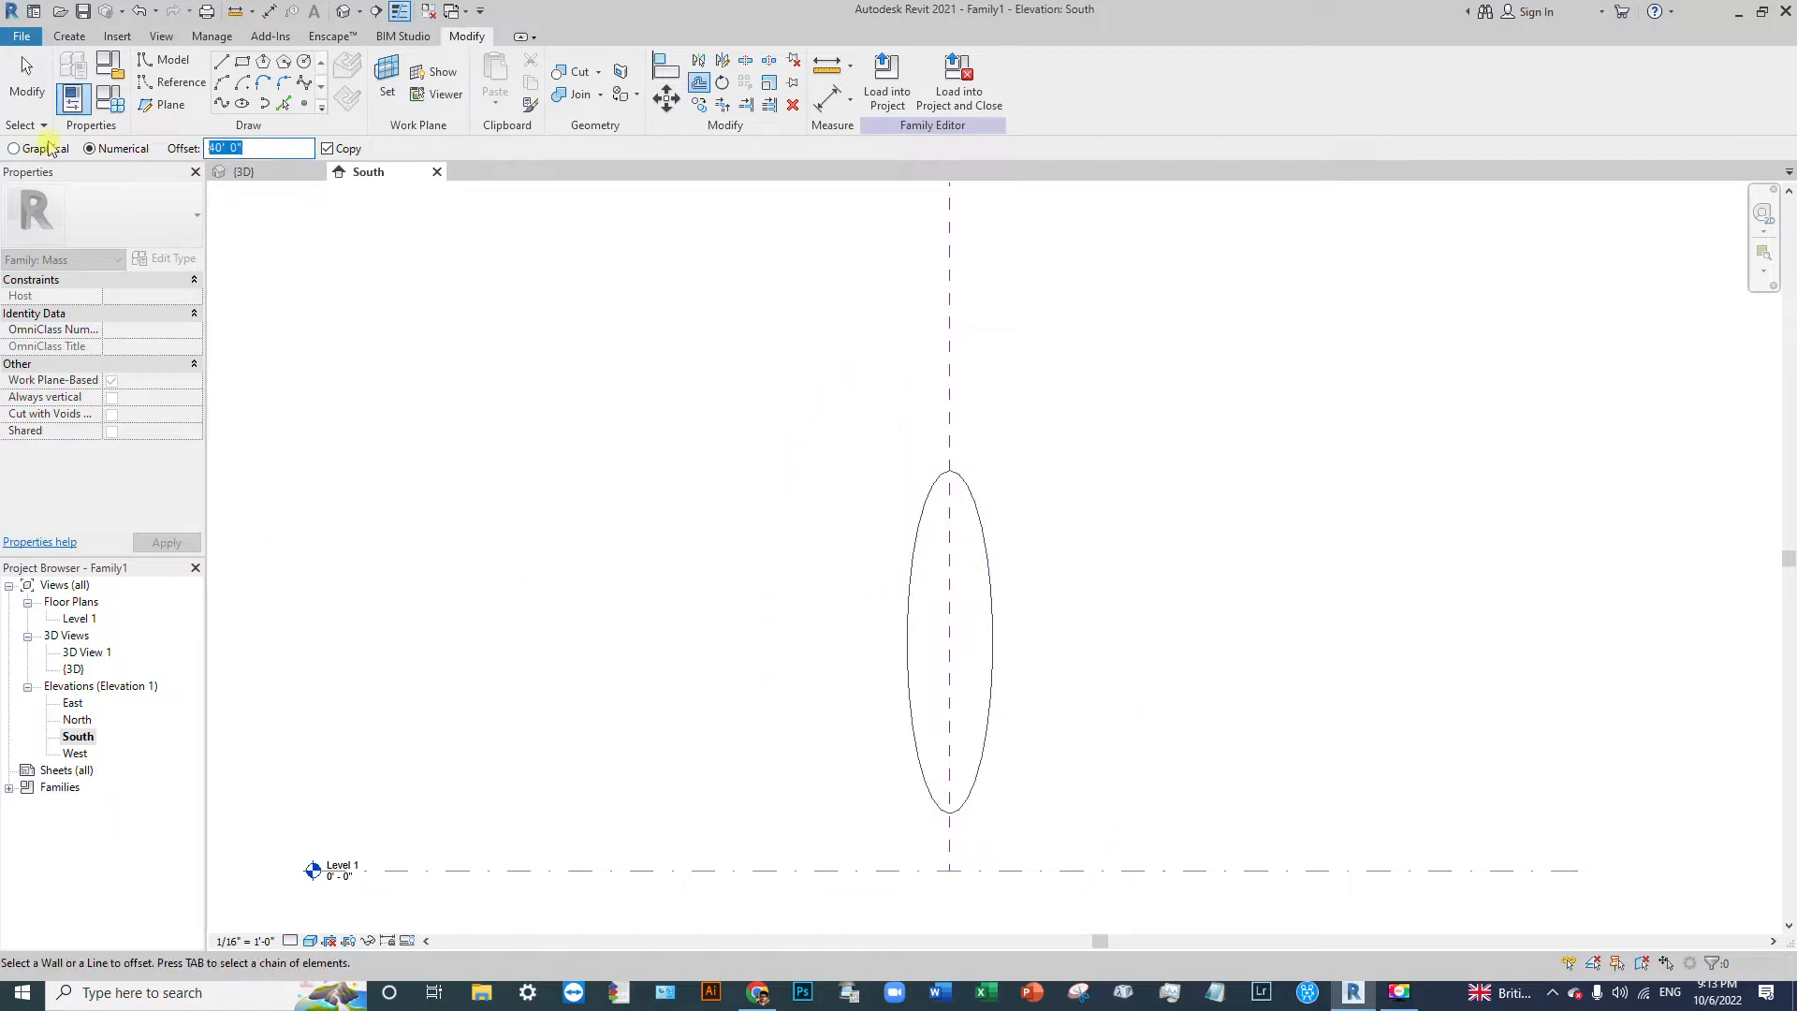
type("30")
left_click(1007, 642)
left_click(26, 80)
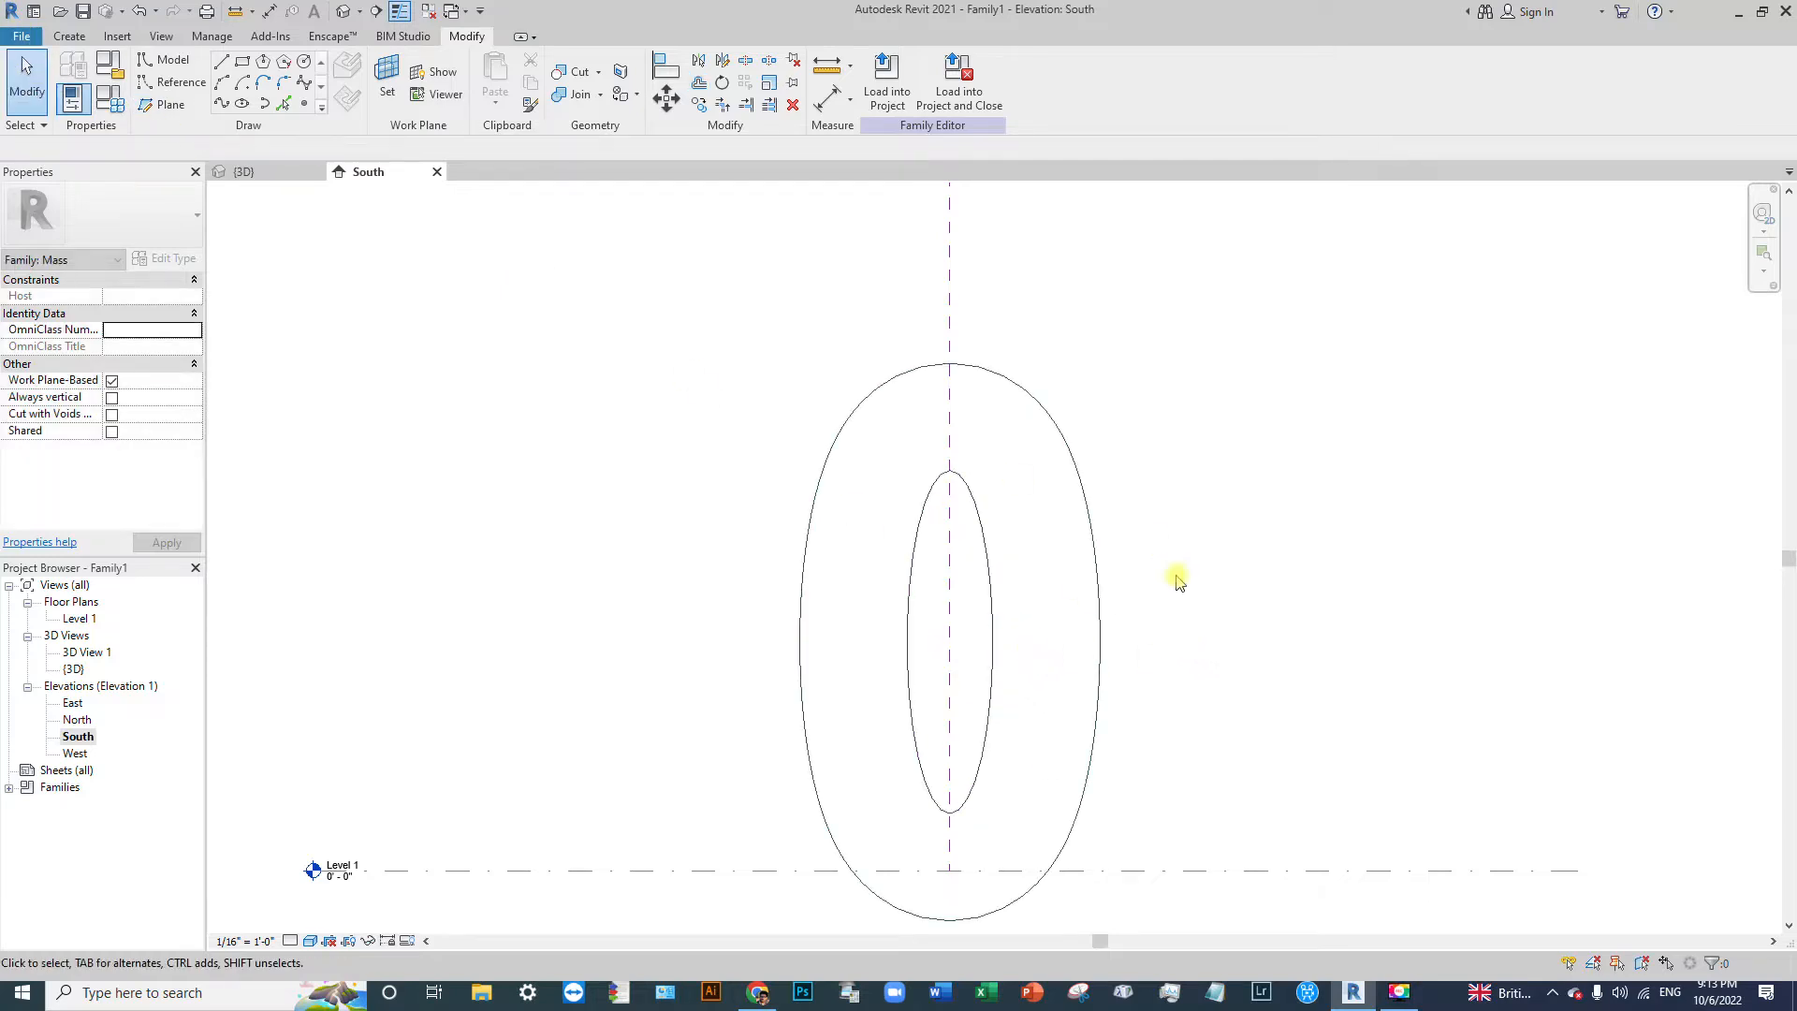
Step: In the West elevation, rotate both ellipse outlines together 28° clockwise about their centre with Disjoin enabled
scroll(1177, 578, "down", 2)
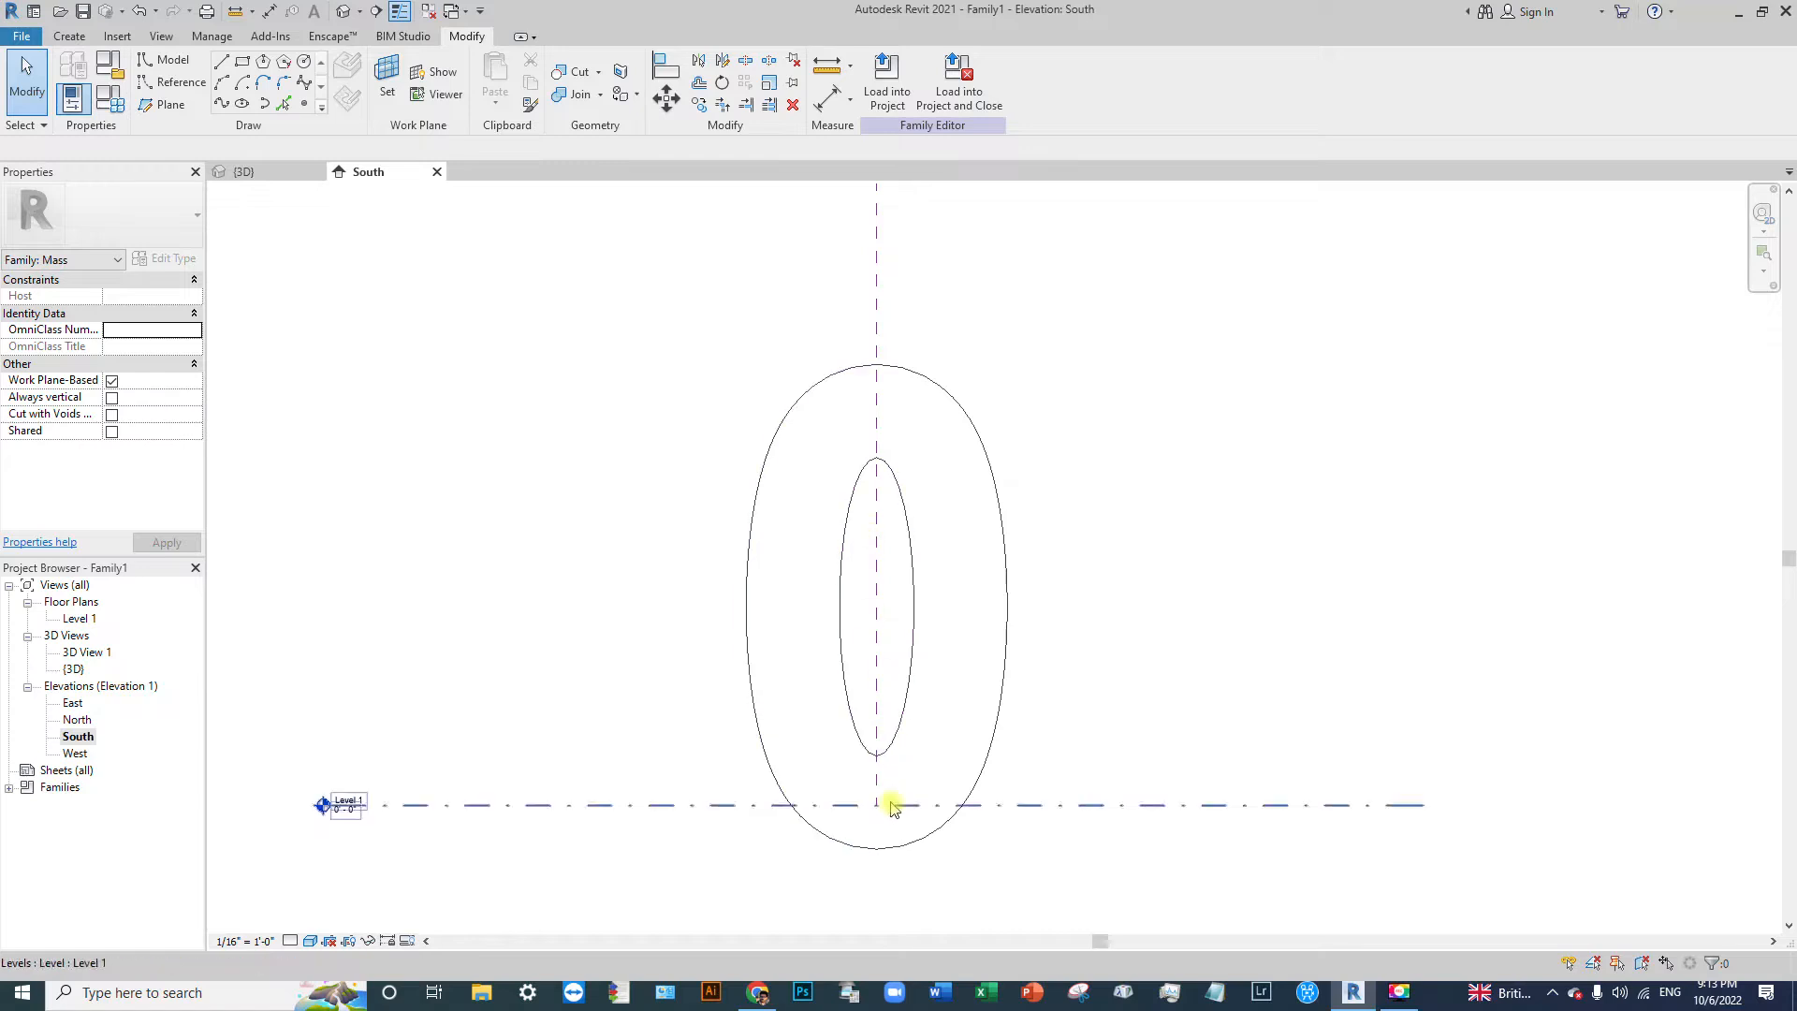
middle_click_drag(914, 627, 936, 655)
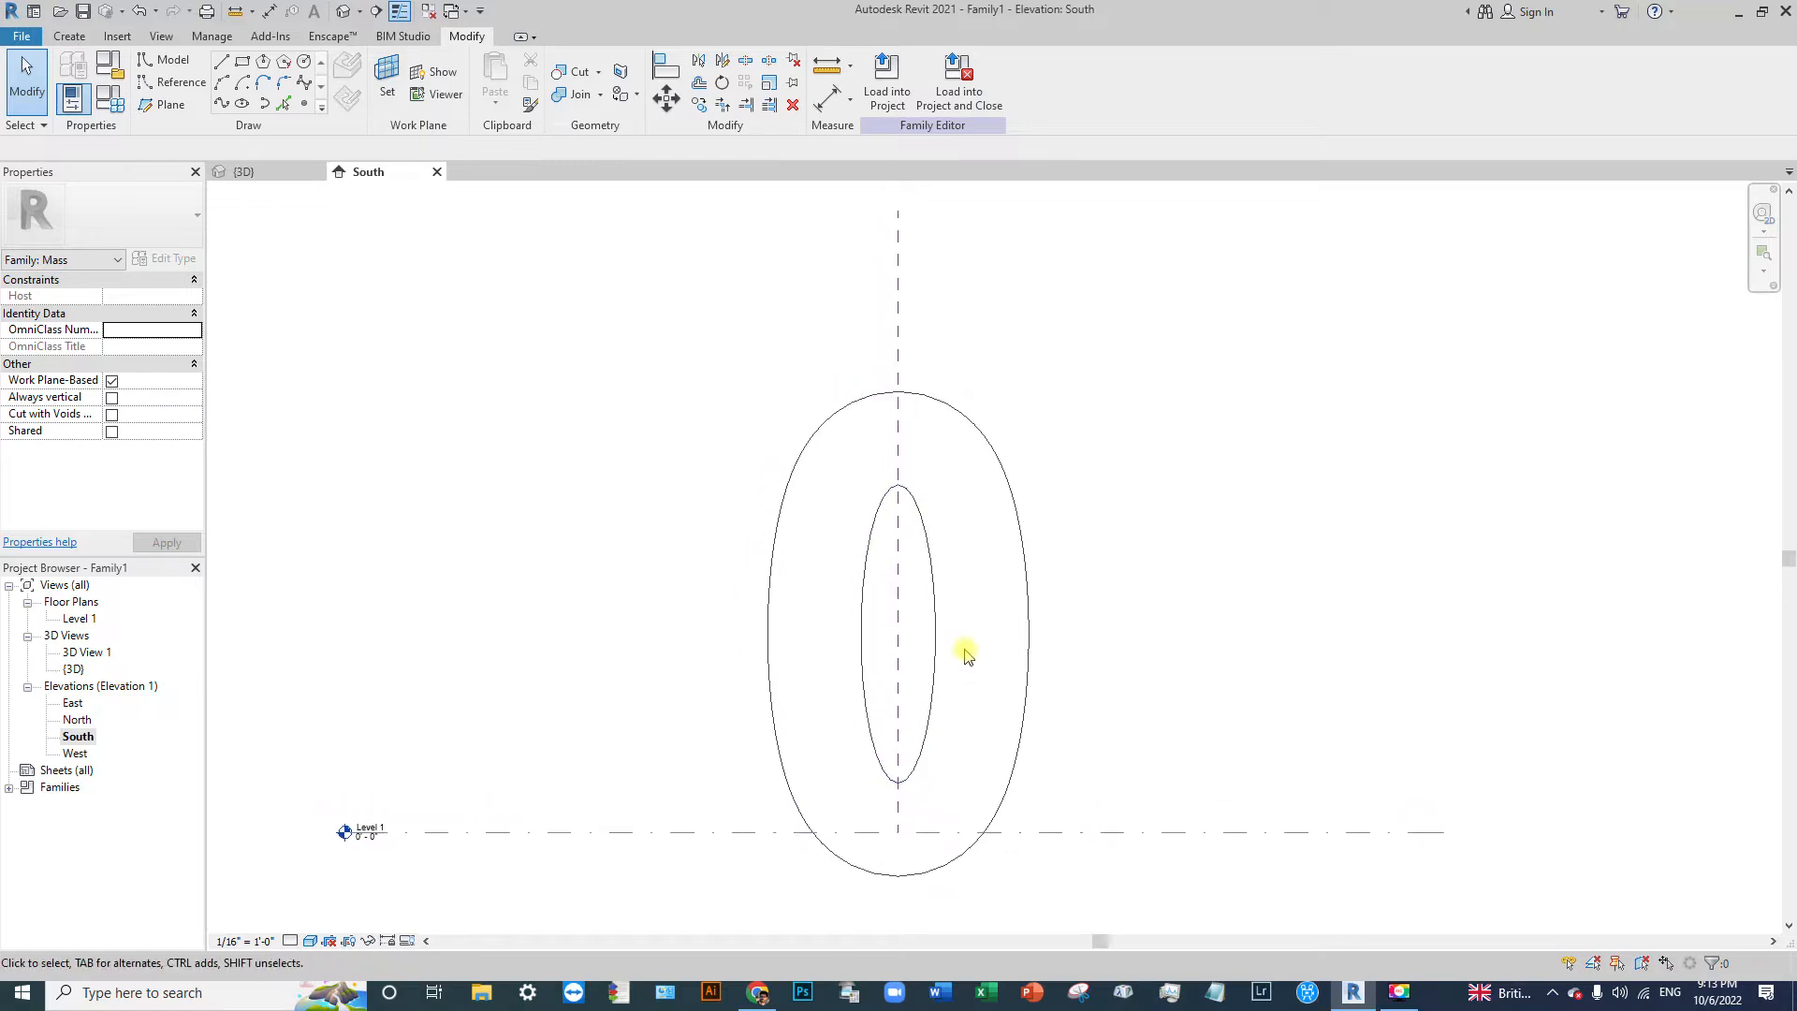
double_click(74, 754)
middle_click_drag(951, 573, 878, 525)
scroll(794, 415, "down", 2)
left_click_drag(793, 373, 1050, 847)
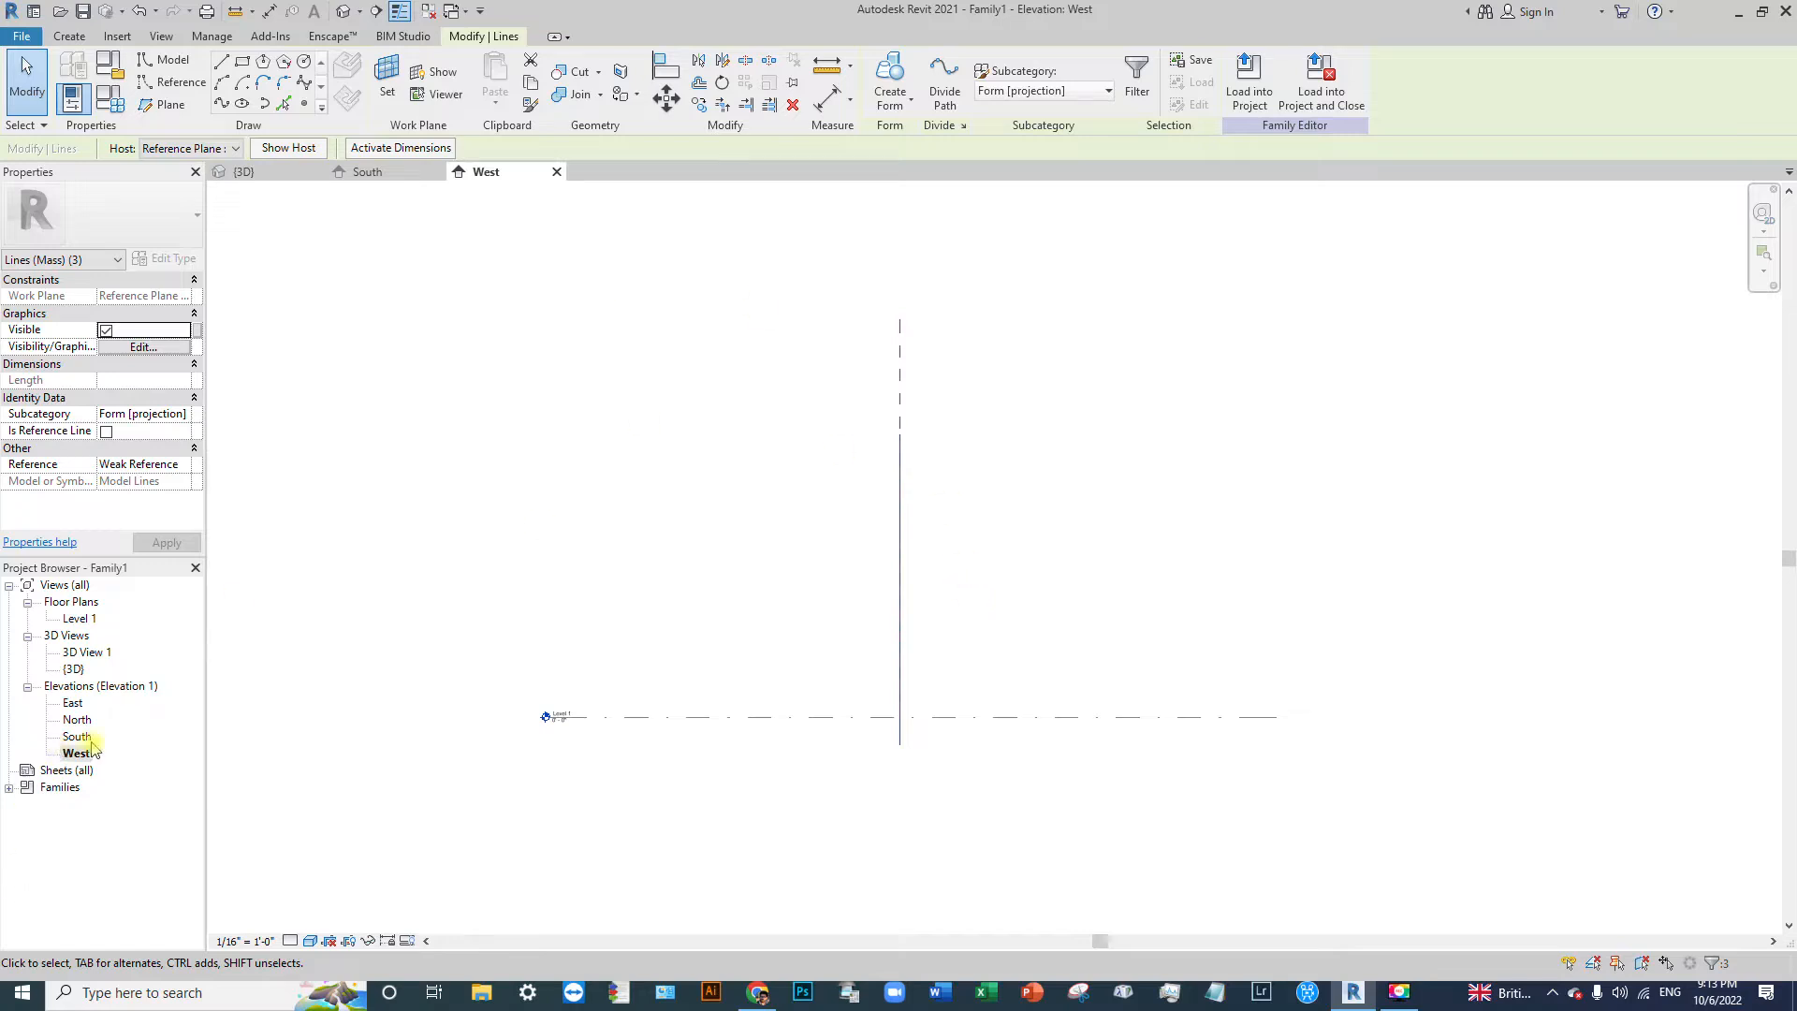
left_click(770, 367)
left_click_drag(770, 367, 1076, 895)
left_click(912, 101)
left_click(721, 82)
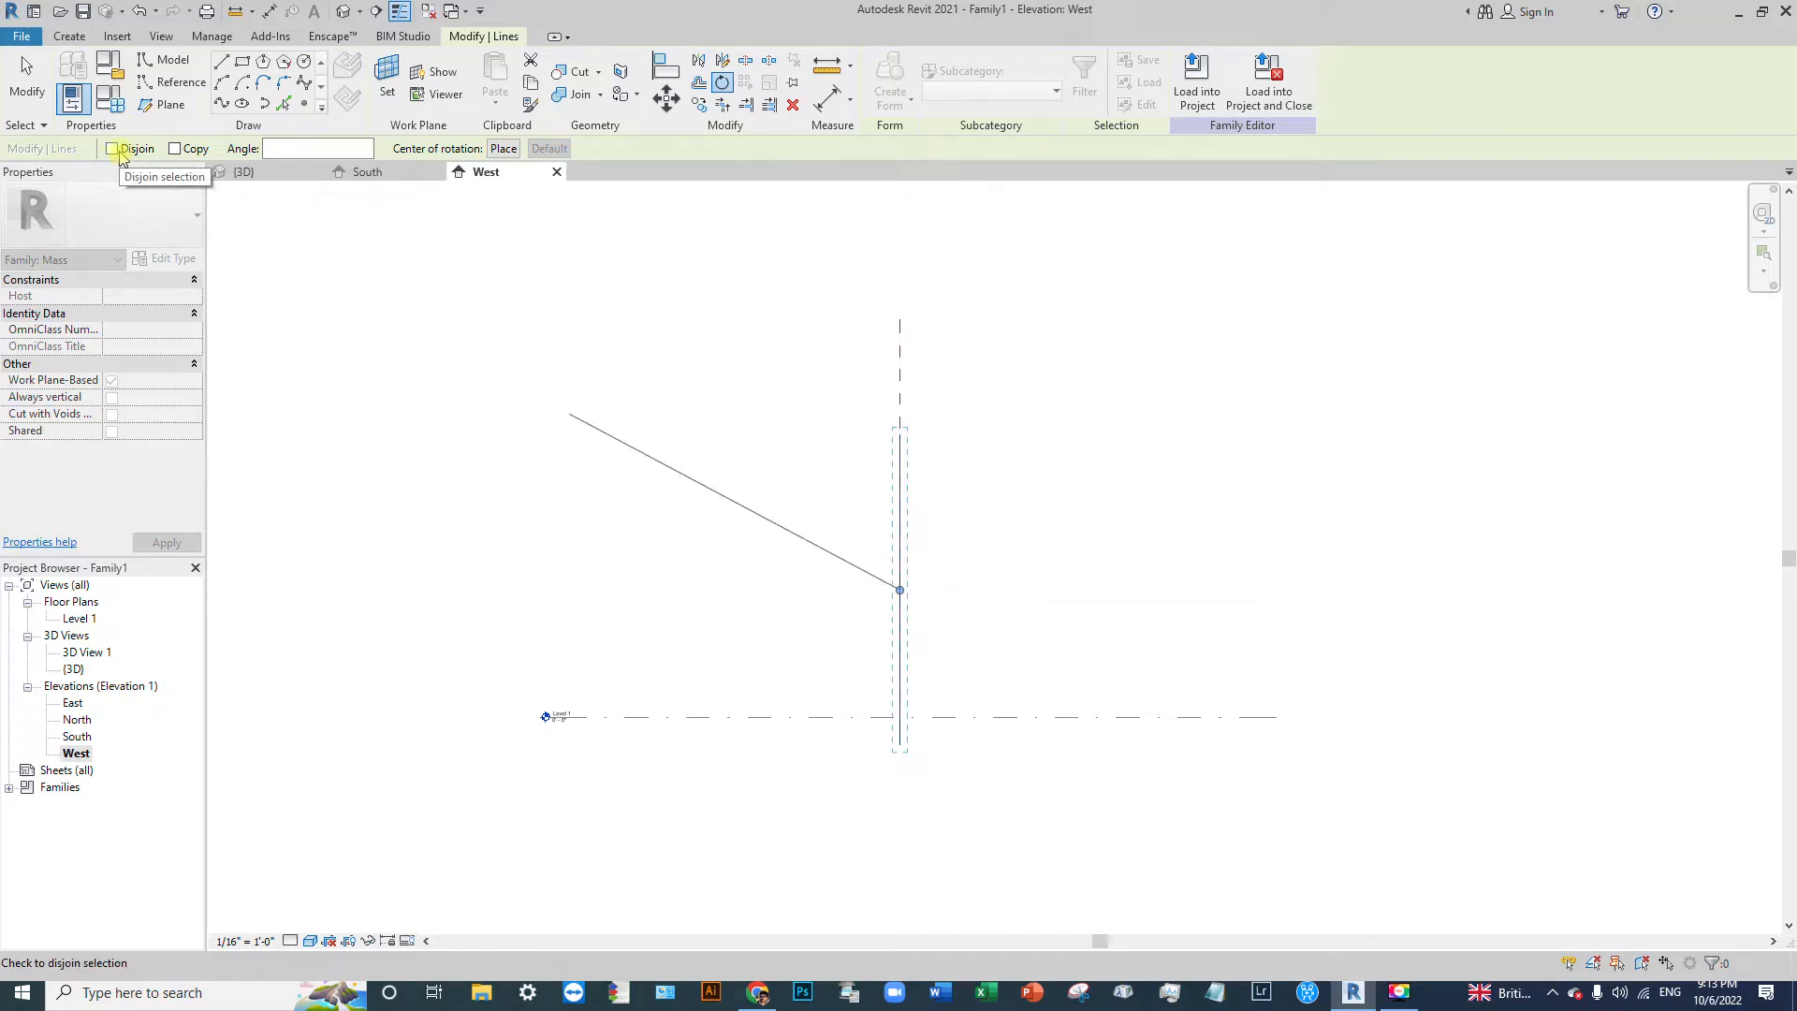
left_click(117, 150)
left_click(1054, 587)
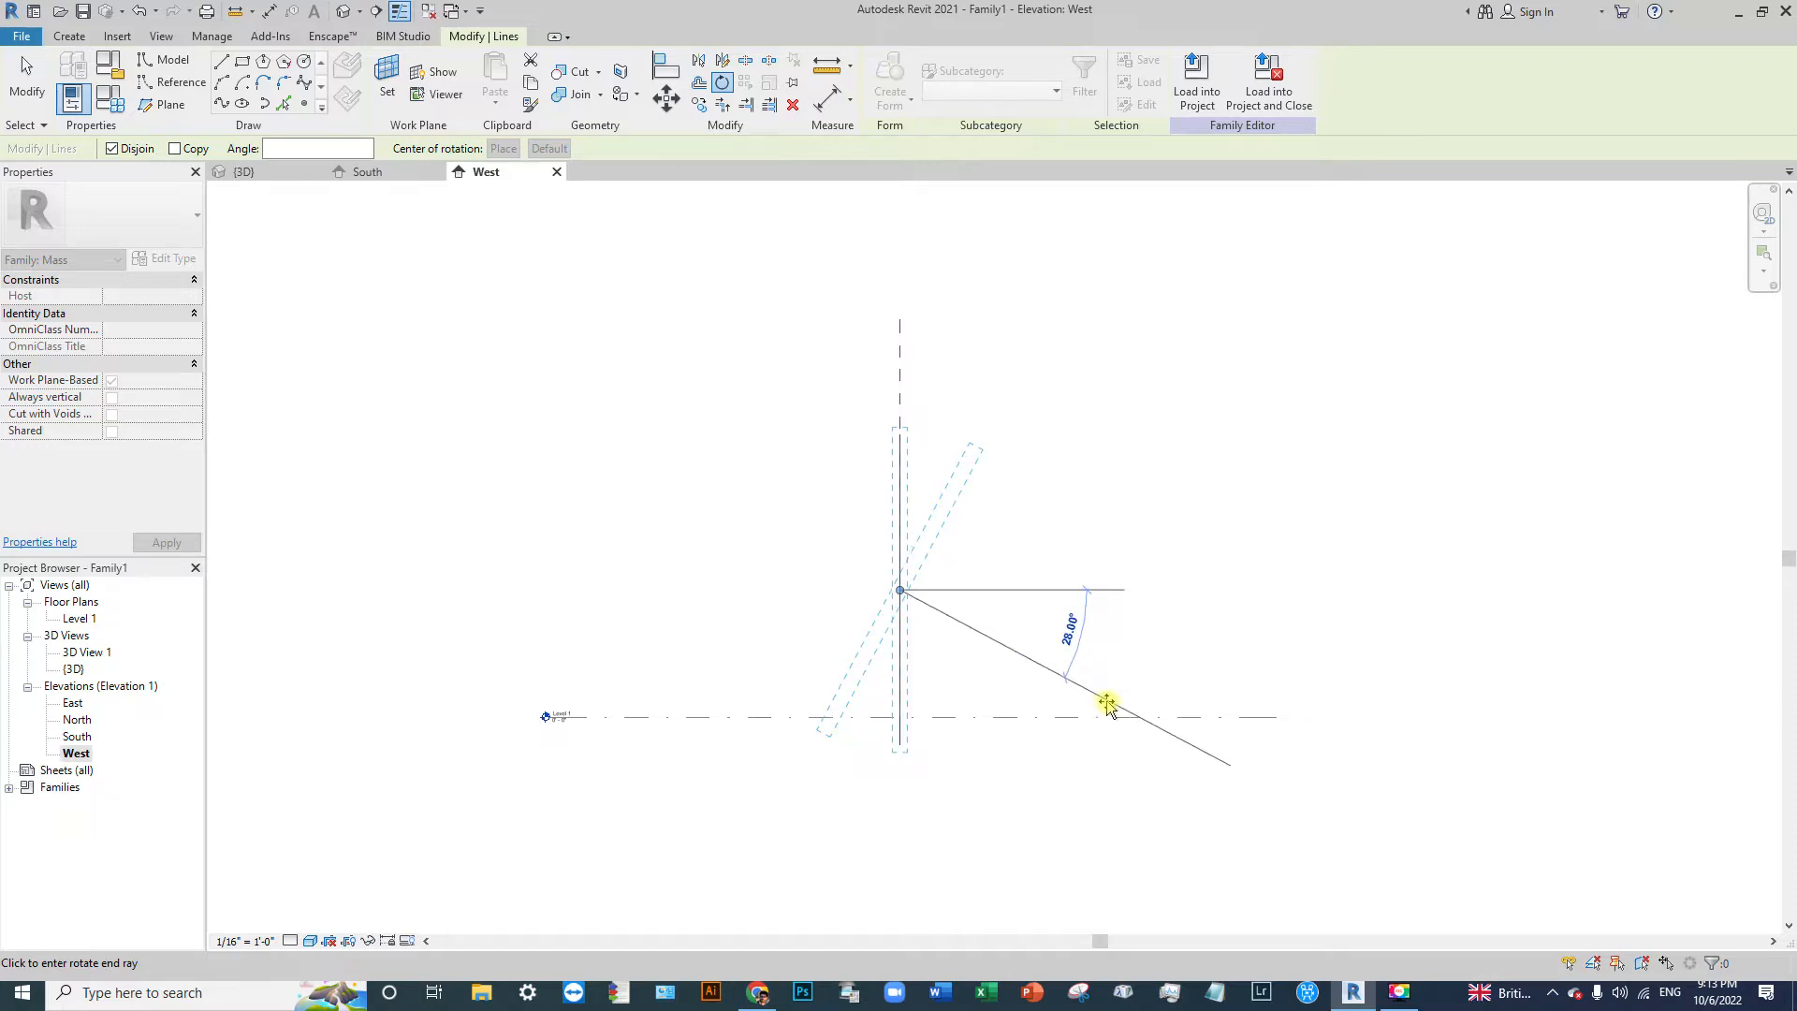
left_click(1107, 703)
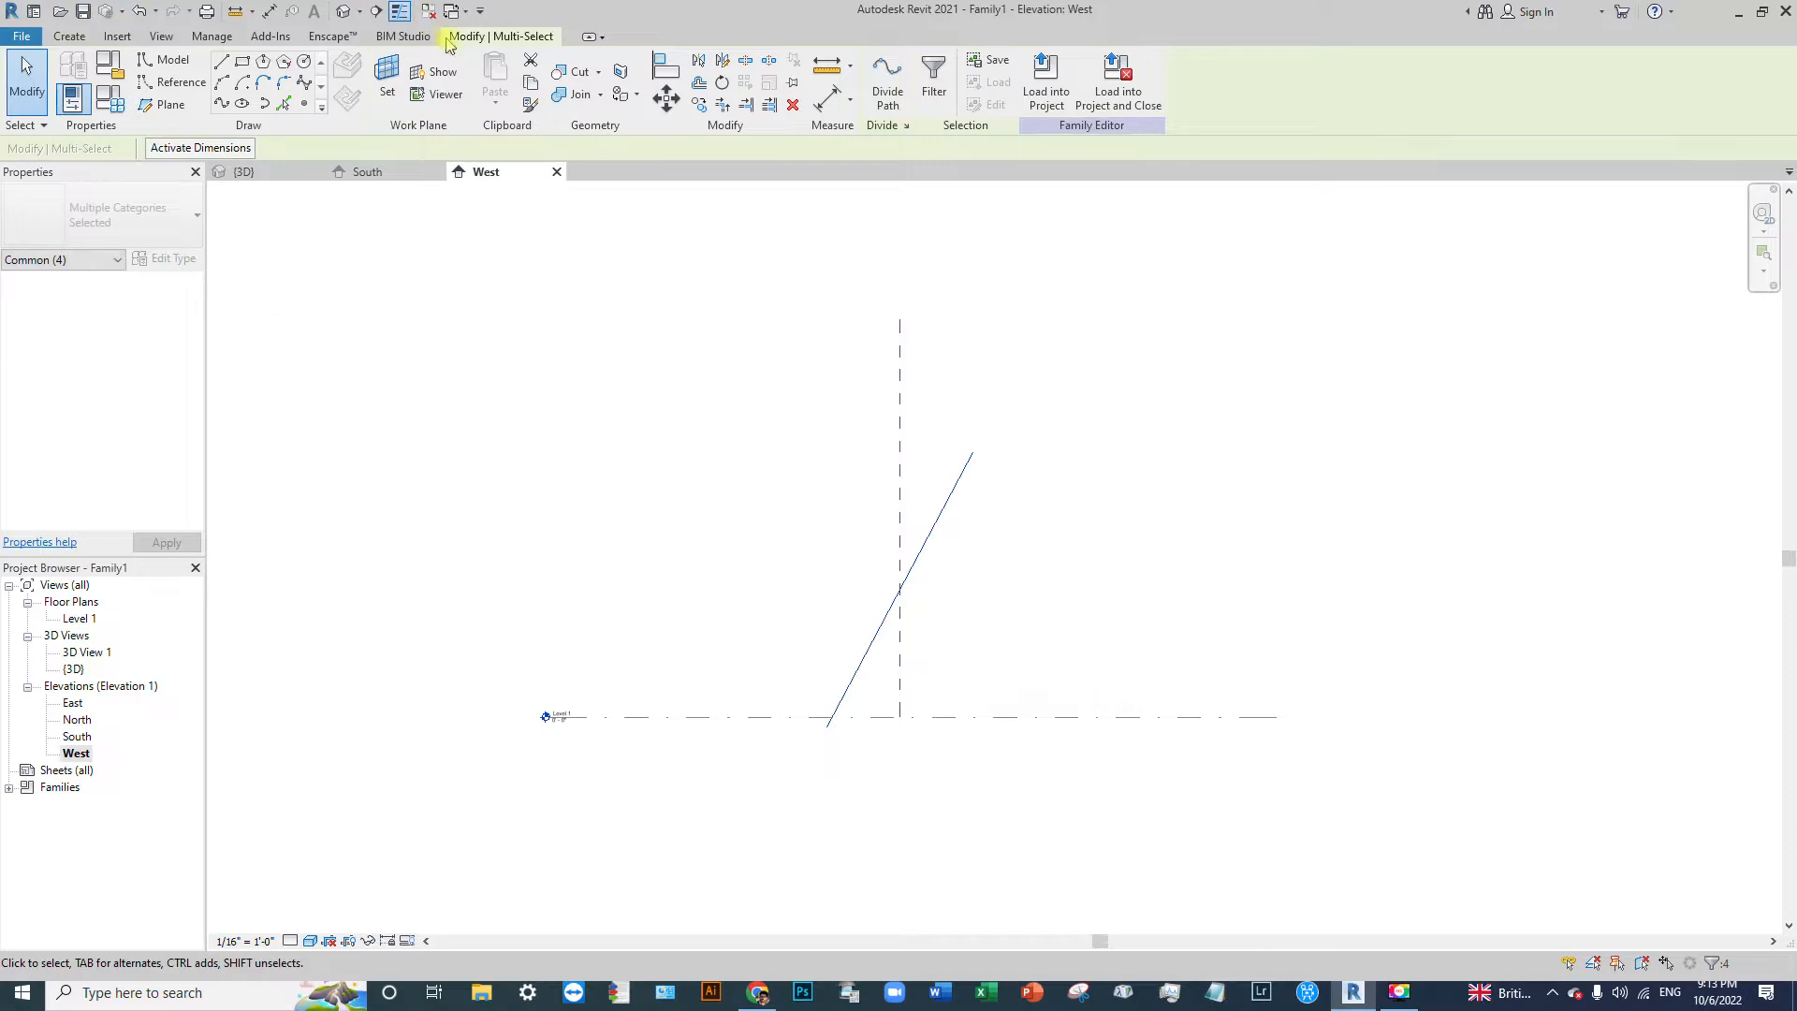
Step: Inspect the two tilted ellipses from several angles in the 3D view
left_click(342, 11)
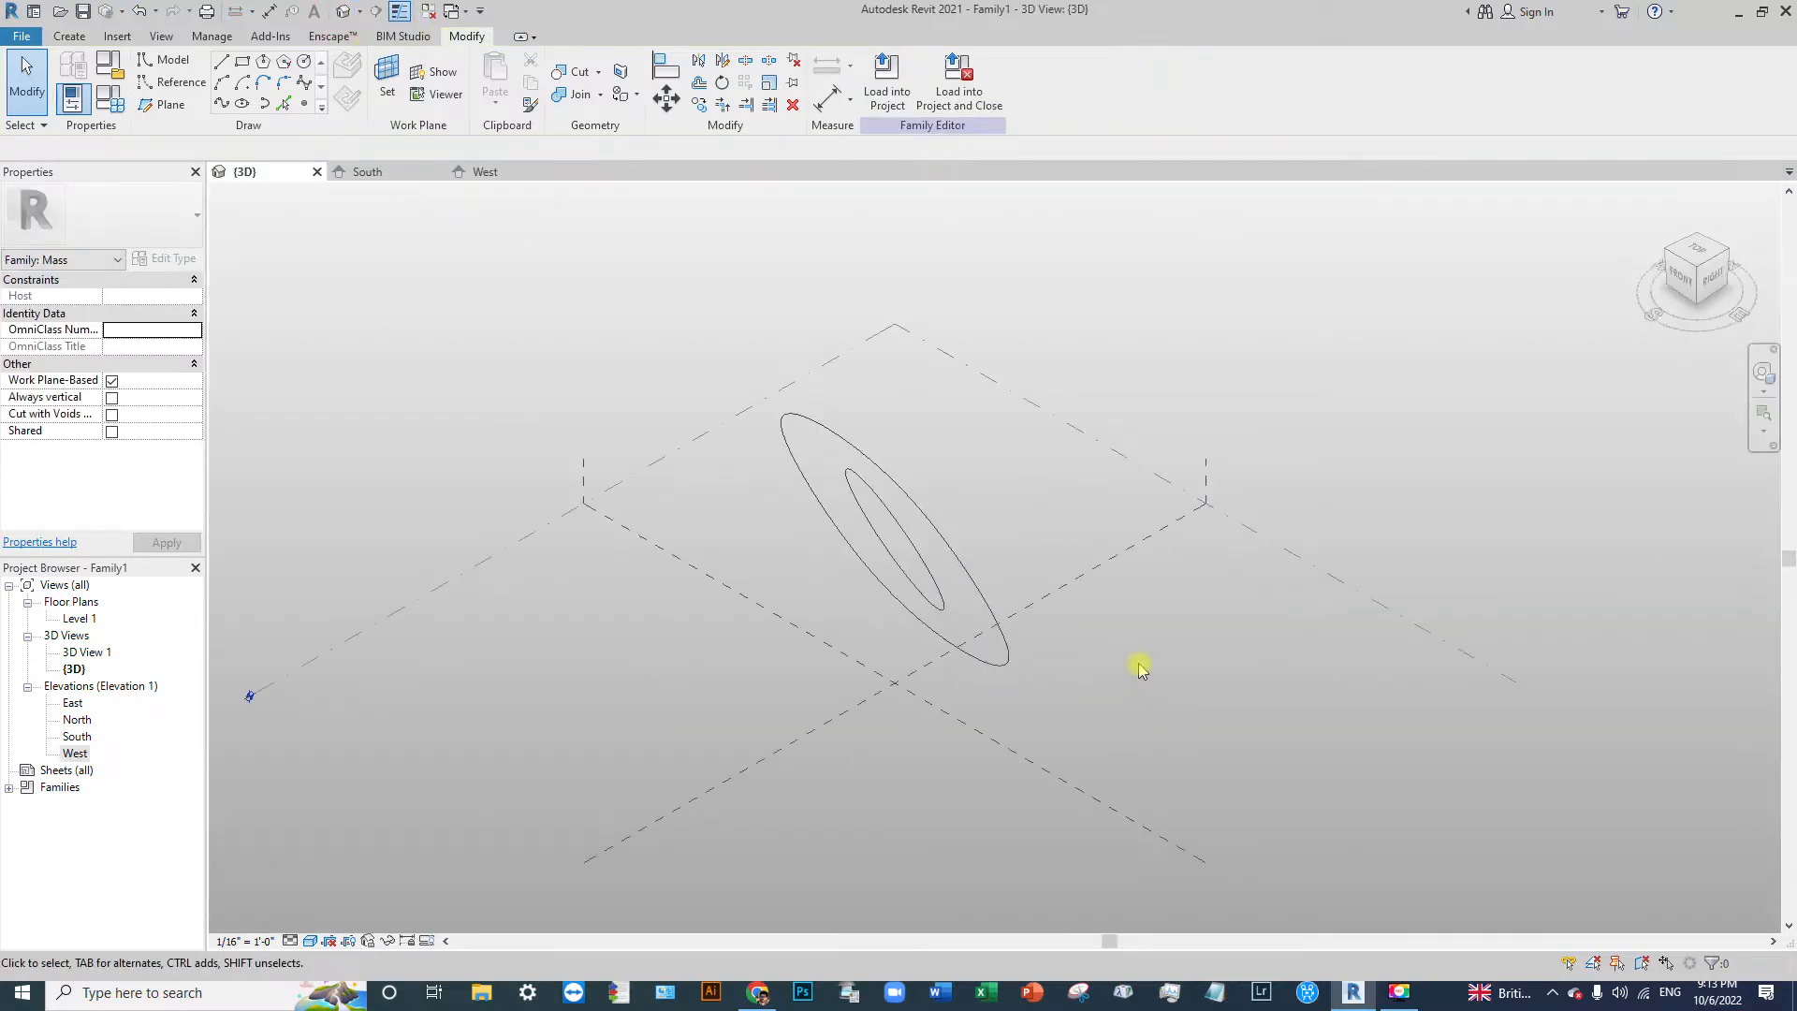
middle_click_drag(1140, 668, 971, 514, "shift")
middle_click_drag(885, 455, 939, 553, "shift")
middle_click_drag(970, 624, 907, 602, "shift")
scroll(906, 599, "up", 4)
scroll(1058, 618, "down", 5)
Step: In the West elevation, rotate only the inner ellipse 18° counterclockwise about its centre with Disjoin enabled
left_click(487, 174)
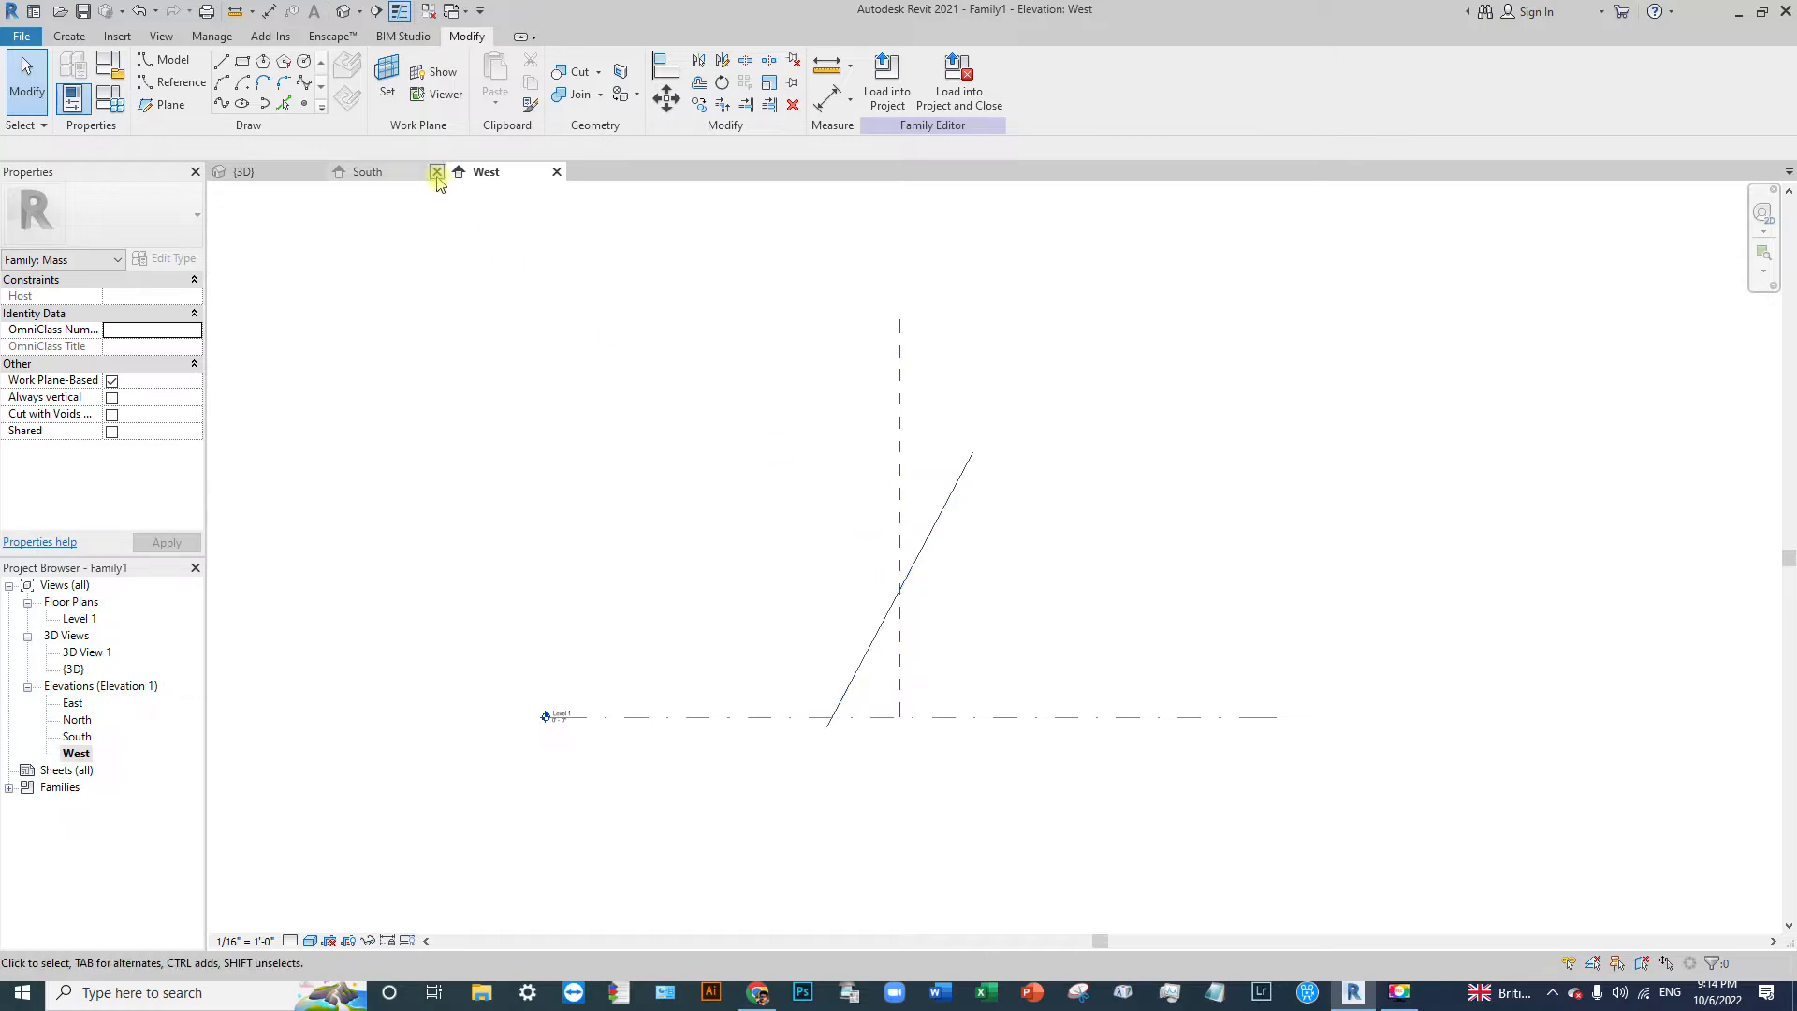
left_click(242, 172)
left_click(1017, 556)
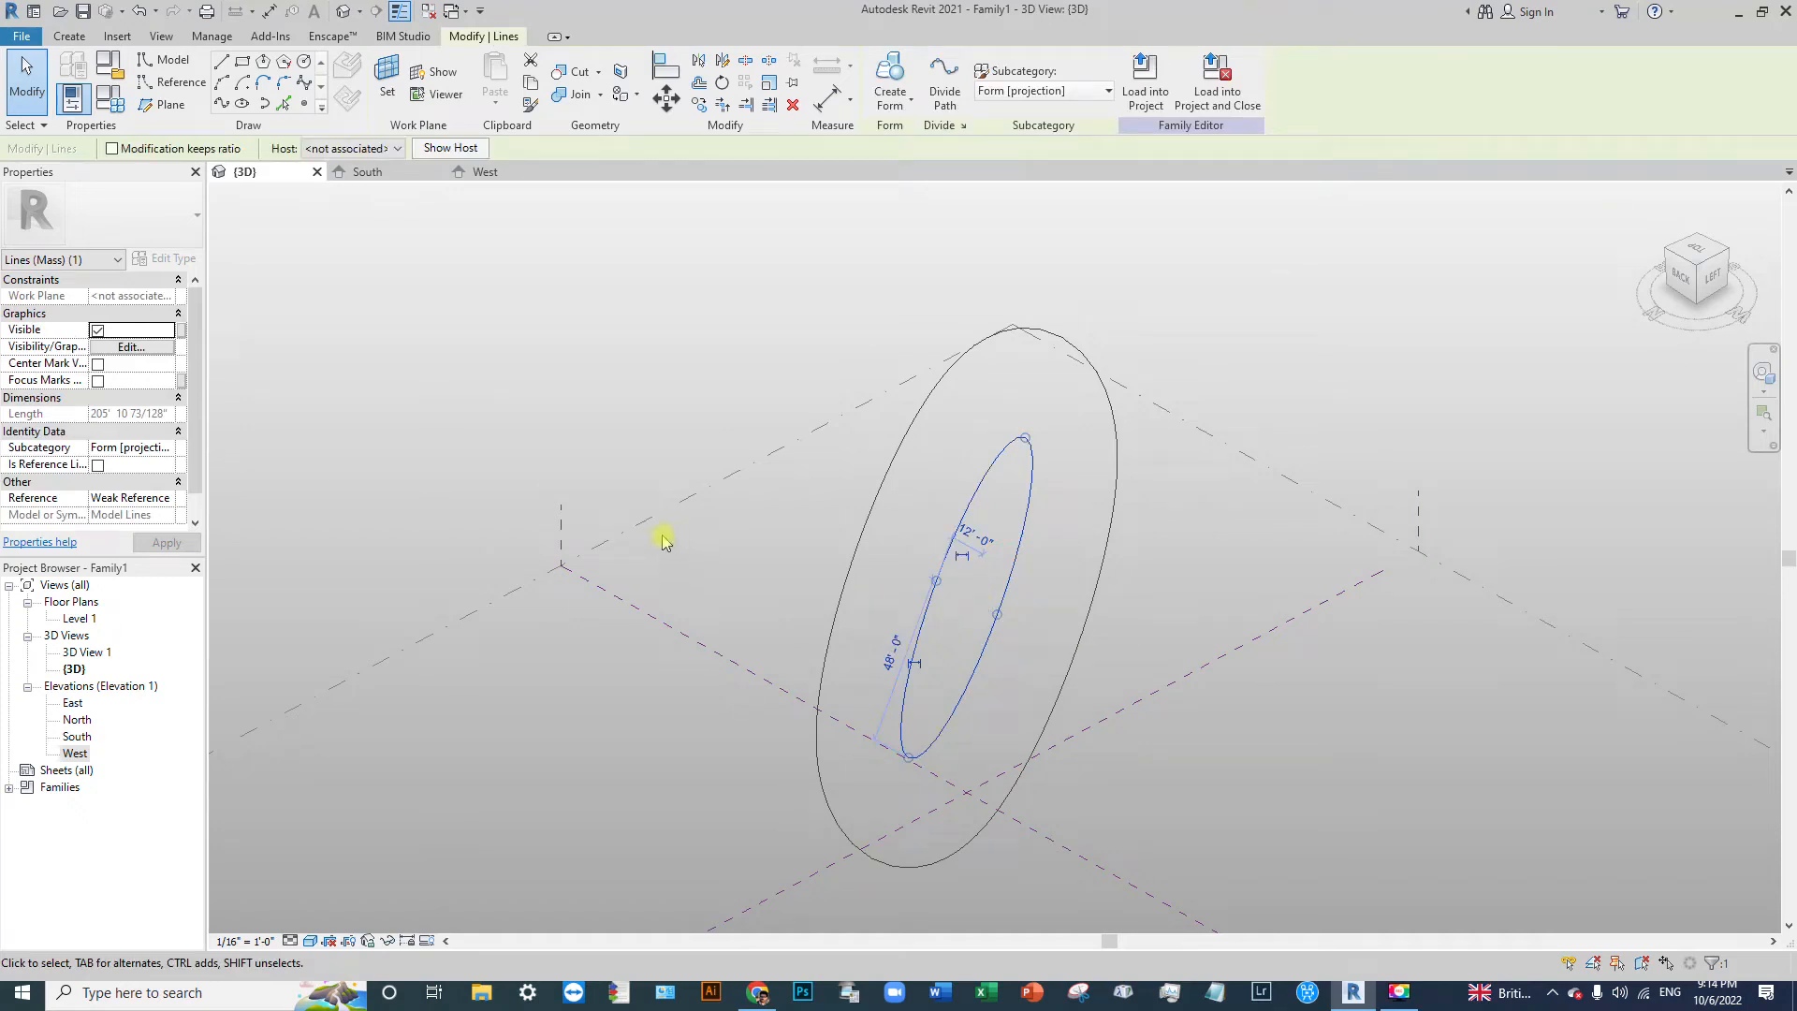
left_click(503, 174)
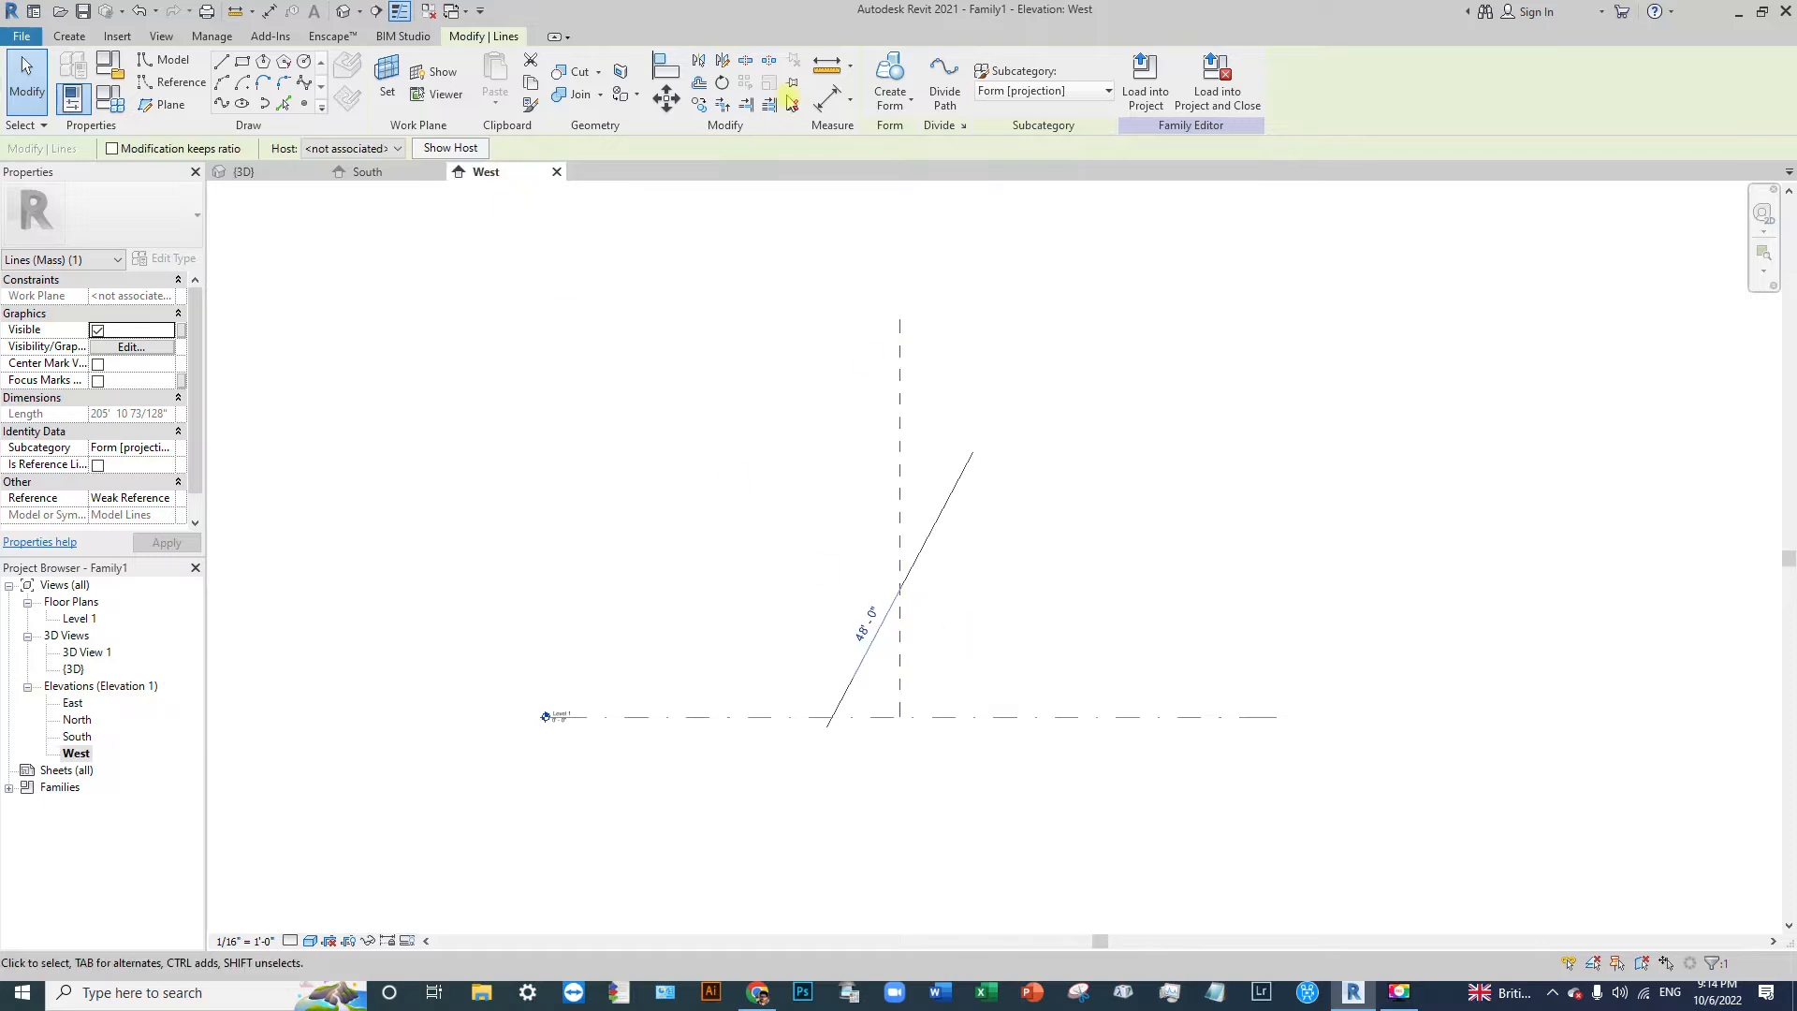
left_click(723, 85)
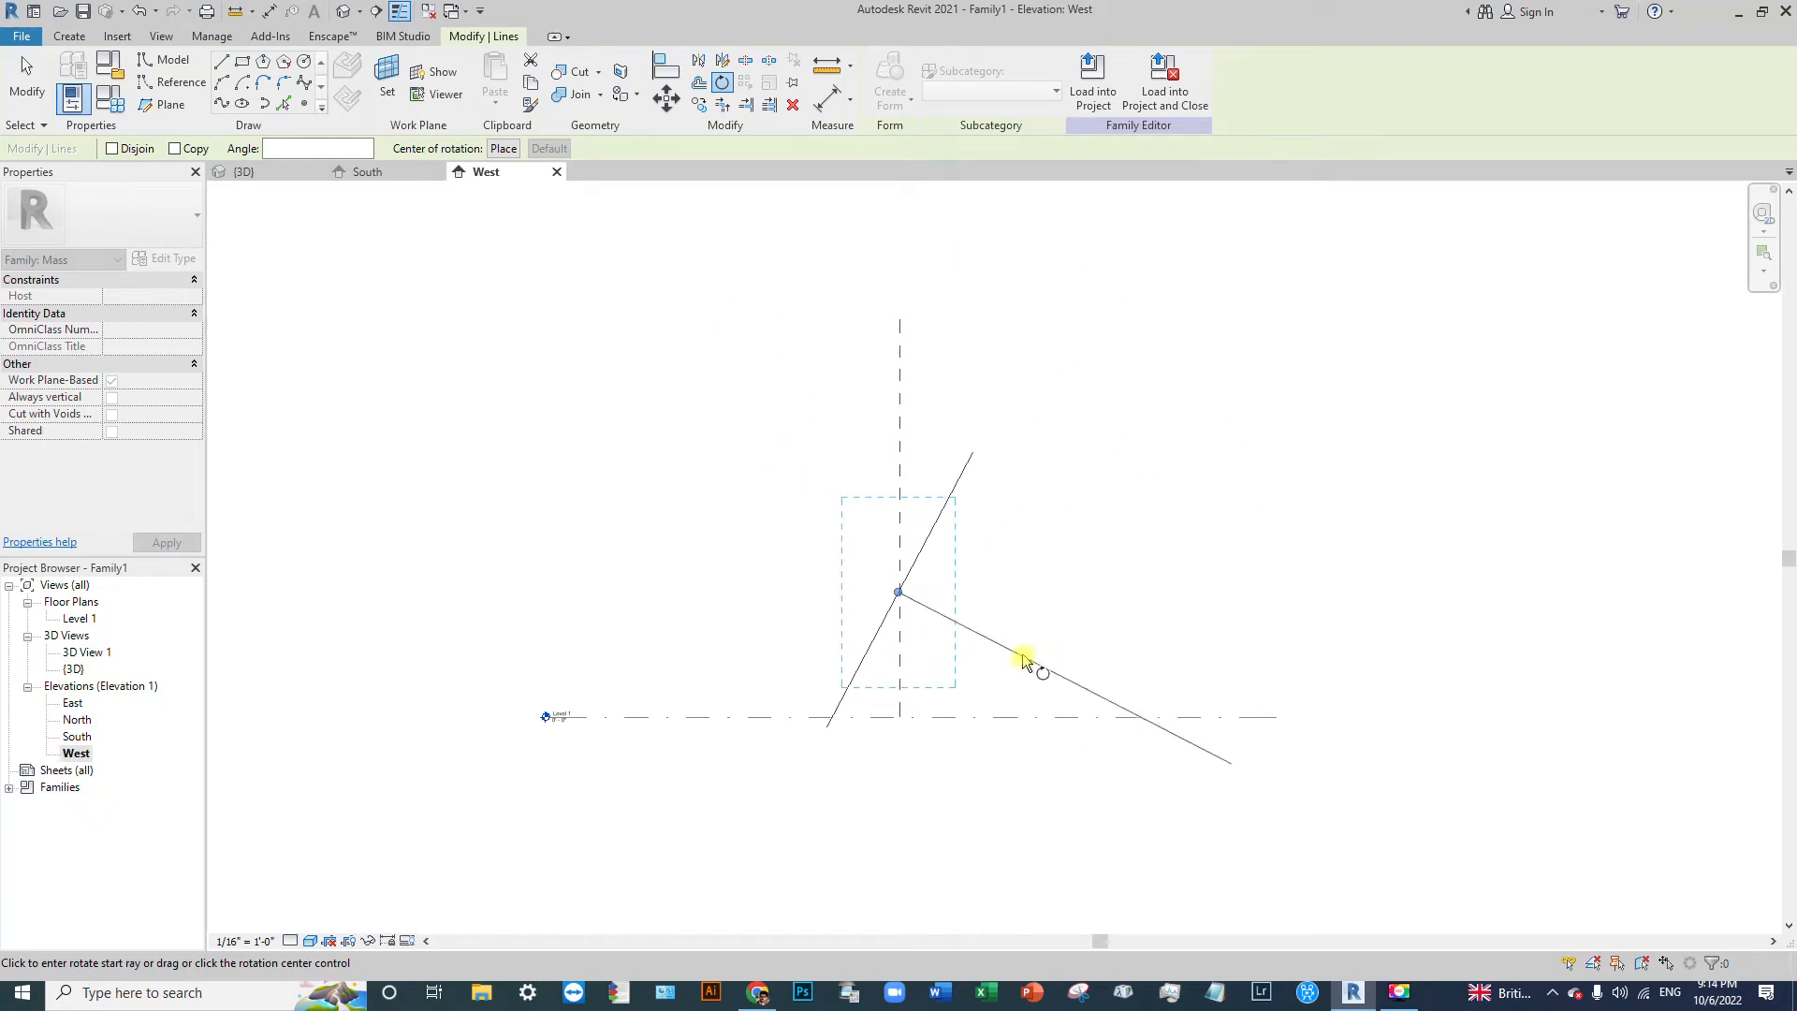
scroll(940, 480, "up", 1)
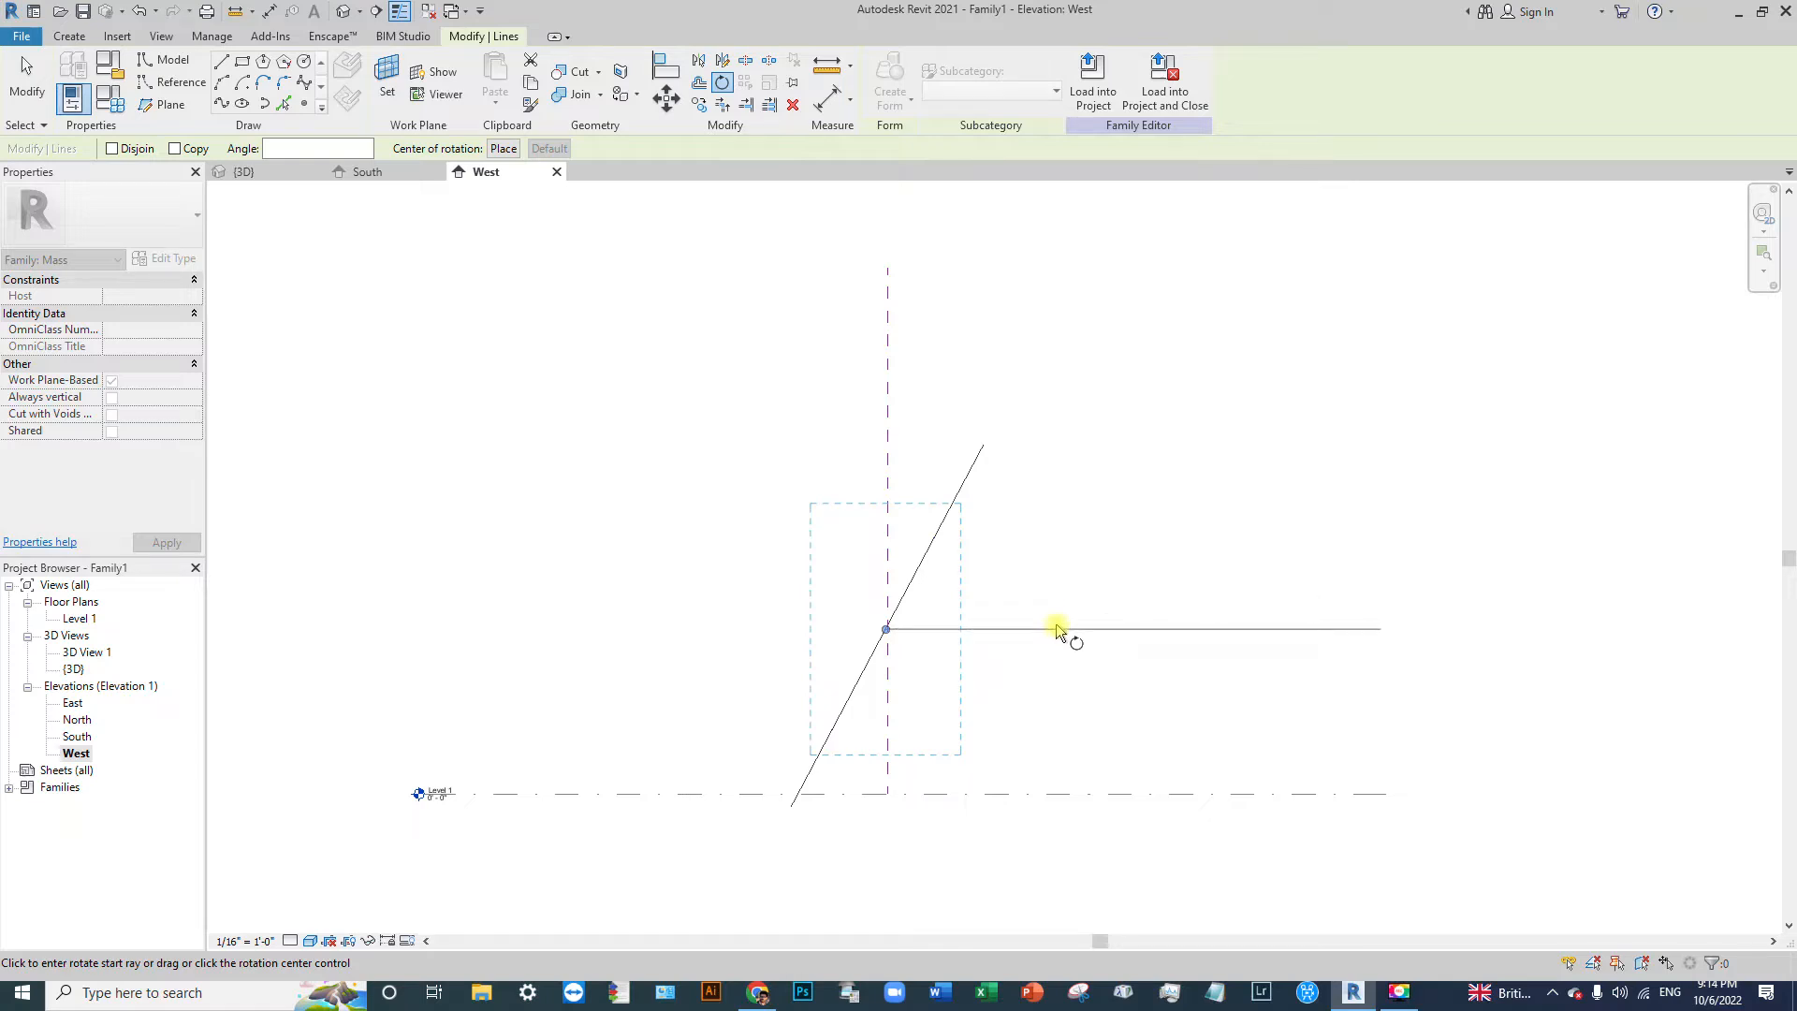
left_click(114, 148)
left_click(1119, 633)
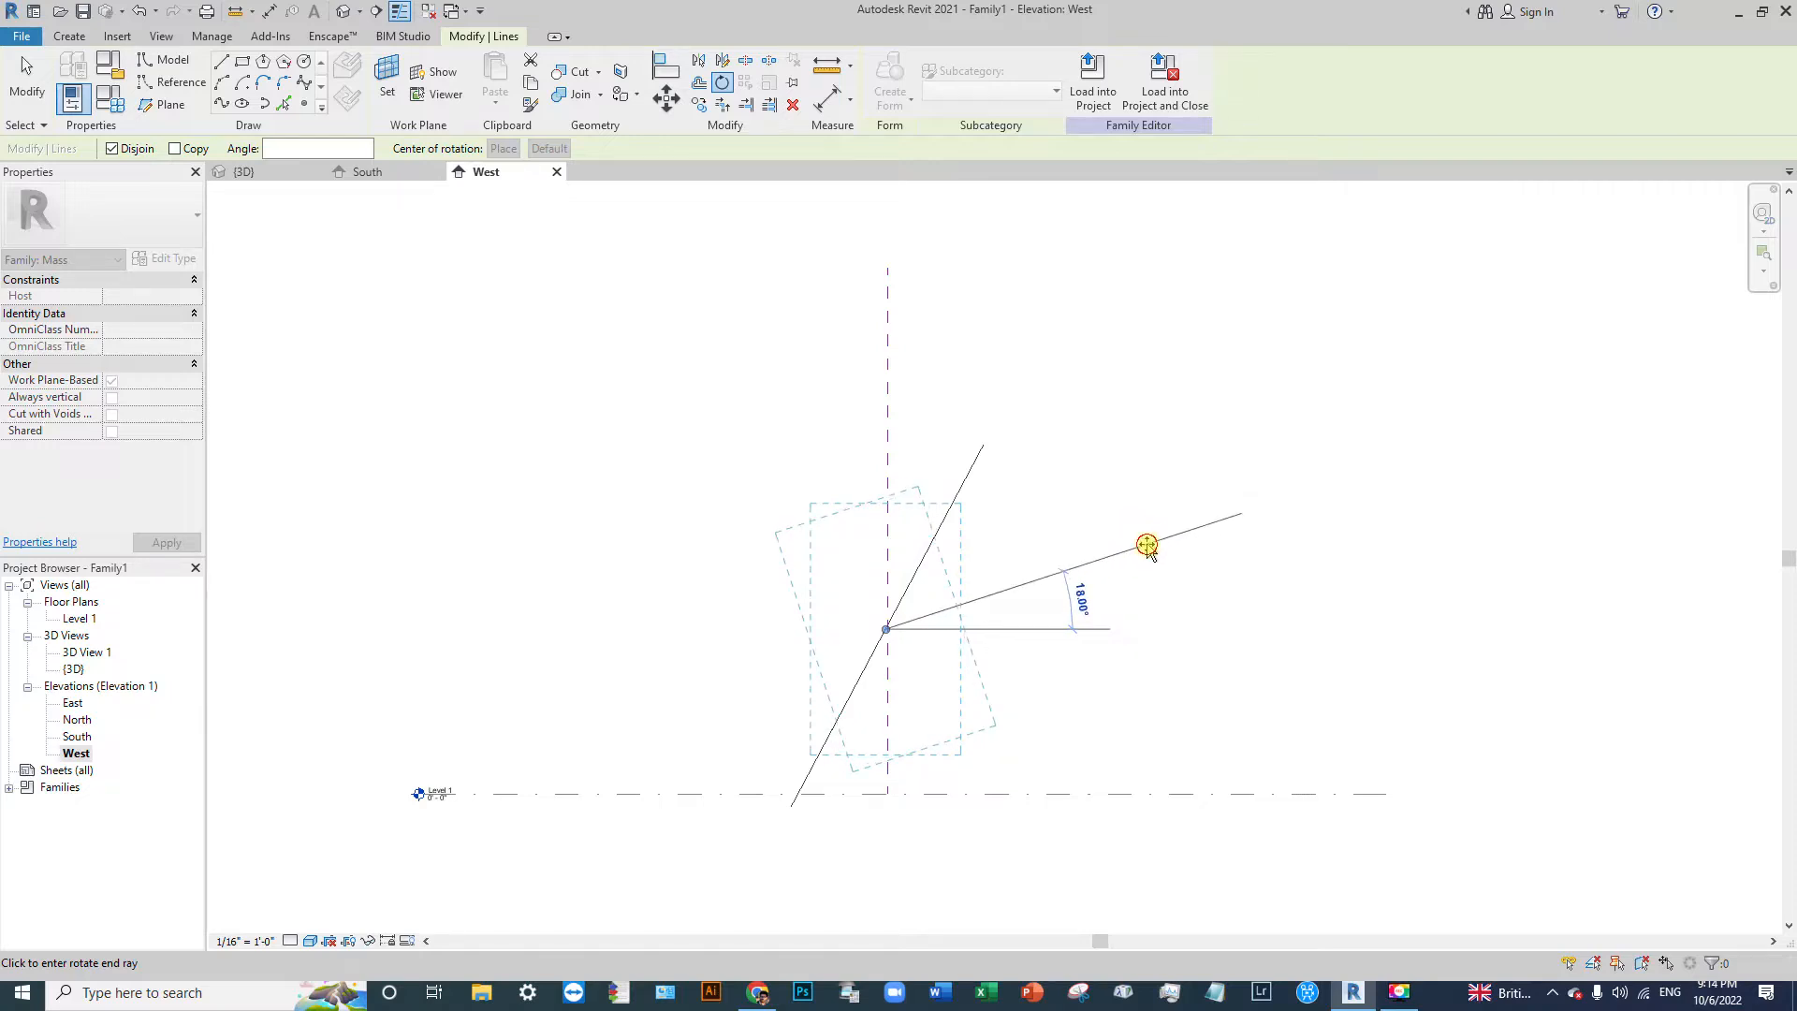
left_click(1147, 547)
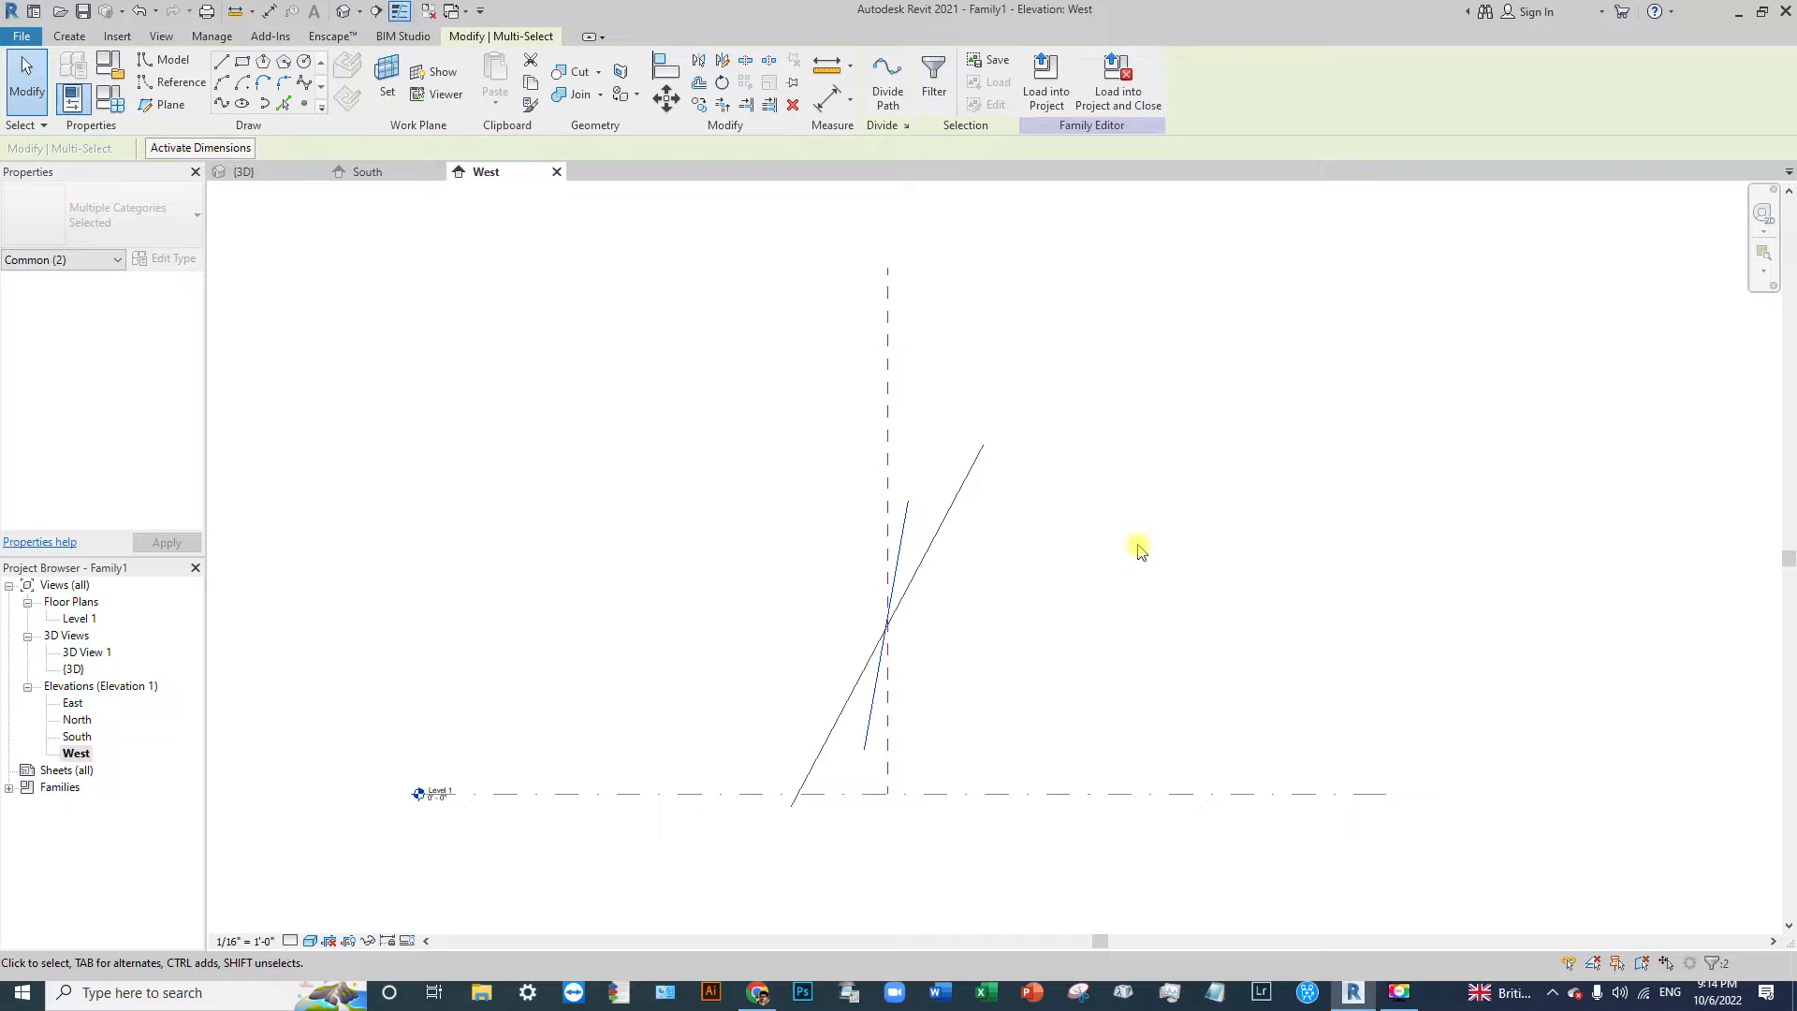
Step: Set the inner ellipse's long half-axis to 60'
left_click(841, 760)
scroll(869, 739, "up", 1)
left_click(866, 741)
scroll(857, 758, "up", 3)
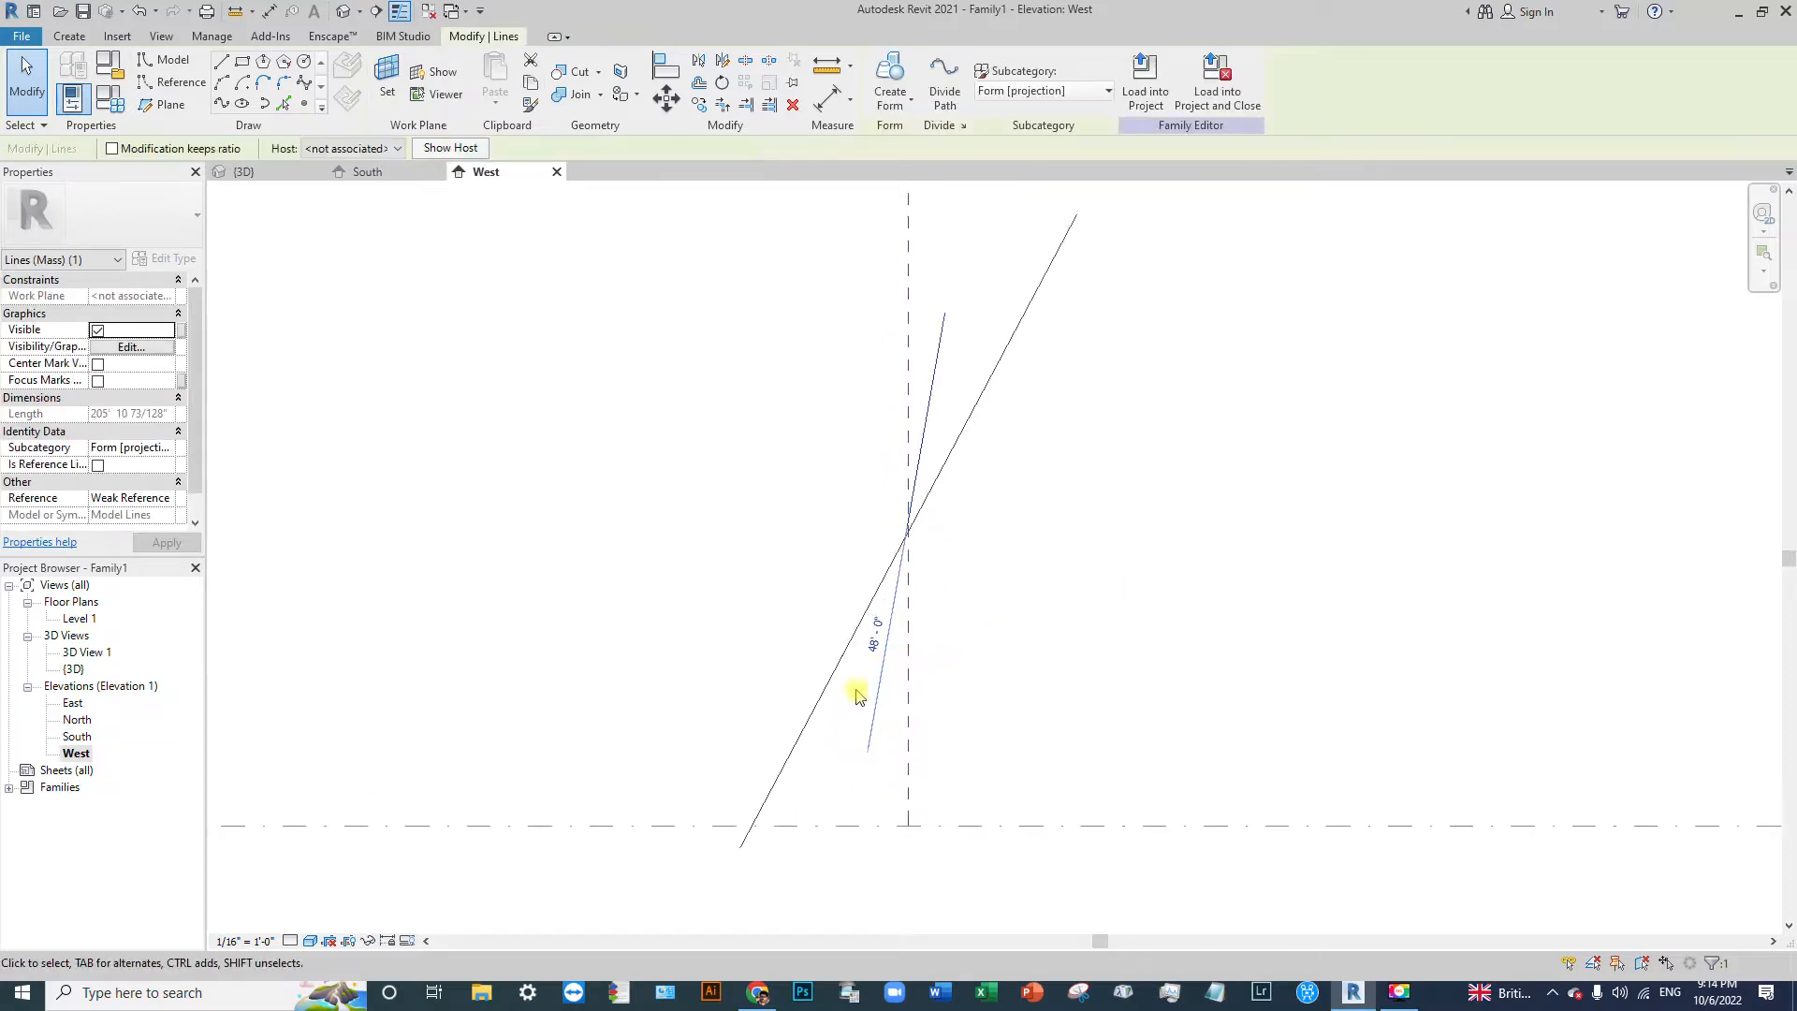
scroll(981, 666, "down", 2)
key("Escape")
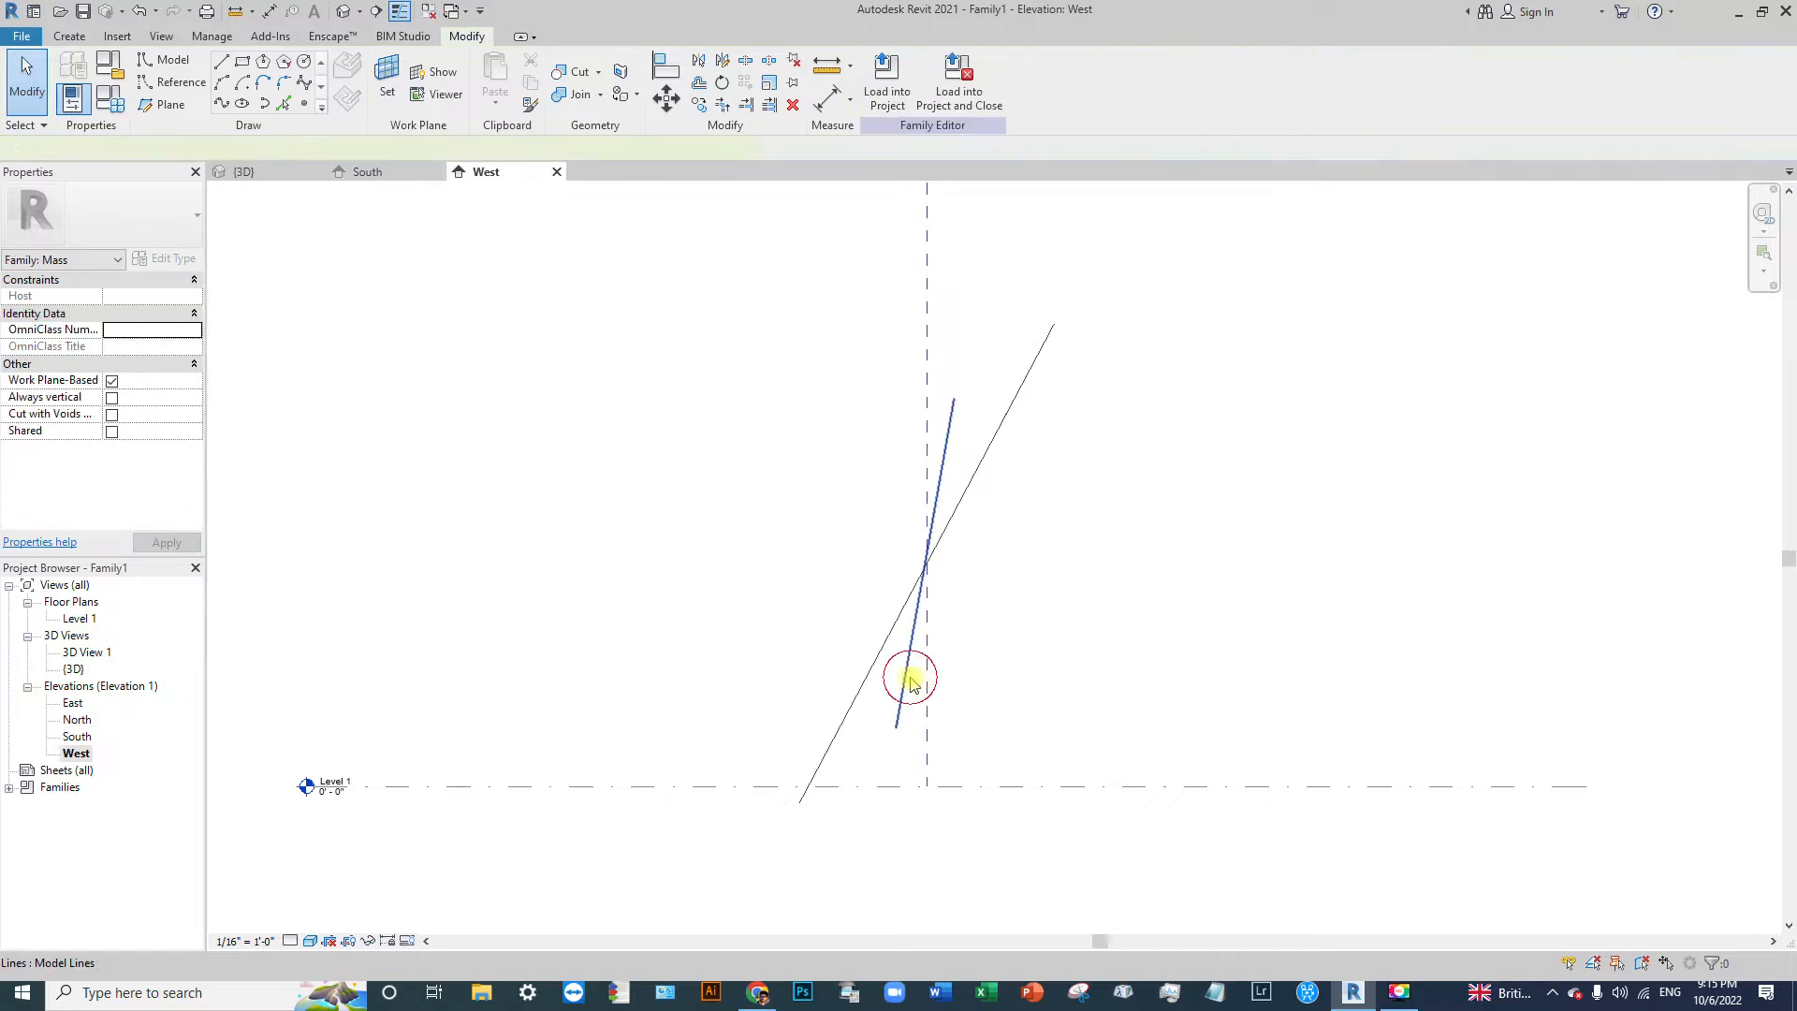
left_click(909, 676)
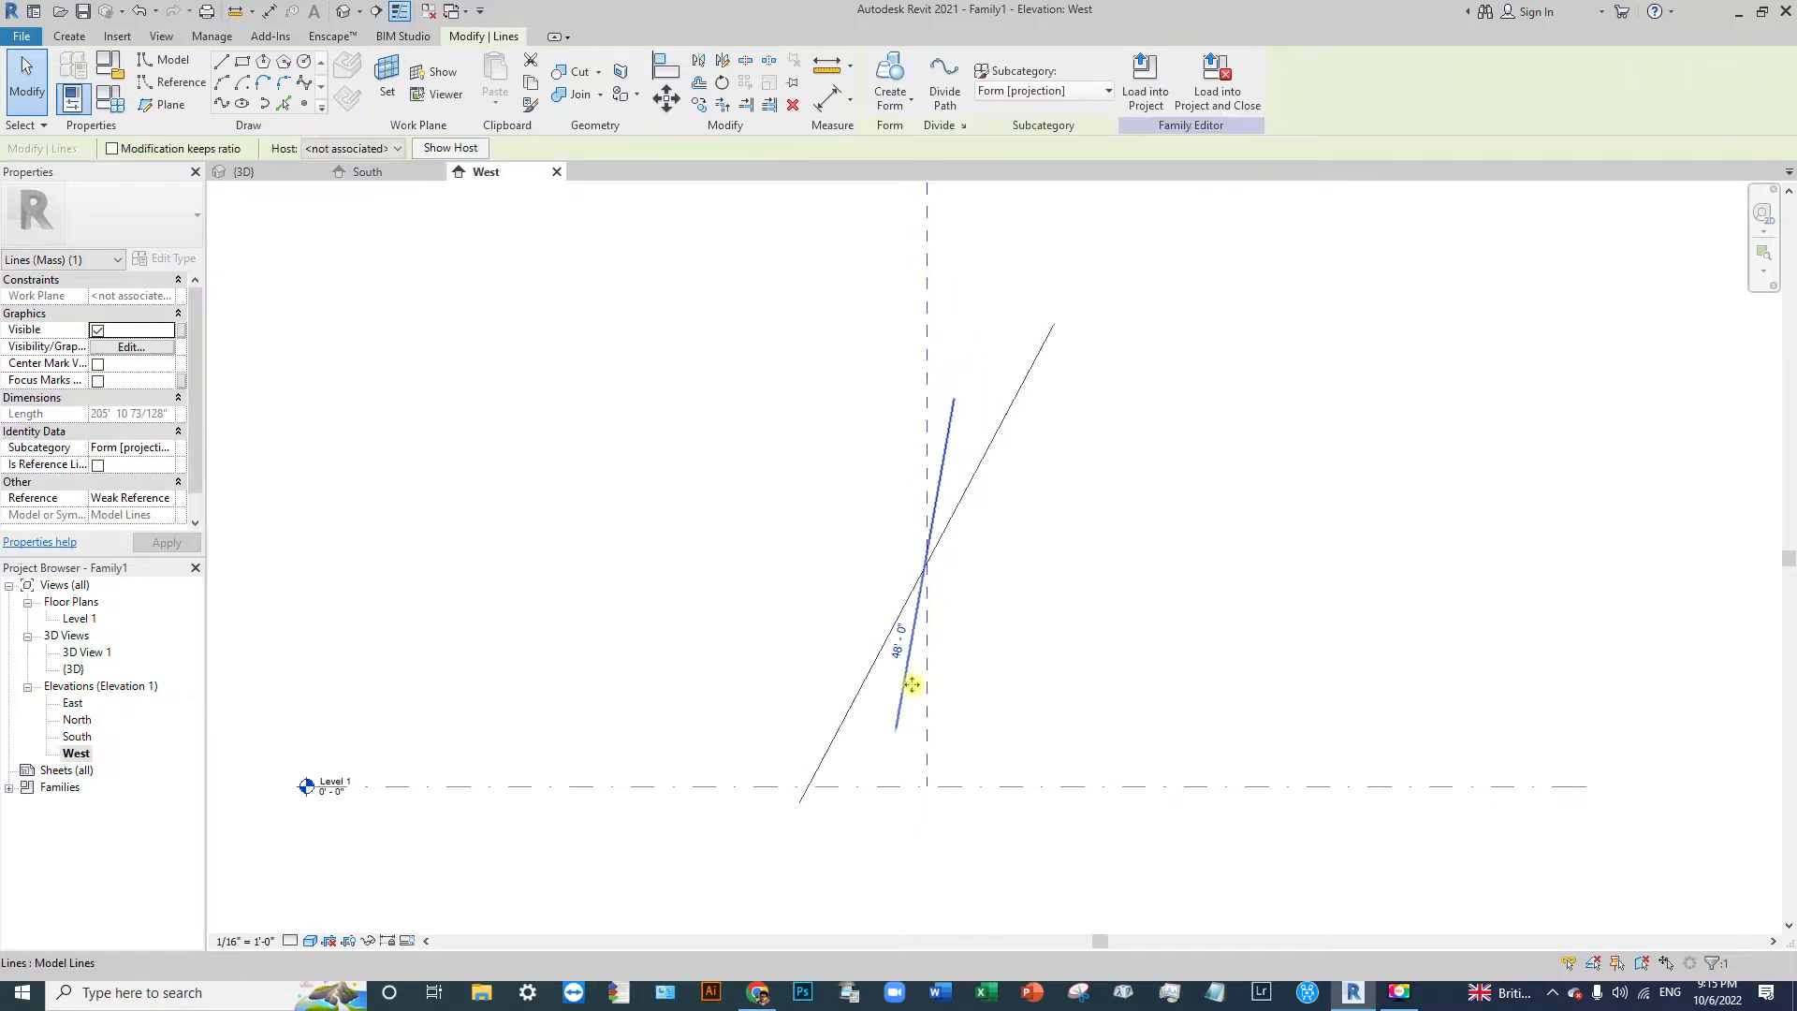
scroll(913, 683, "up", 1)
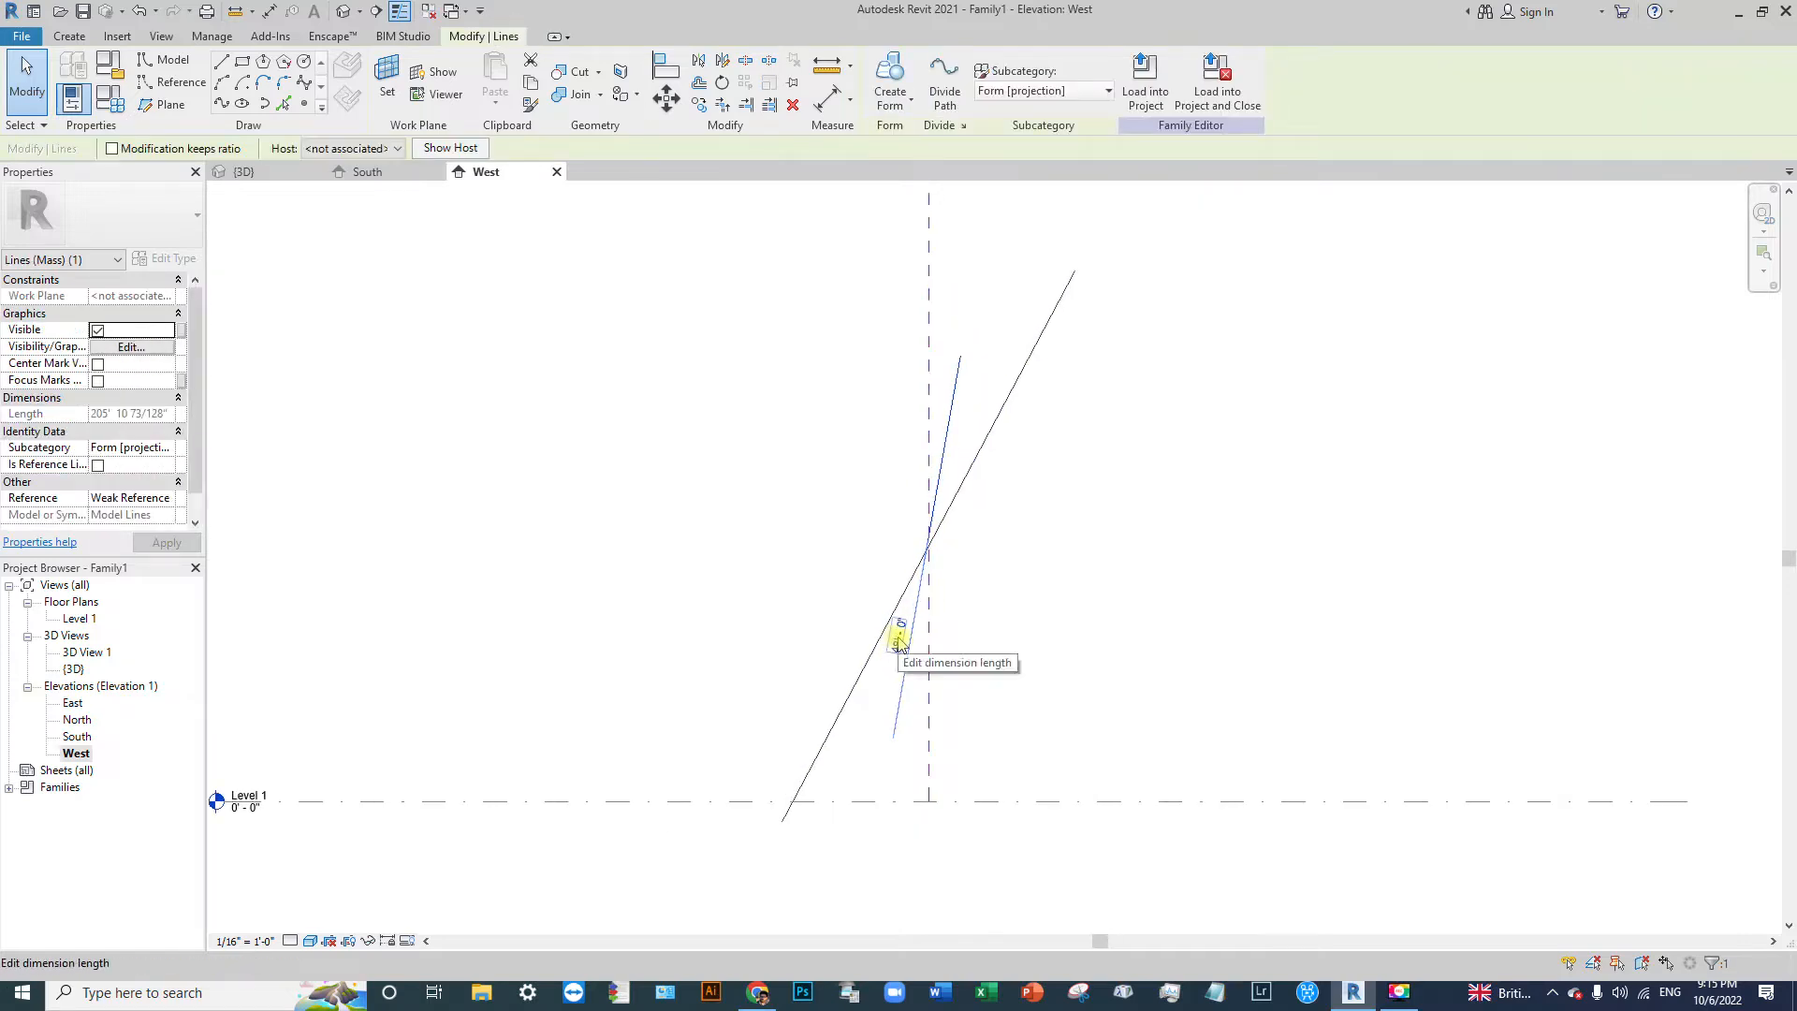
left_click(899, 640)
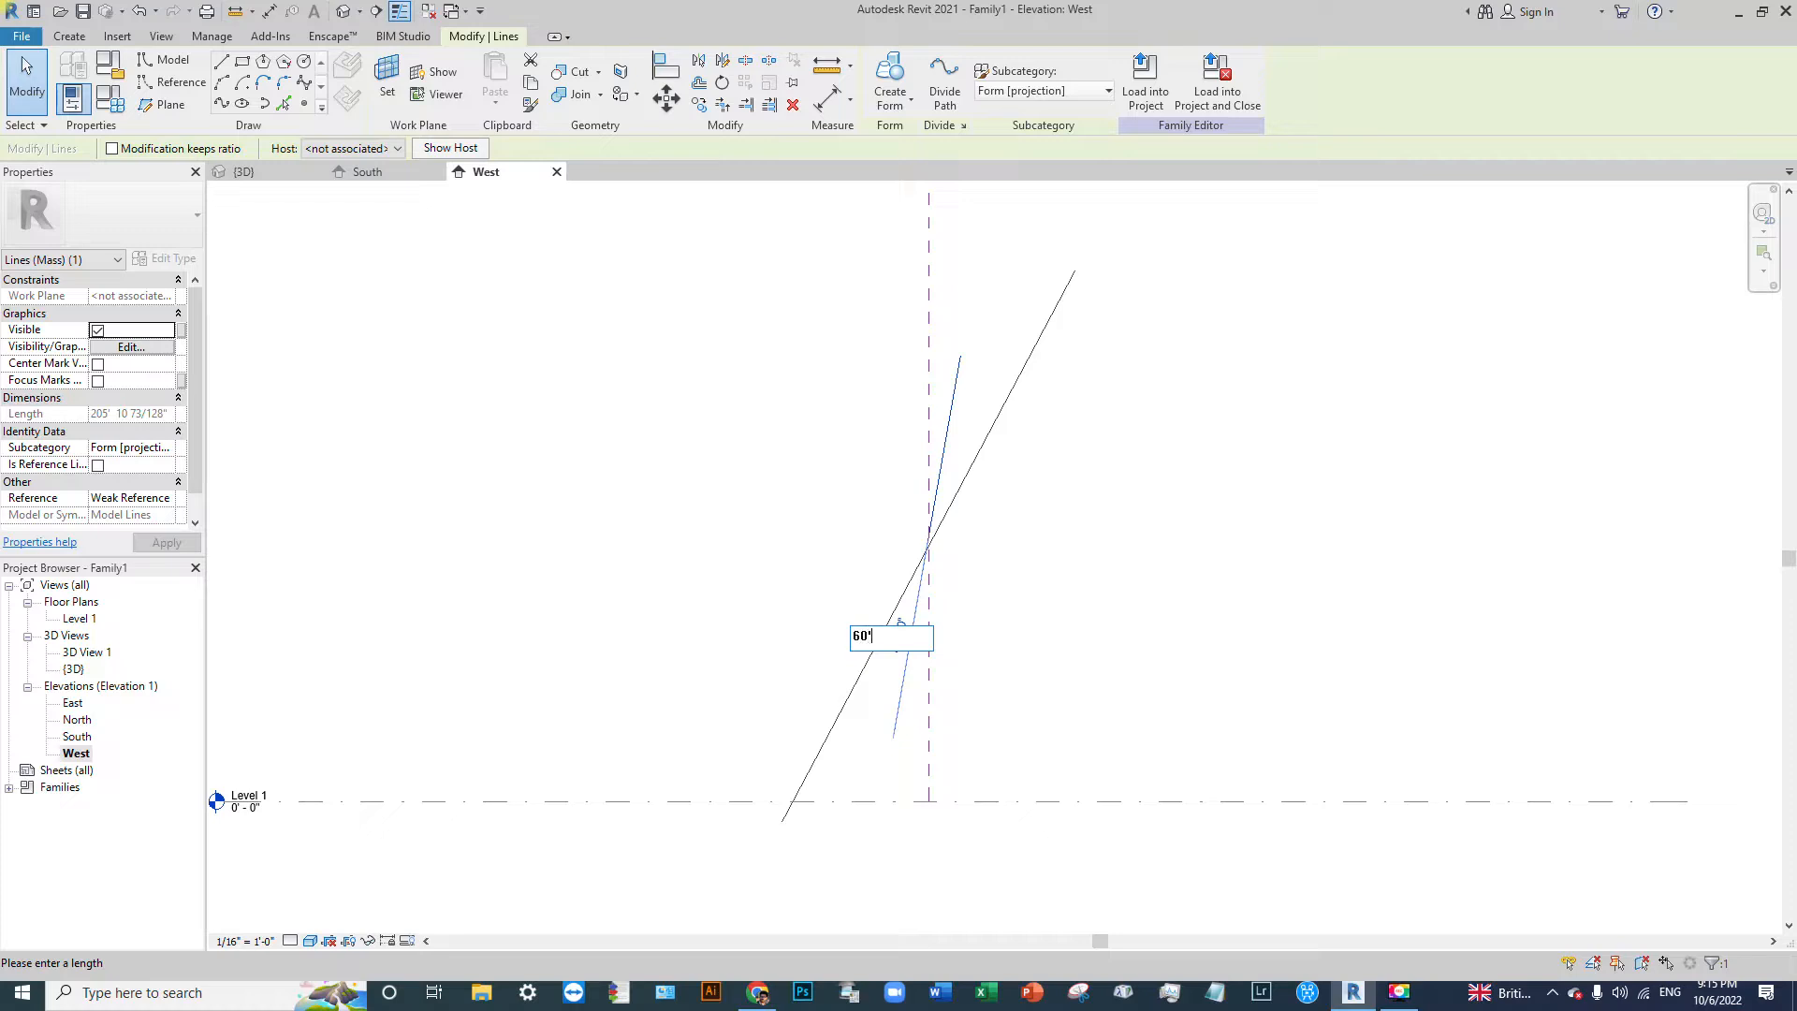
key("Return")
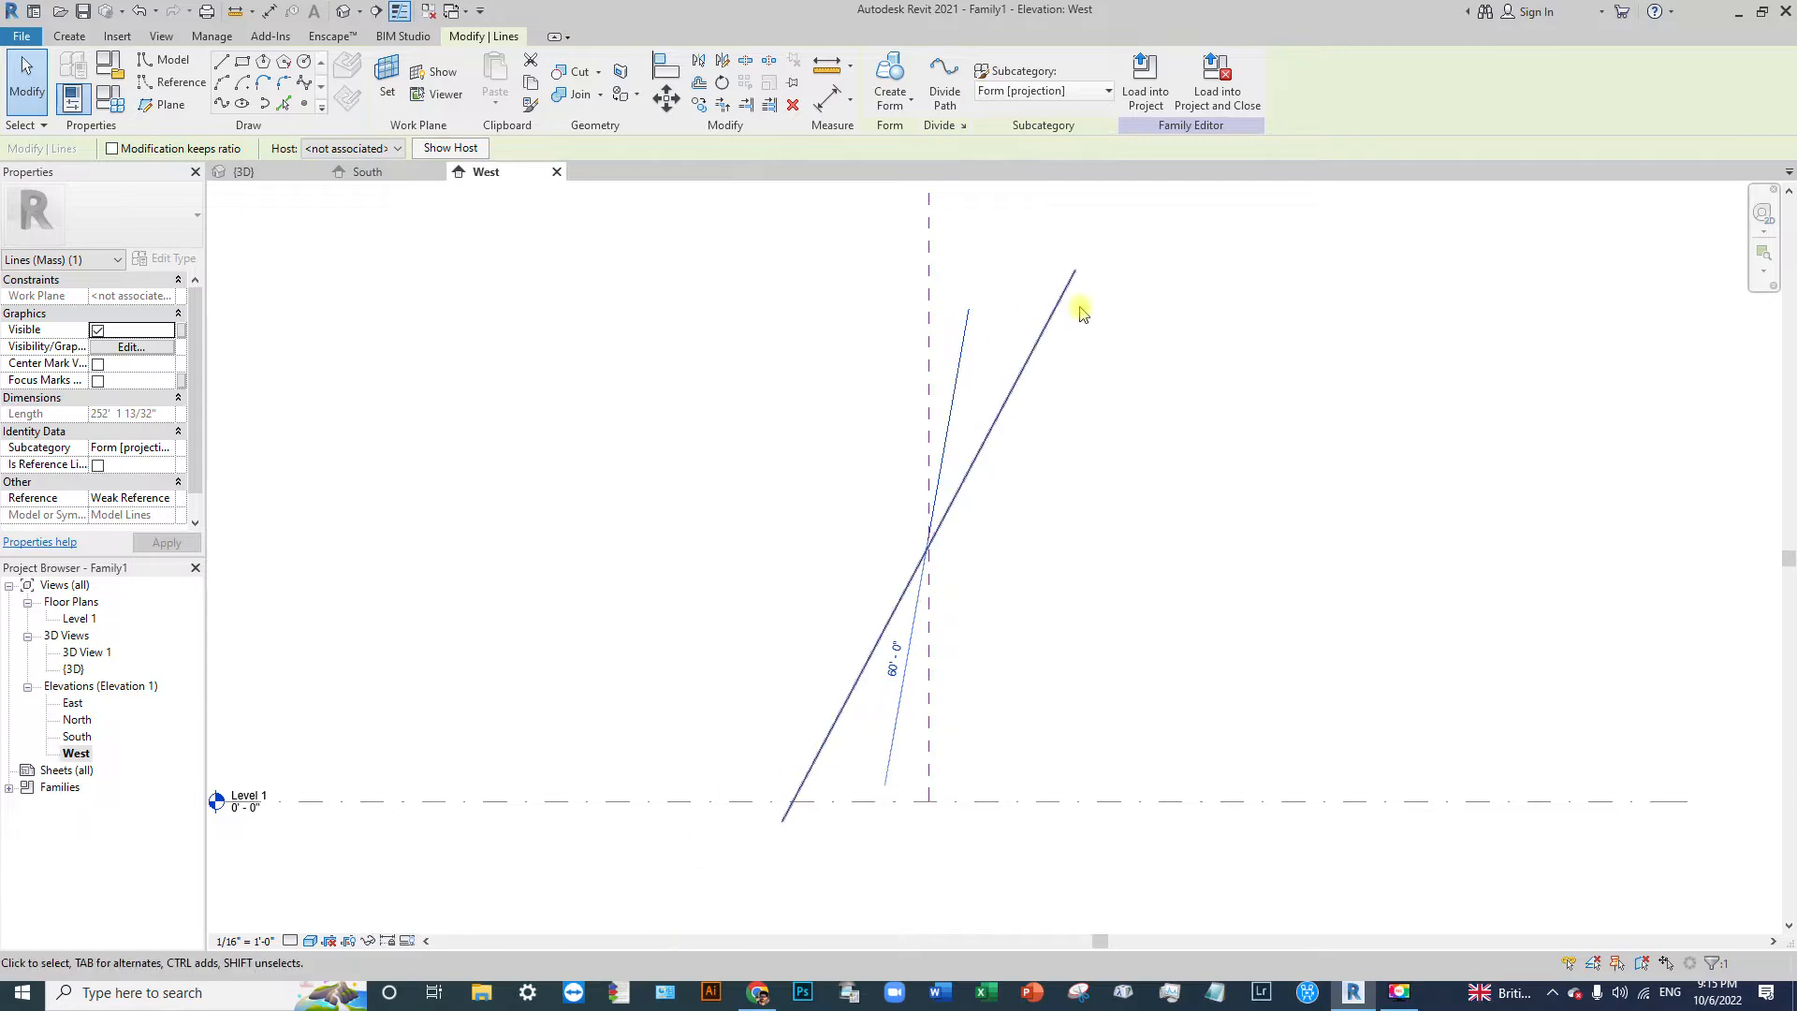
Step: Set the inner ellipse's long half-axis to 70'
left_click(895, 663)
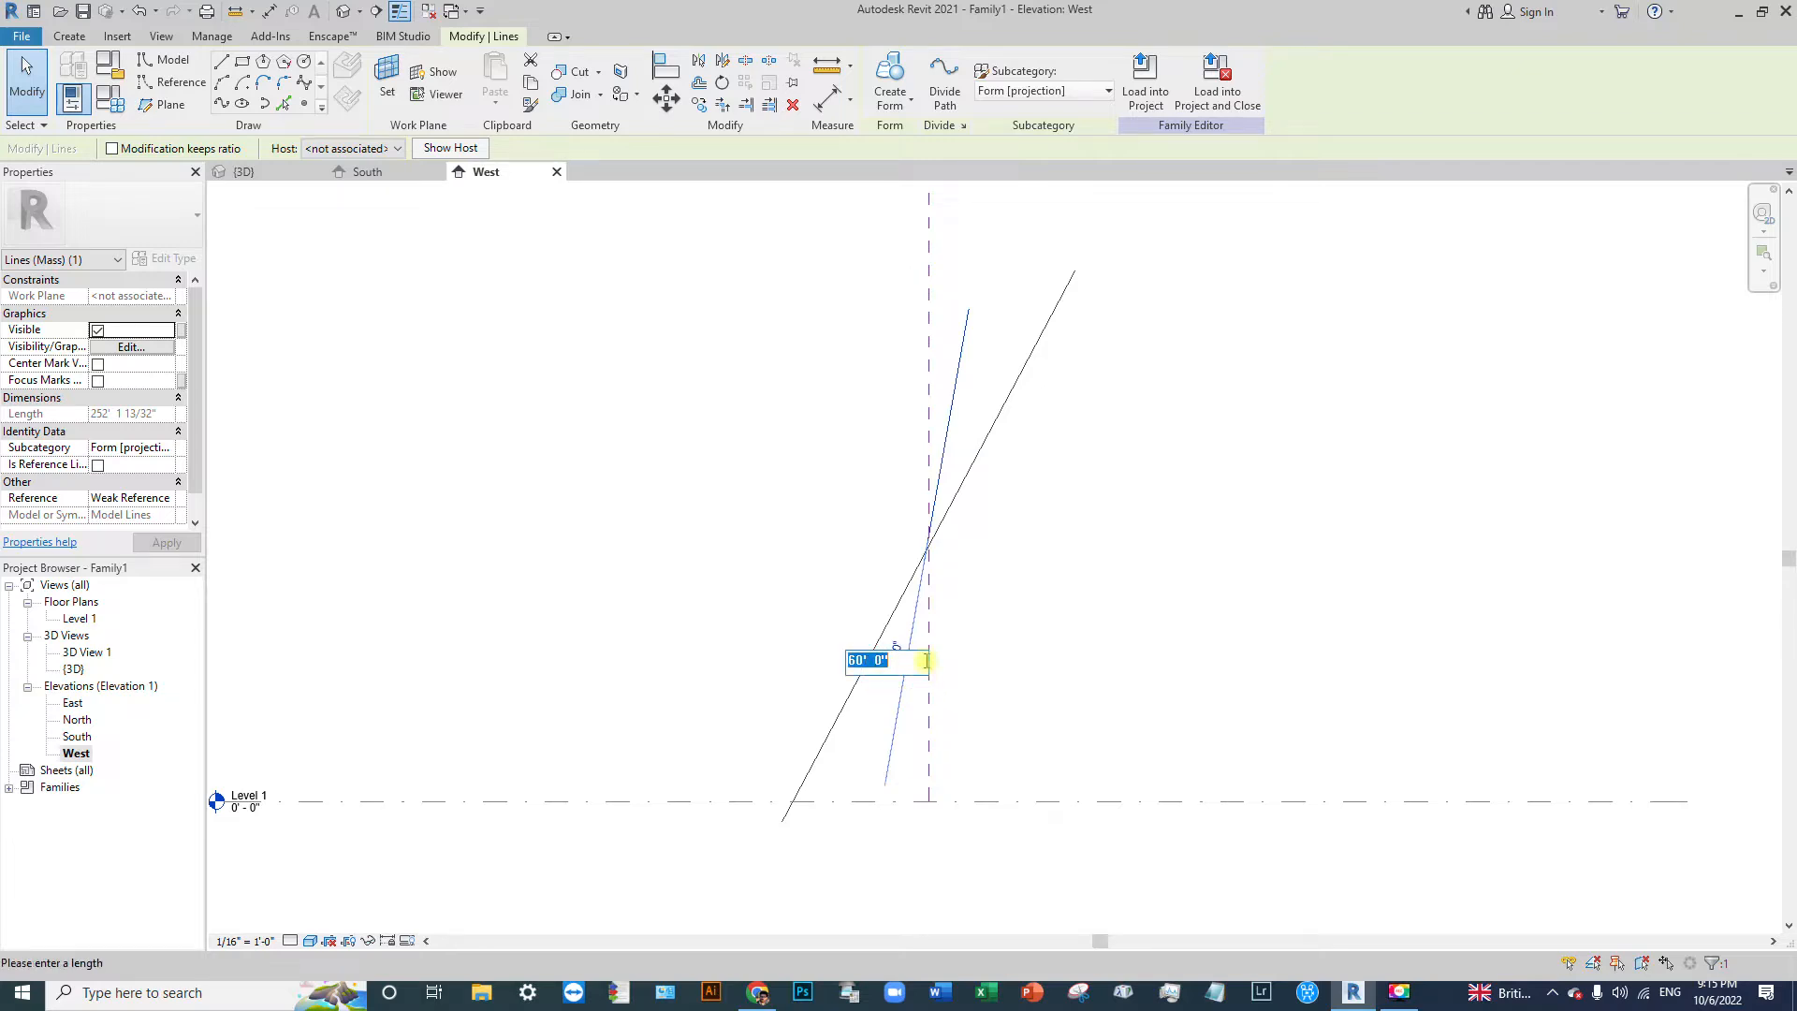
type("70'")
key("Return")
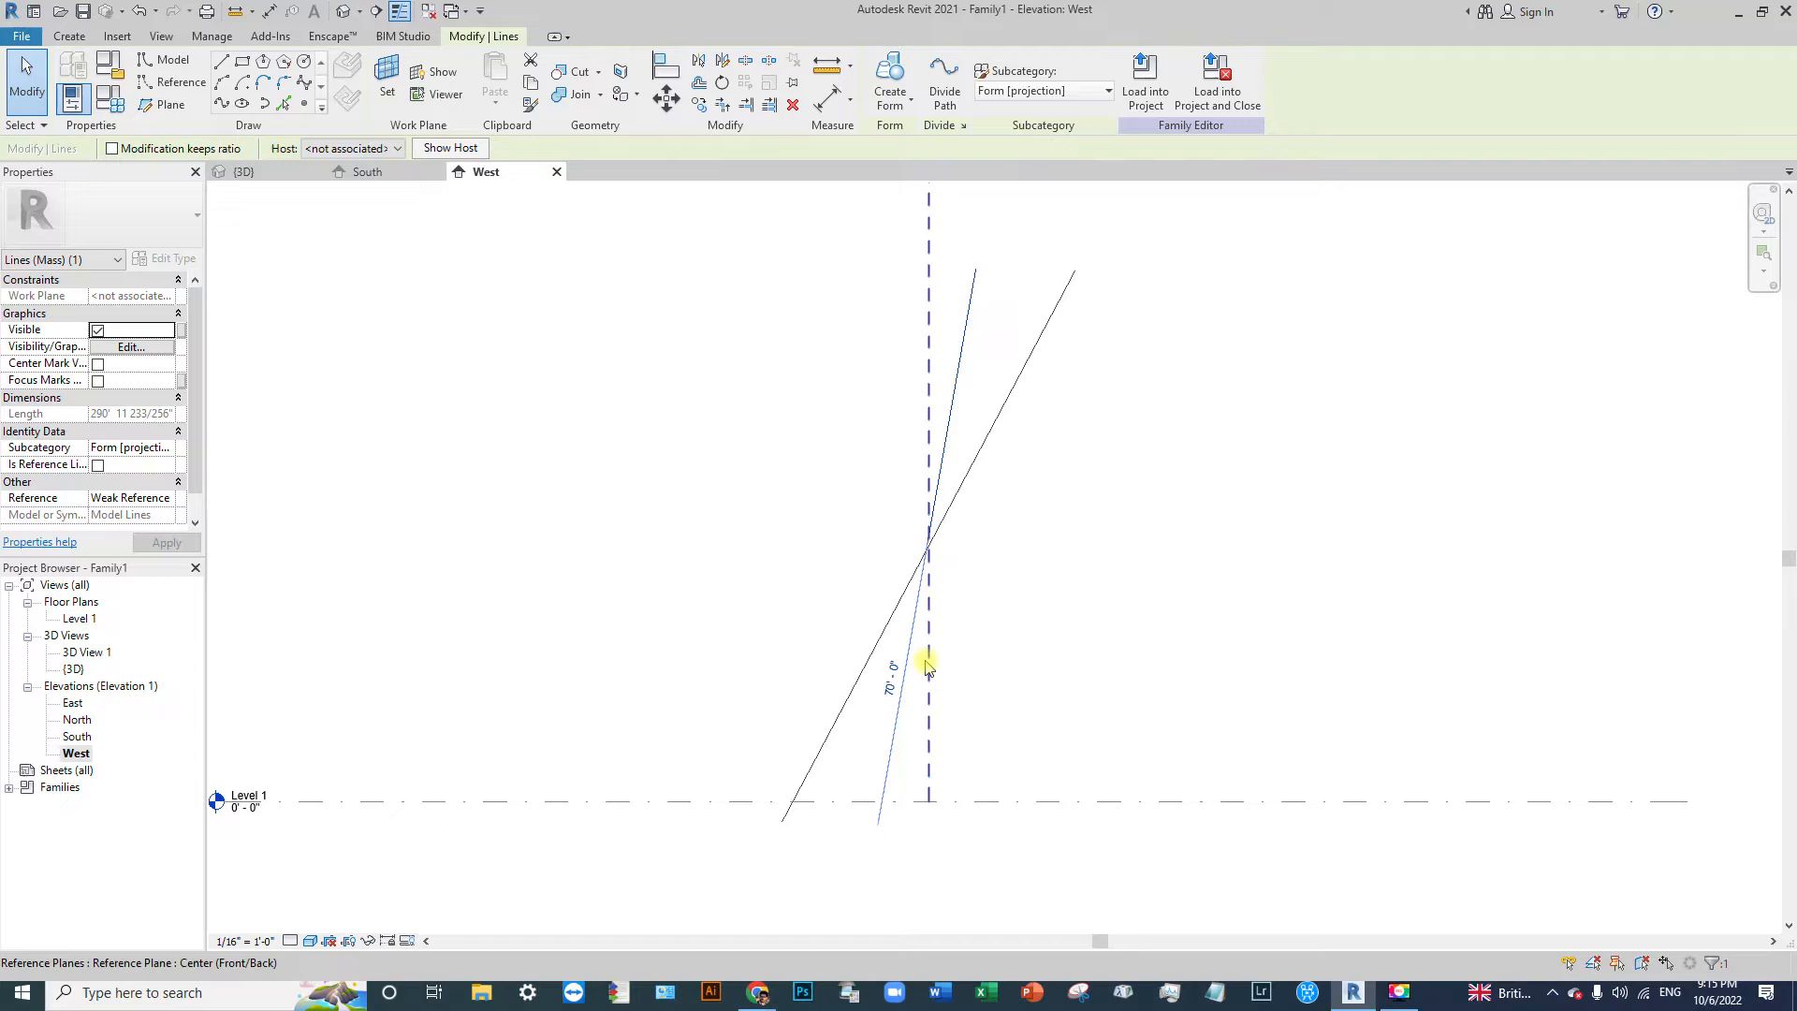
left_click(956, 431)
Step: In the 3D view, draw a model-line spline over the outer ellipse's upper half through five points: two per side and one at its apex
left_click(344, 19)
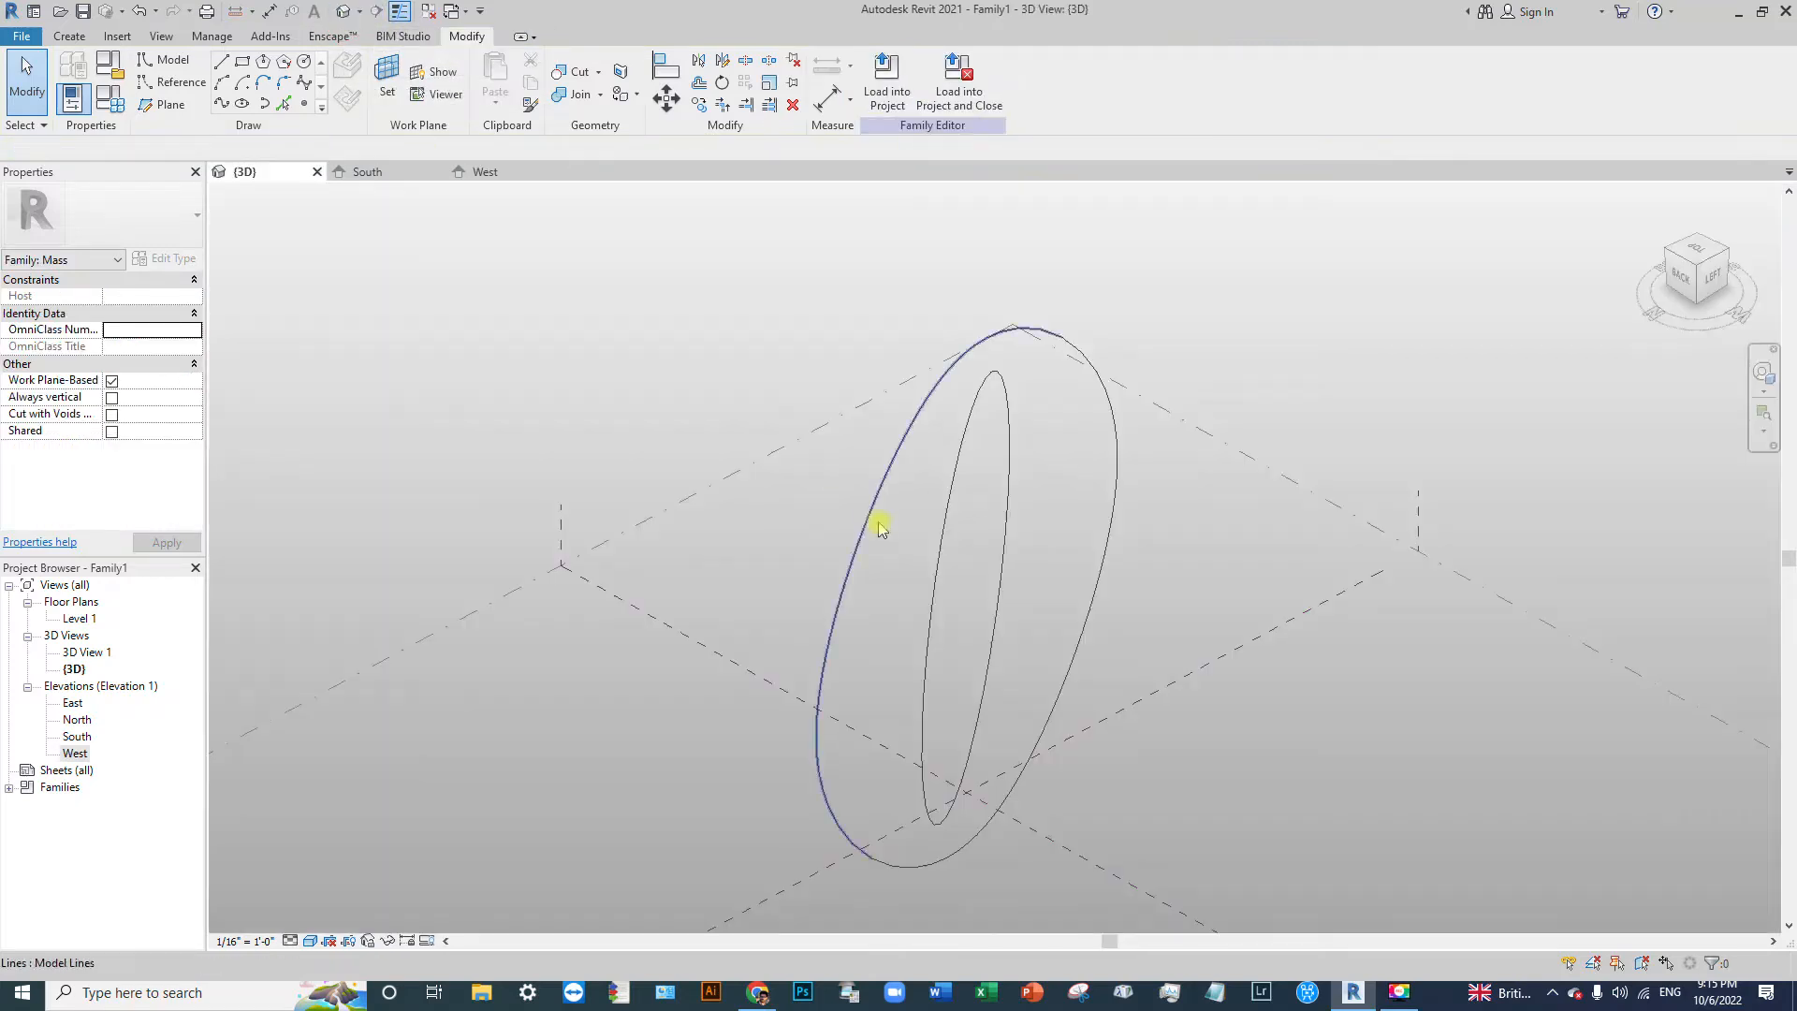
middle_click_drag(943, 570, 976, 437, "shift")
scroll(976, 437, "down", 3)
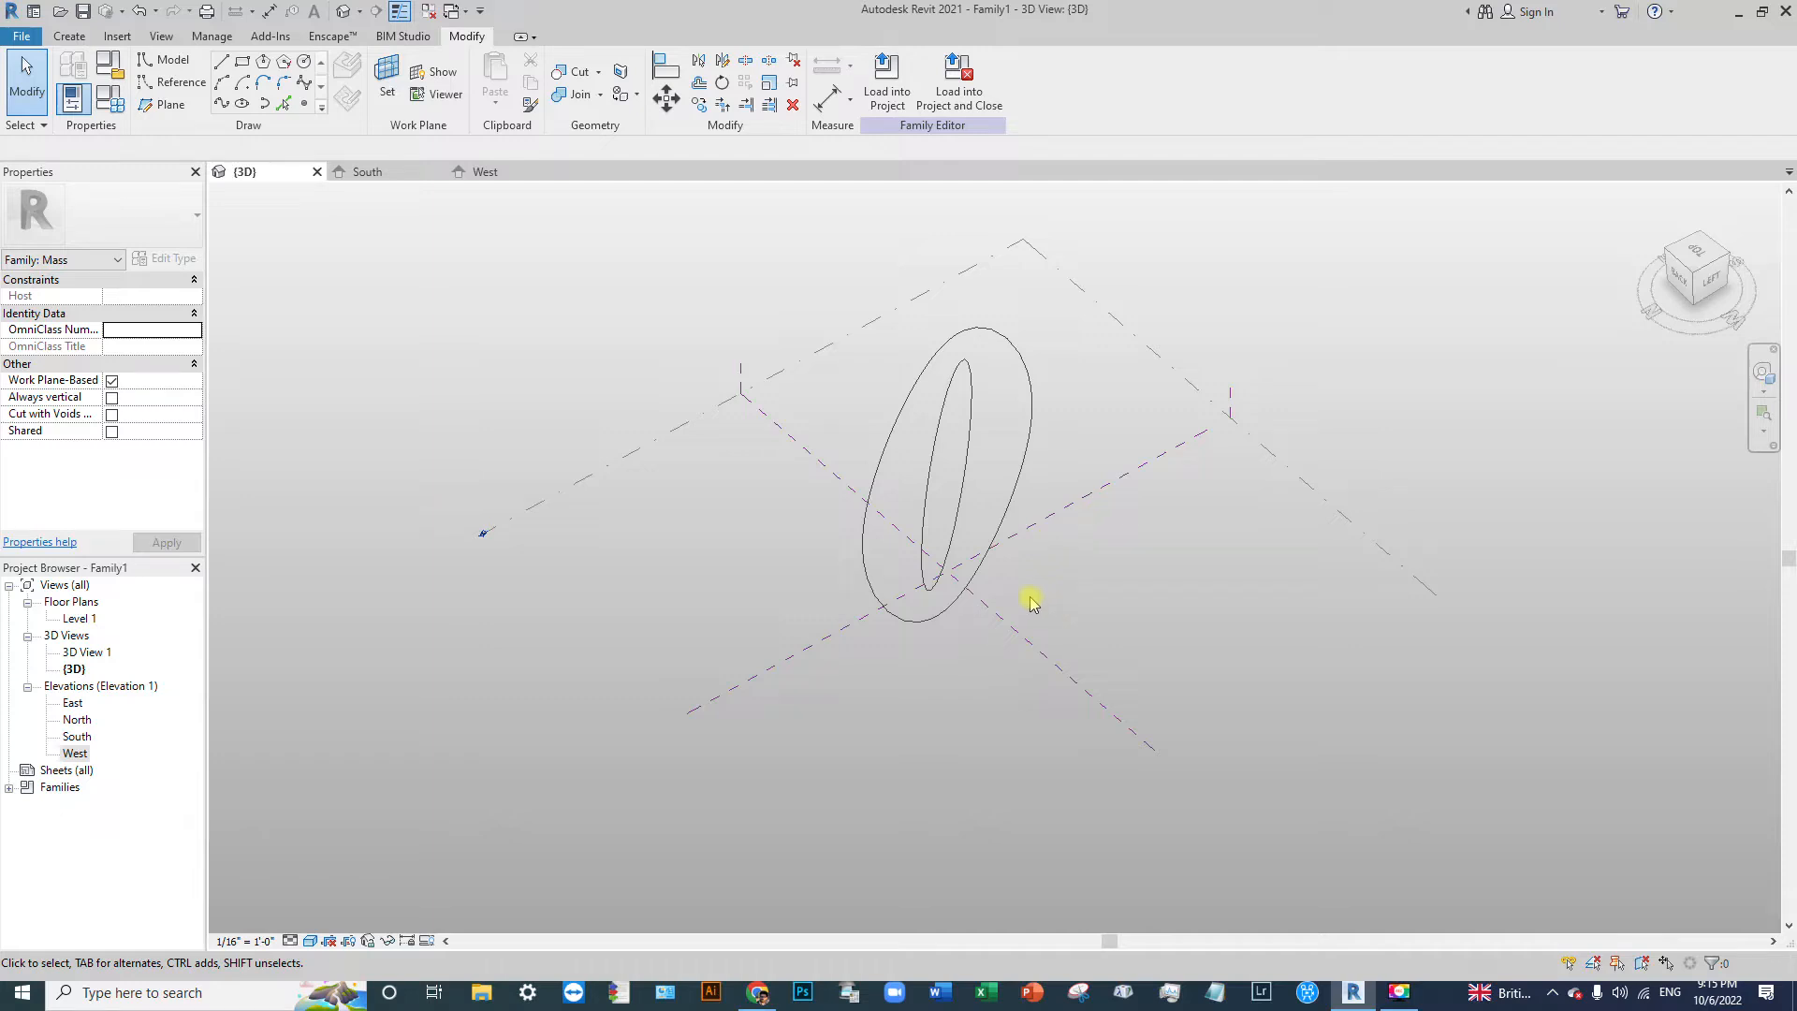
scroll(862, 445, "up", 2)
middle_click_drag(1058, 520, 1076, 453, "shift")
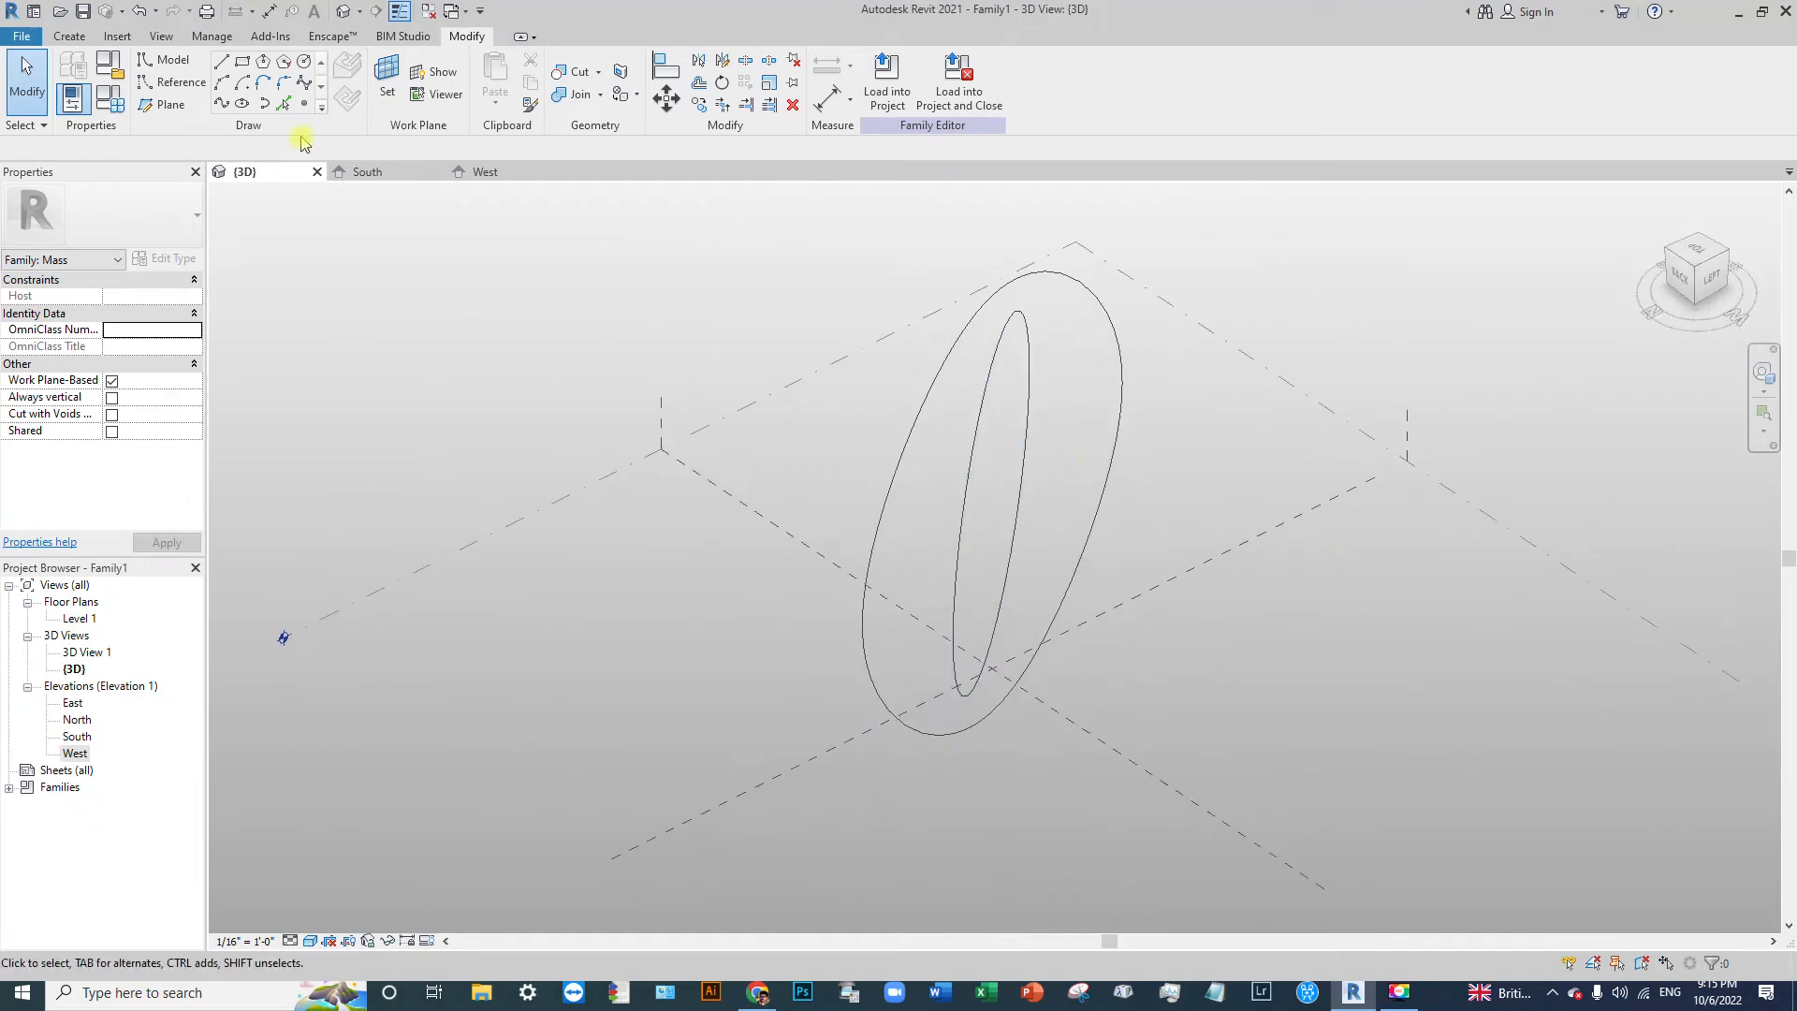
left_click(225, 104)
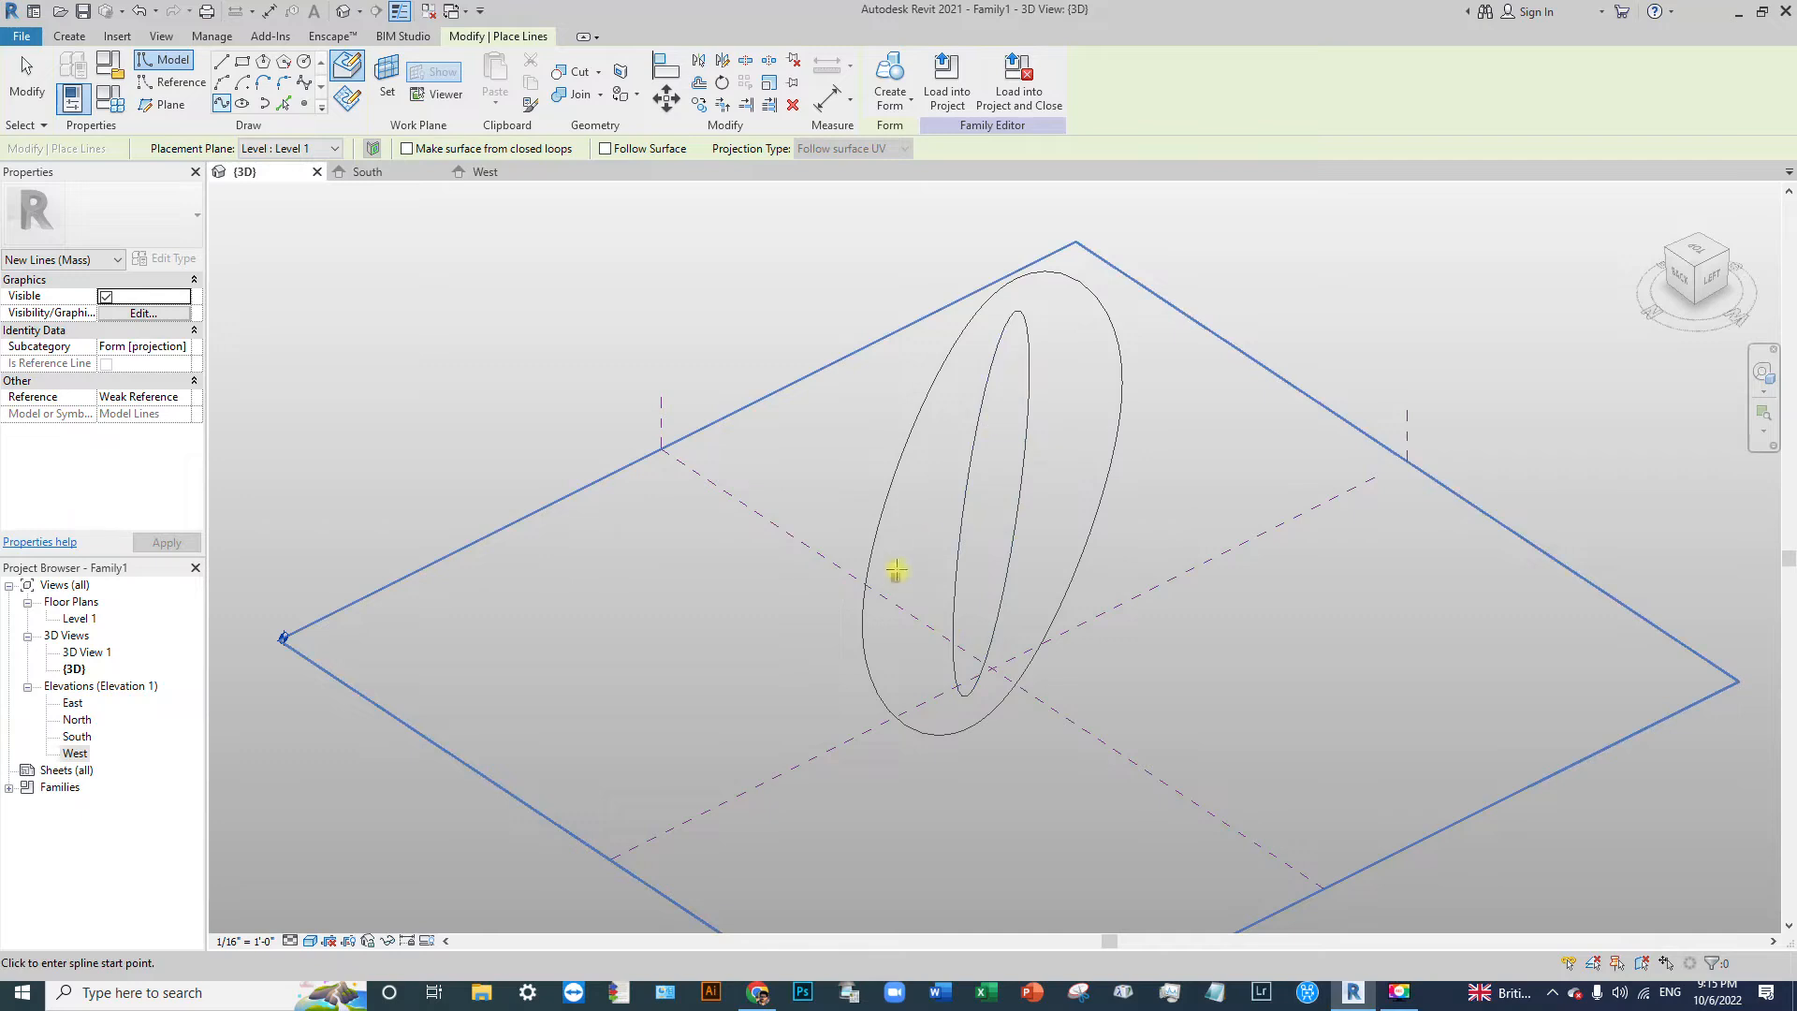
left_click(904, 446)
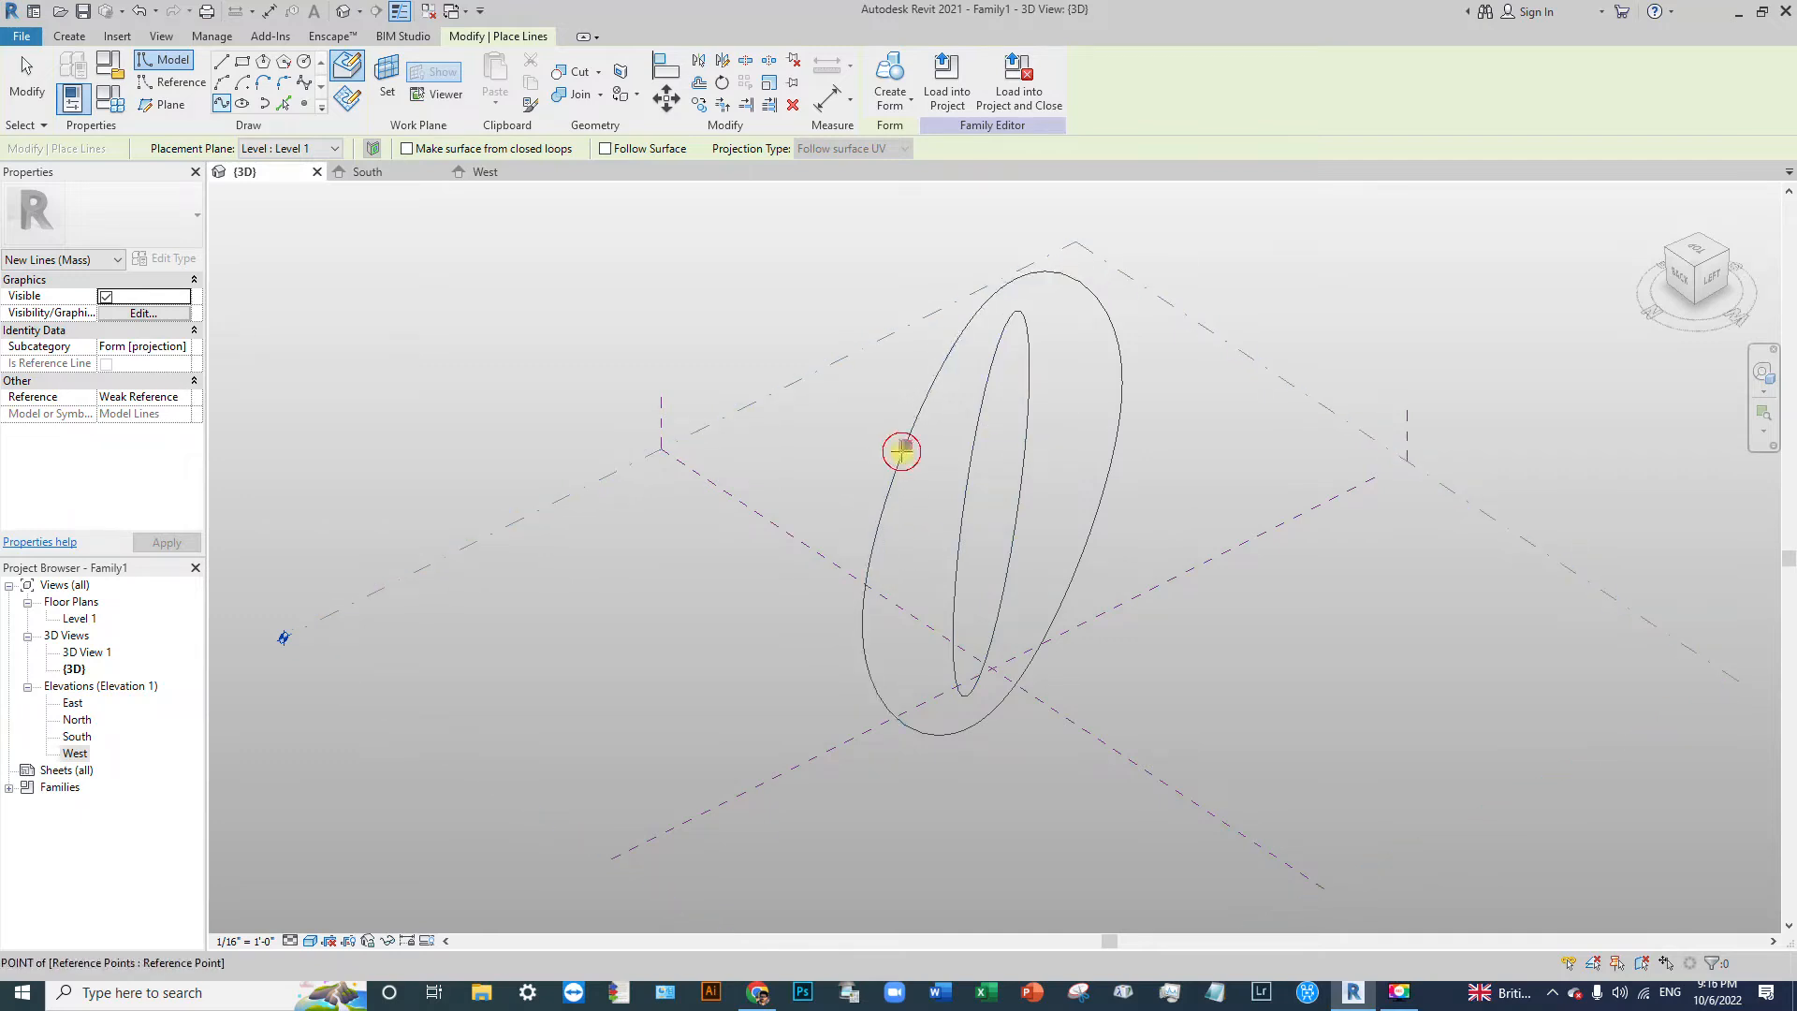
left_click(925, 400)
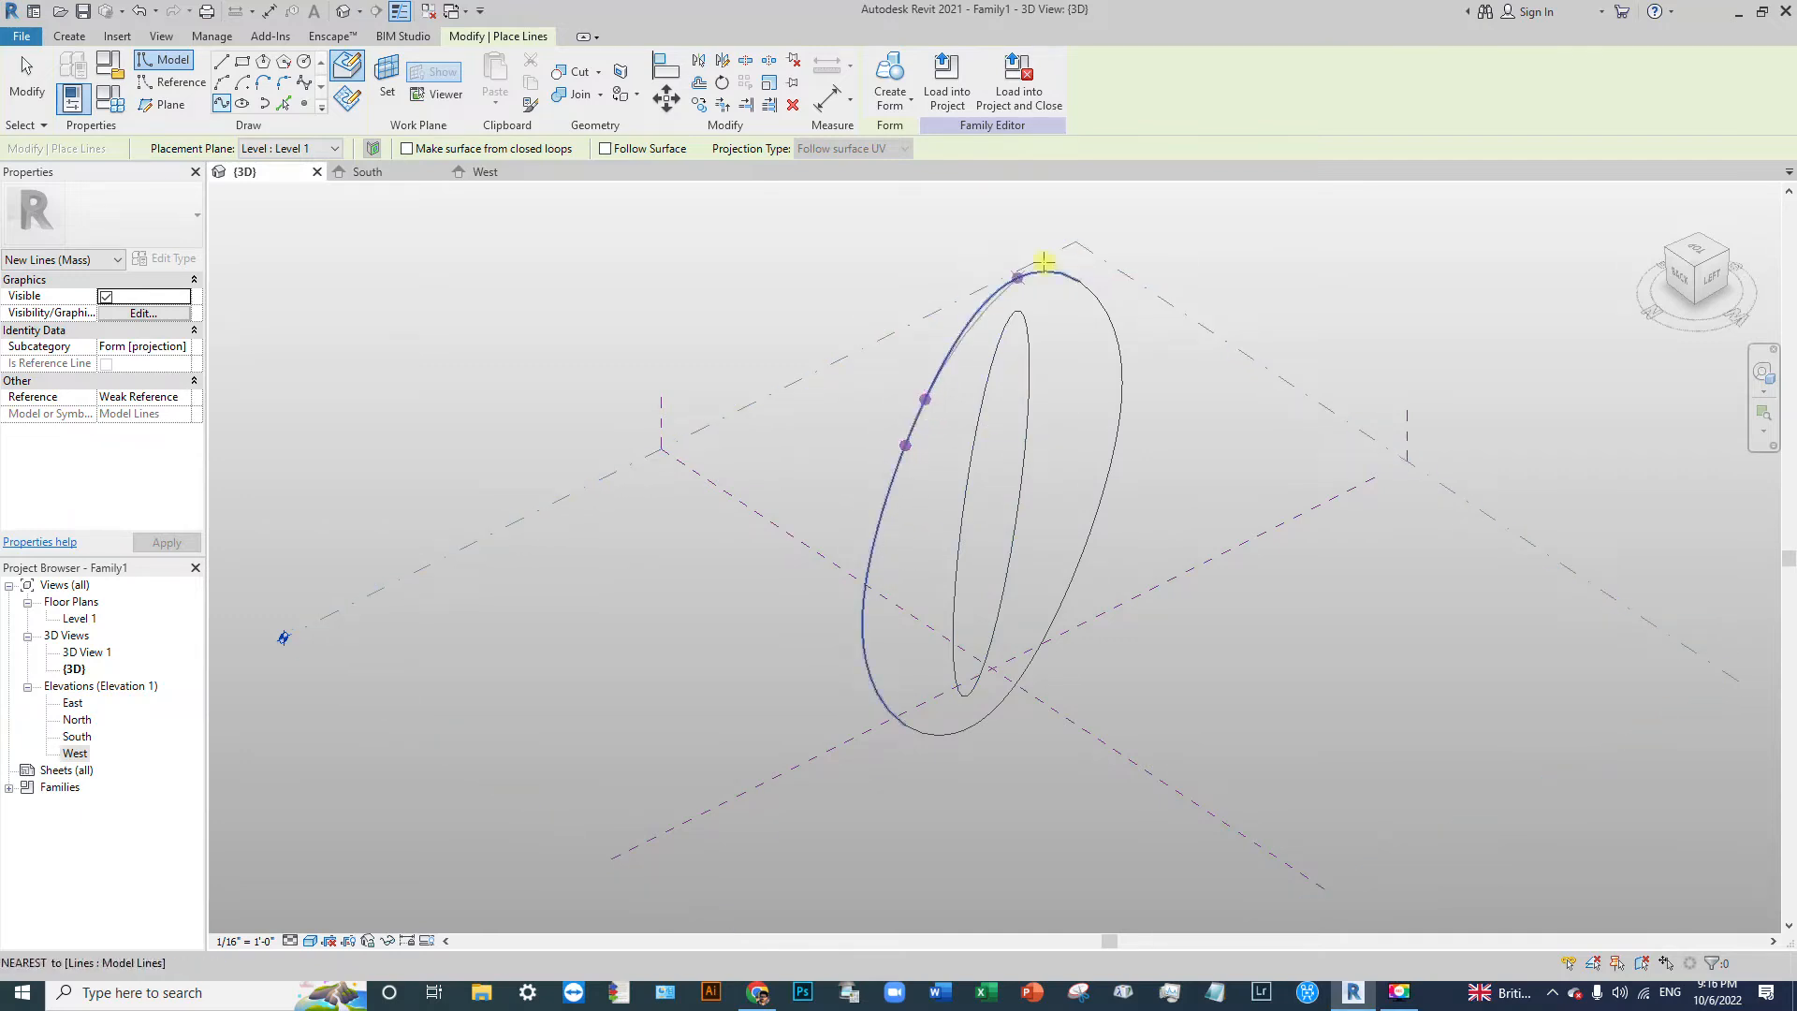
left_click(1078, 280)
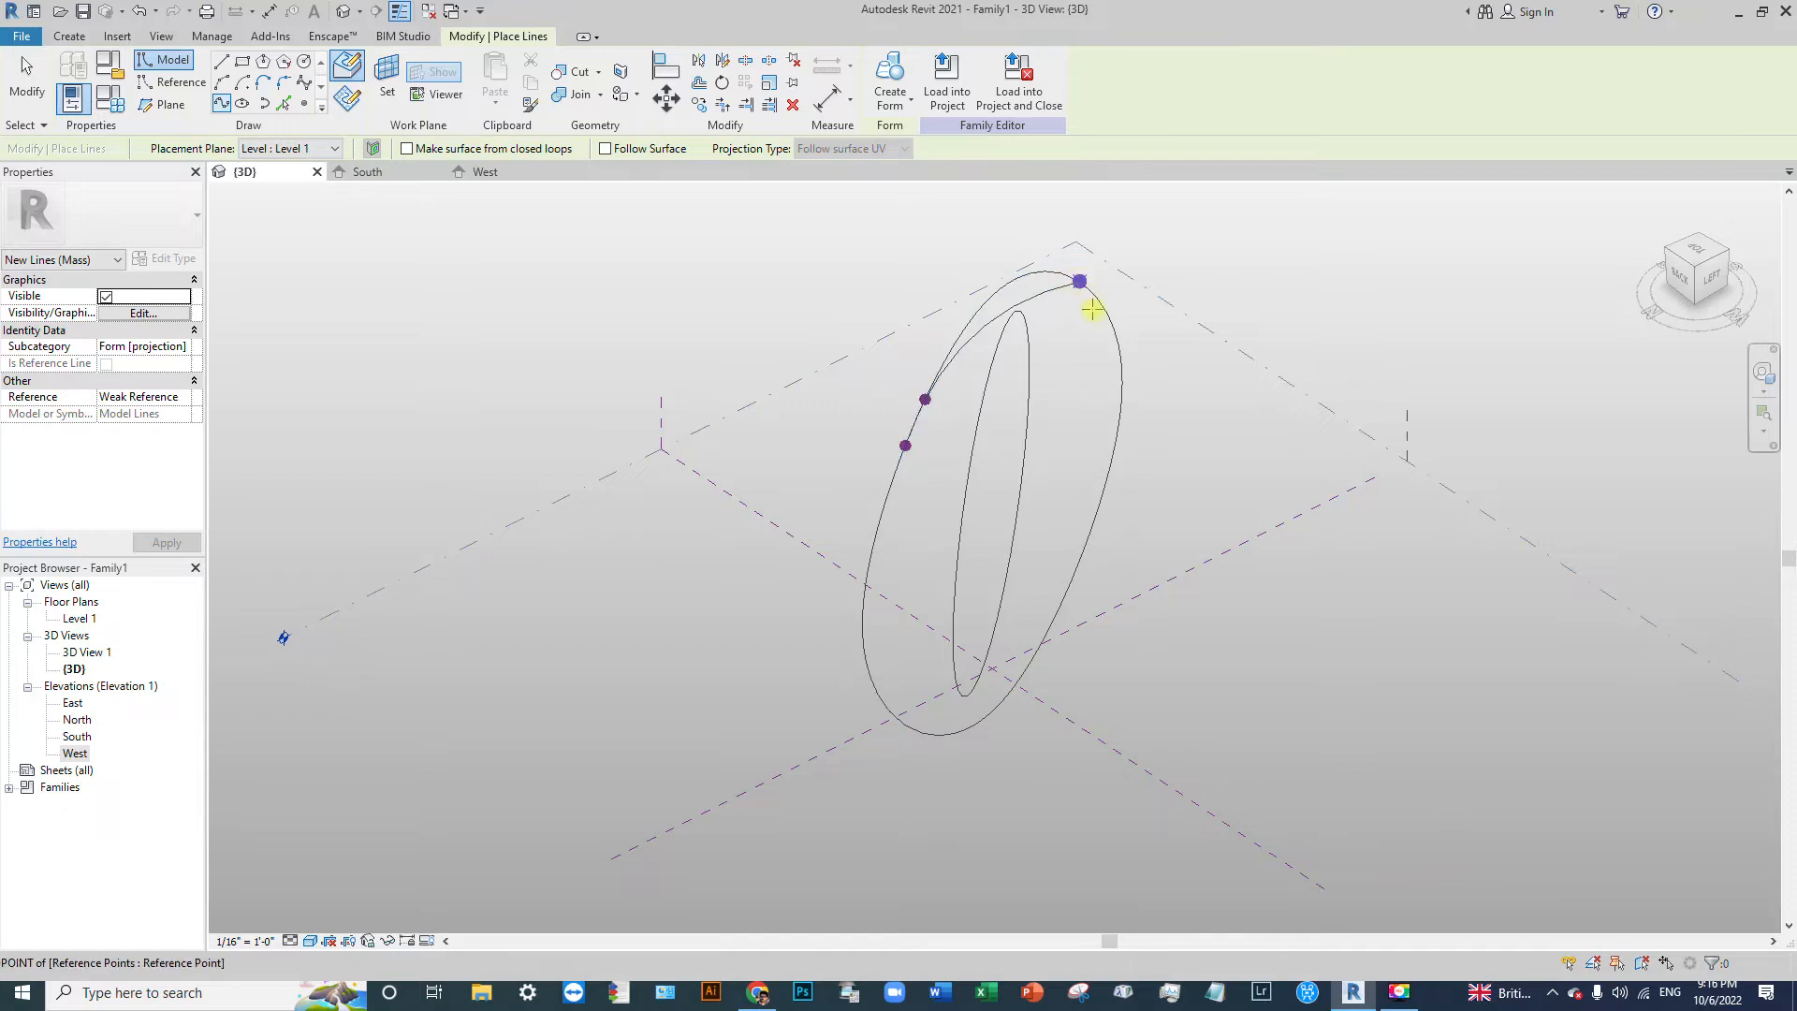
left_click(1100, 493)
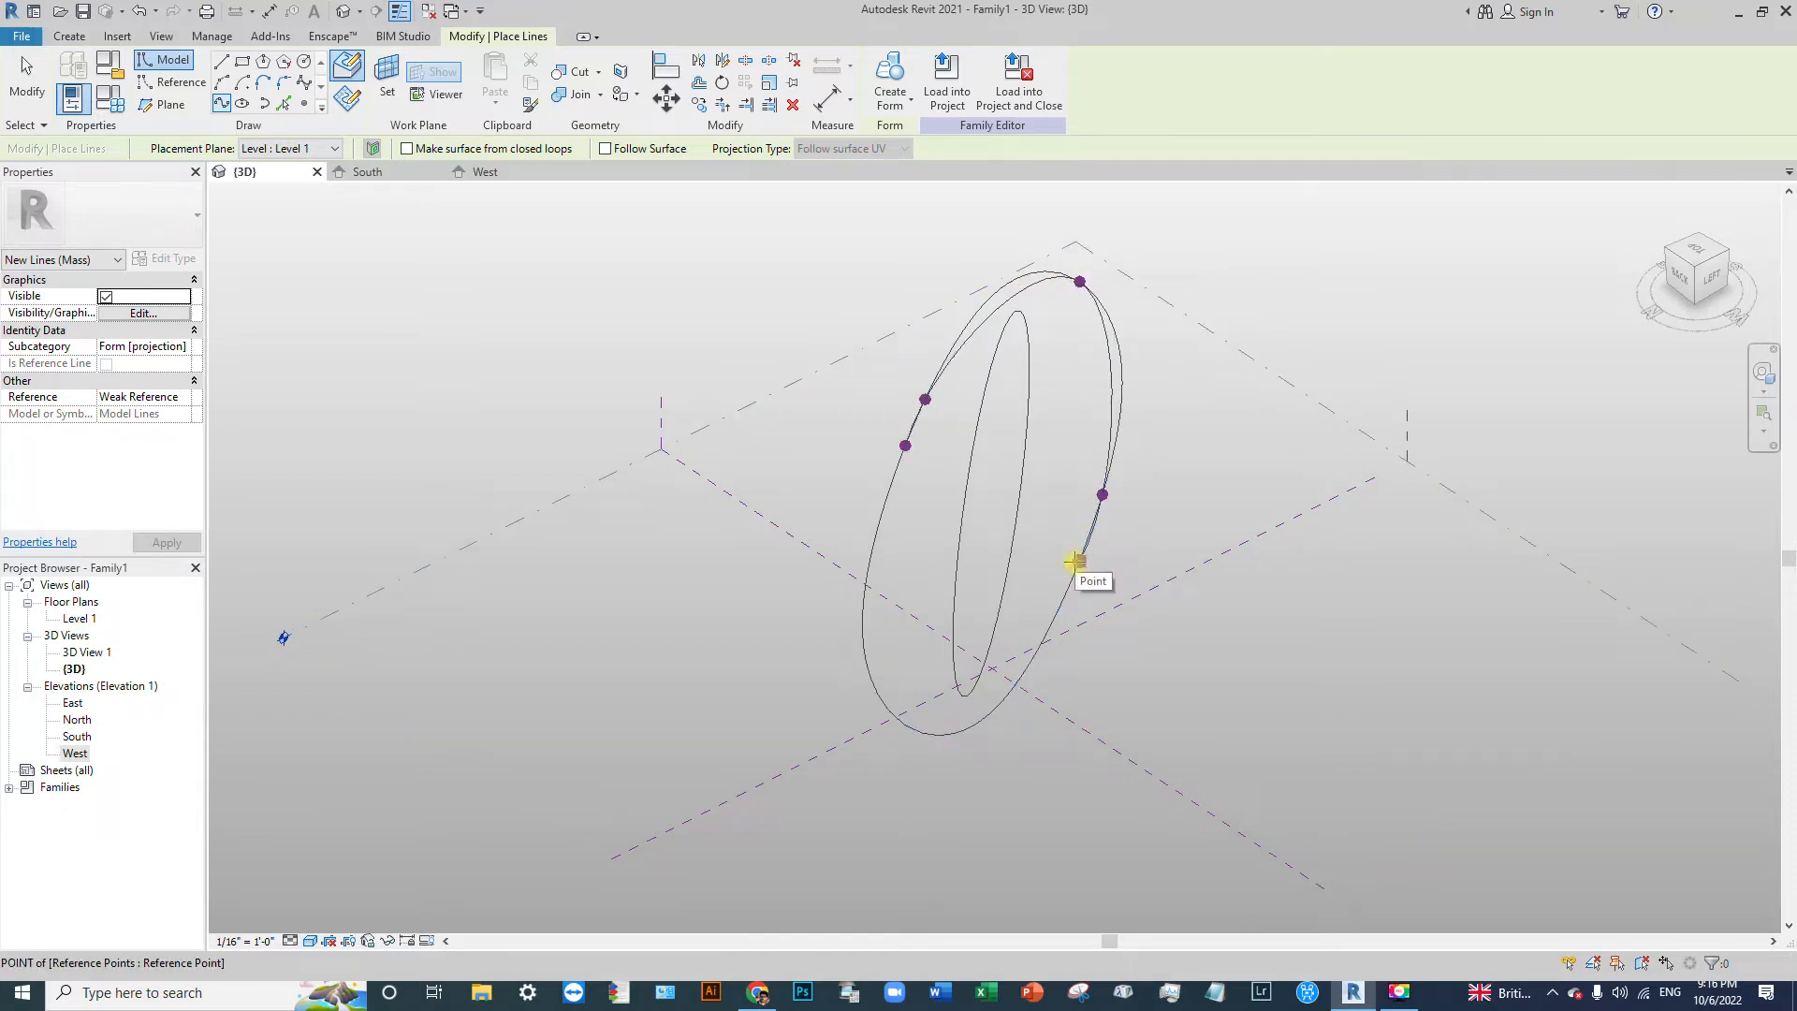
left_click(1075, 561)
middle_click_drag(1014, 474, 762, 453, "shift")
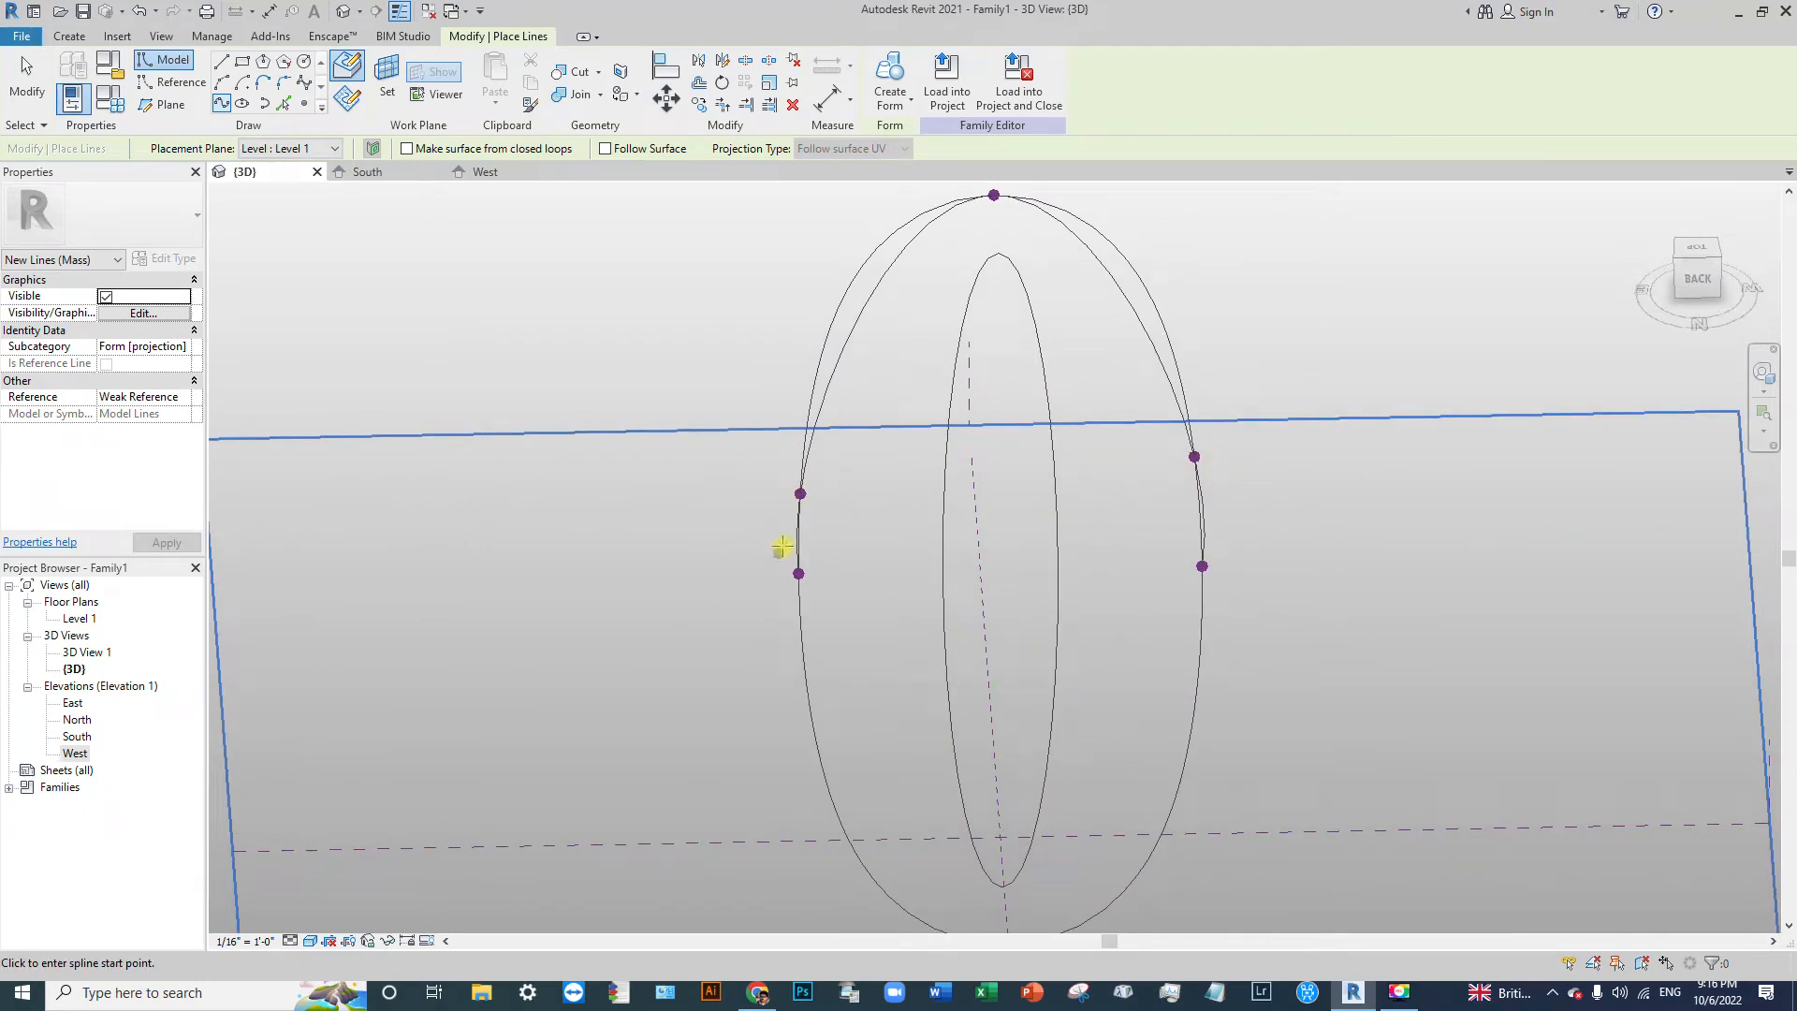
scroll(786, 529, "up", 2)
key("Escape")
key("Escape")
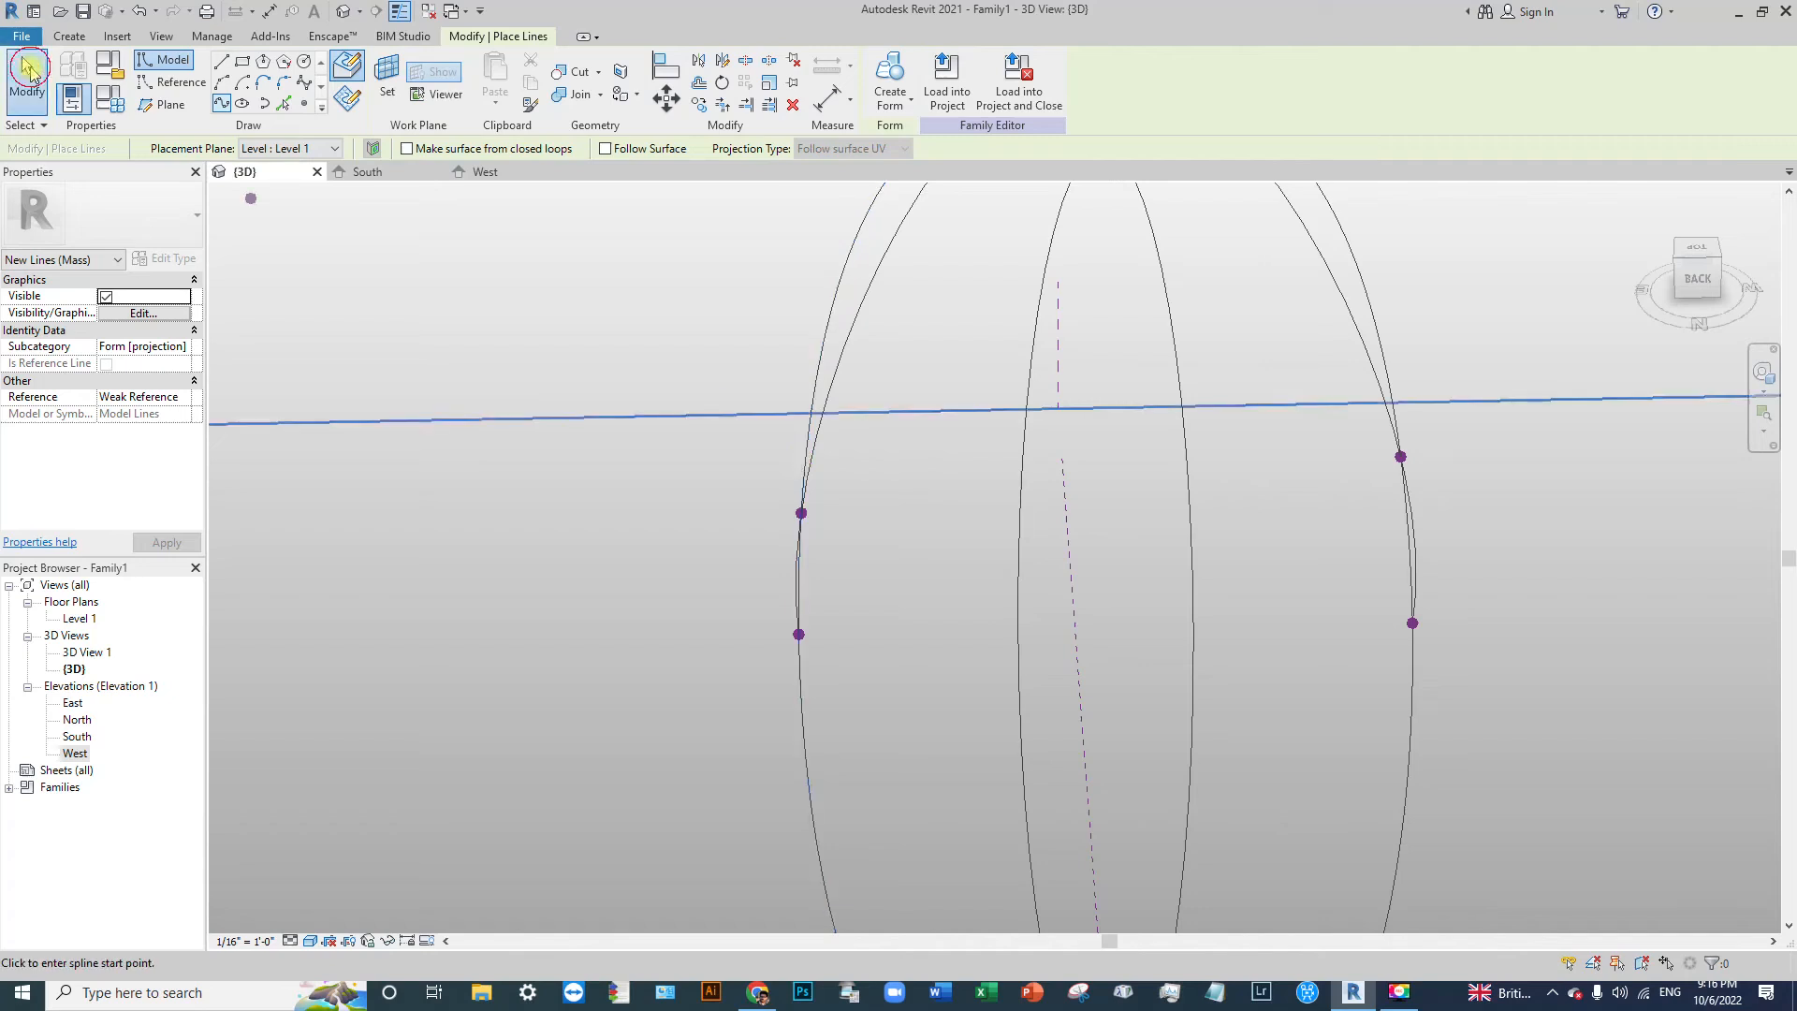
Step: From the back view, slide the spline's two intermediate side points down along the outer ellipse until they are level with each other
scroll(758, 539, "down", 2)
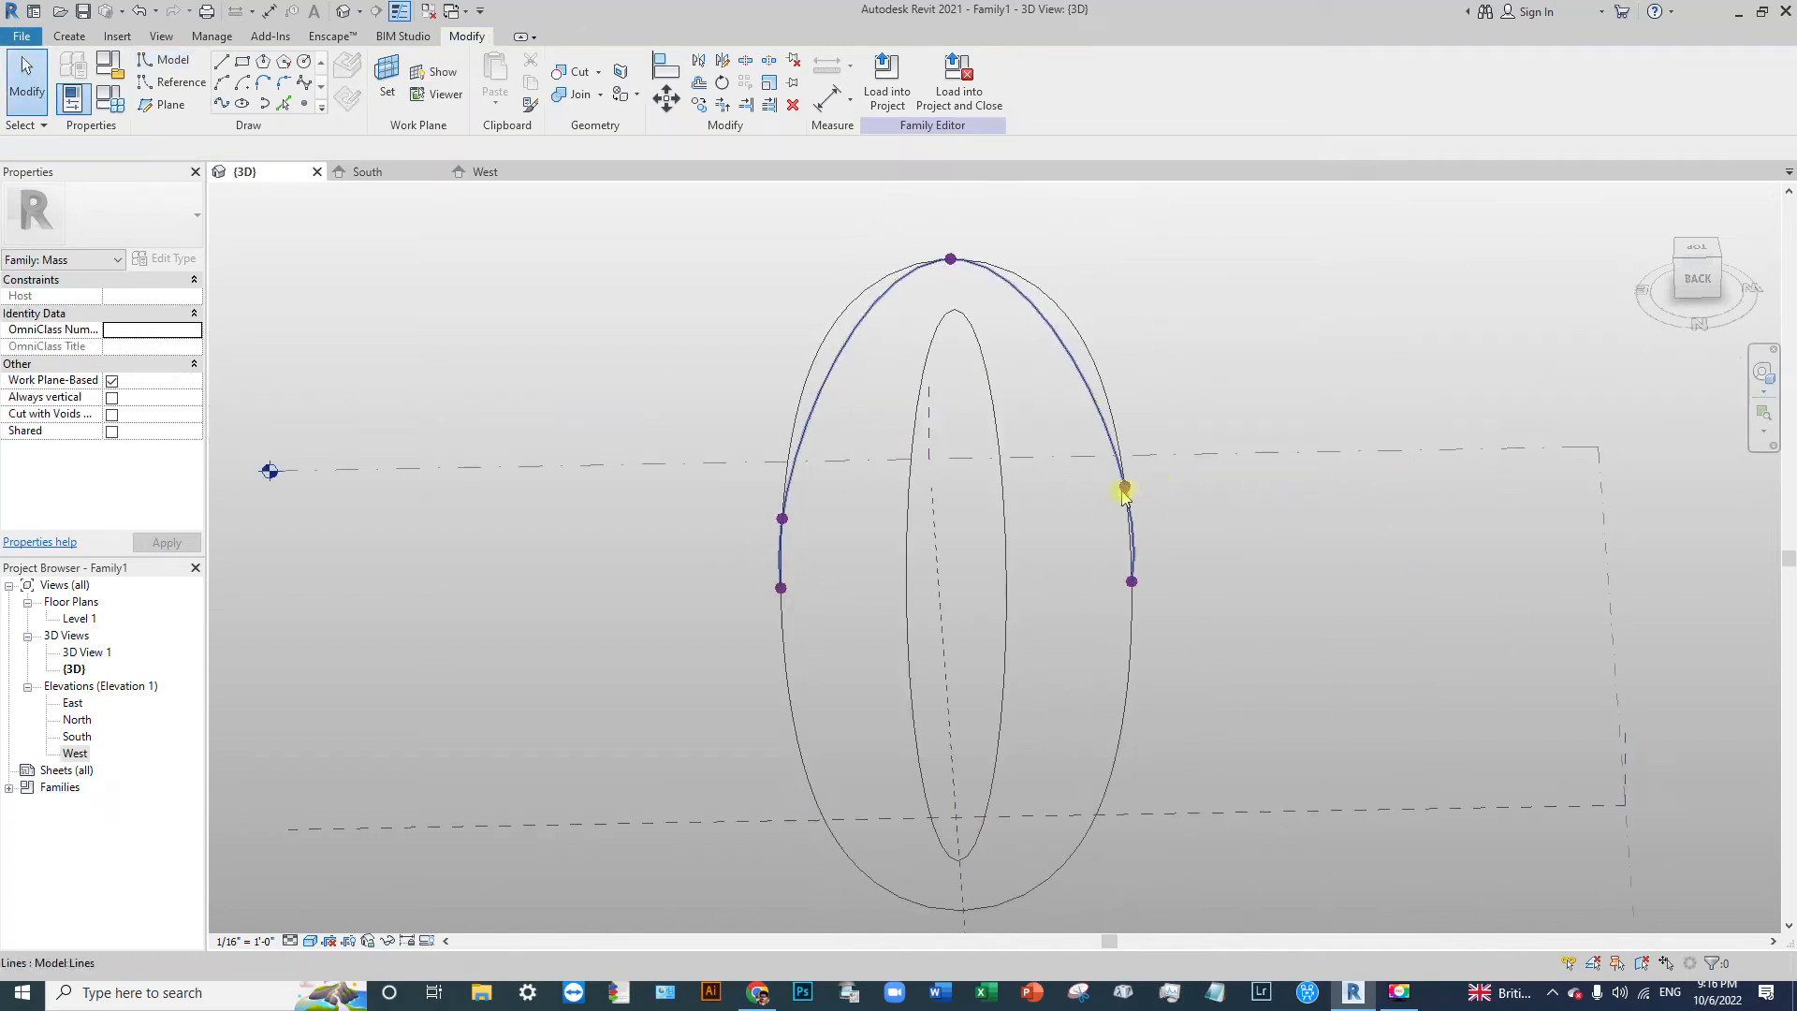
left_click(1694, 278)
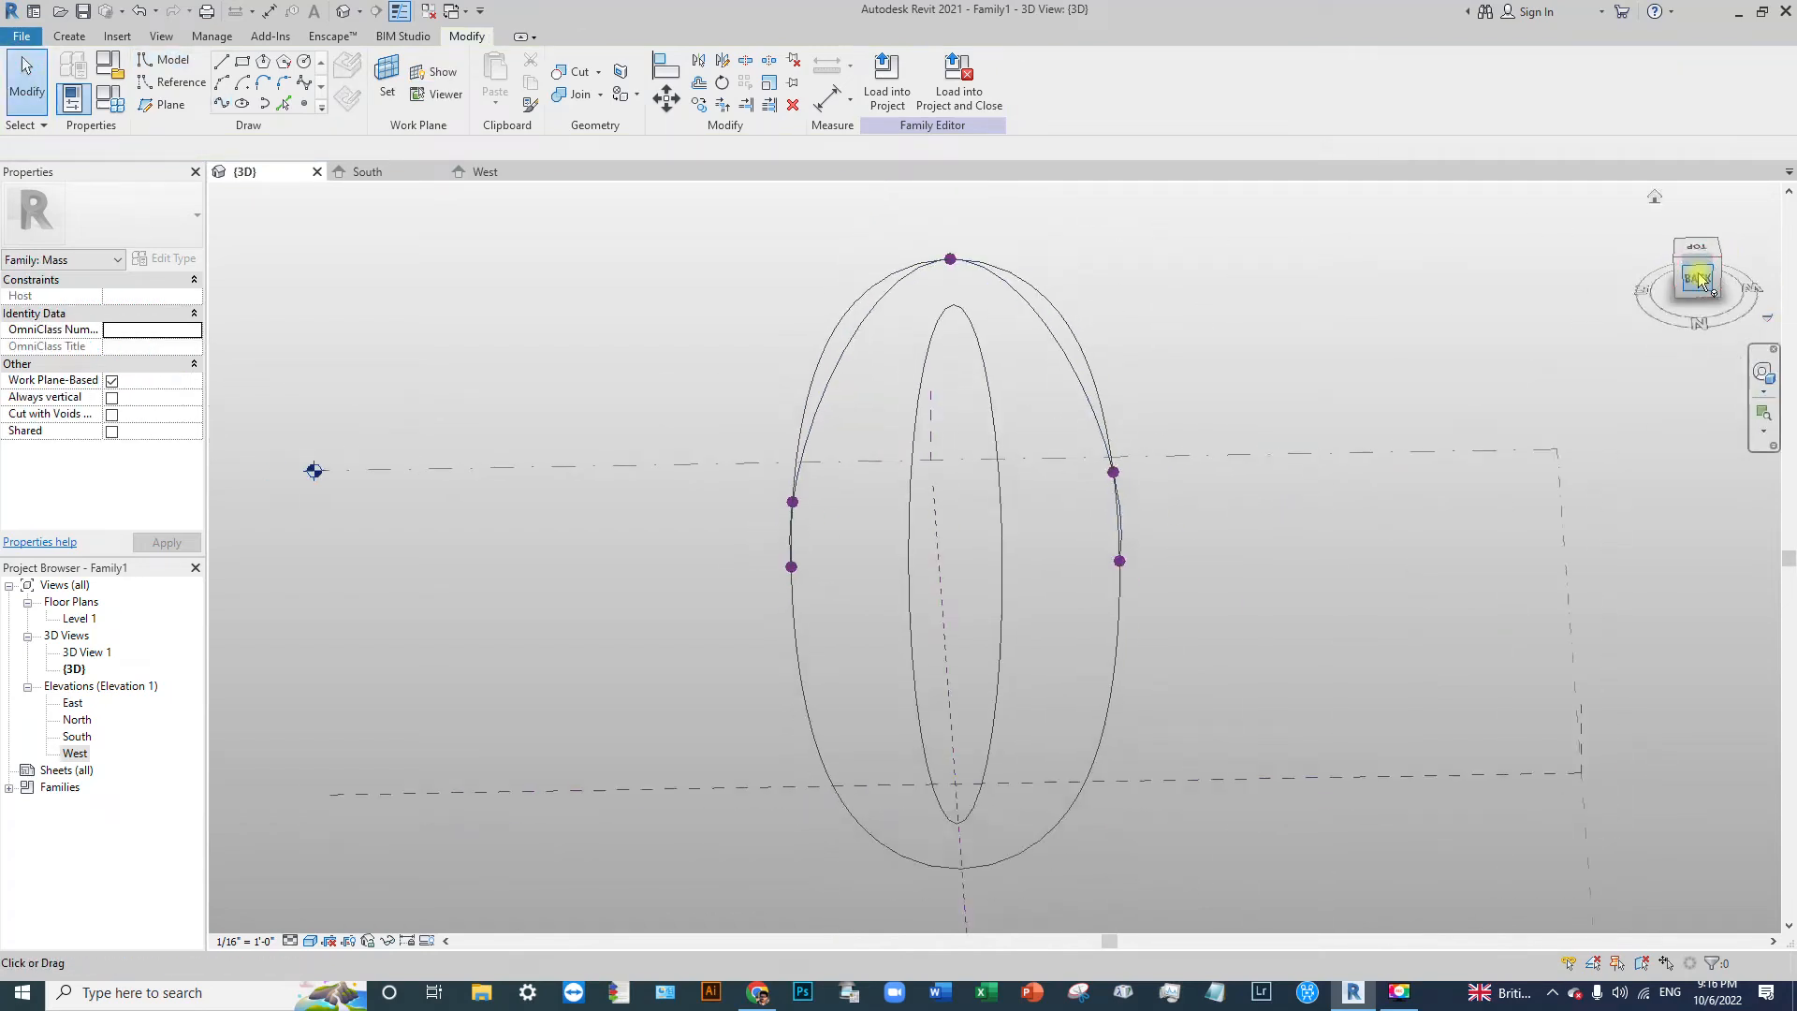
scroll(1043, 599, "up", 2)
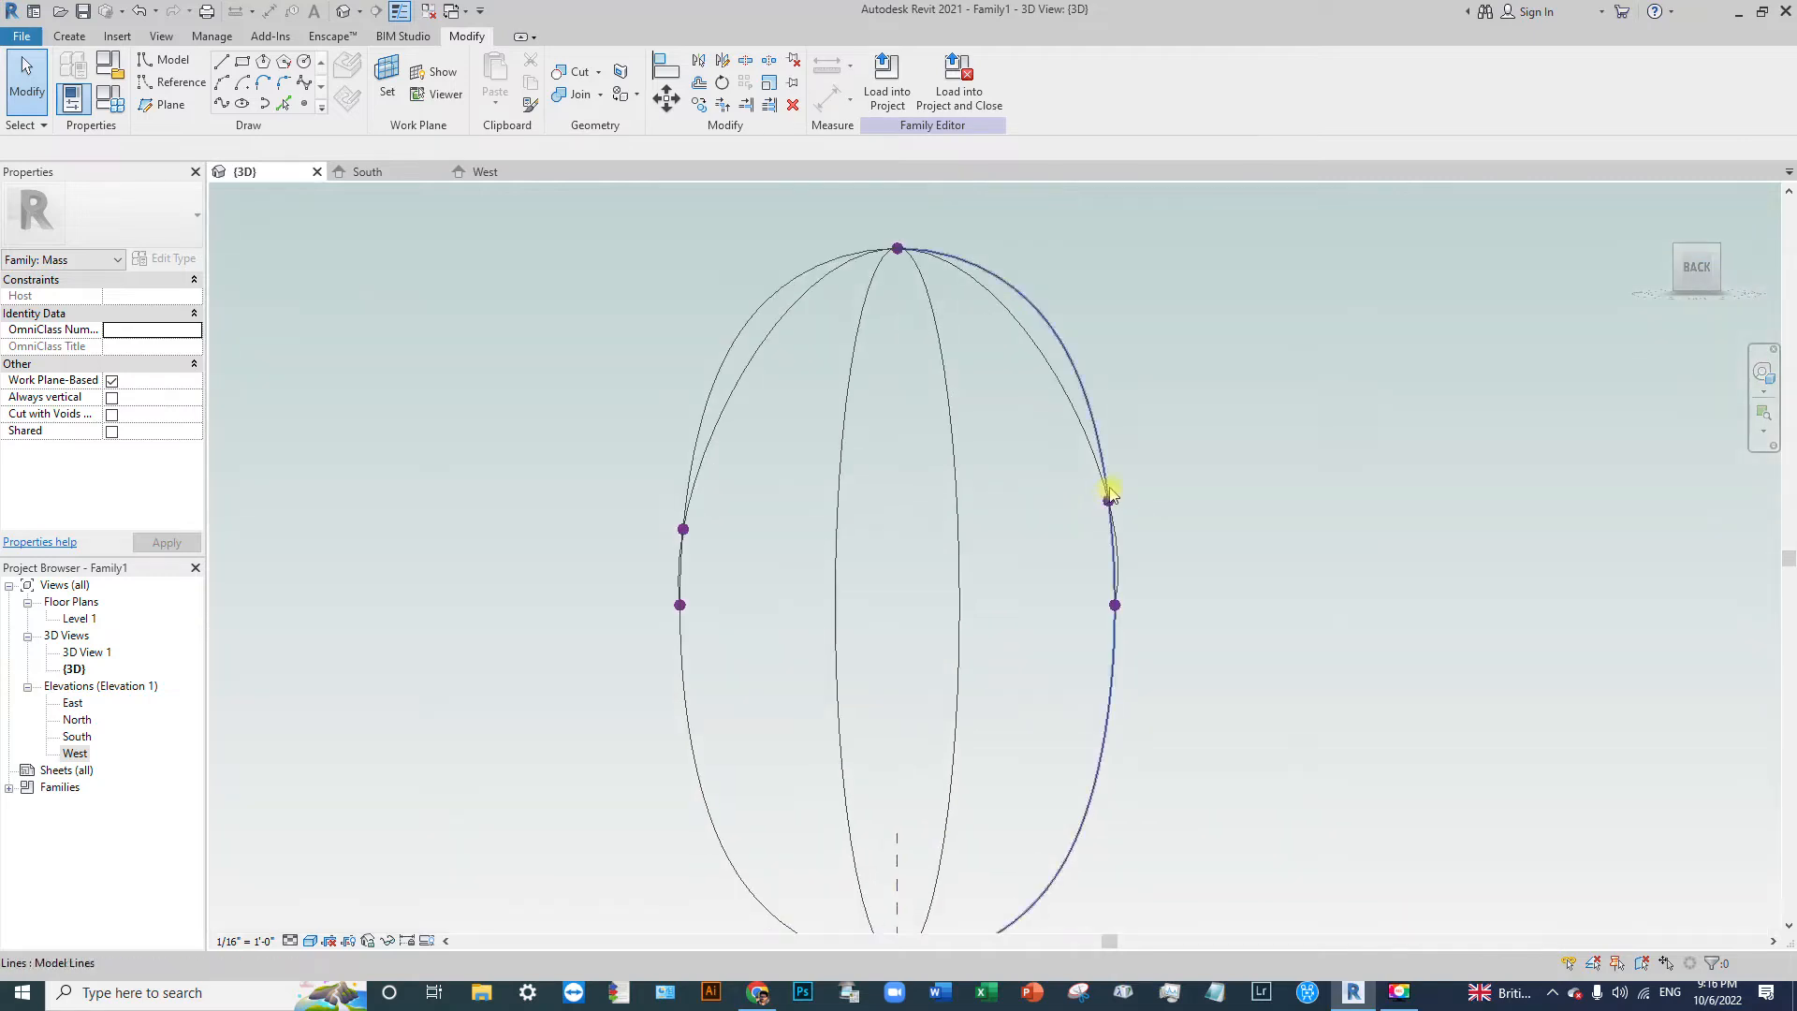
left_click(1119, 499)
mouse_move(1132, 501)
left_mouse_down()
mouse_move(1143, 550)
mouse_move(1118, 518)
left_mouse_up()
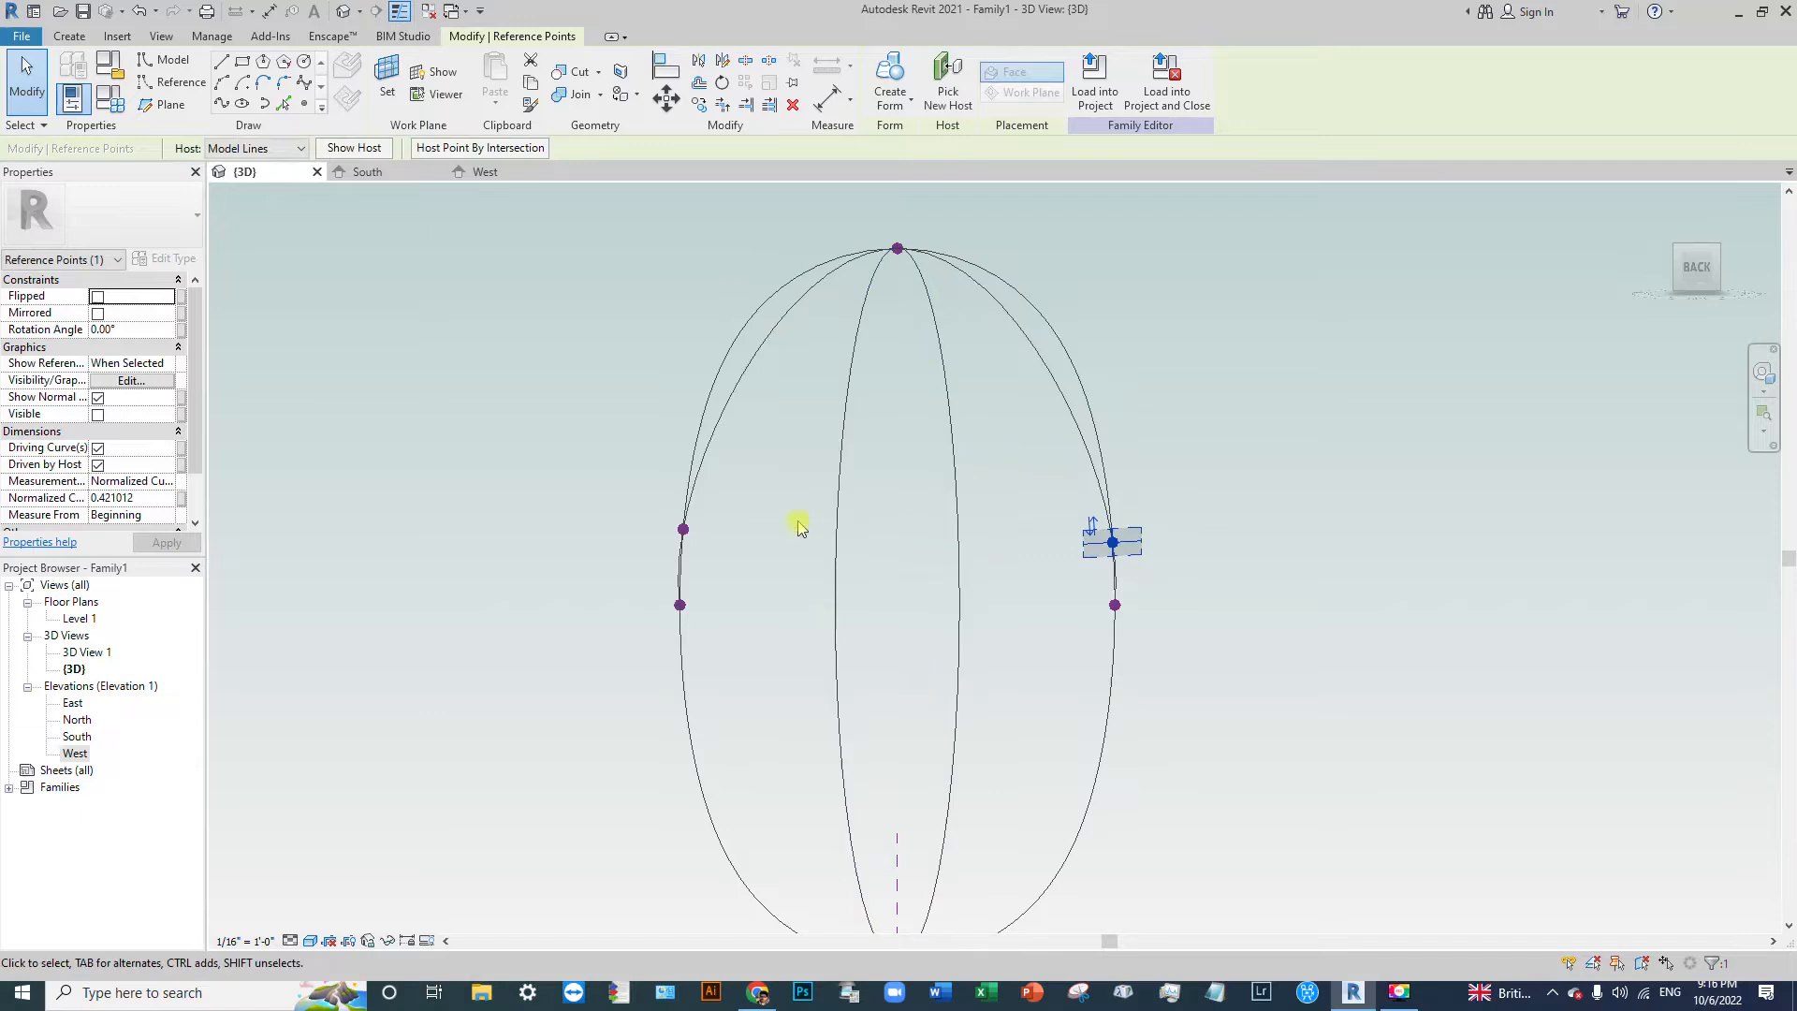
left_click_drag(646, 493, 746, 562)
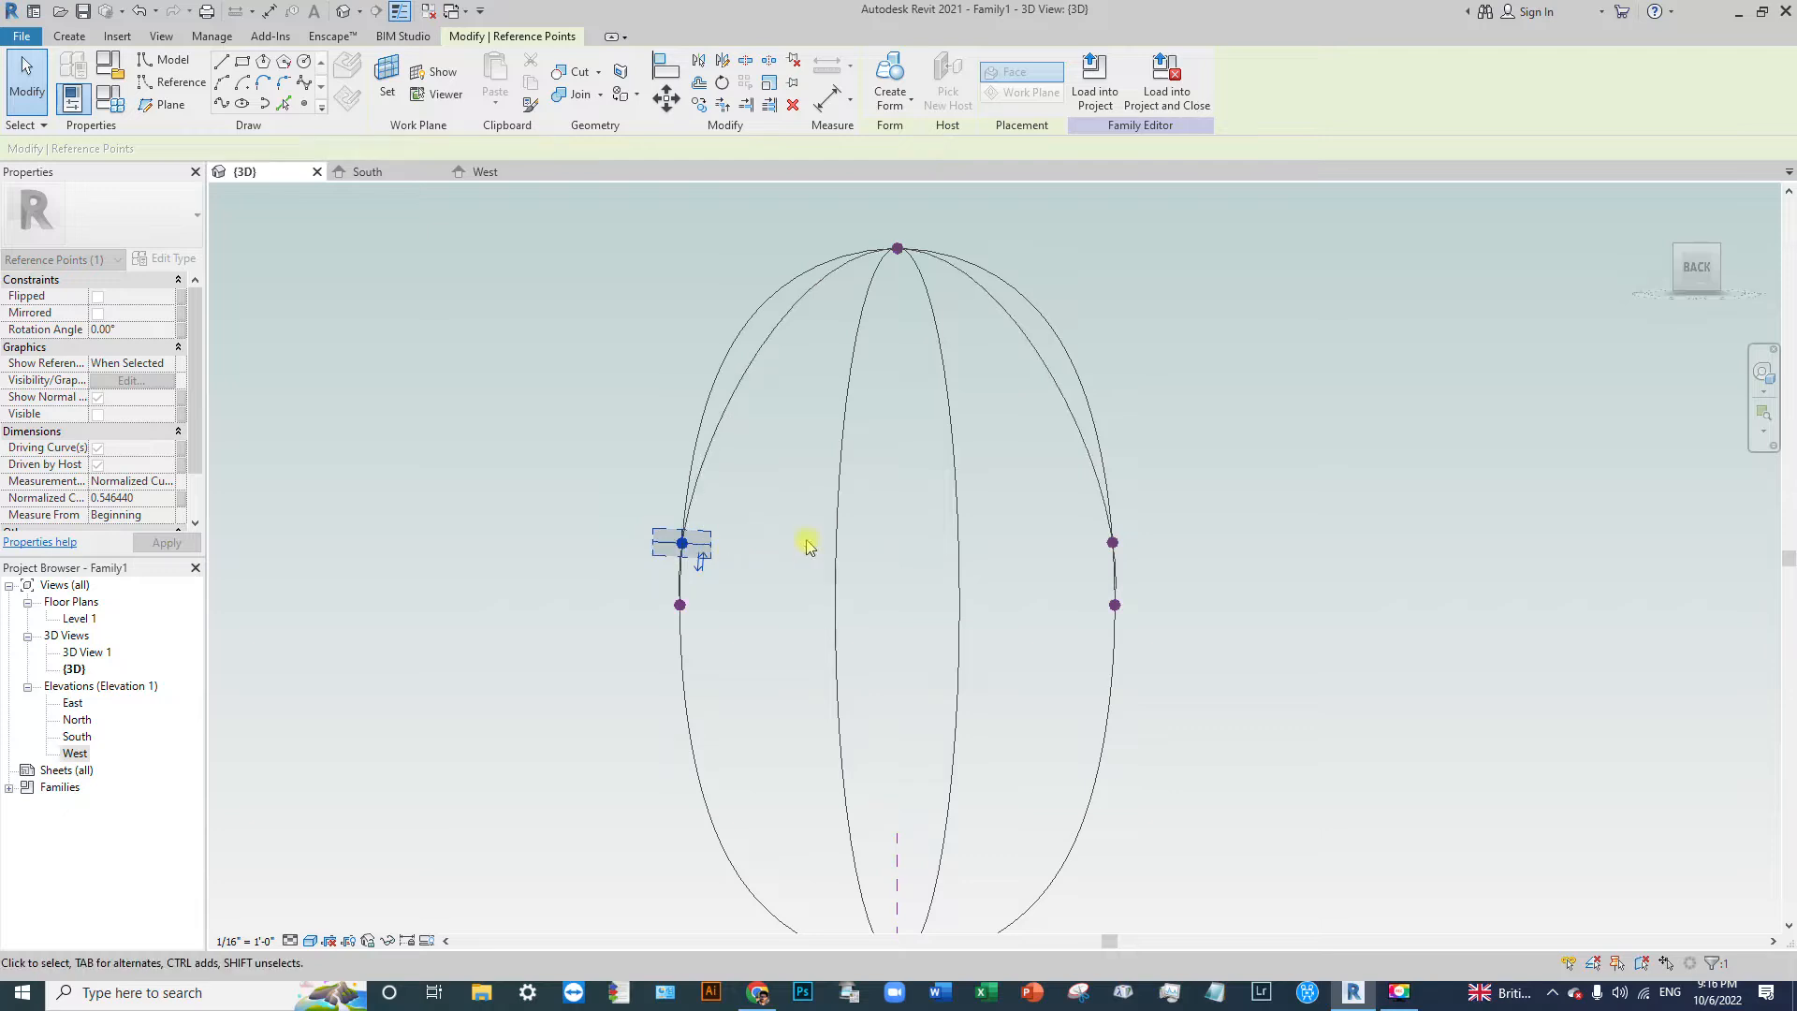
left_click(1348, 554)
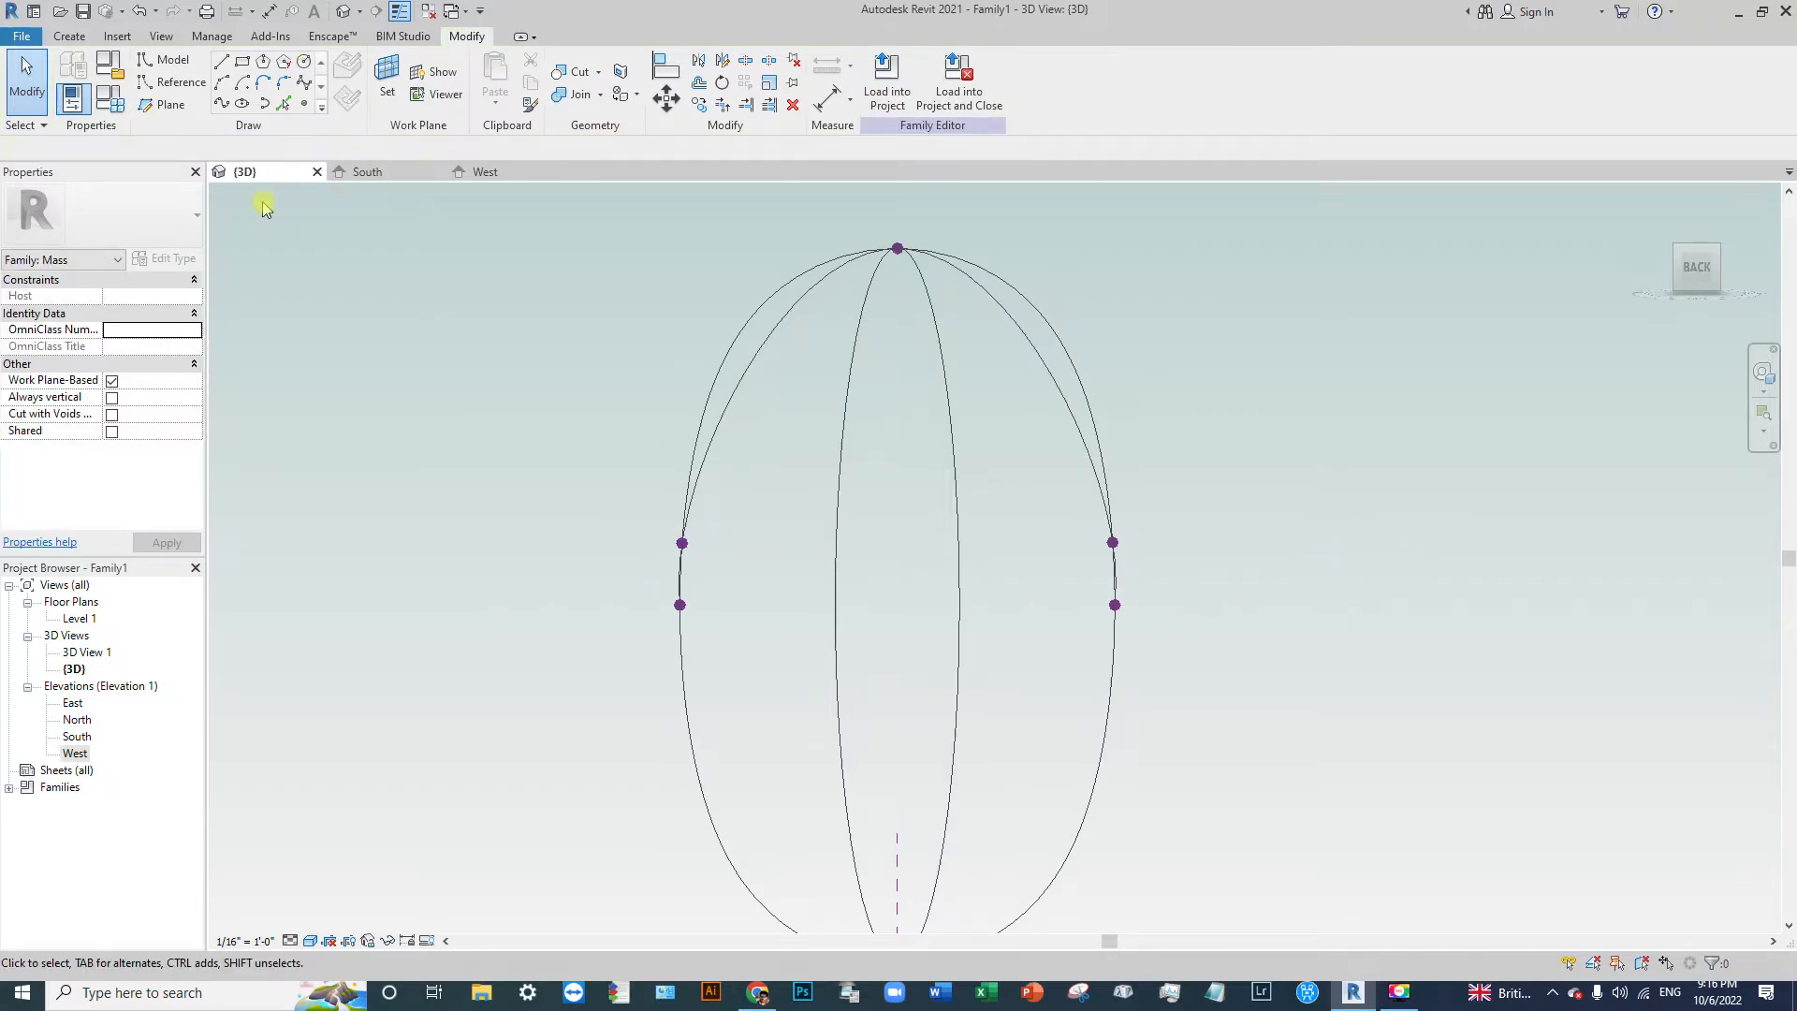
Step: Examine the spline and its reference points against both ellipses in the South and West elevations and the 3D view
left_click(375, 171)
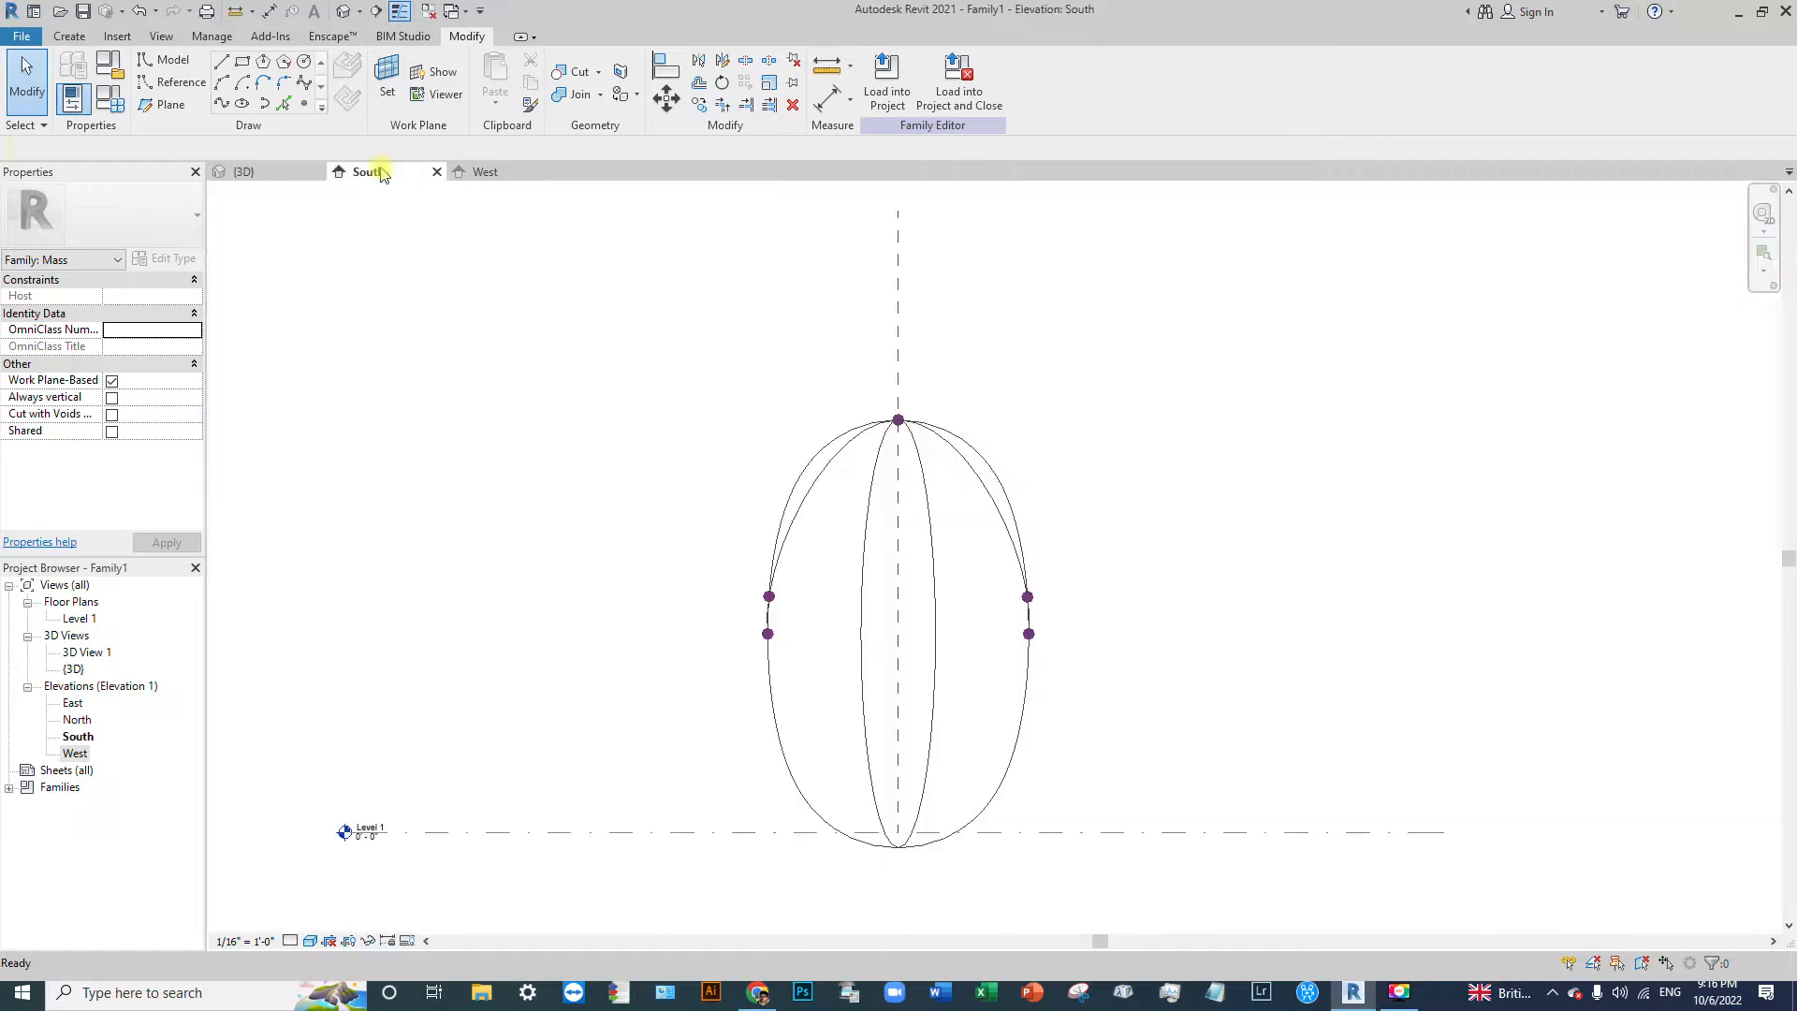
left_click(483, 171)
left_click(367, 172)
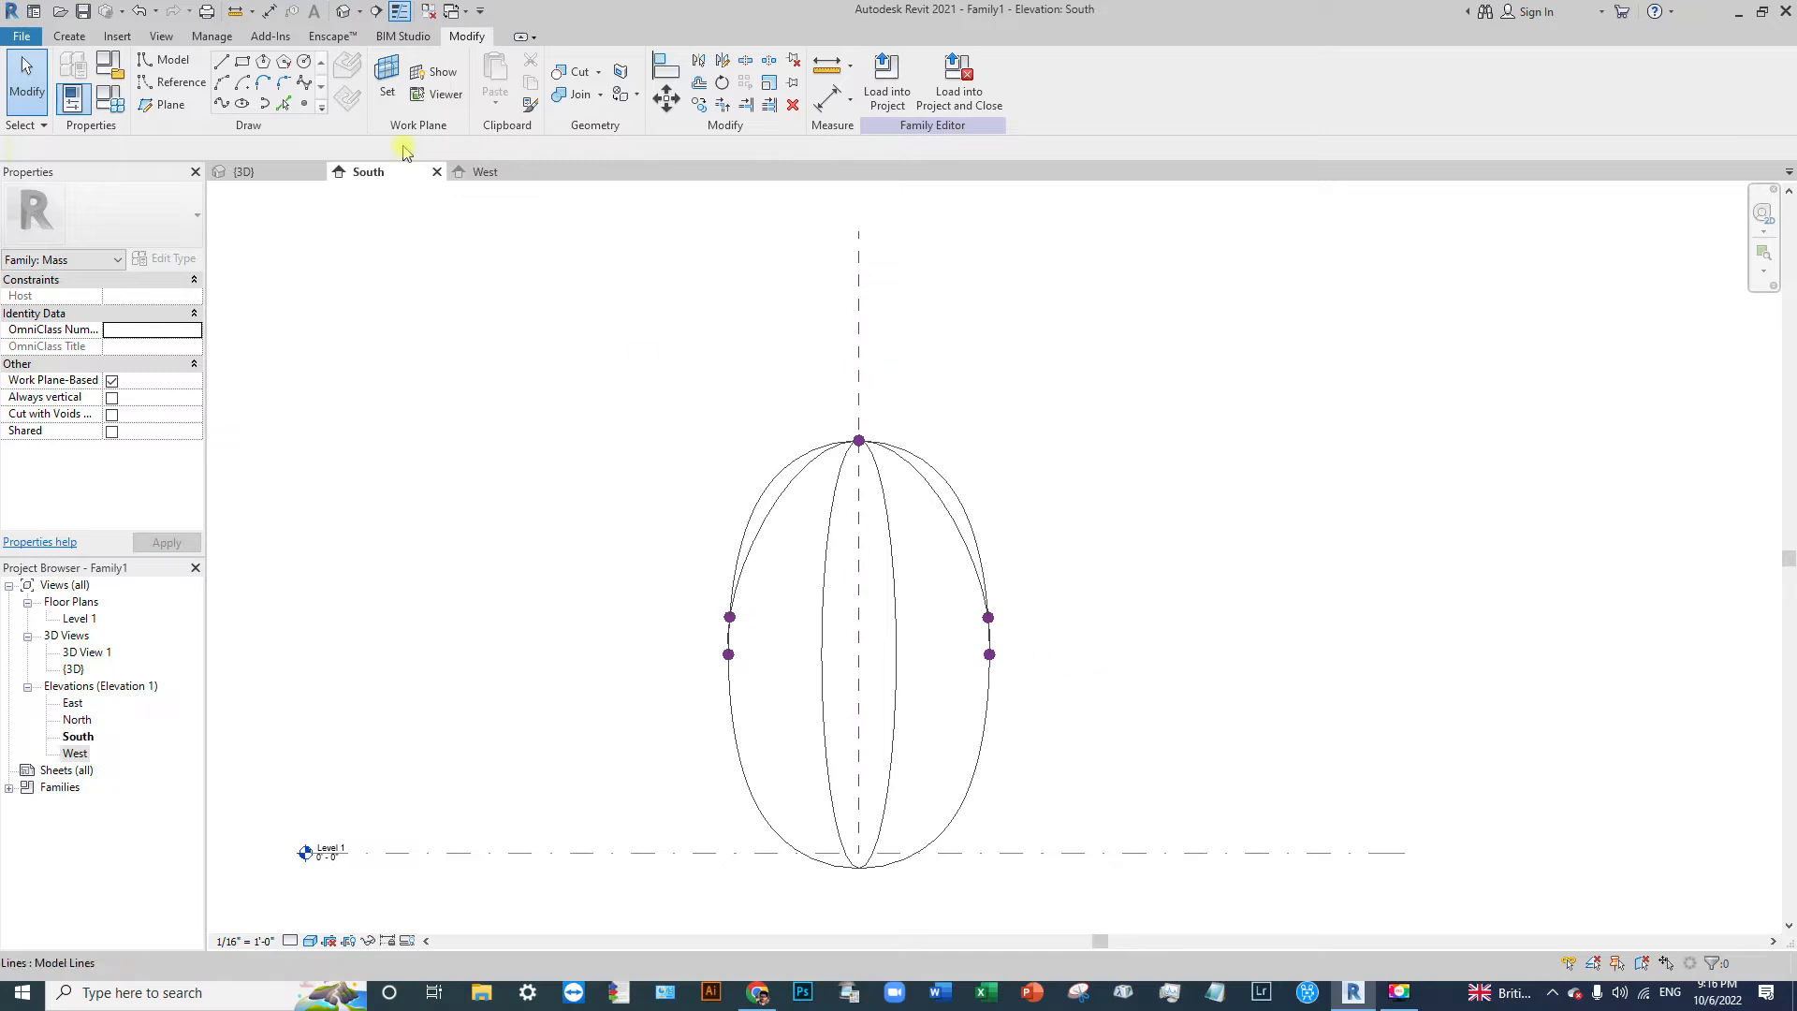
left_click(483, 172)
scroll(1008, 555, "up", 1)
scroll(1013, 562, "down", 2)
middle_click_drag(956, 559, 979, 596)
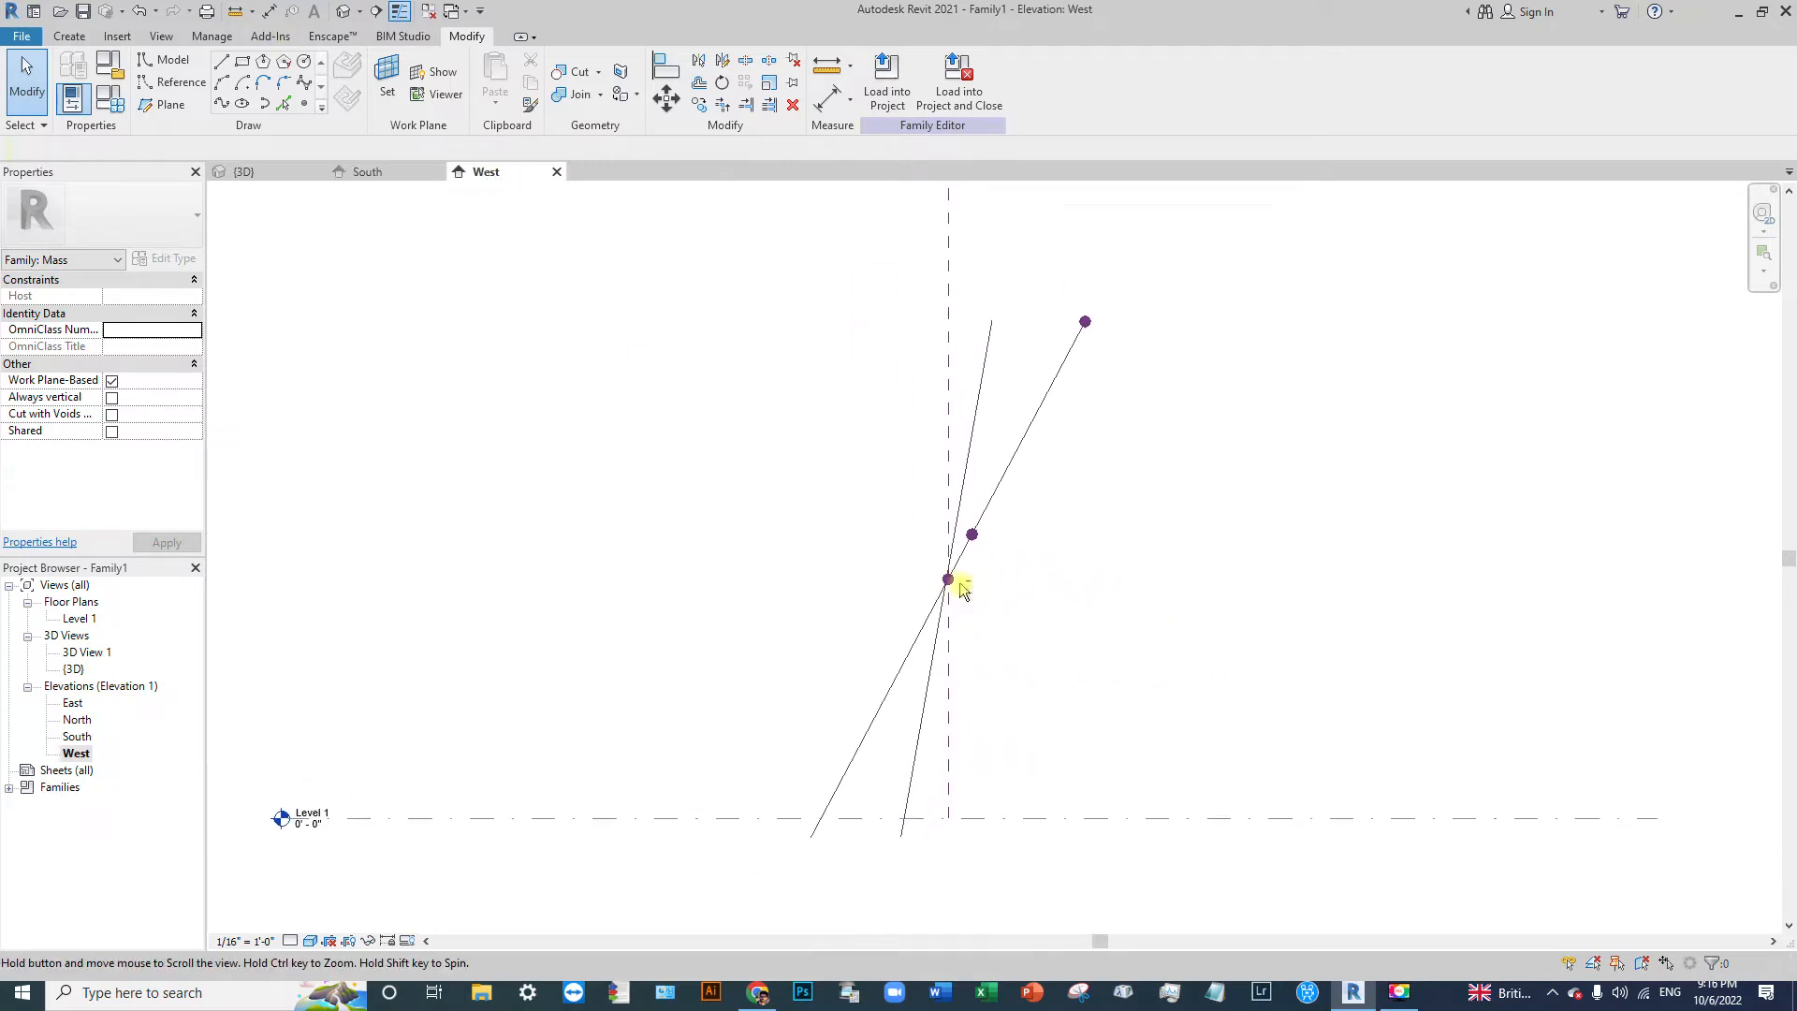
left_click(244, 171)
middle_click_drag(654, 462, 1032, 386, "shift")
middle_click_drag(959, 511, 975, 469, "shift")
scroll(955, 423, "up", 2)
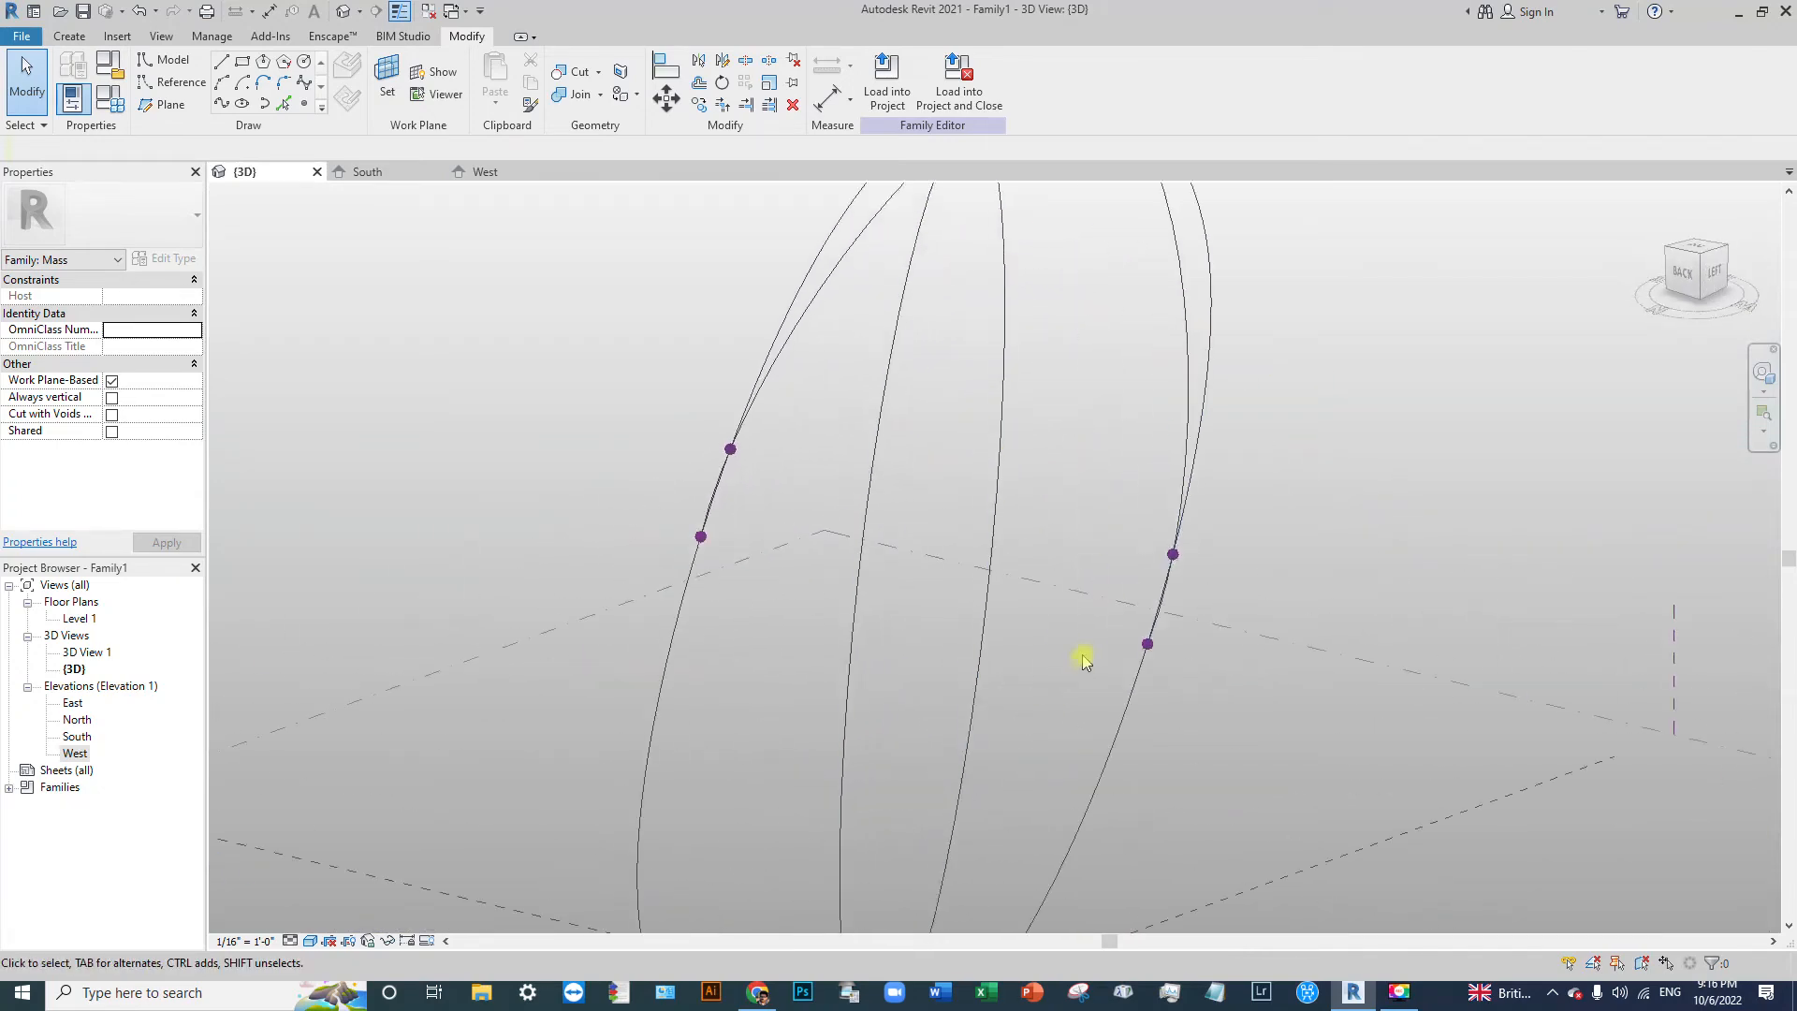
Step: Draw a model-line spline over the inner ellipse's upper half through five points: two per side and one at its apex
scroll(992, 482, "down", 2)
middle_click_drag(999, 494, 923, 514, "shift")
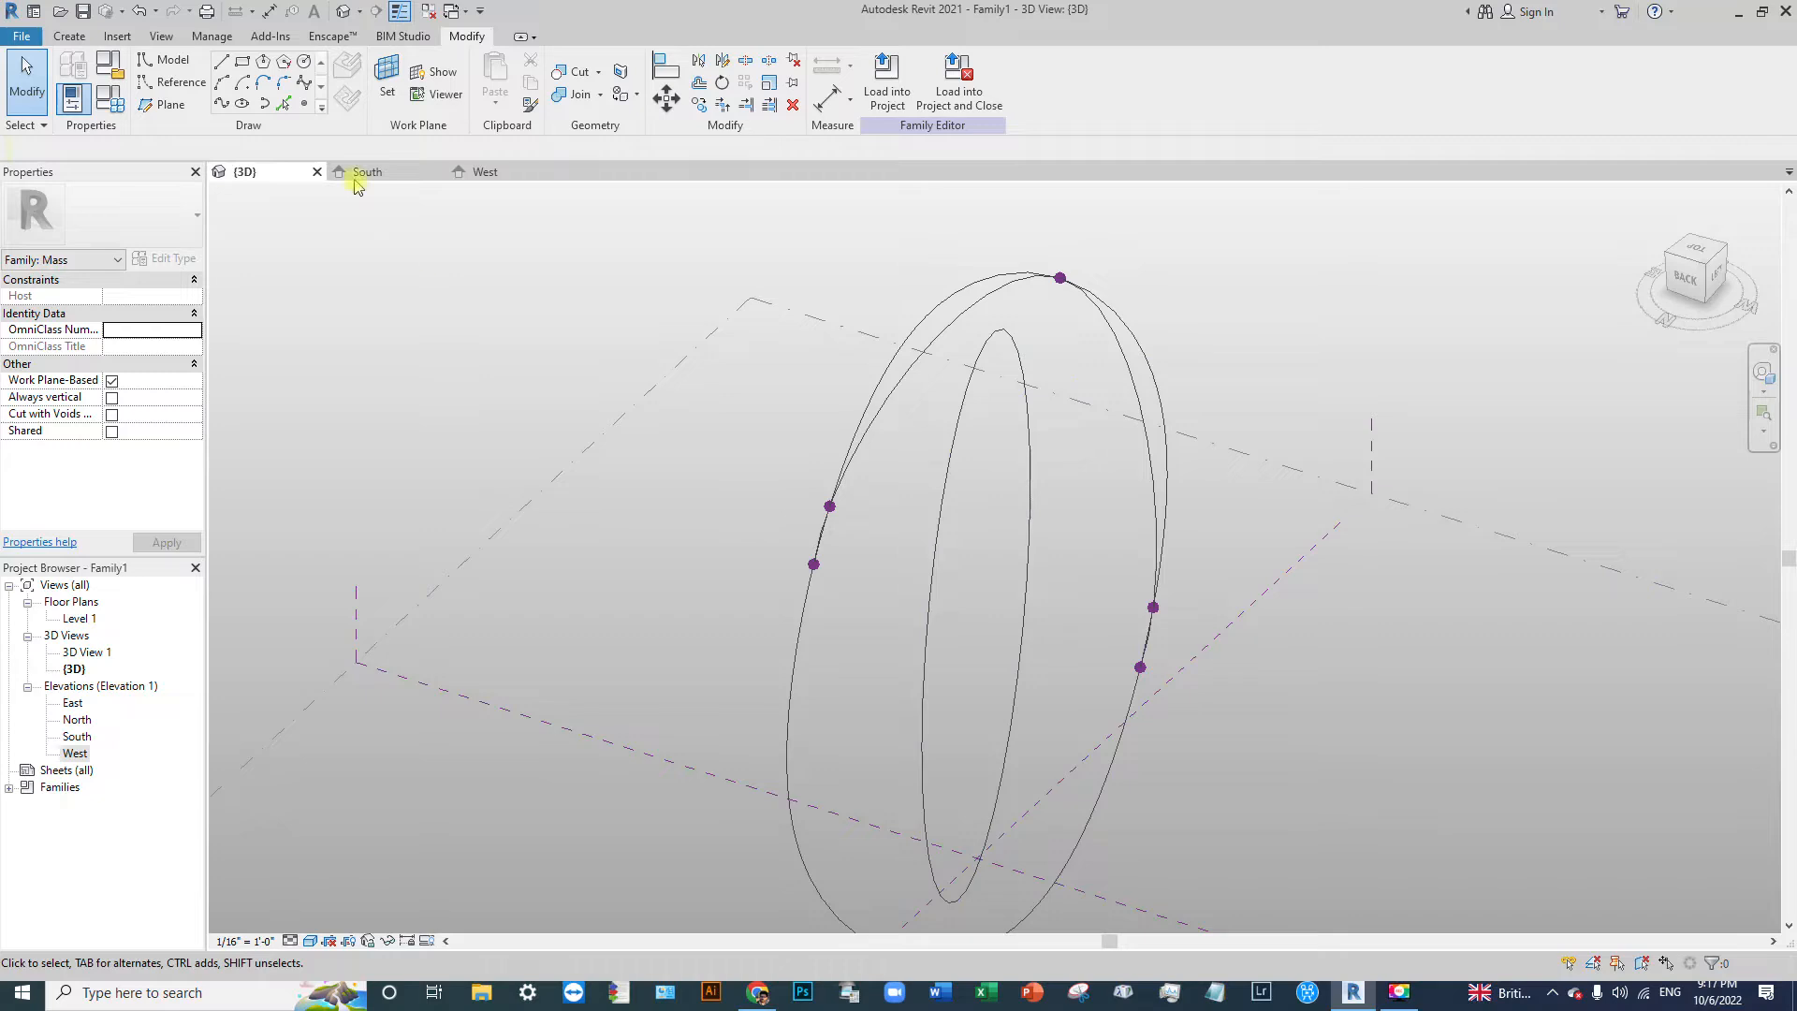
left_click(218, 104)
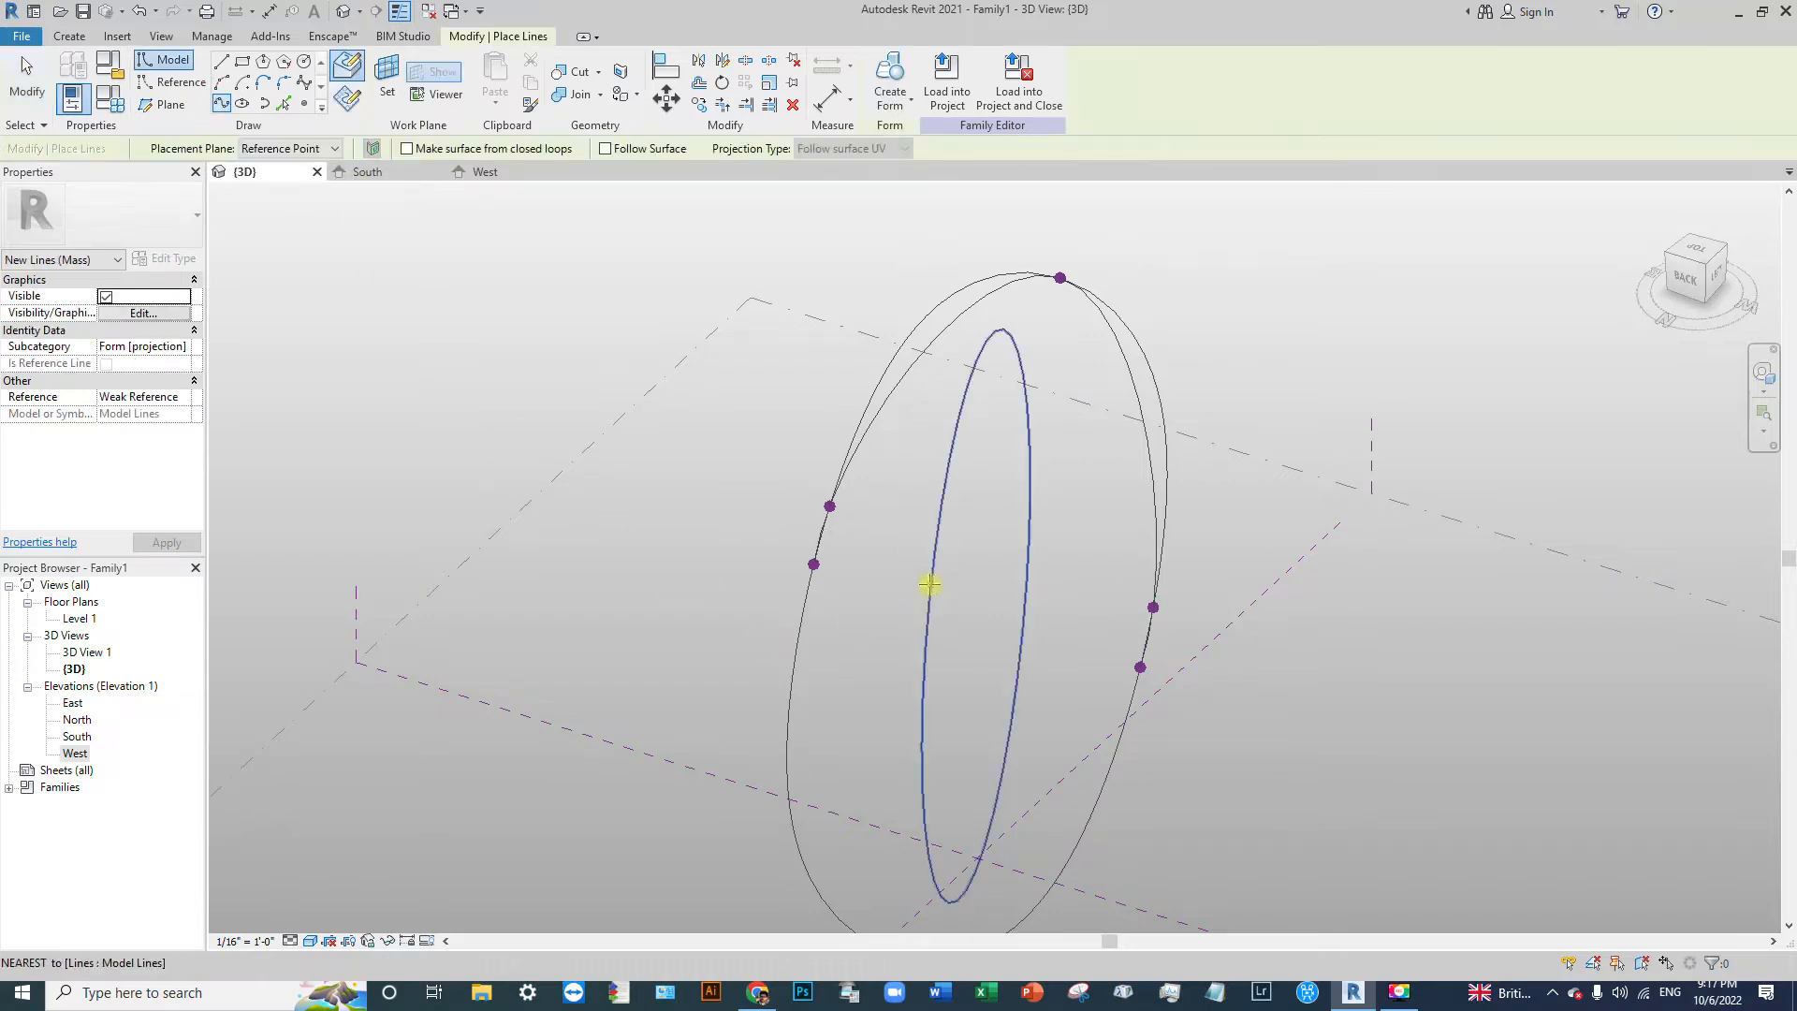
left_click(934, 540)
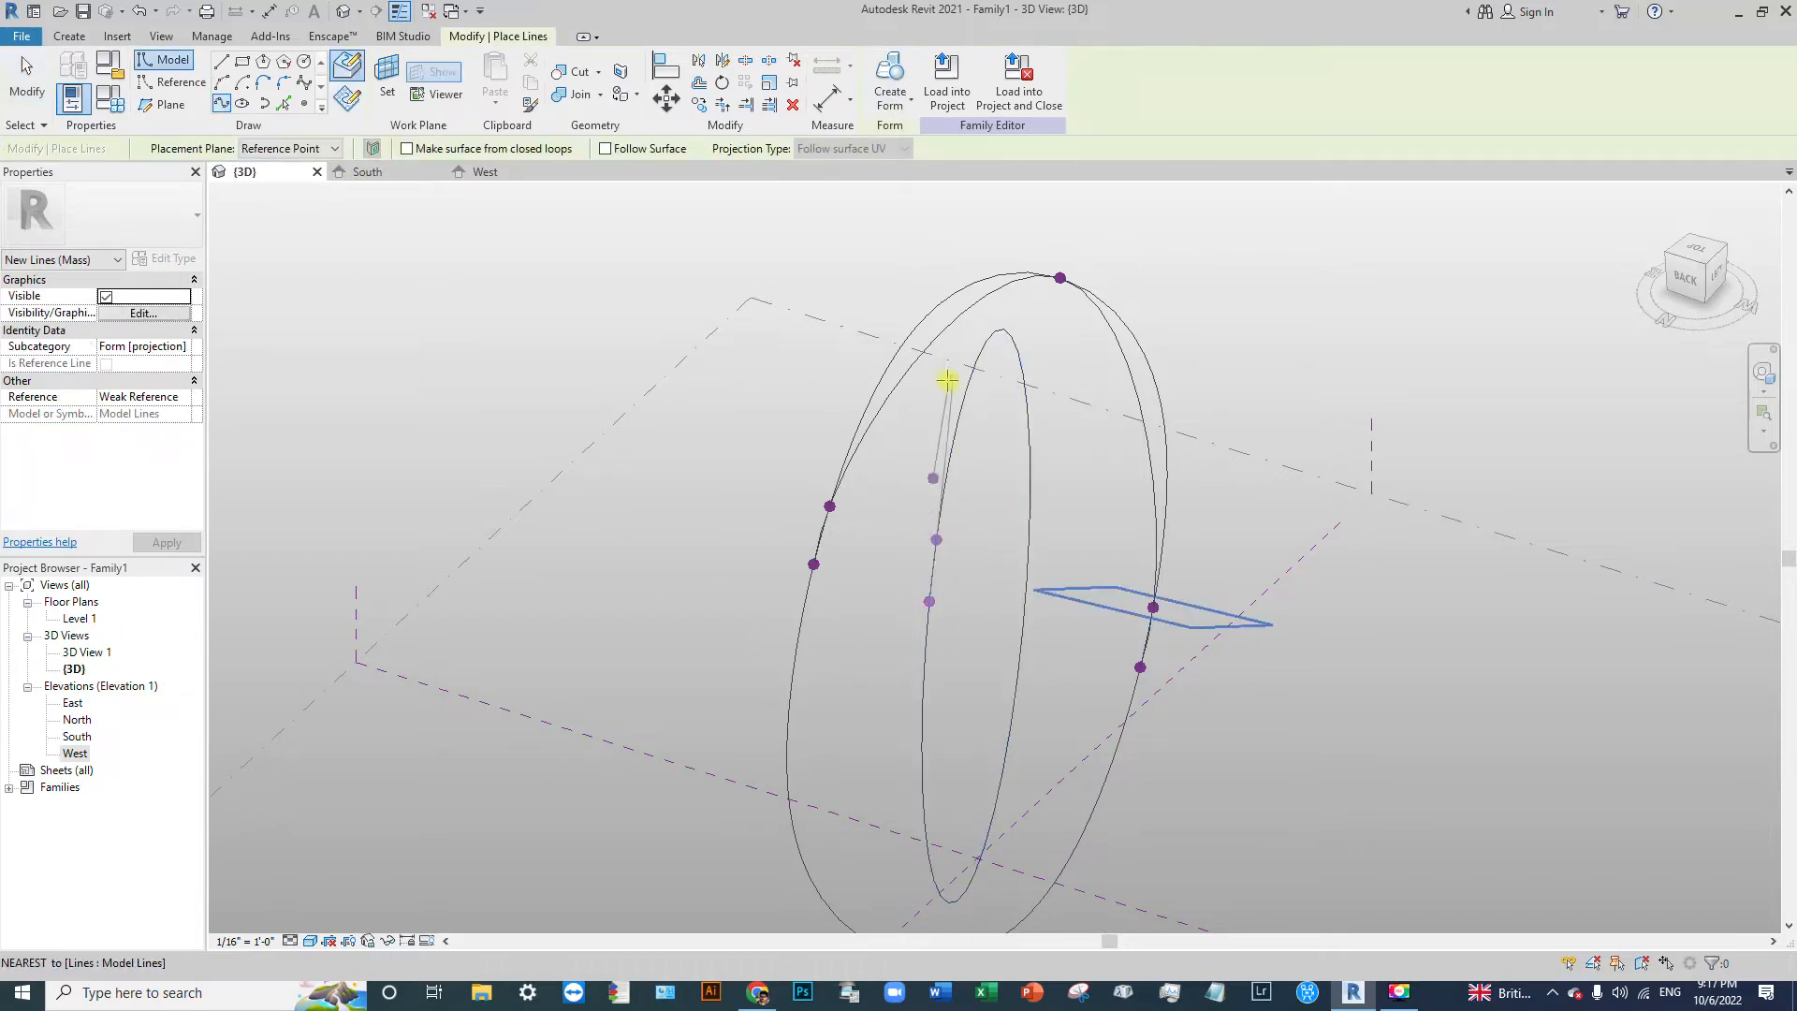
left_click(1003, 330)
left_click(1027, 570)
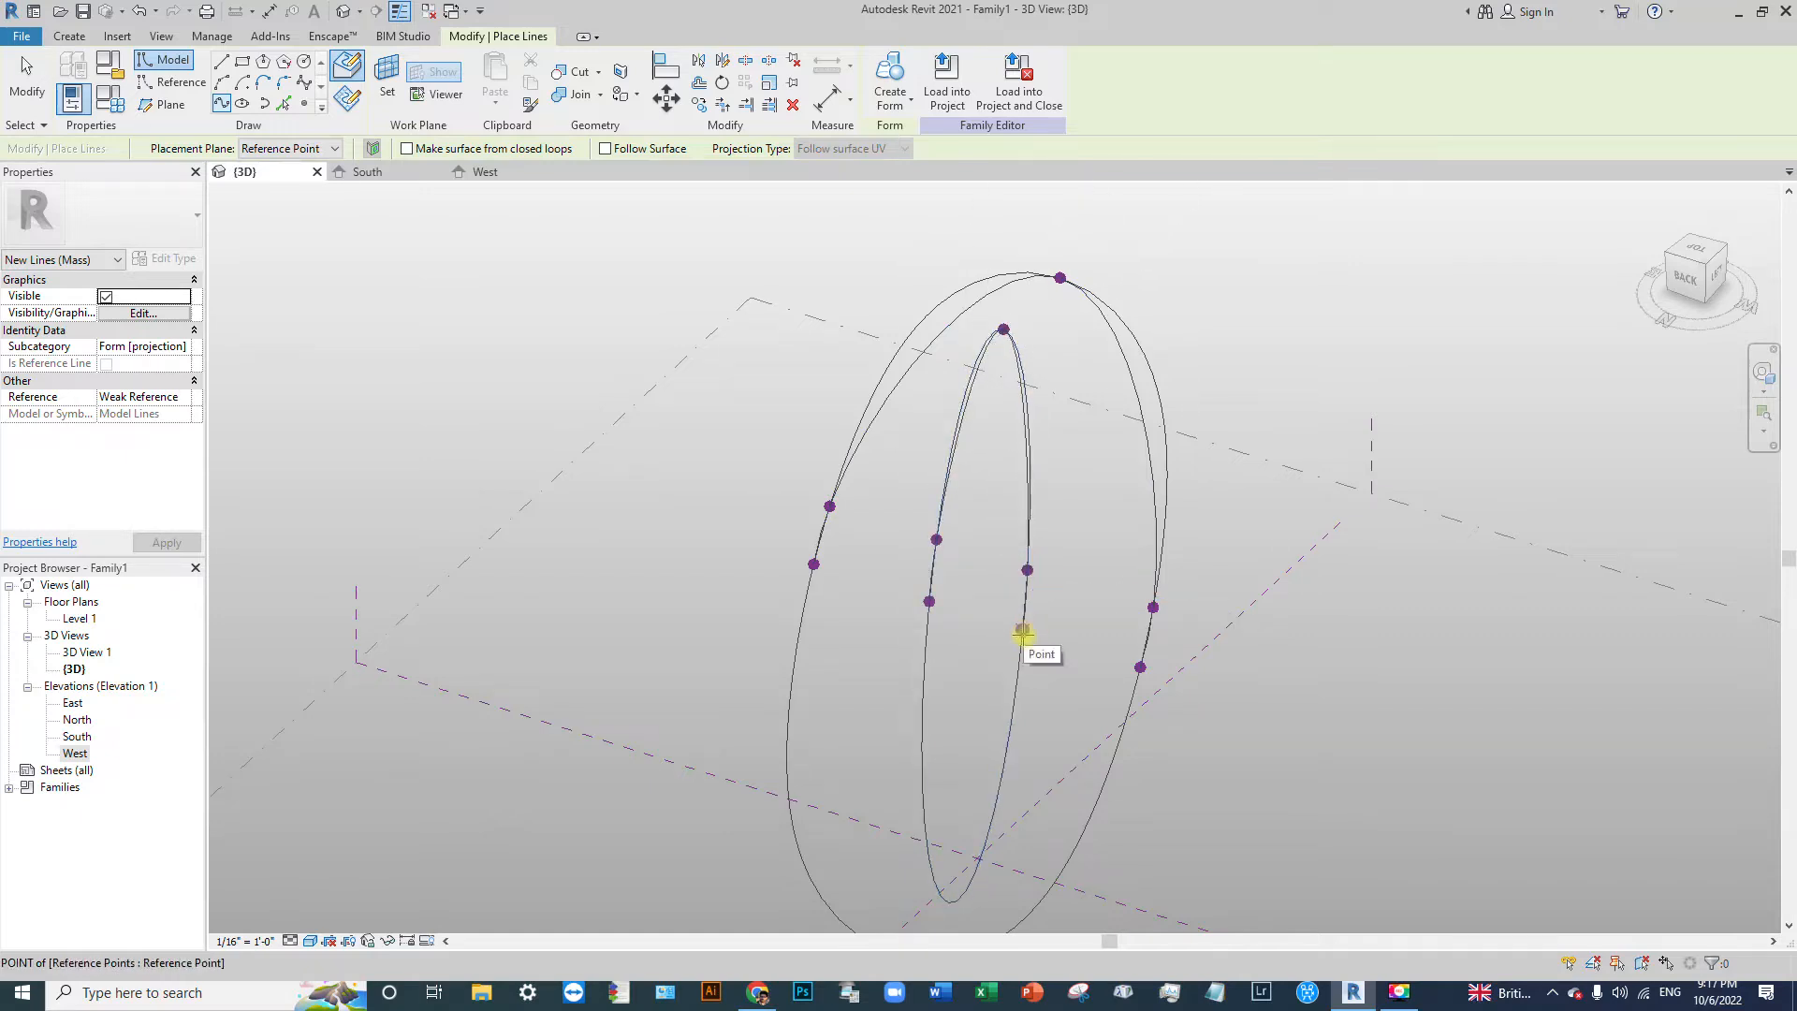
left_click(1022, 635)
key("Escape")
key("Escape")
middle_click_drag(1059, 661, 1083, 582)
middle_click_drag(962, 580, 1130, 173, "shift")
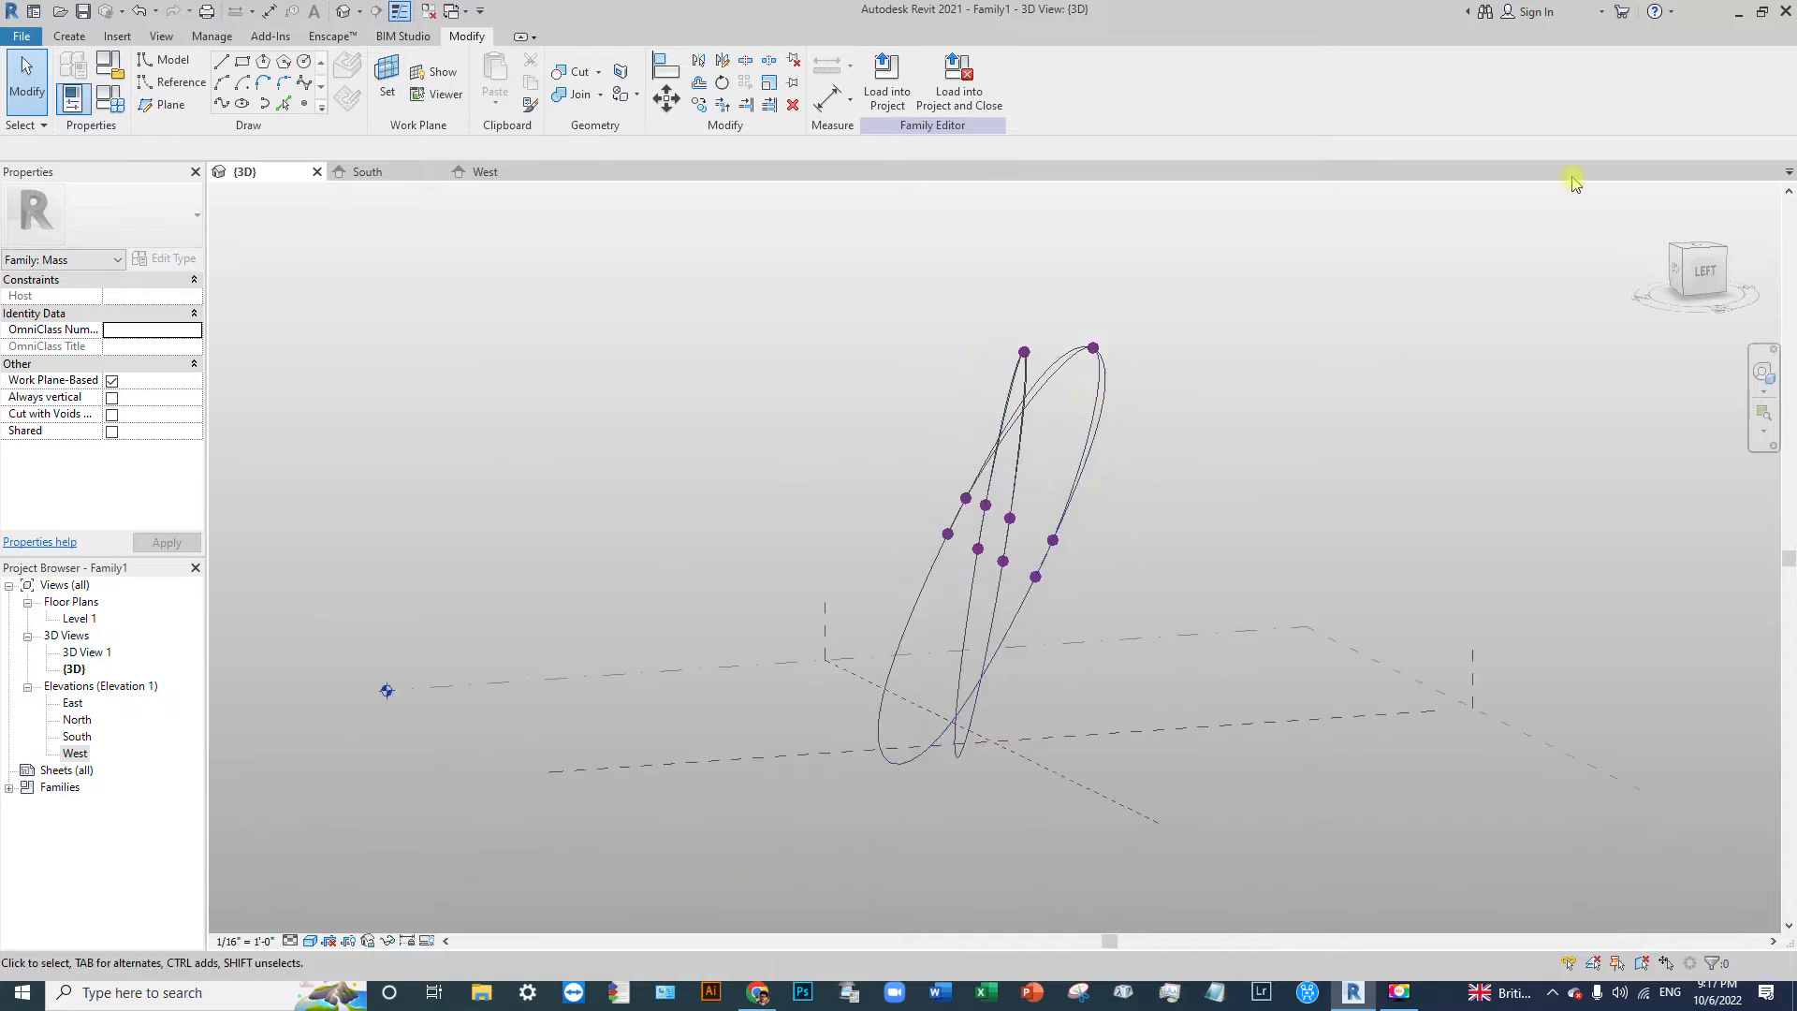
Step: In the West elevation, rotate a copy of the inner spline about the ellipses' crossing point onto the inner ellipse's lower half
double_click(74, 754)
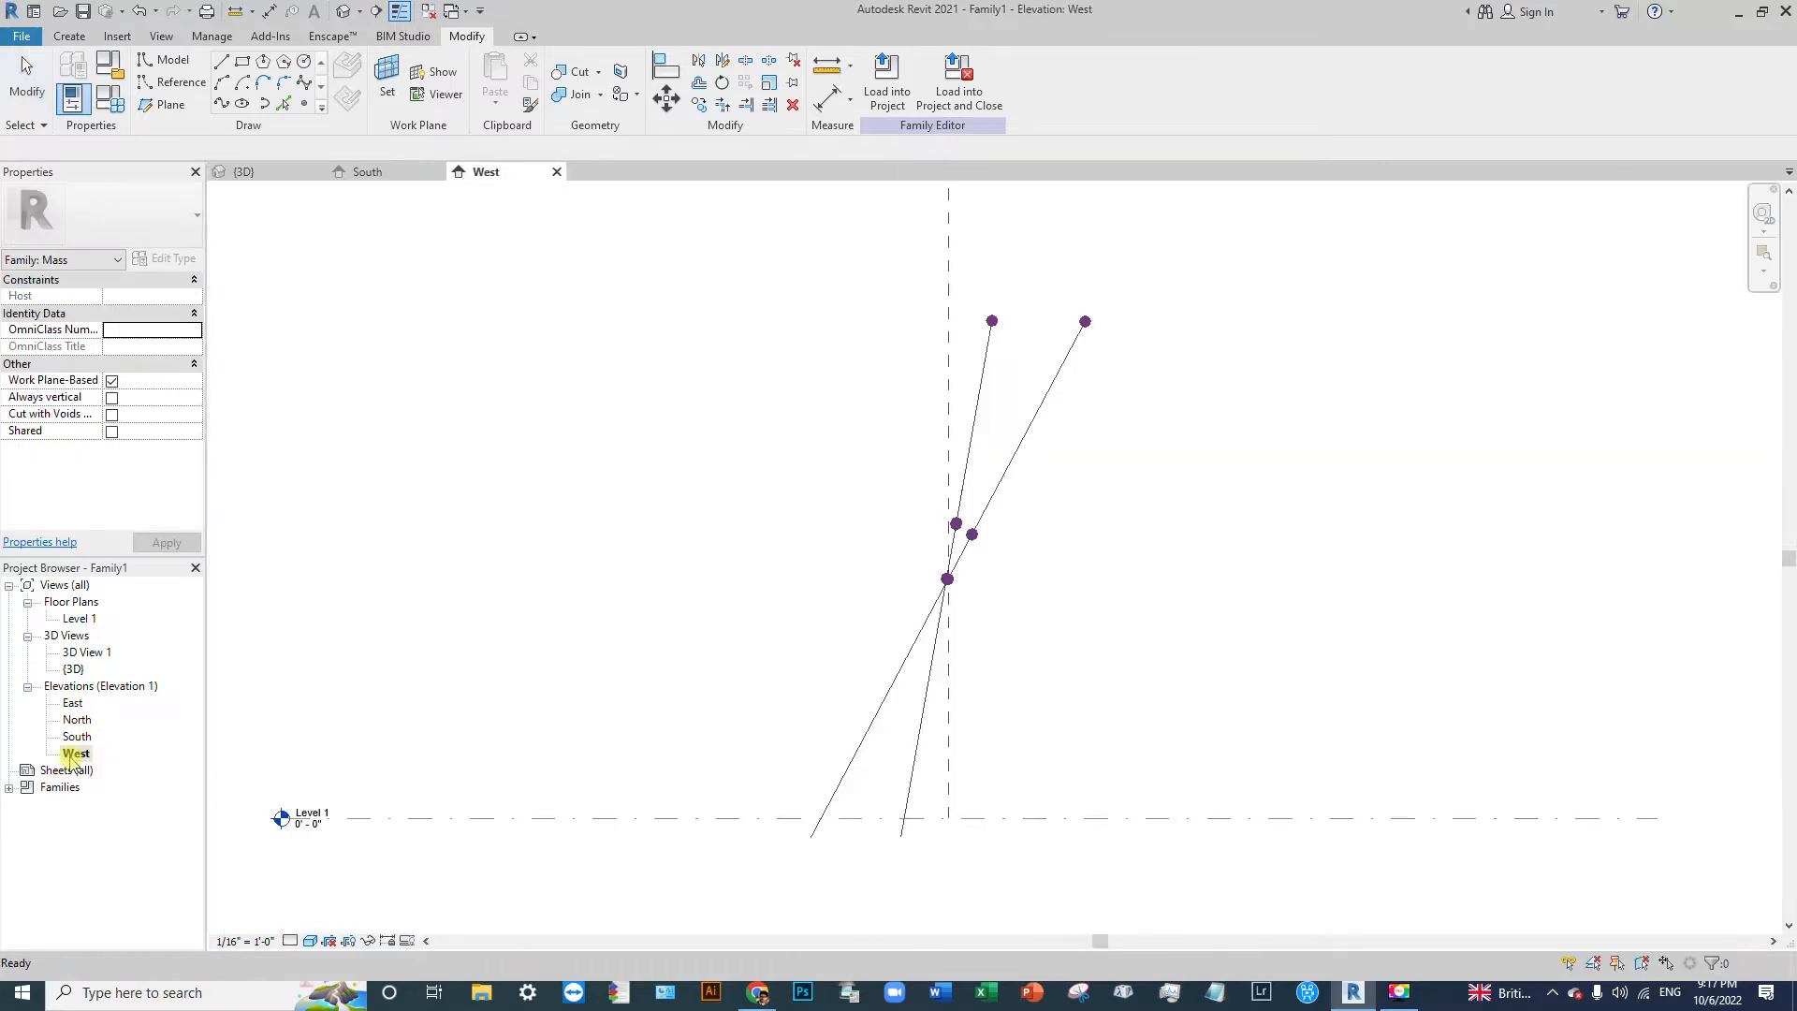
left_click(971, 447)
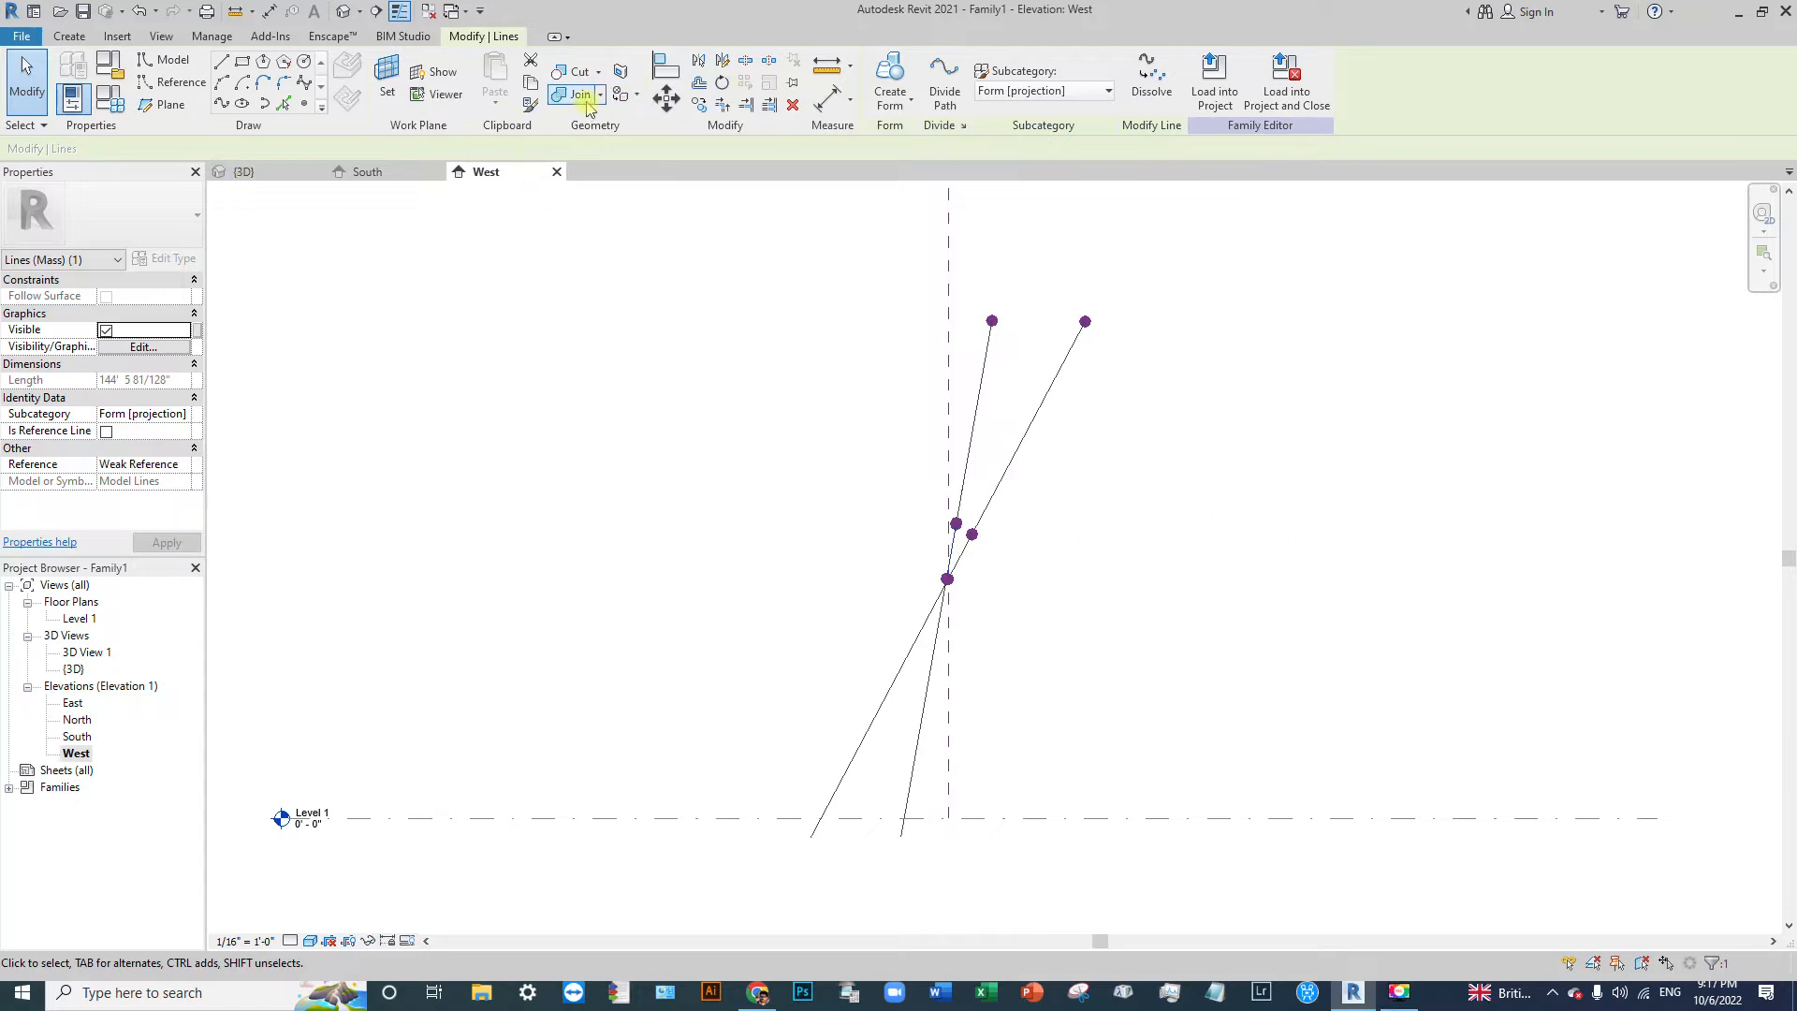
left_click(722, 82)
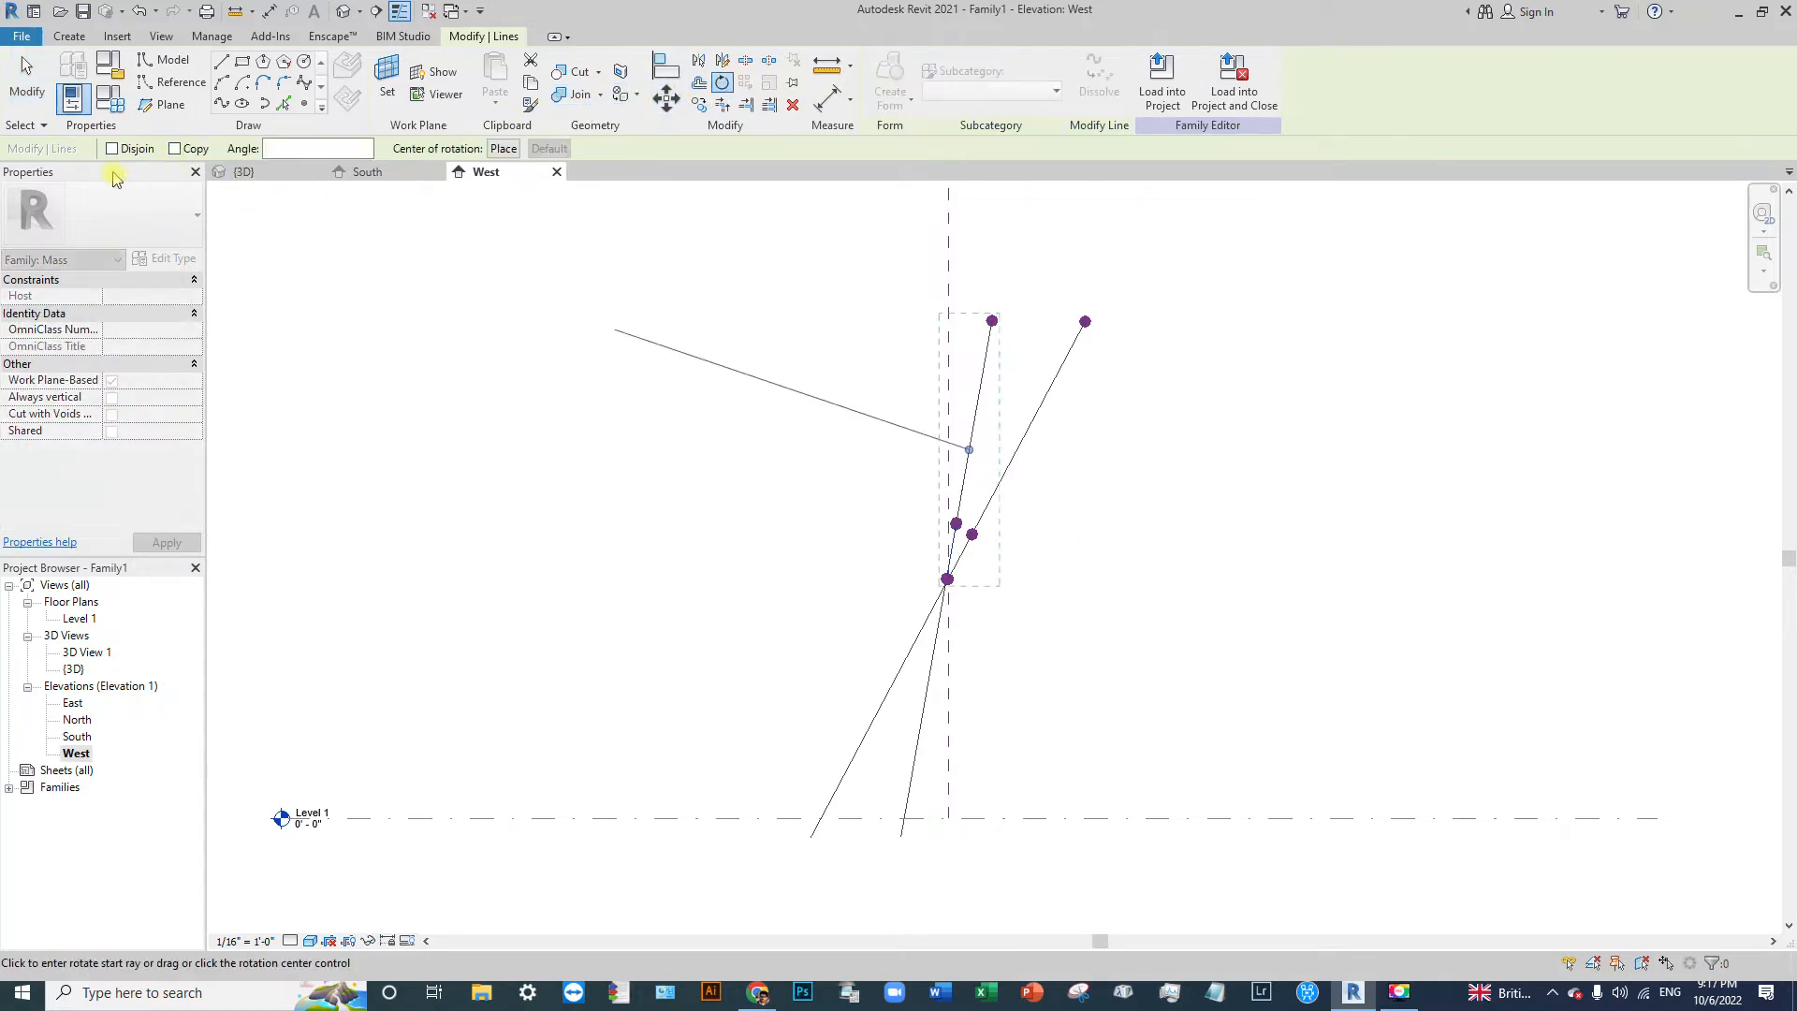
left_click(181, 149)
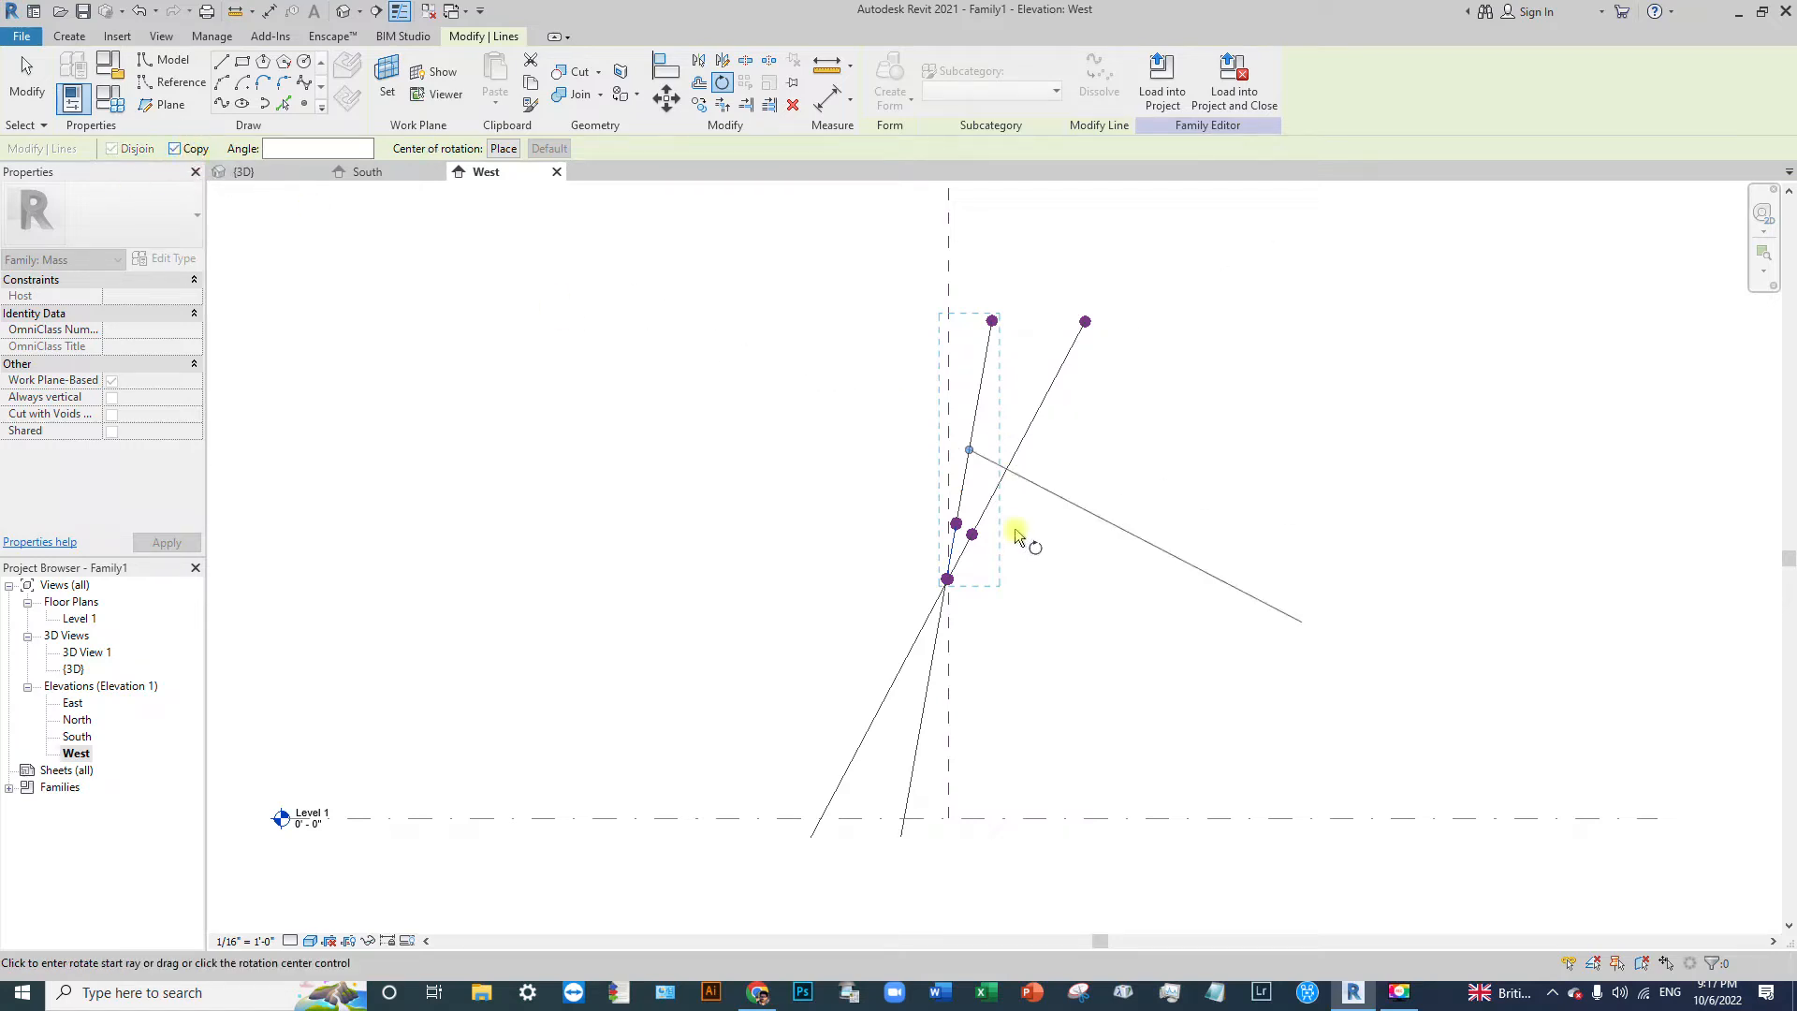
left_click(514, 150)
scroll(953, 586, "up", 3)
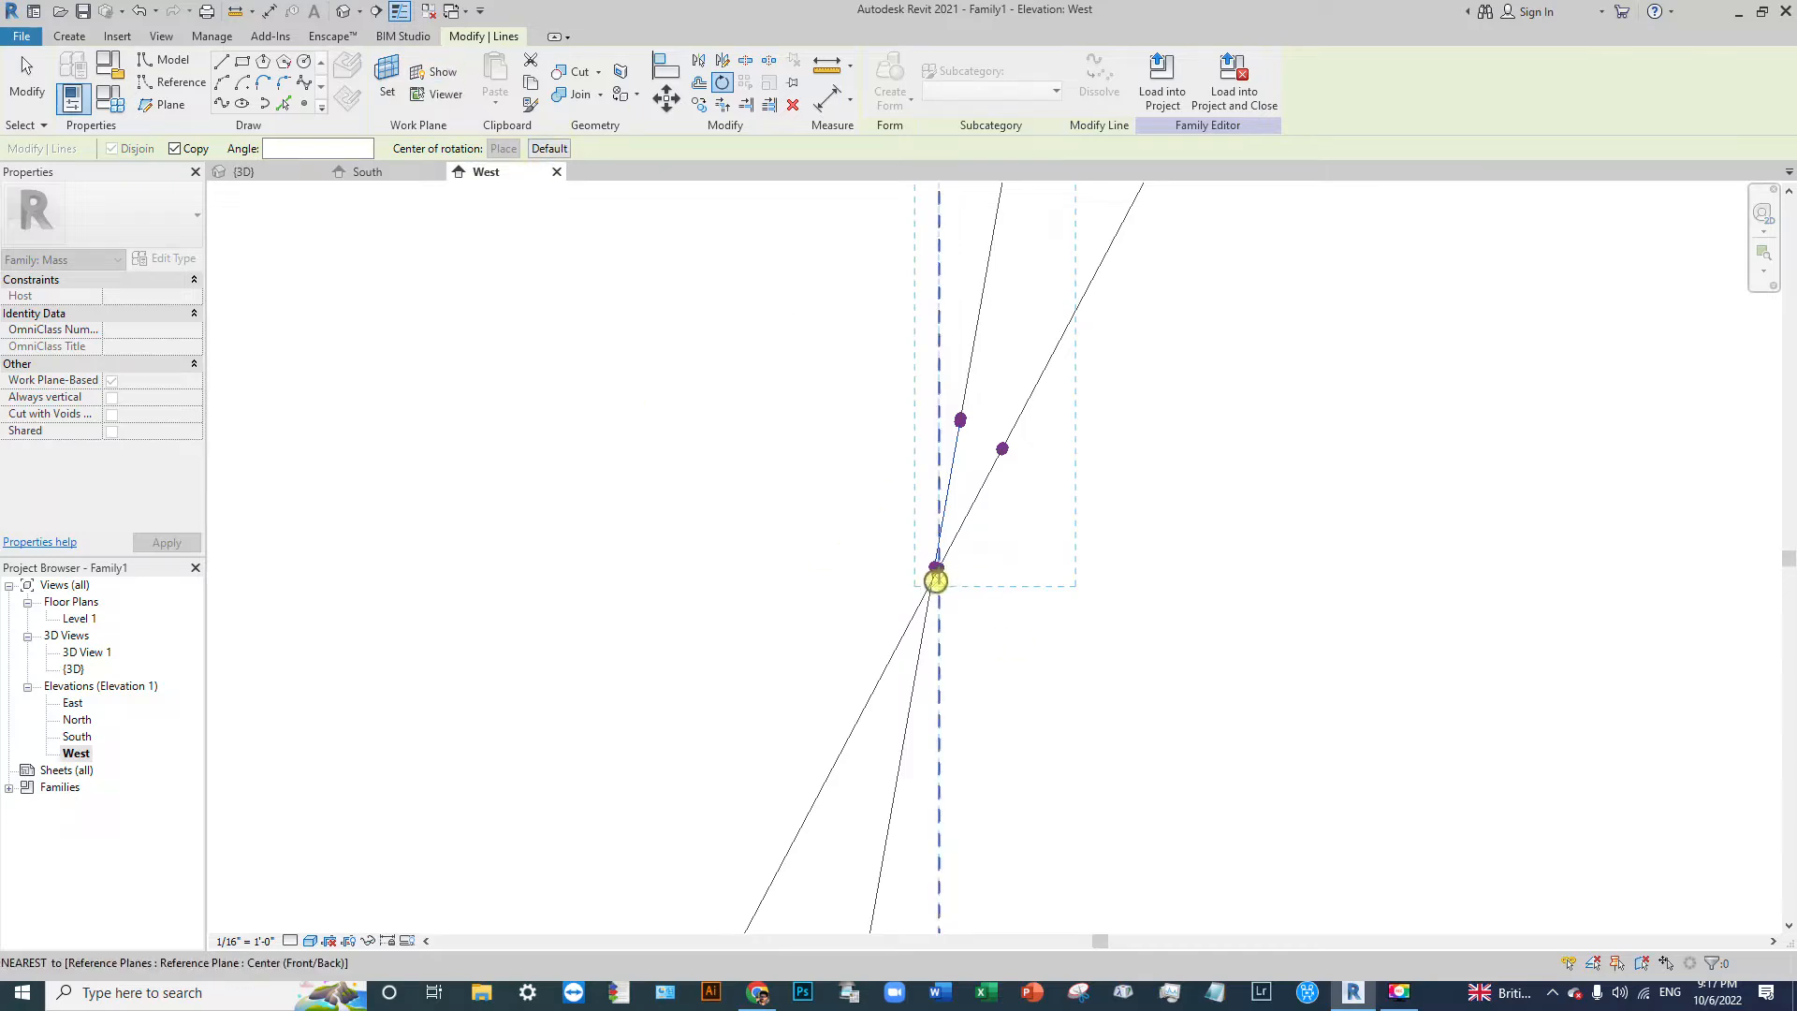
left_click(931, 583)
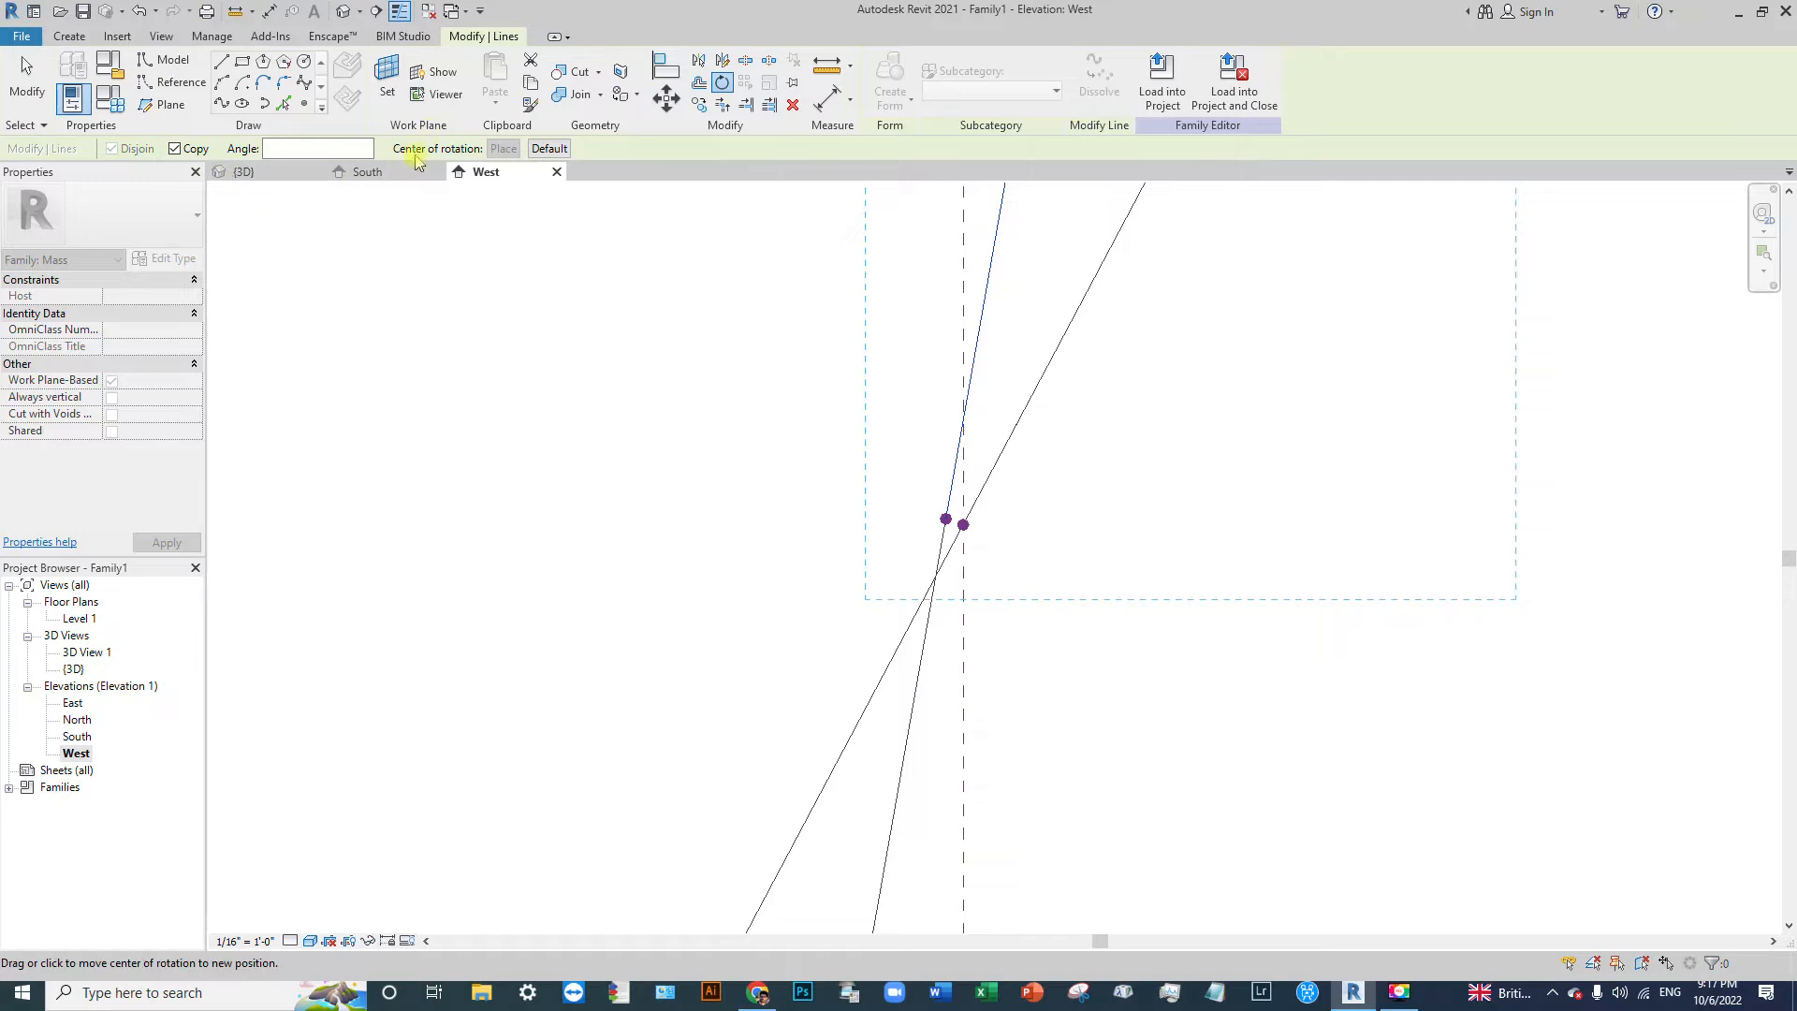
scroll(982, 566, "down", 4)
scroll(1046, 530, "down", 2)
scroll(1023, 542, "up", 3)
scroll(886, 692, "down", 4)
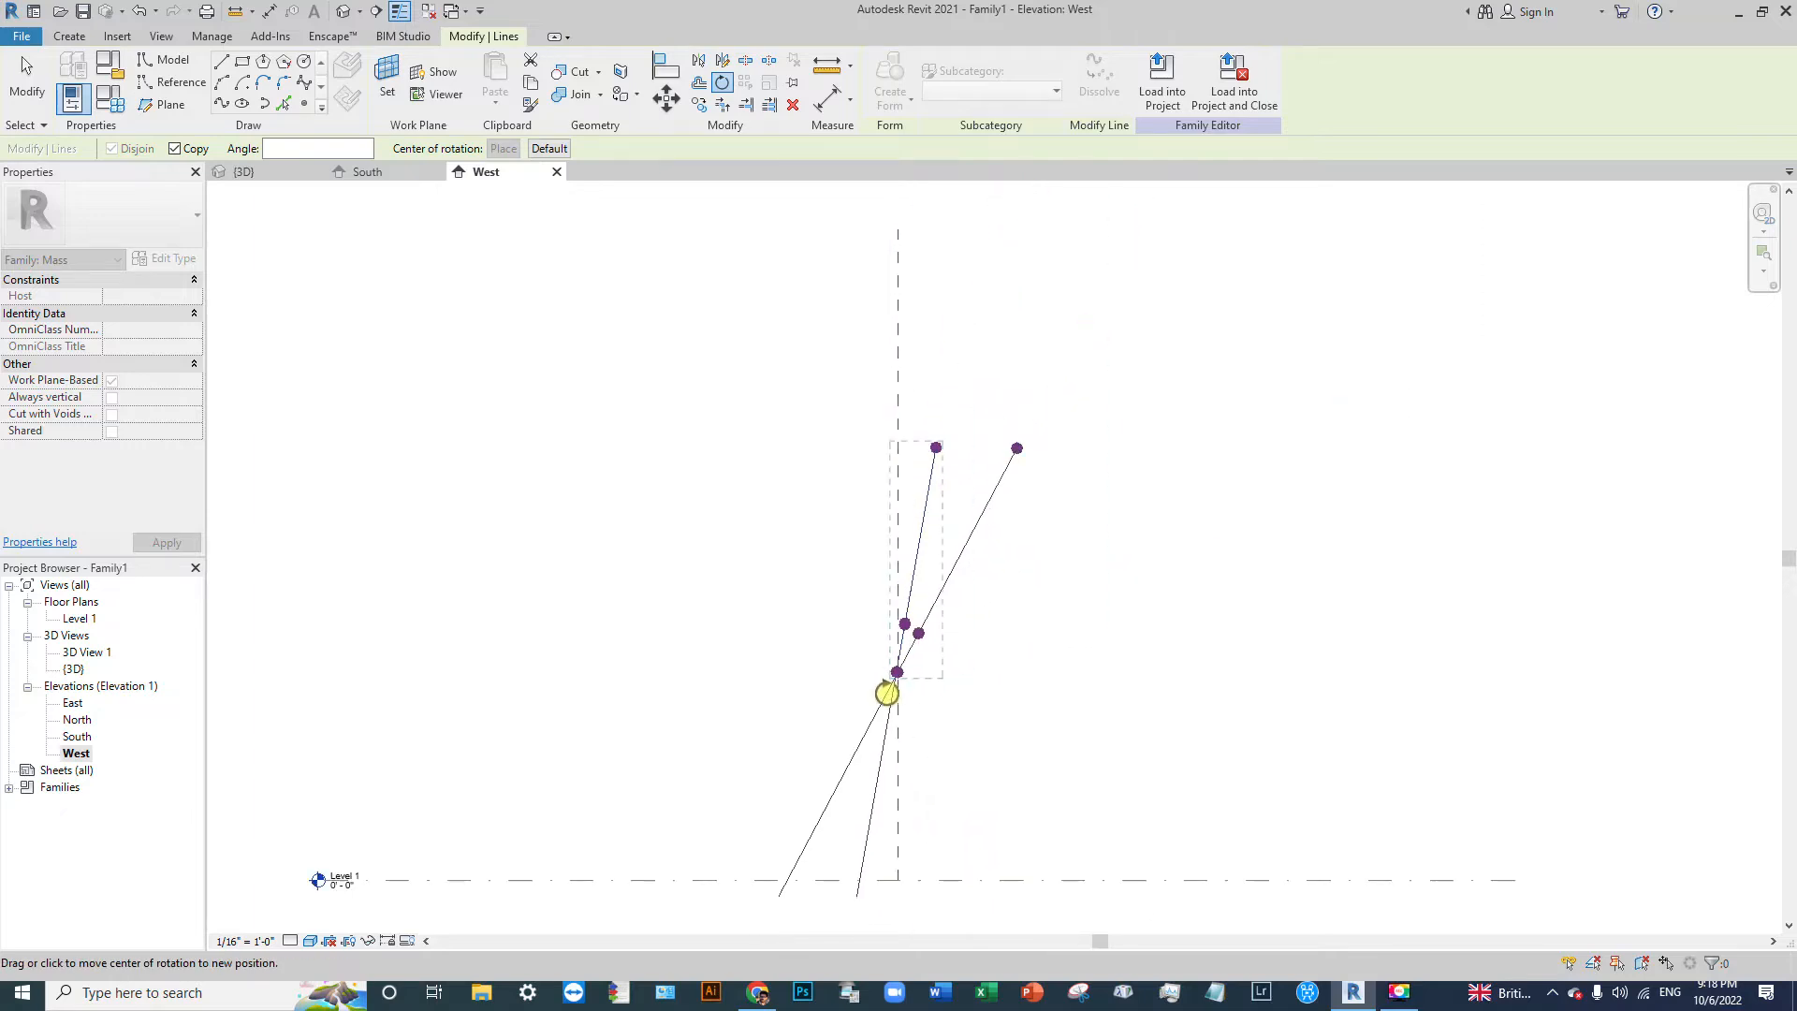
scroll(886, 691, "up", 2)
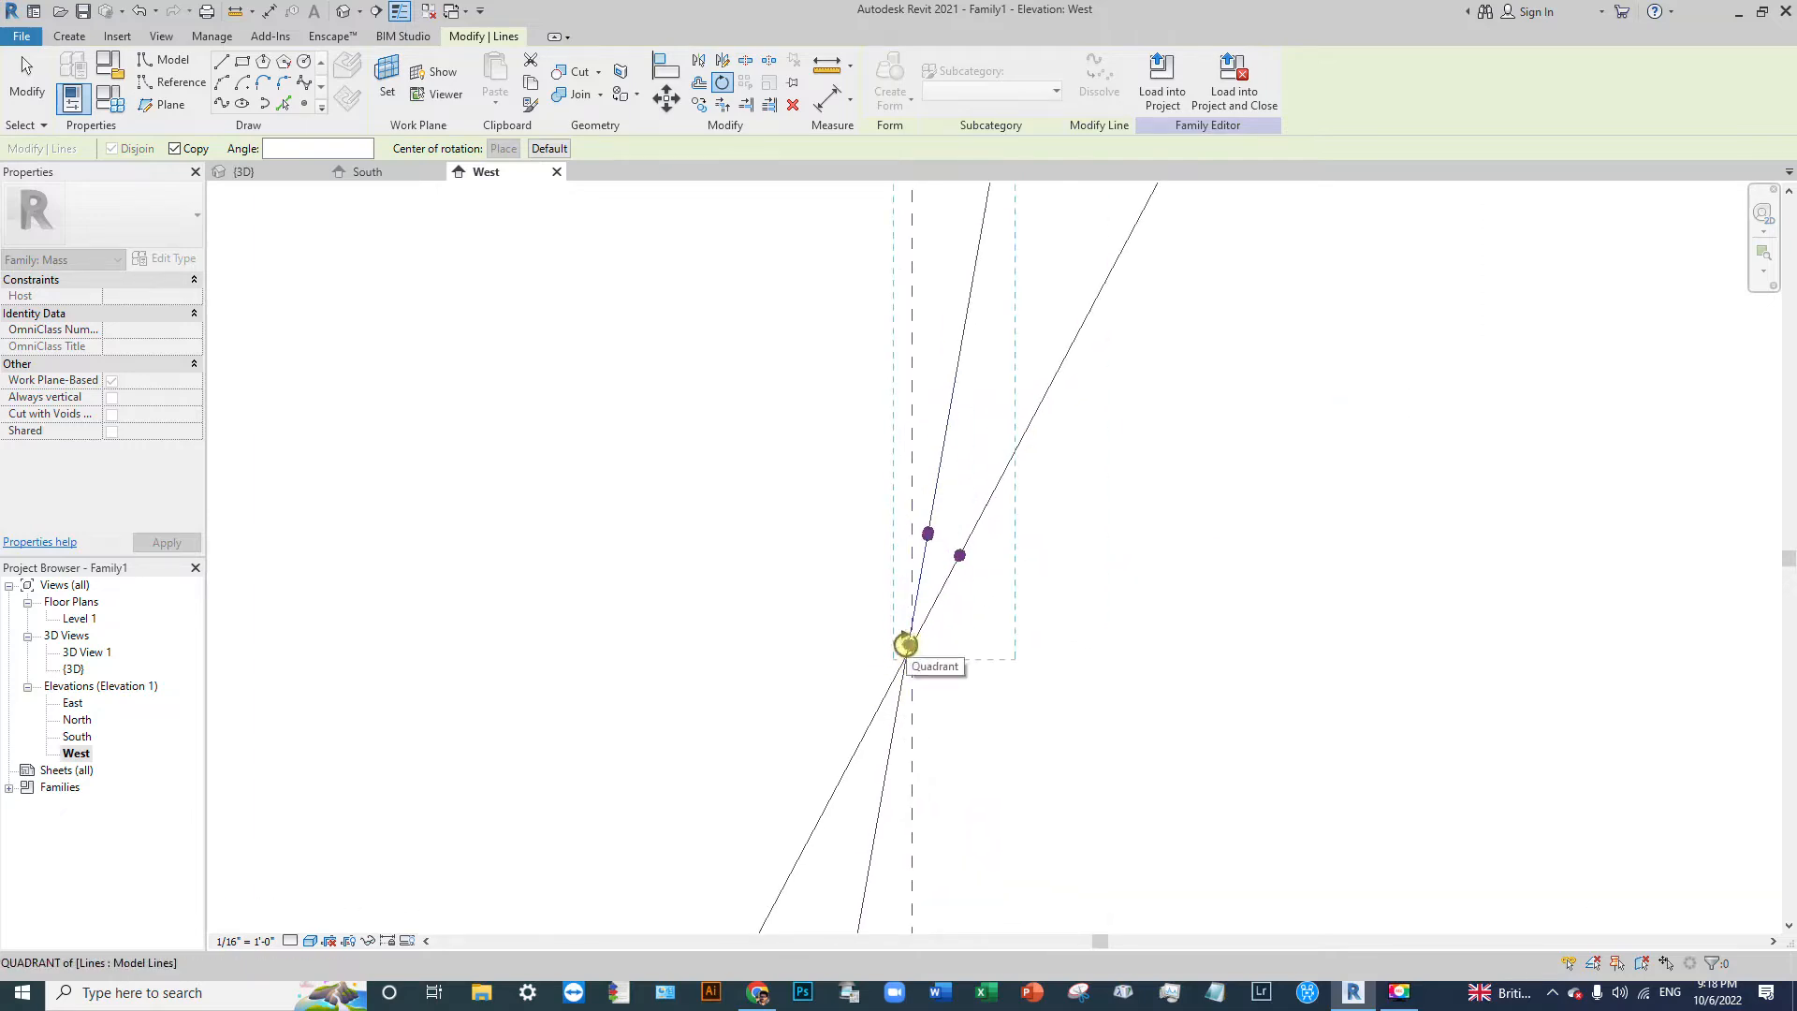
scroll(905, 646, "up", 3)
left_click(903, 632)
scroll(906, 633, "down", 4)
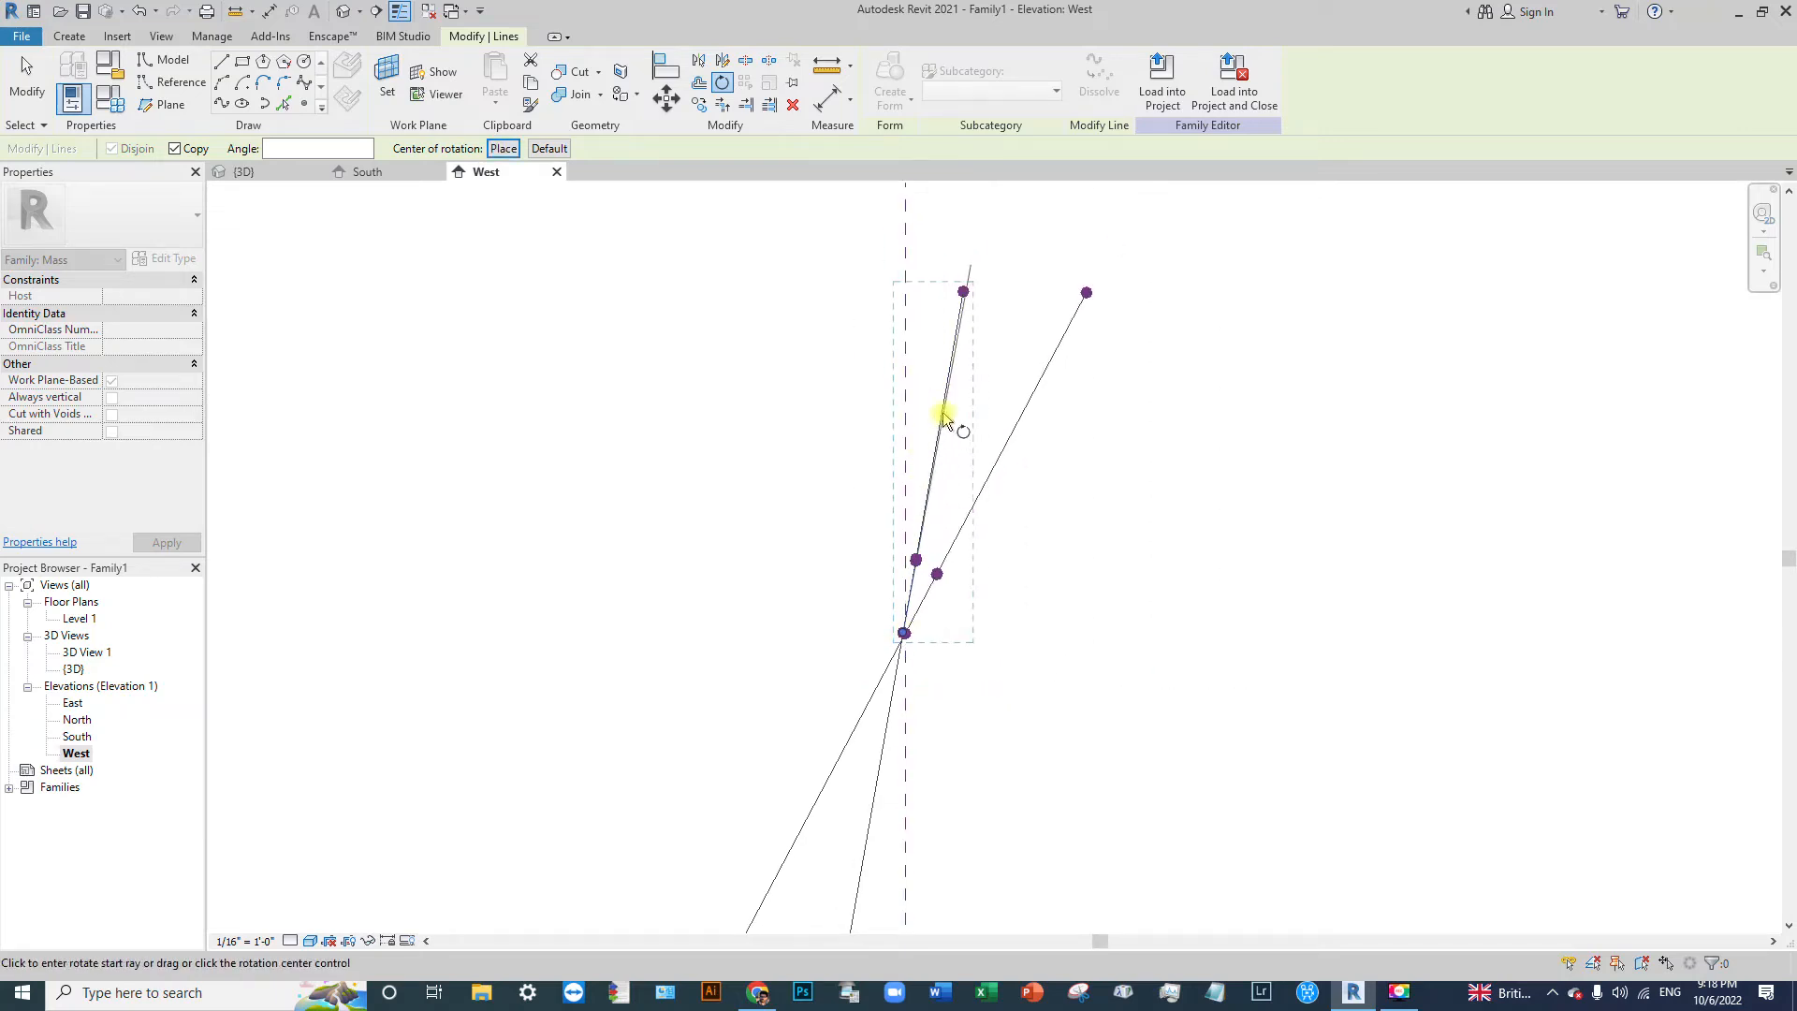
left_click(964, 294)
scroll(1015, 465, "down", 2)
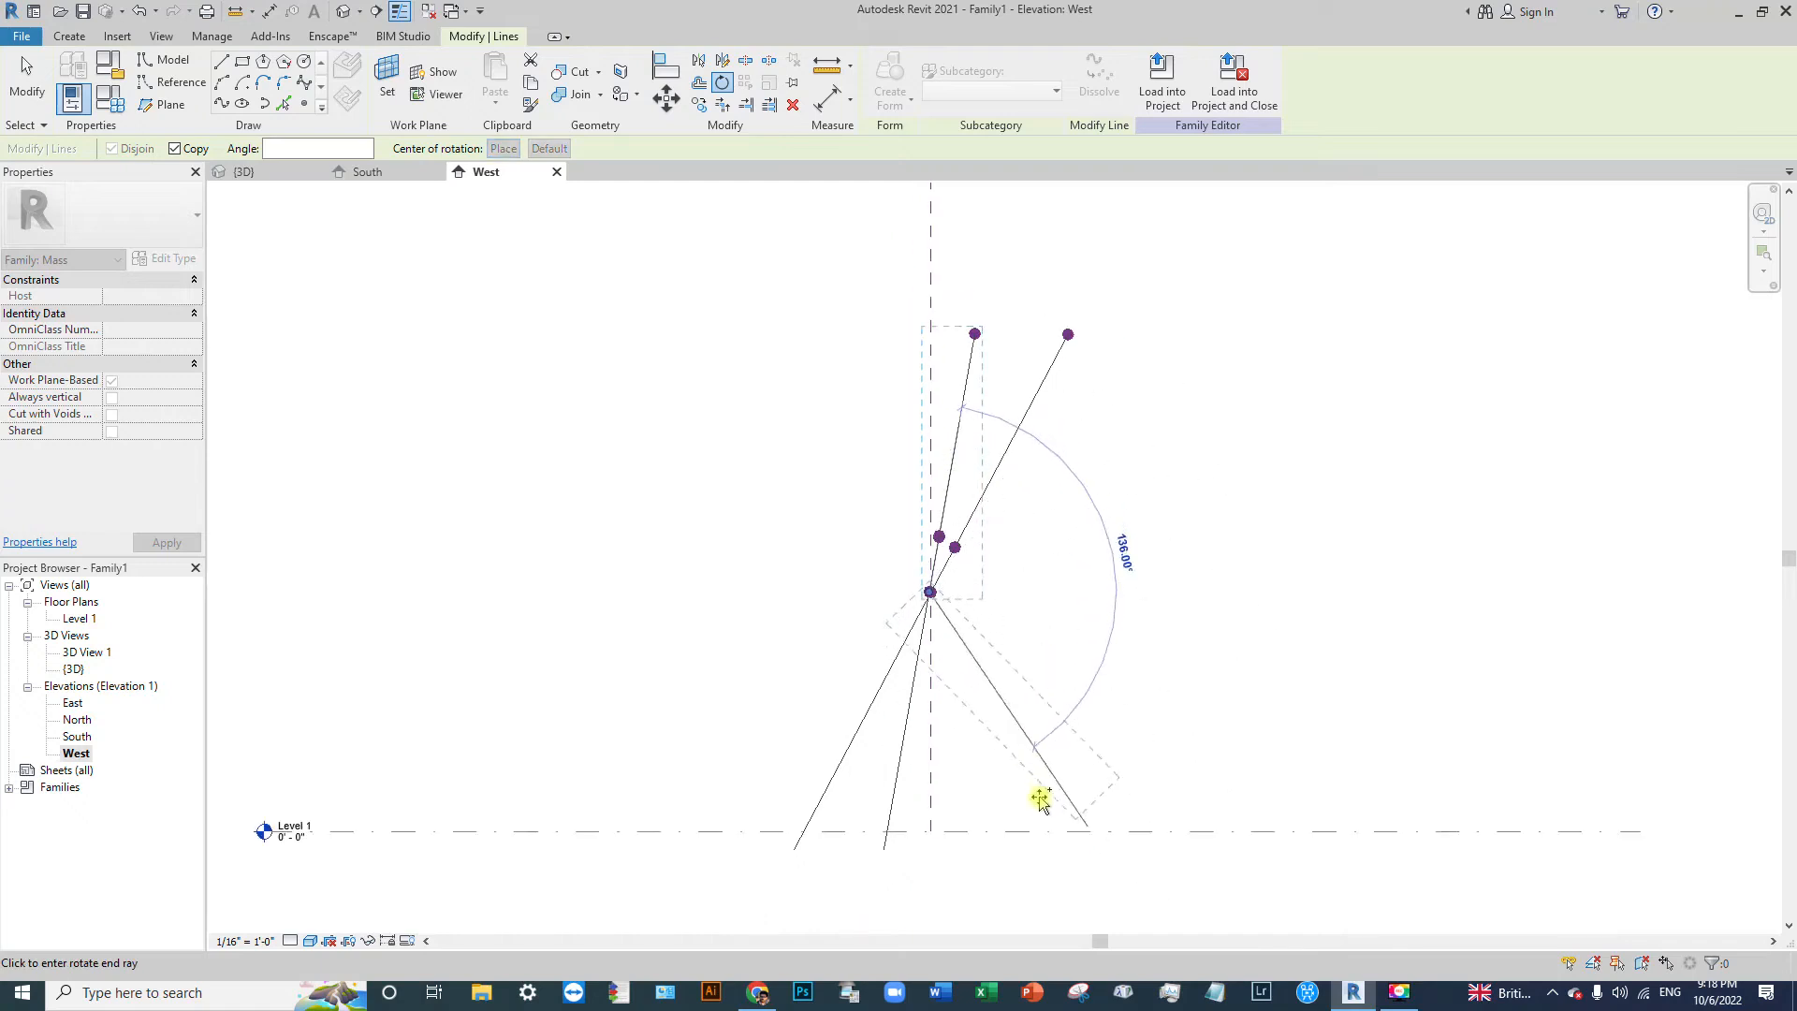
left_click(883, 843)
left_click(1039, 569)
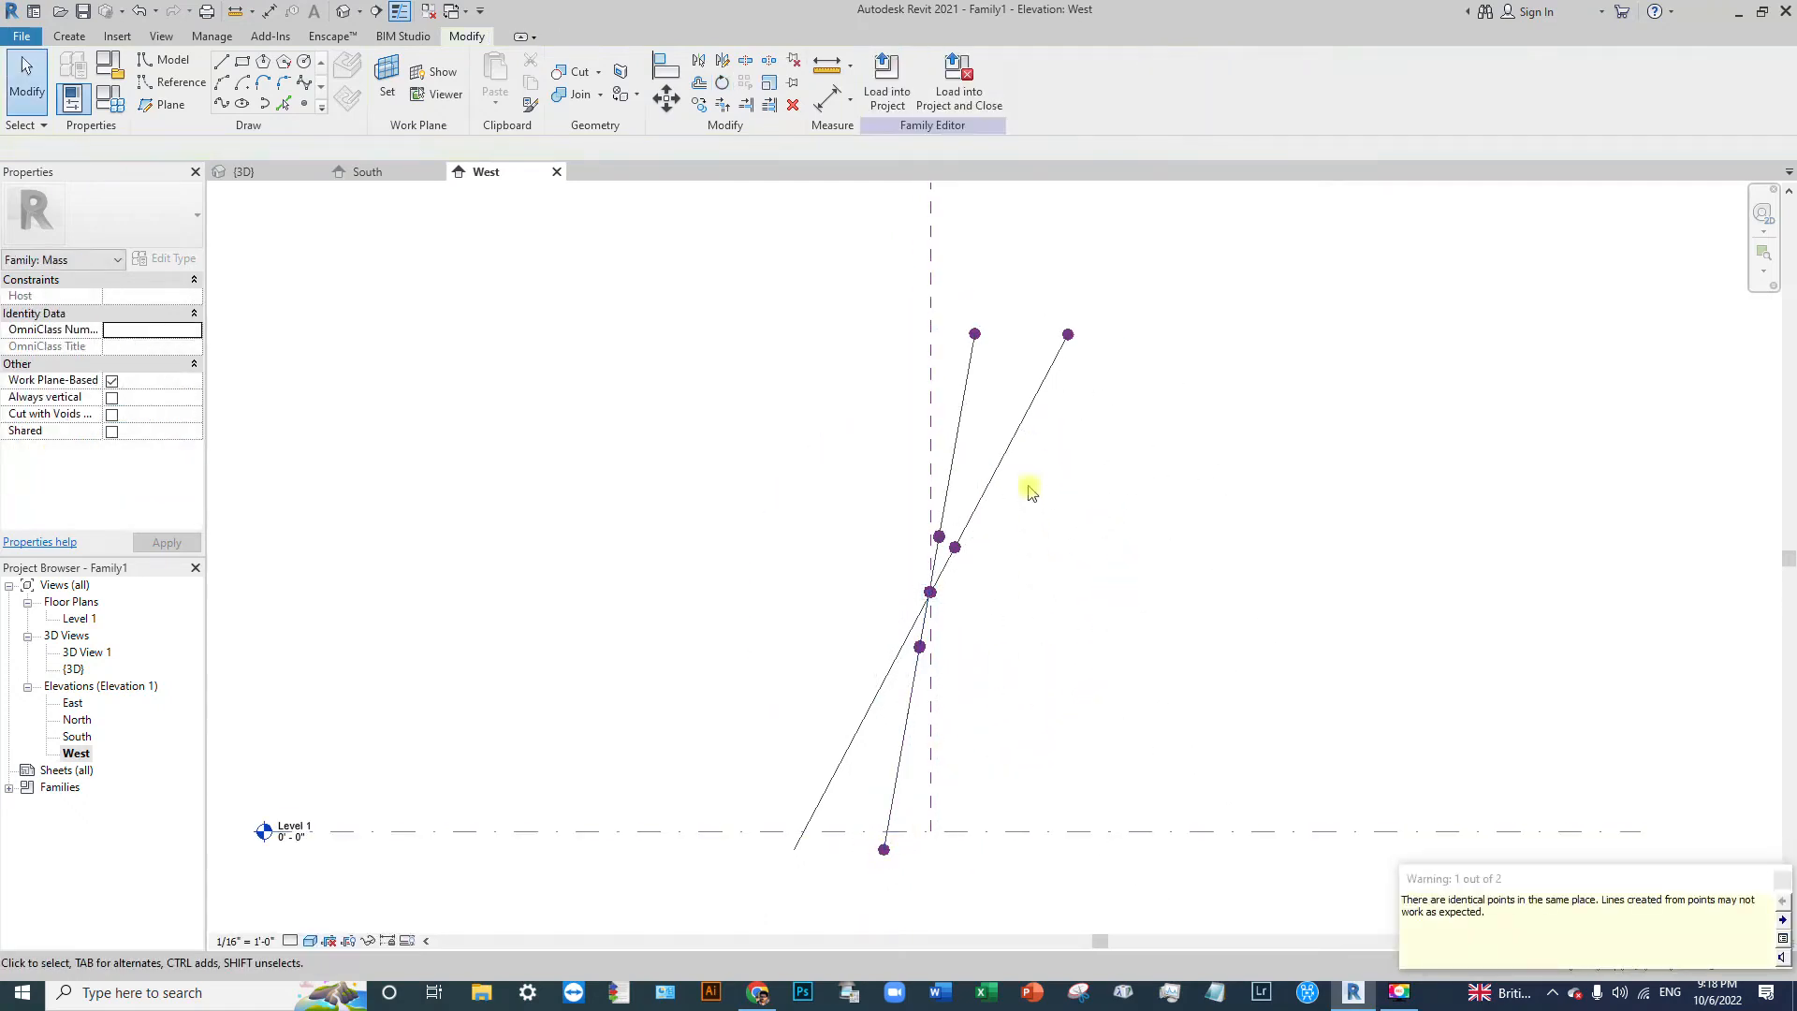
Step: Rotate a copy of the outer spline about the ellipses' crossing point onto the outer ellipse's lower half
left_click(1019, 434)
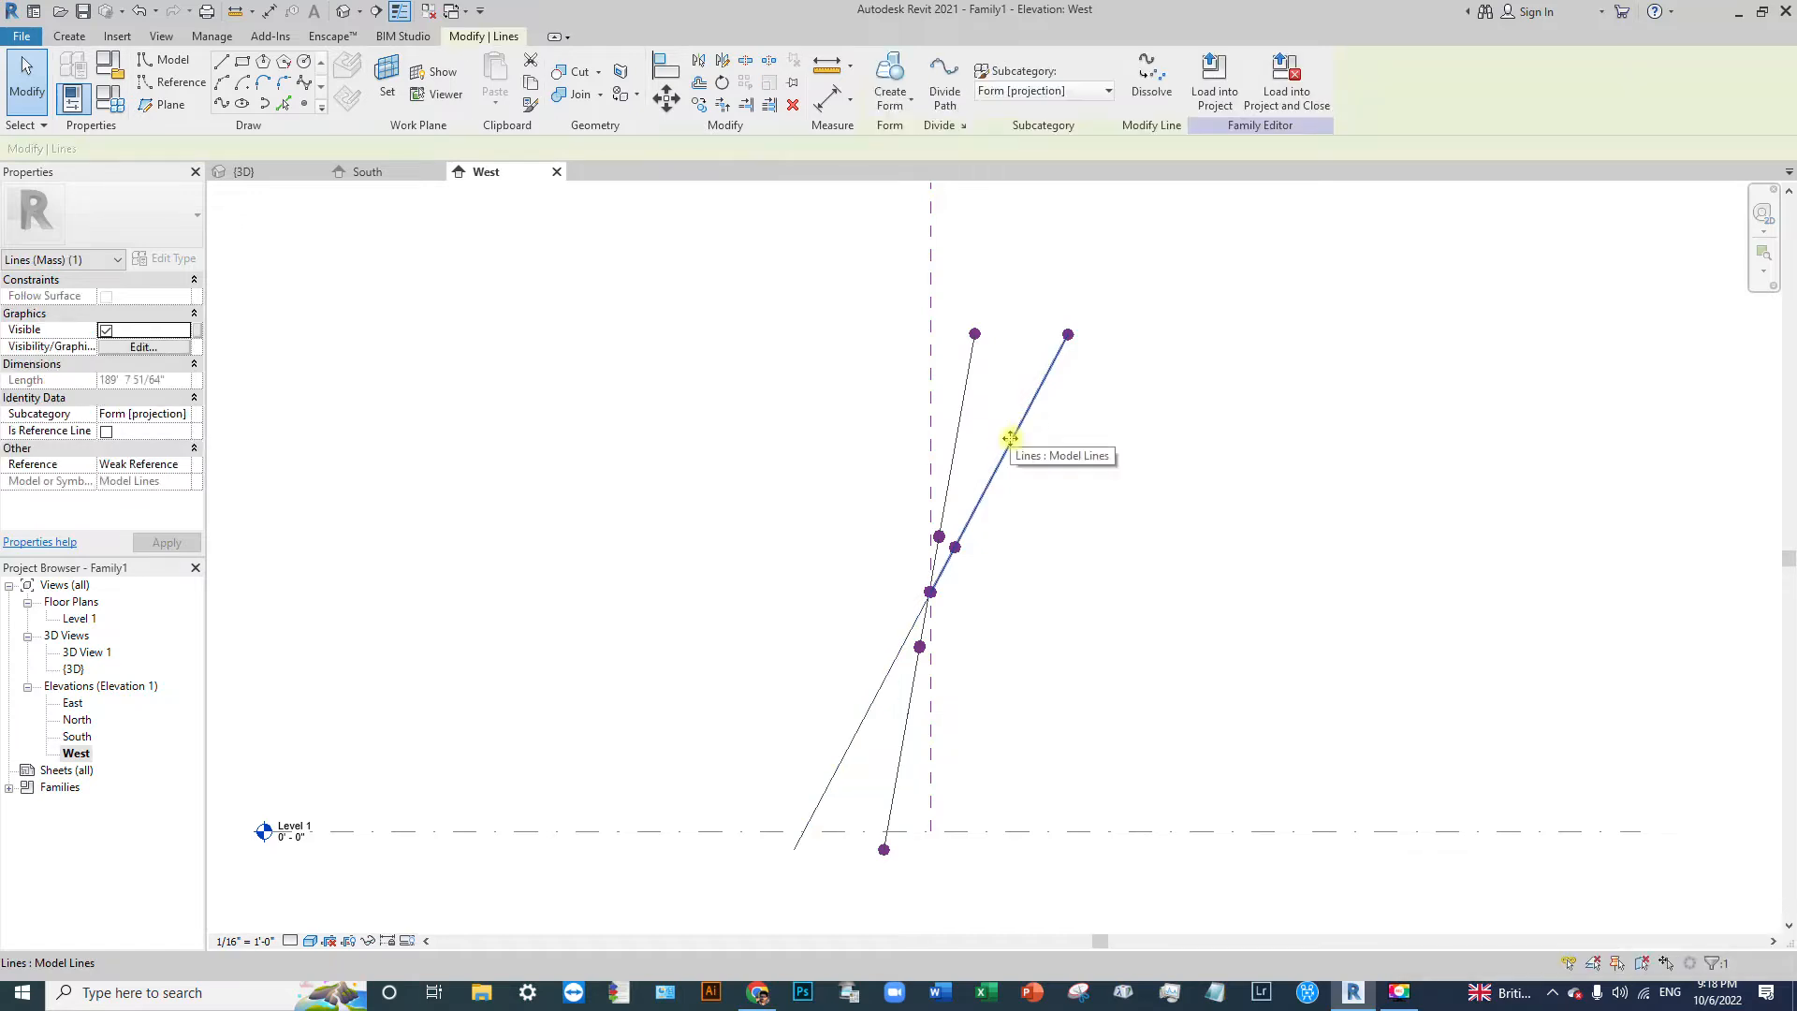
scroll(992, 379, "up", 1)
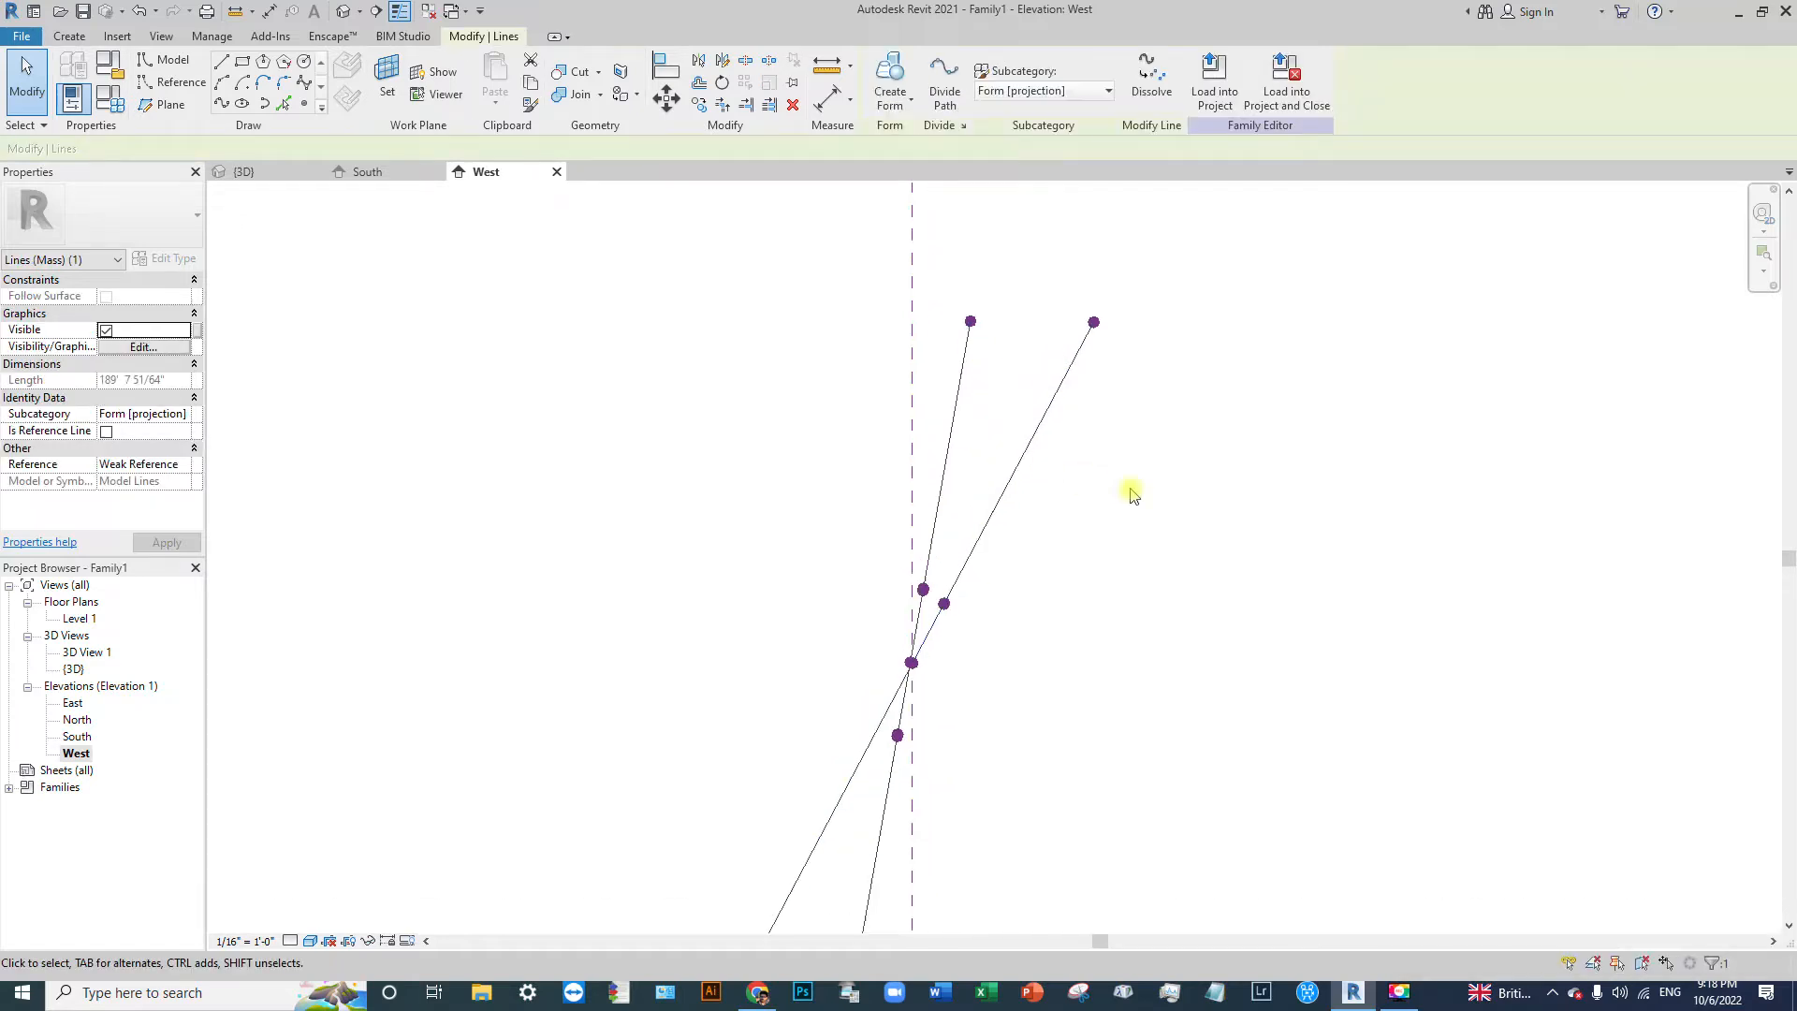
scroll(1246, 273, "down", 1)
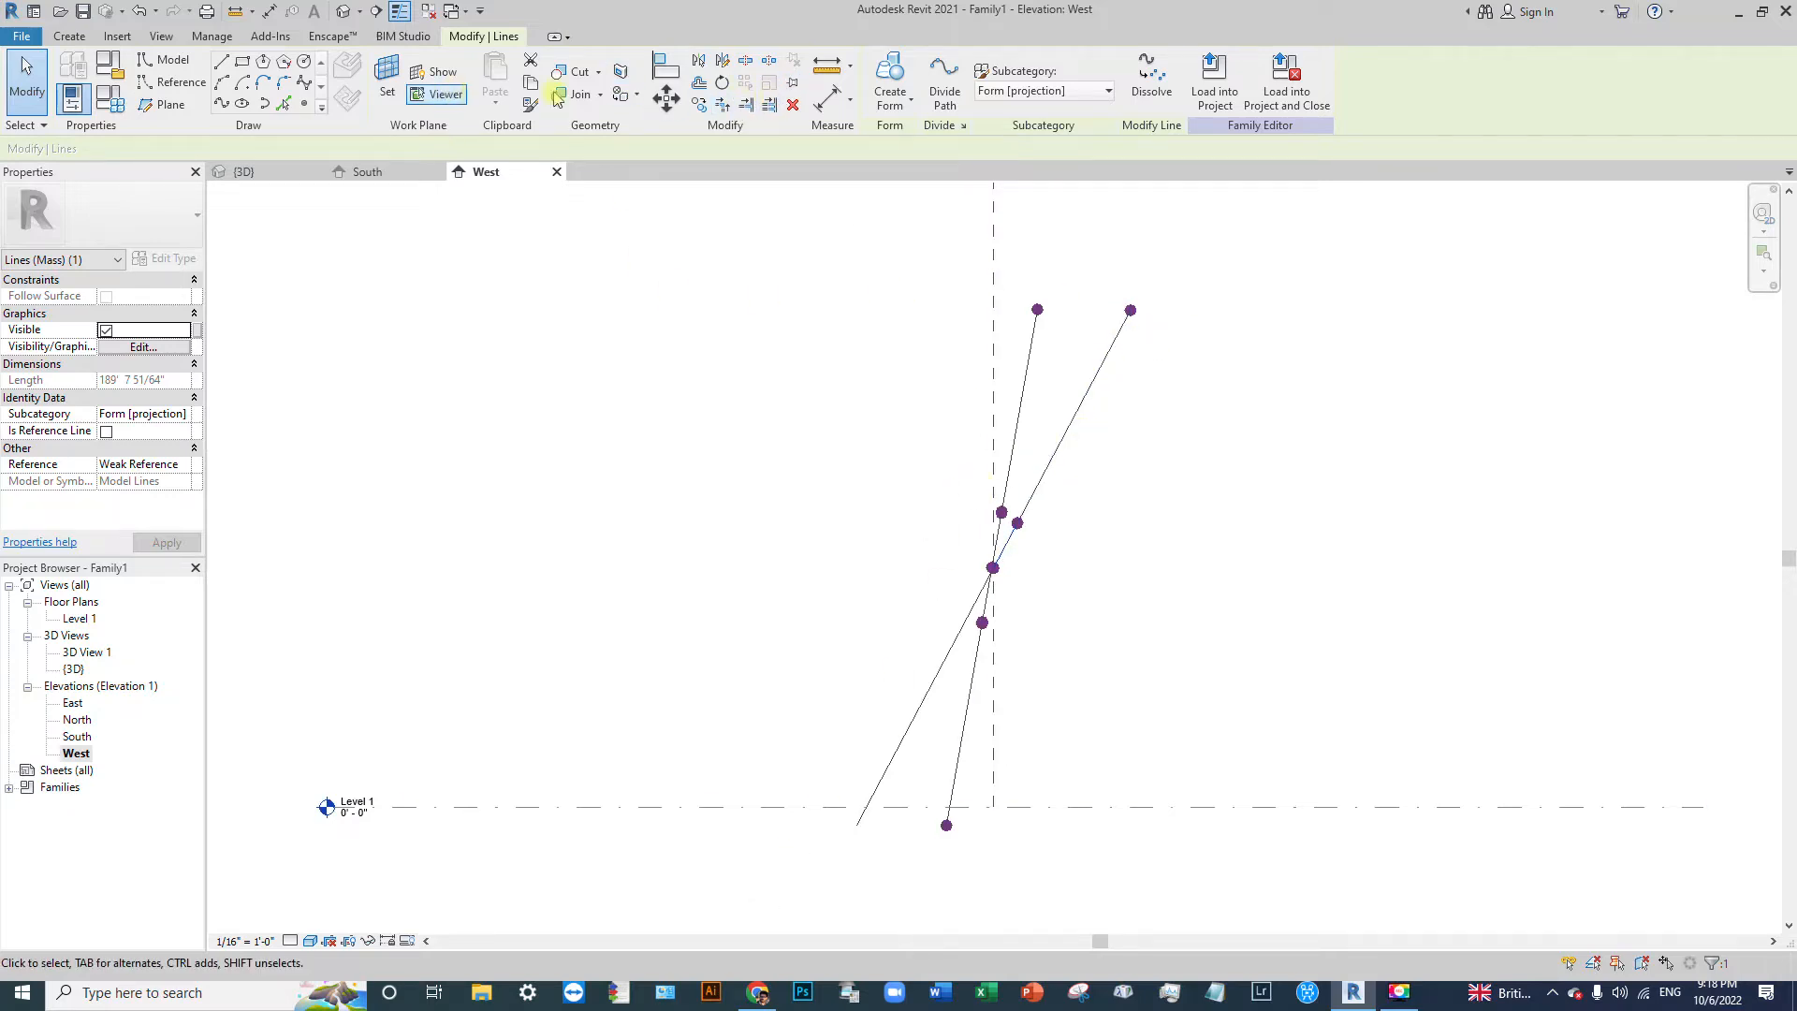
left_click(722, 82)
left_click(174, 147)
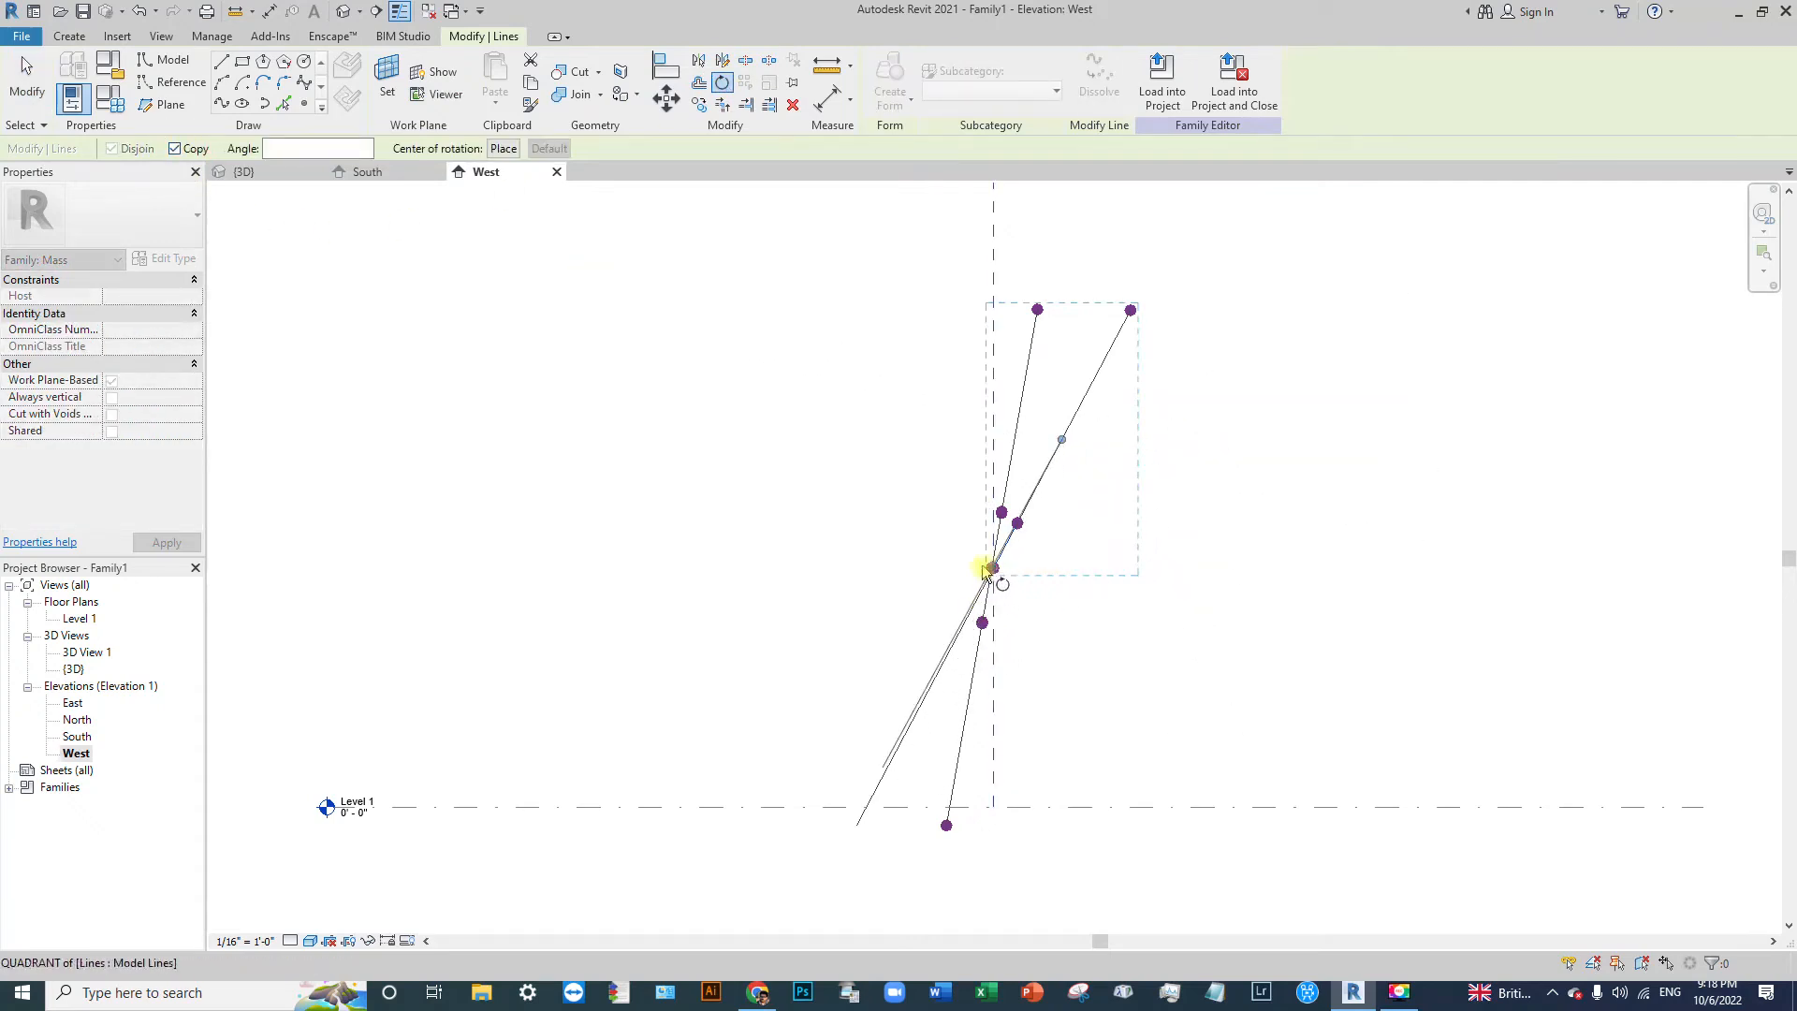
left_click(503, 148)
scroll(1030, 610, "up", 5)
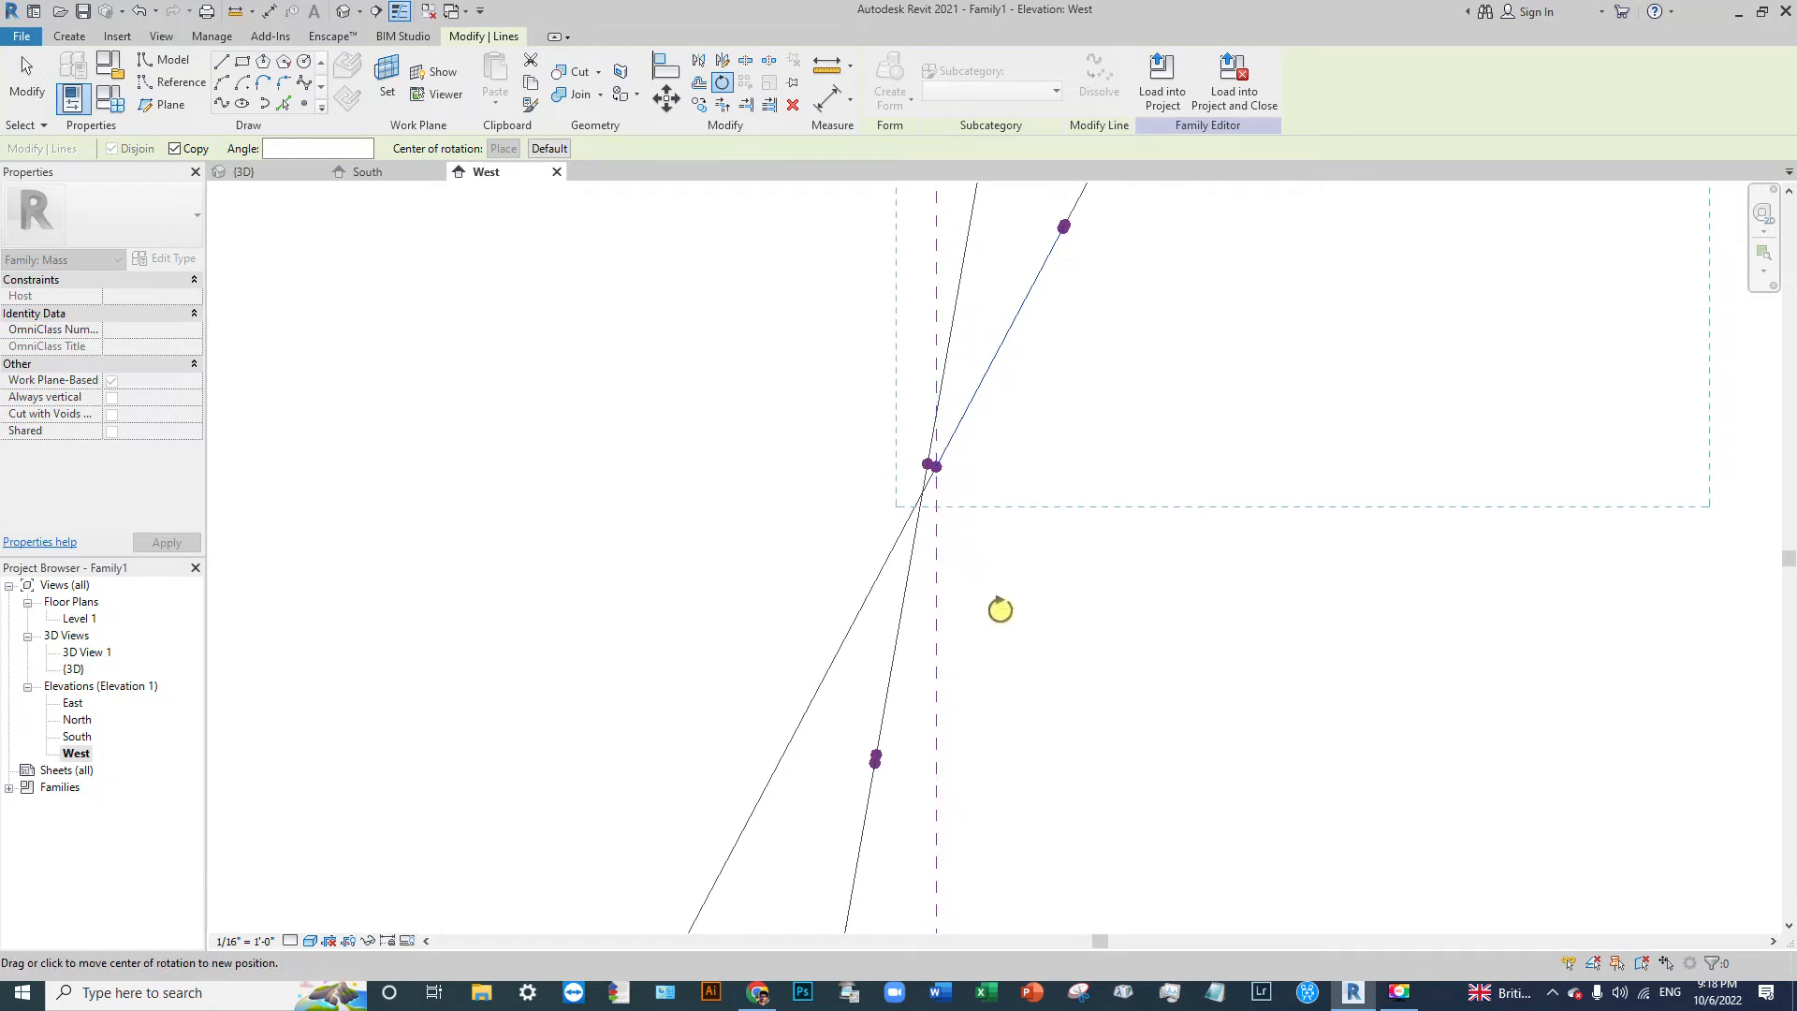
left_click(934, 464)
scroll(915, 619, "down", 5)
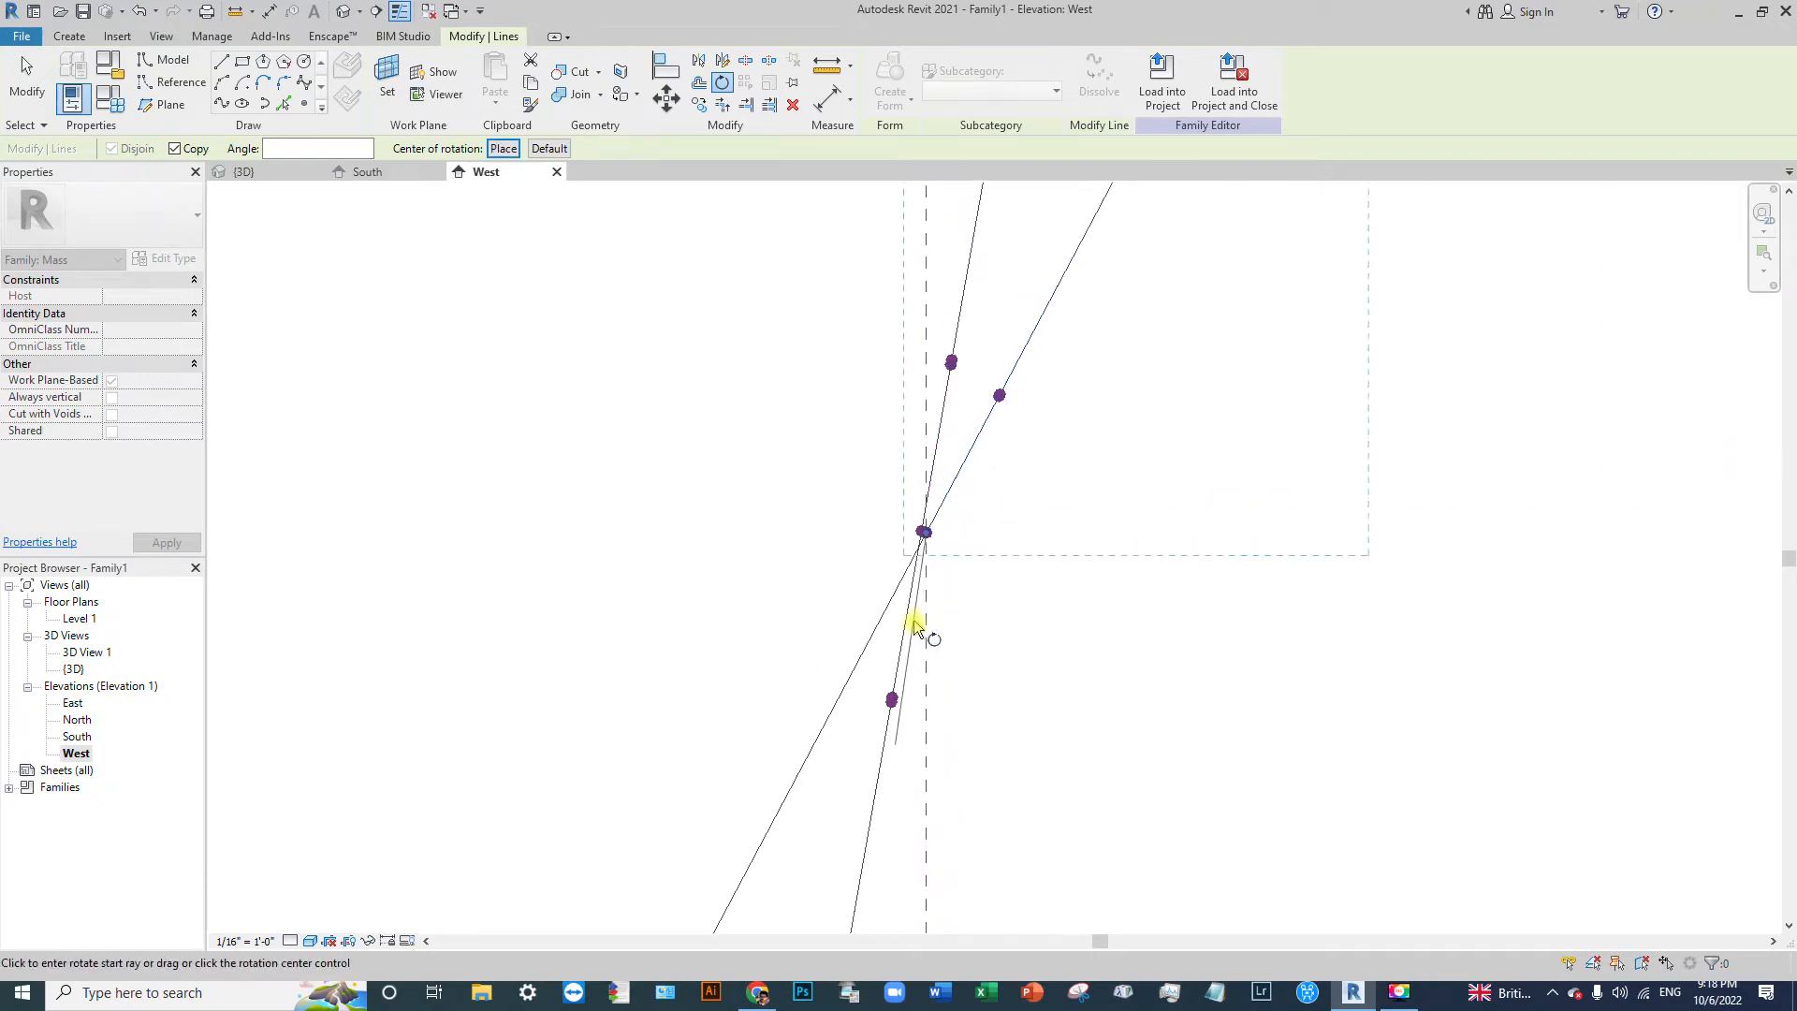
scroll(1020, 374, "down", 3)
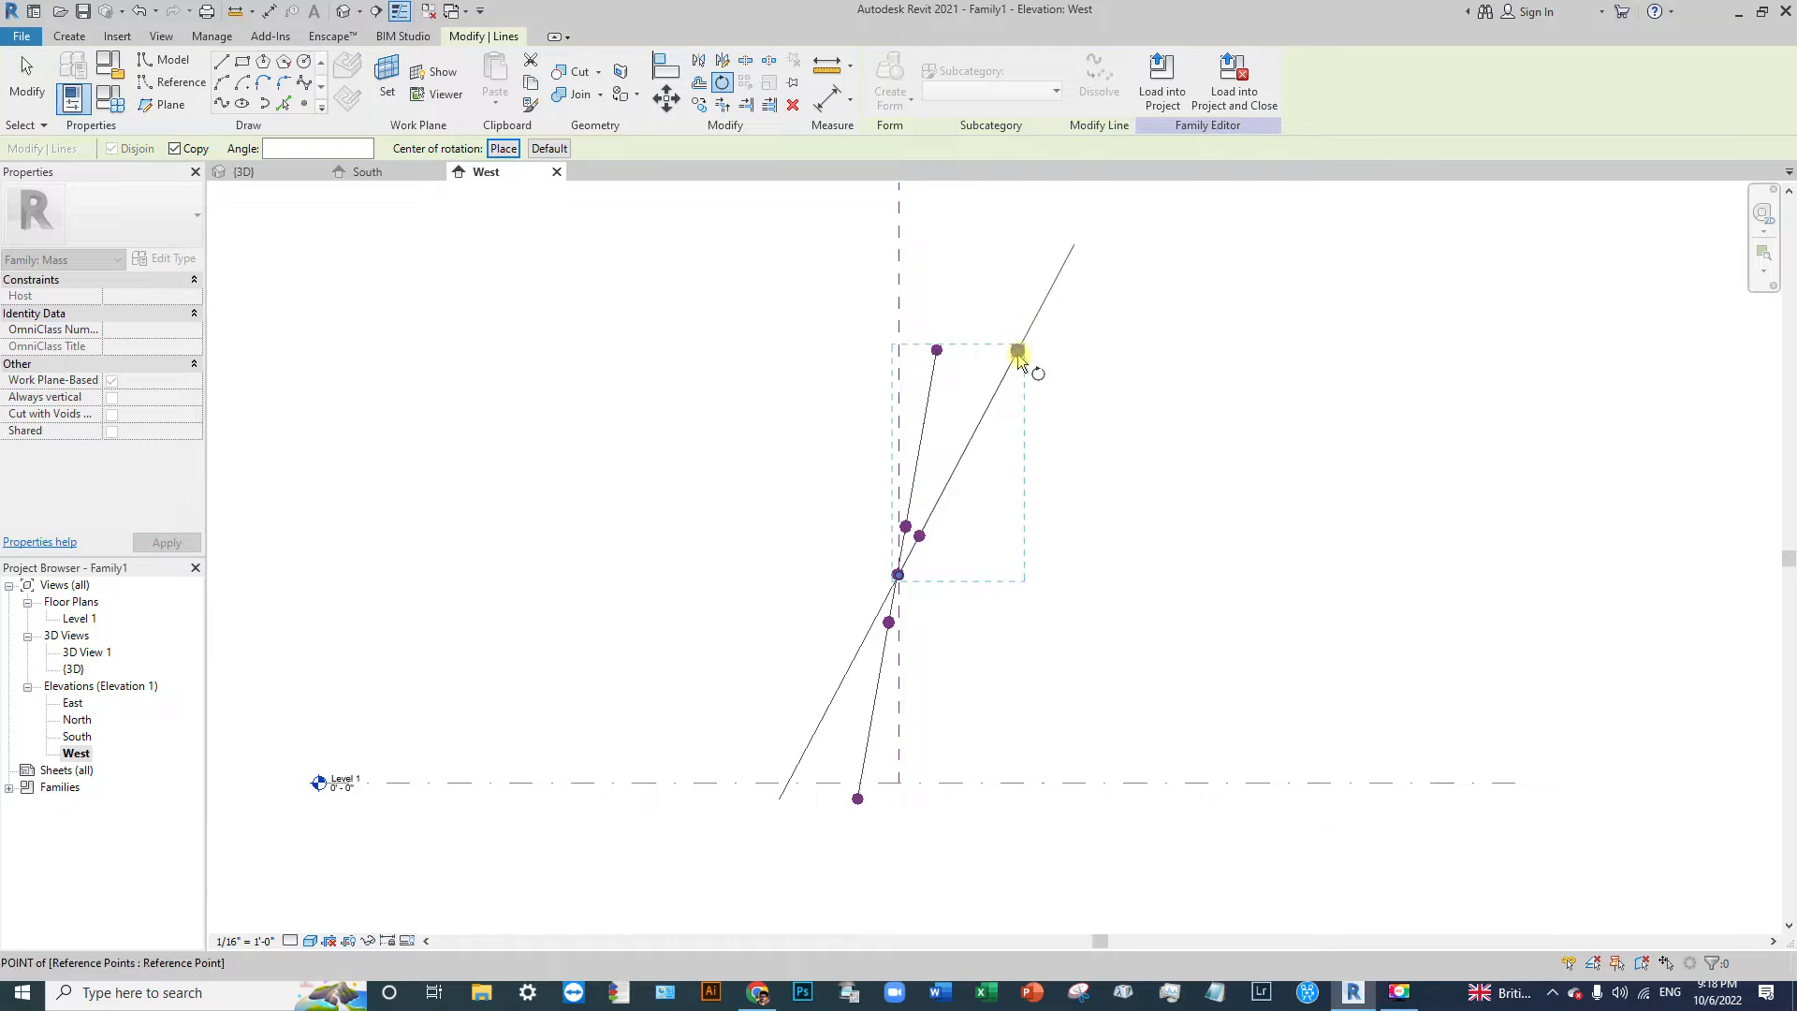
left_click(1018, 356)
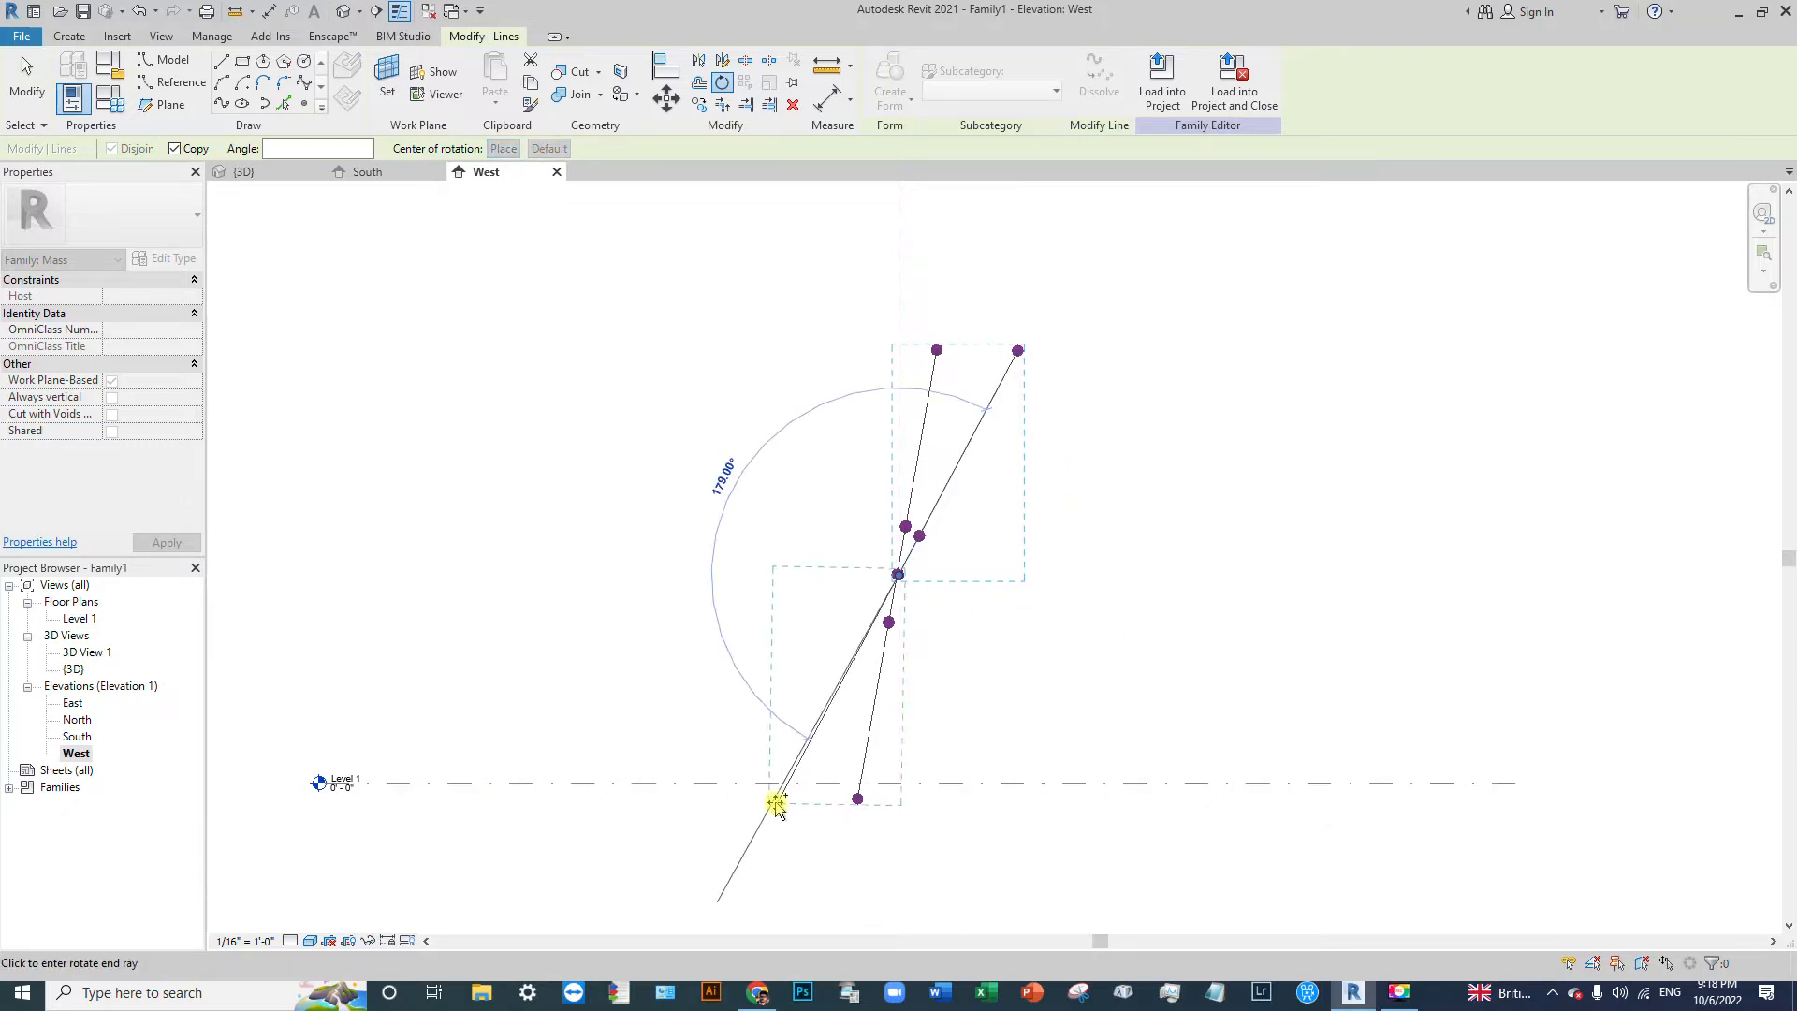
left_click(778, 807)
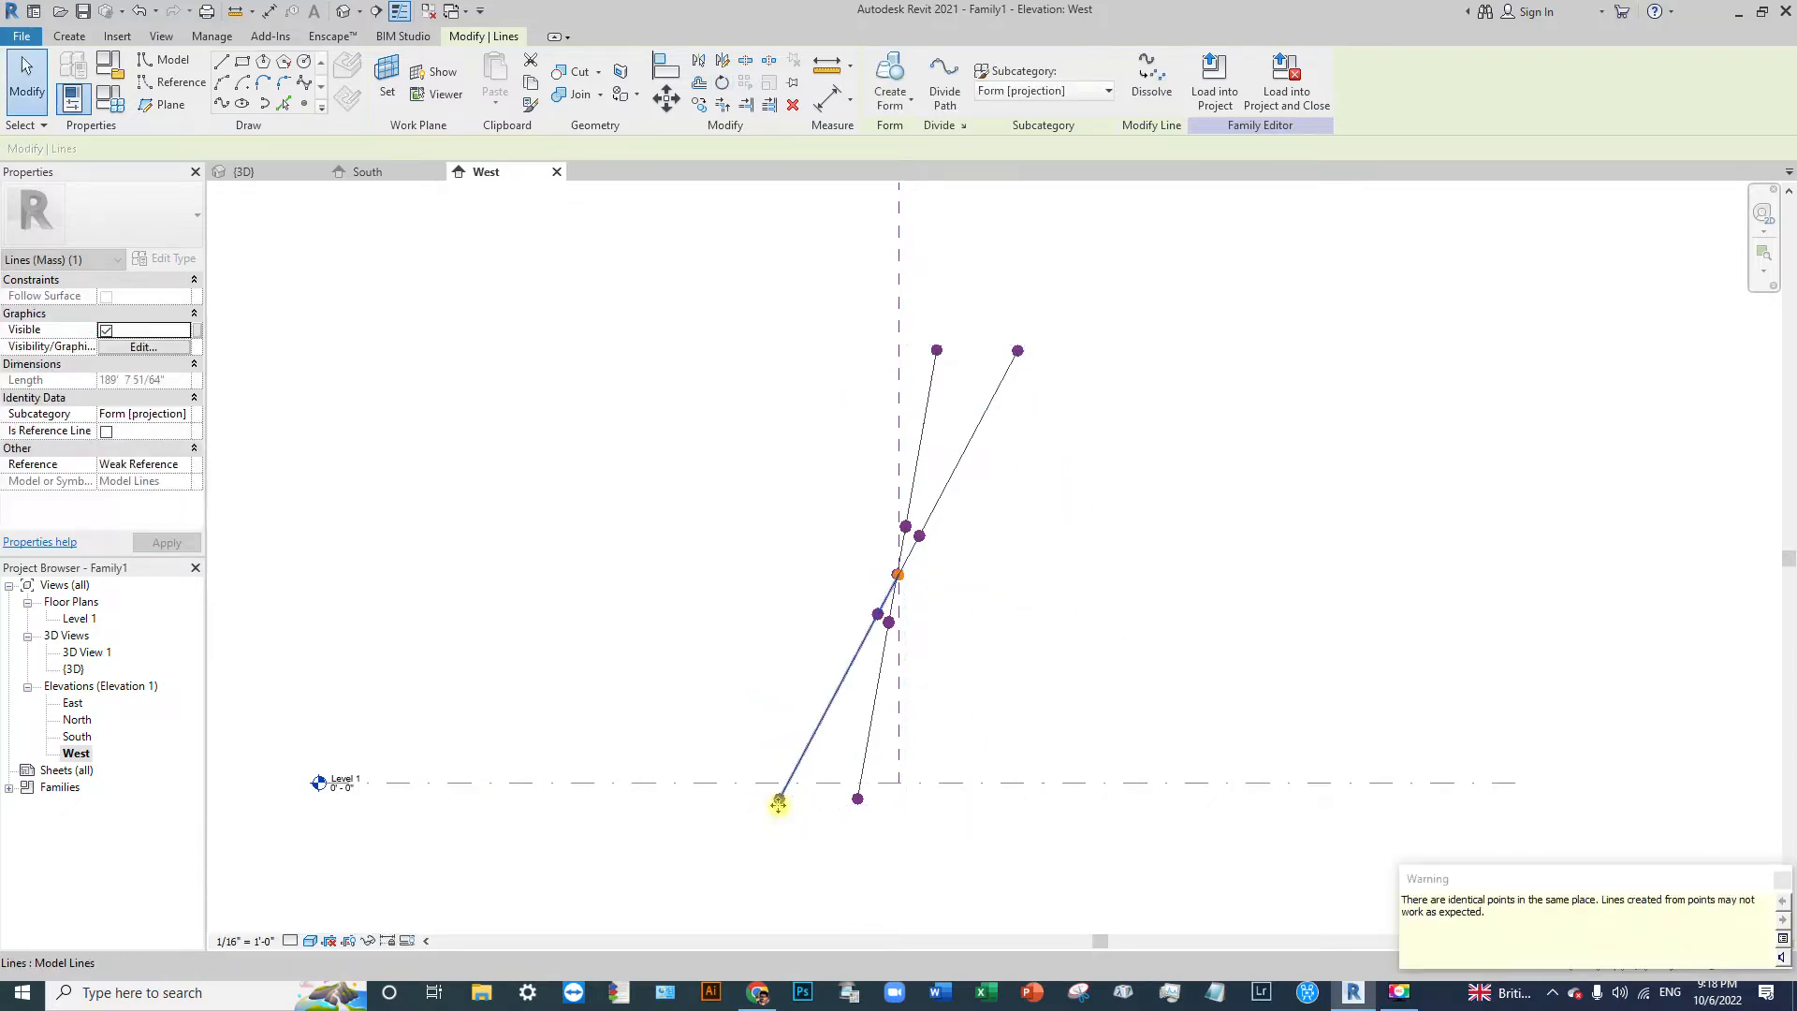
key("Escape")
Step: In the 3D view, delete the original outer and inner ellipses, keeping only the four splines and their points
left_click(340, 13)
middle_click_drag(871, 642, 1191, 341, "shift")
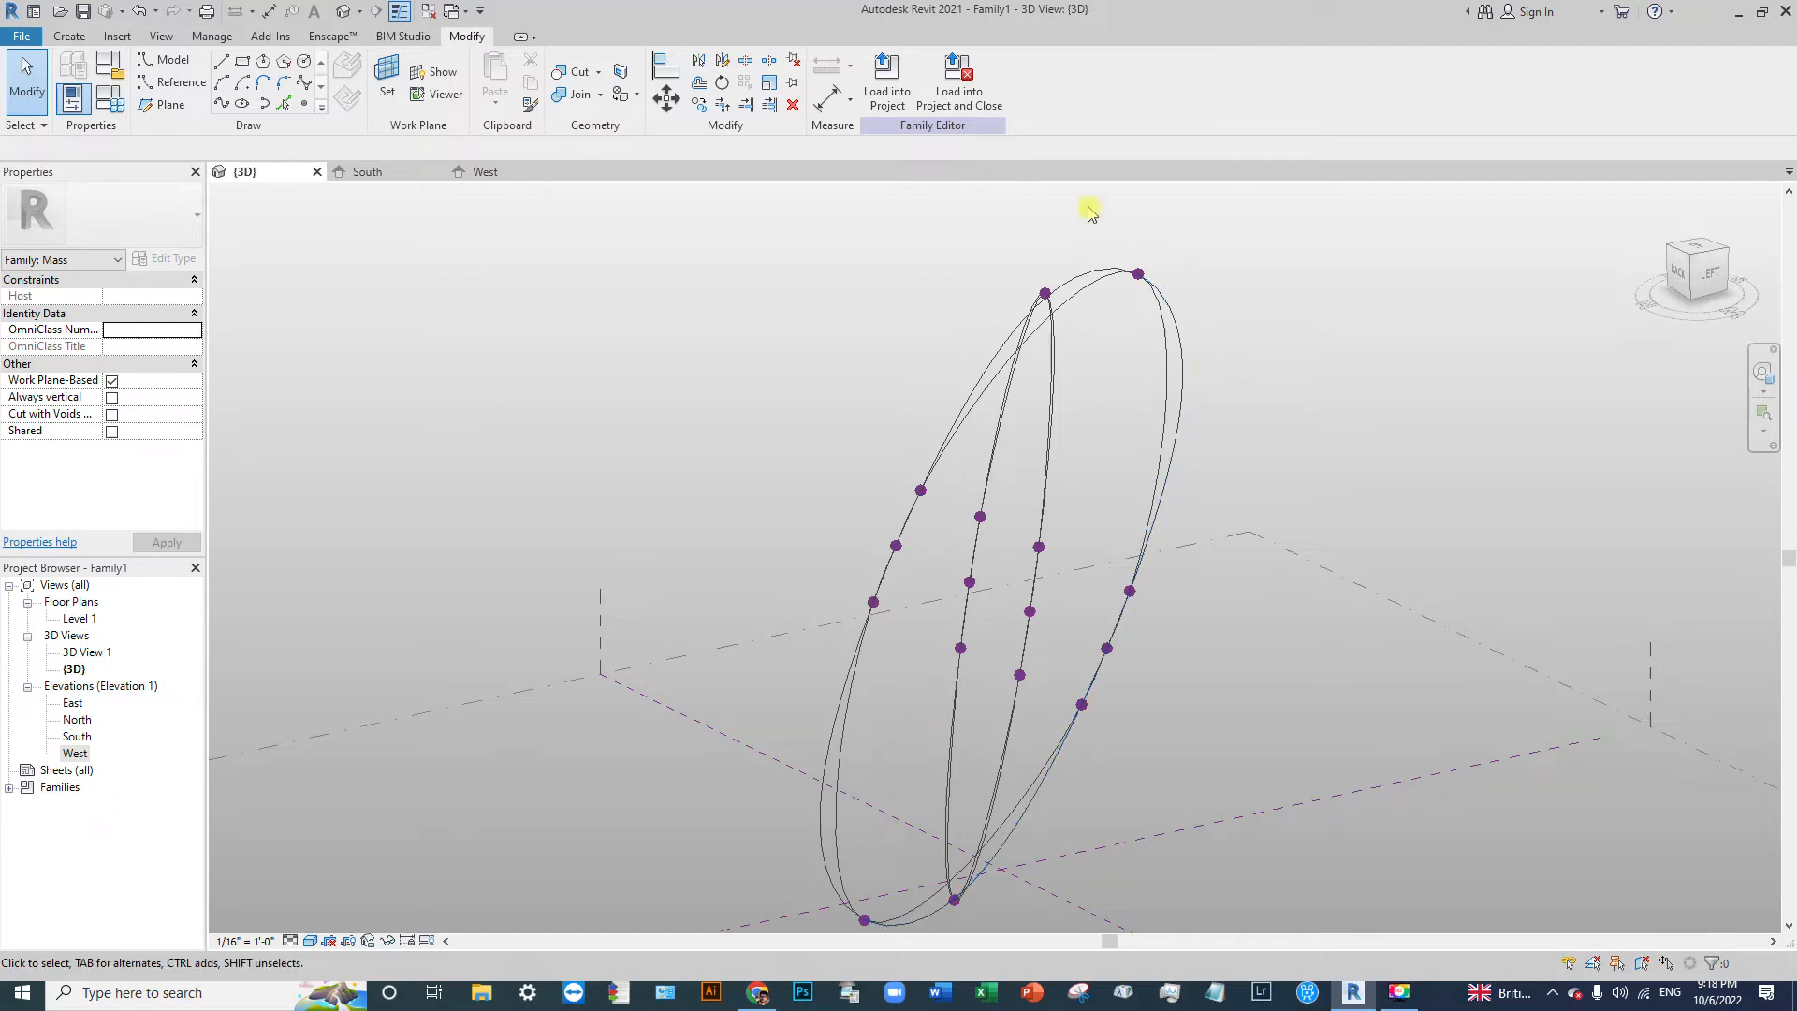
left_click(1177, 344)
key("Delete")
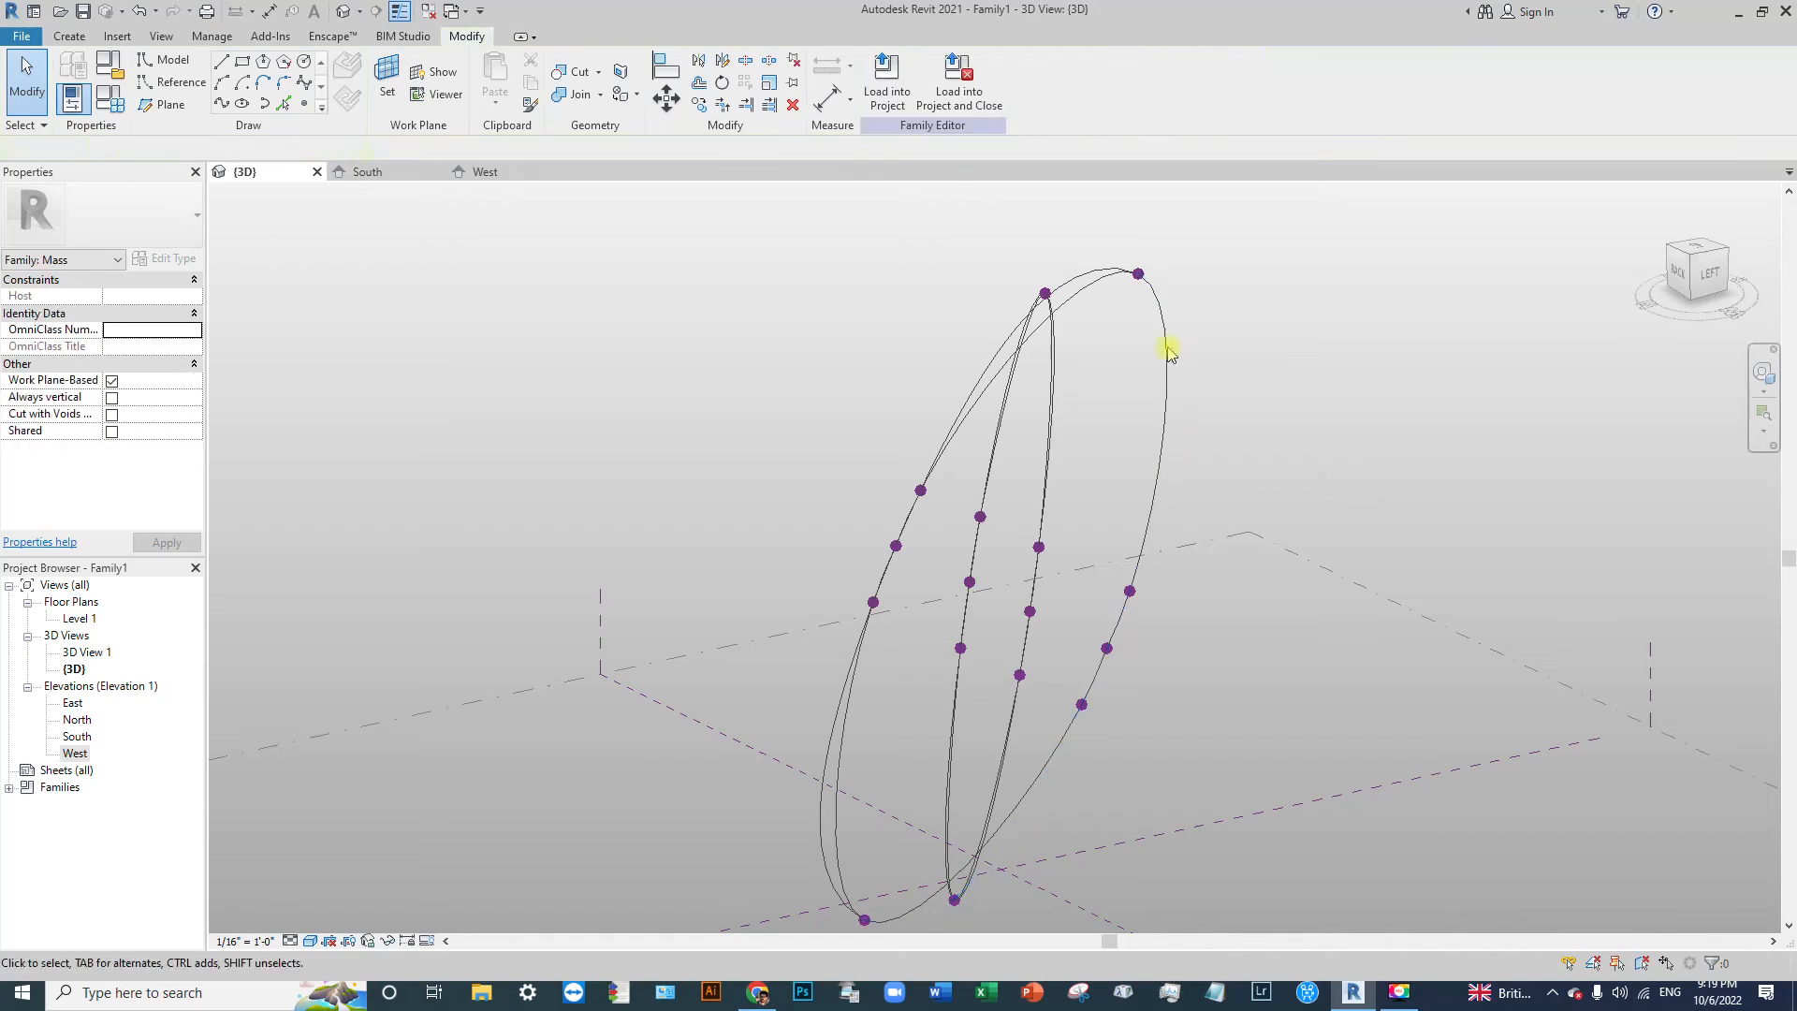
left_click(1075, 281)
key("Delete")
left_click(1056, 372)
key("Delete")
scroll(1074, 393, "down", 3)
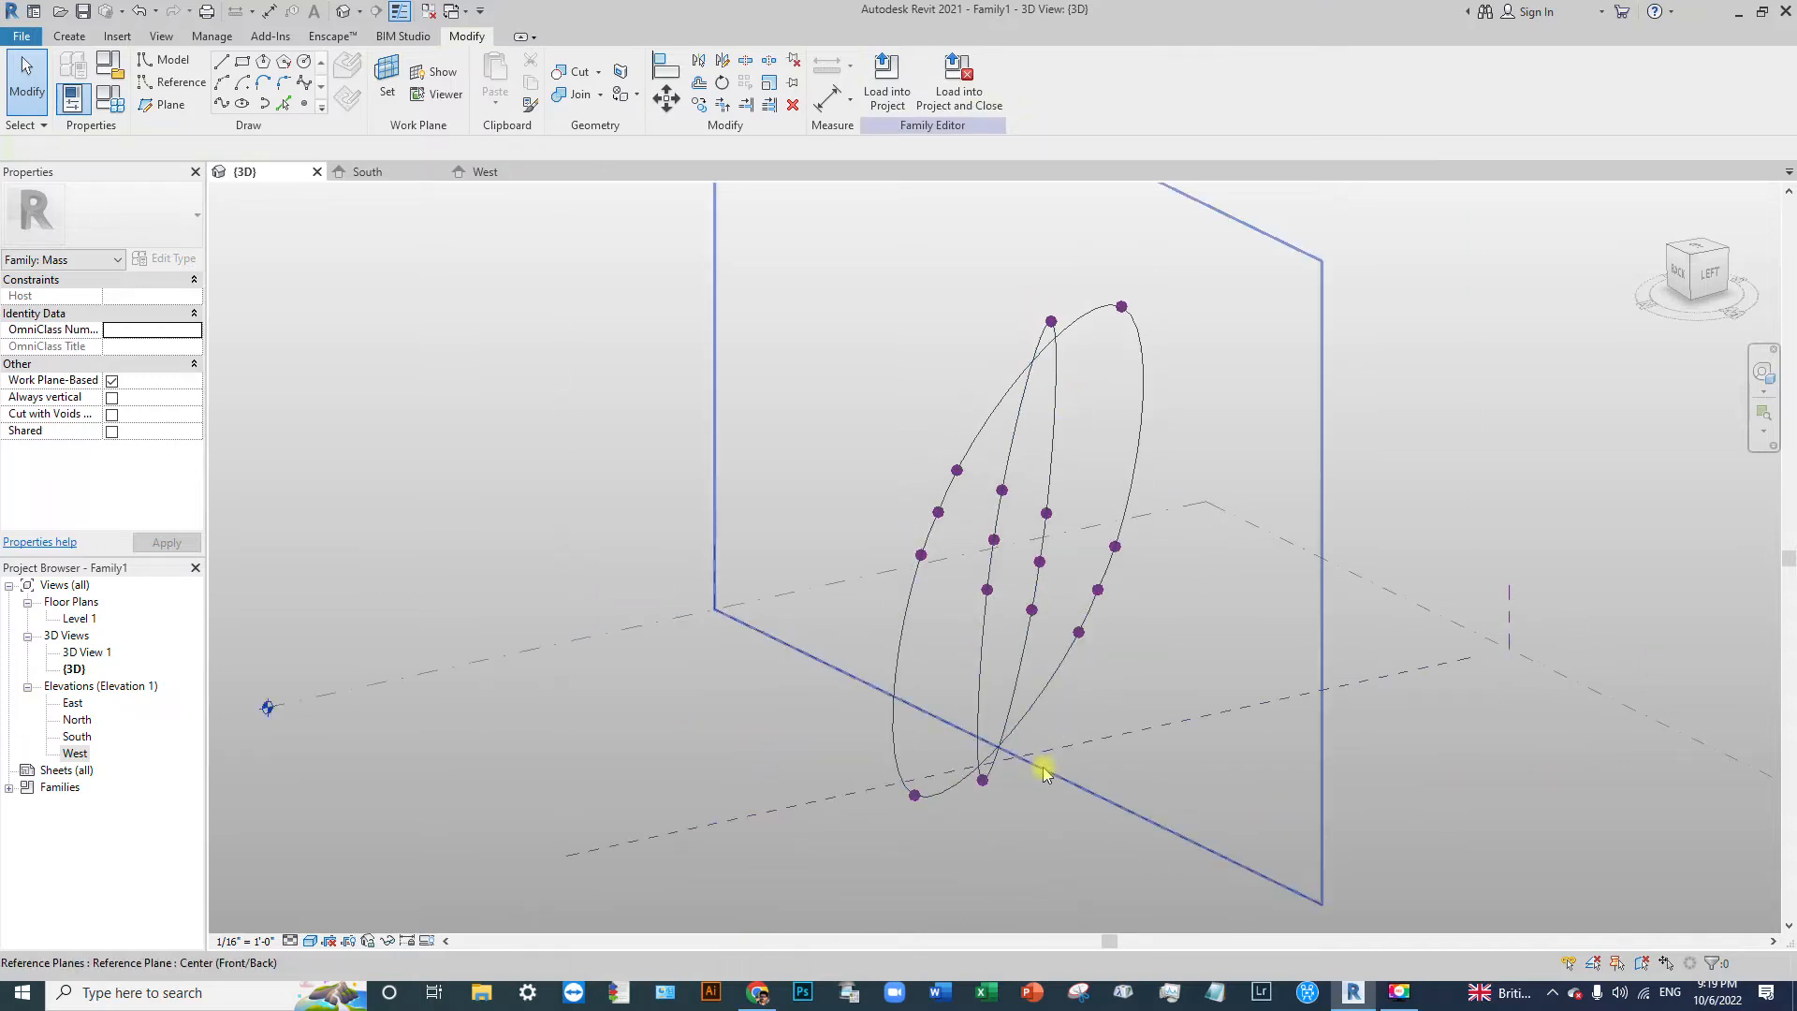
Step: Convert all four splines of the outer and inner loops into reference lines
left_click(1025, 708)
scroll(974, 654, "up", 1)
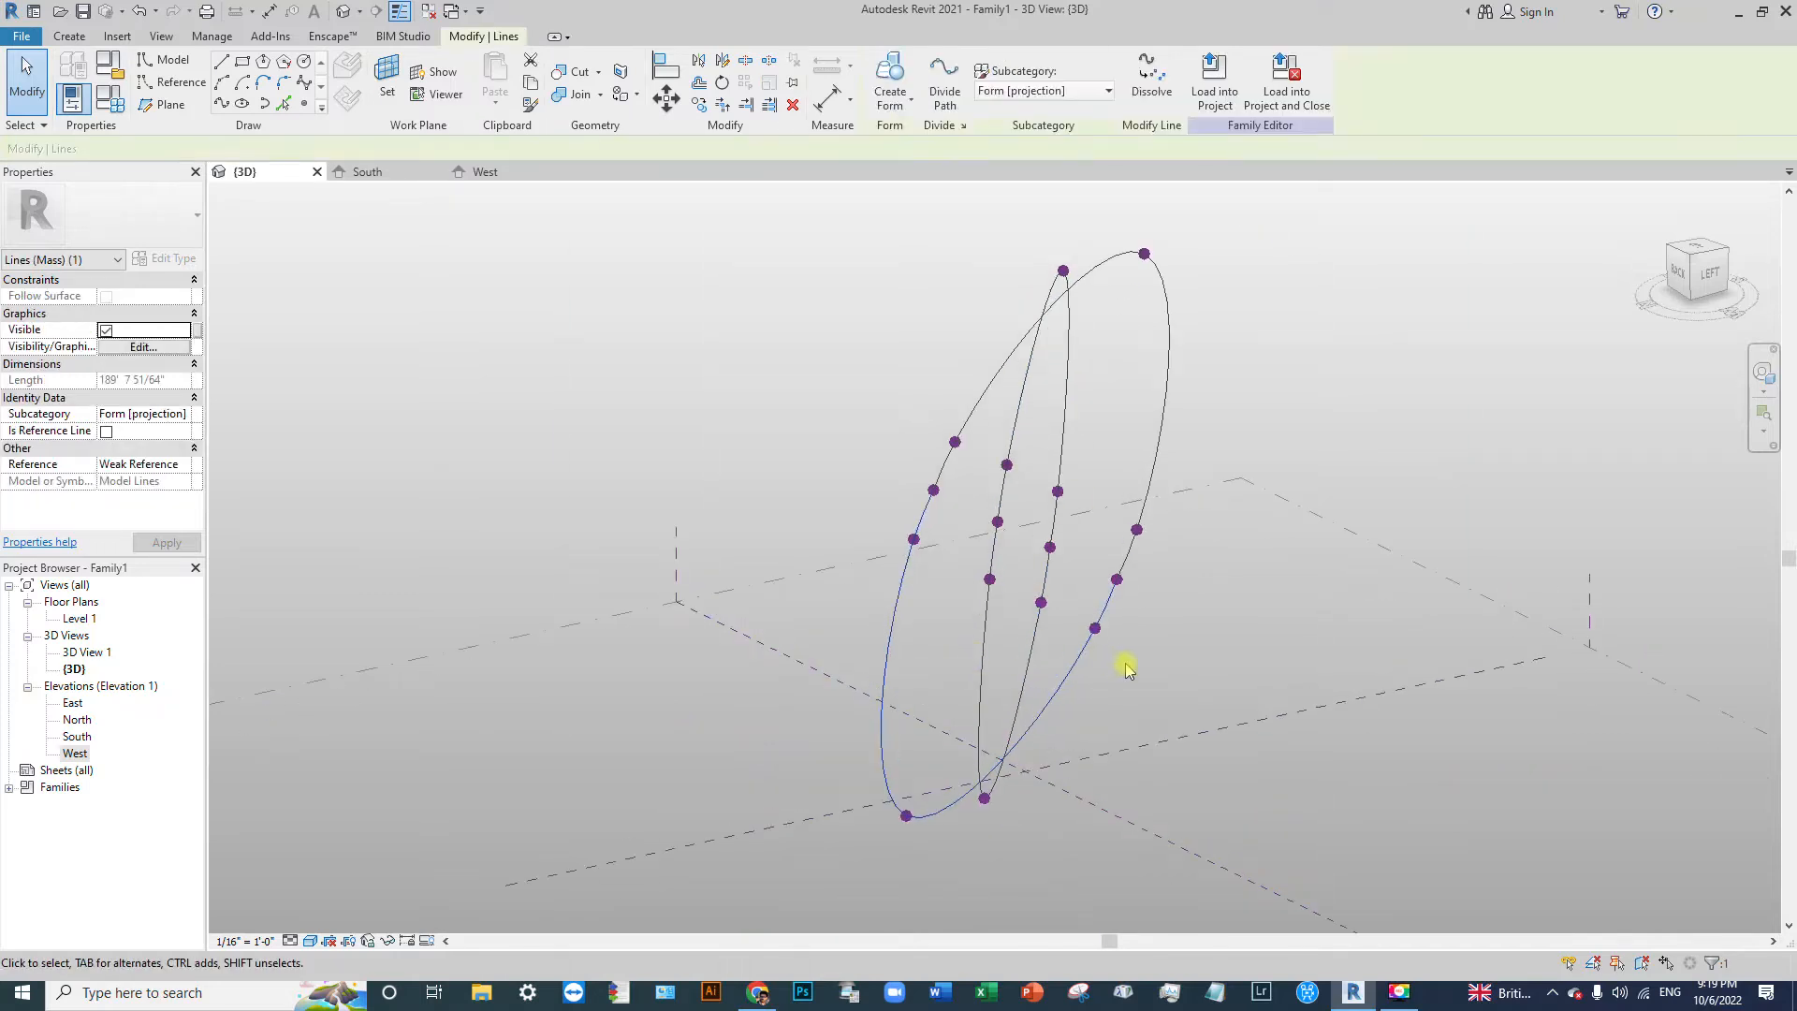
left_click(1173, 373, "ctrl")
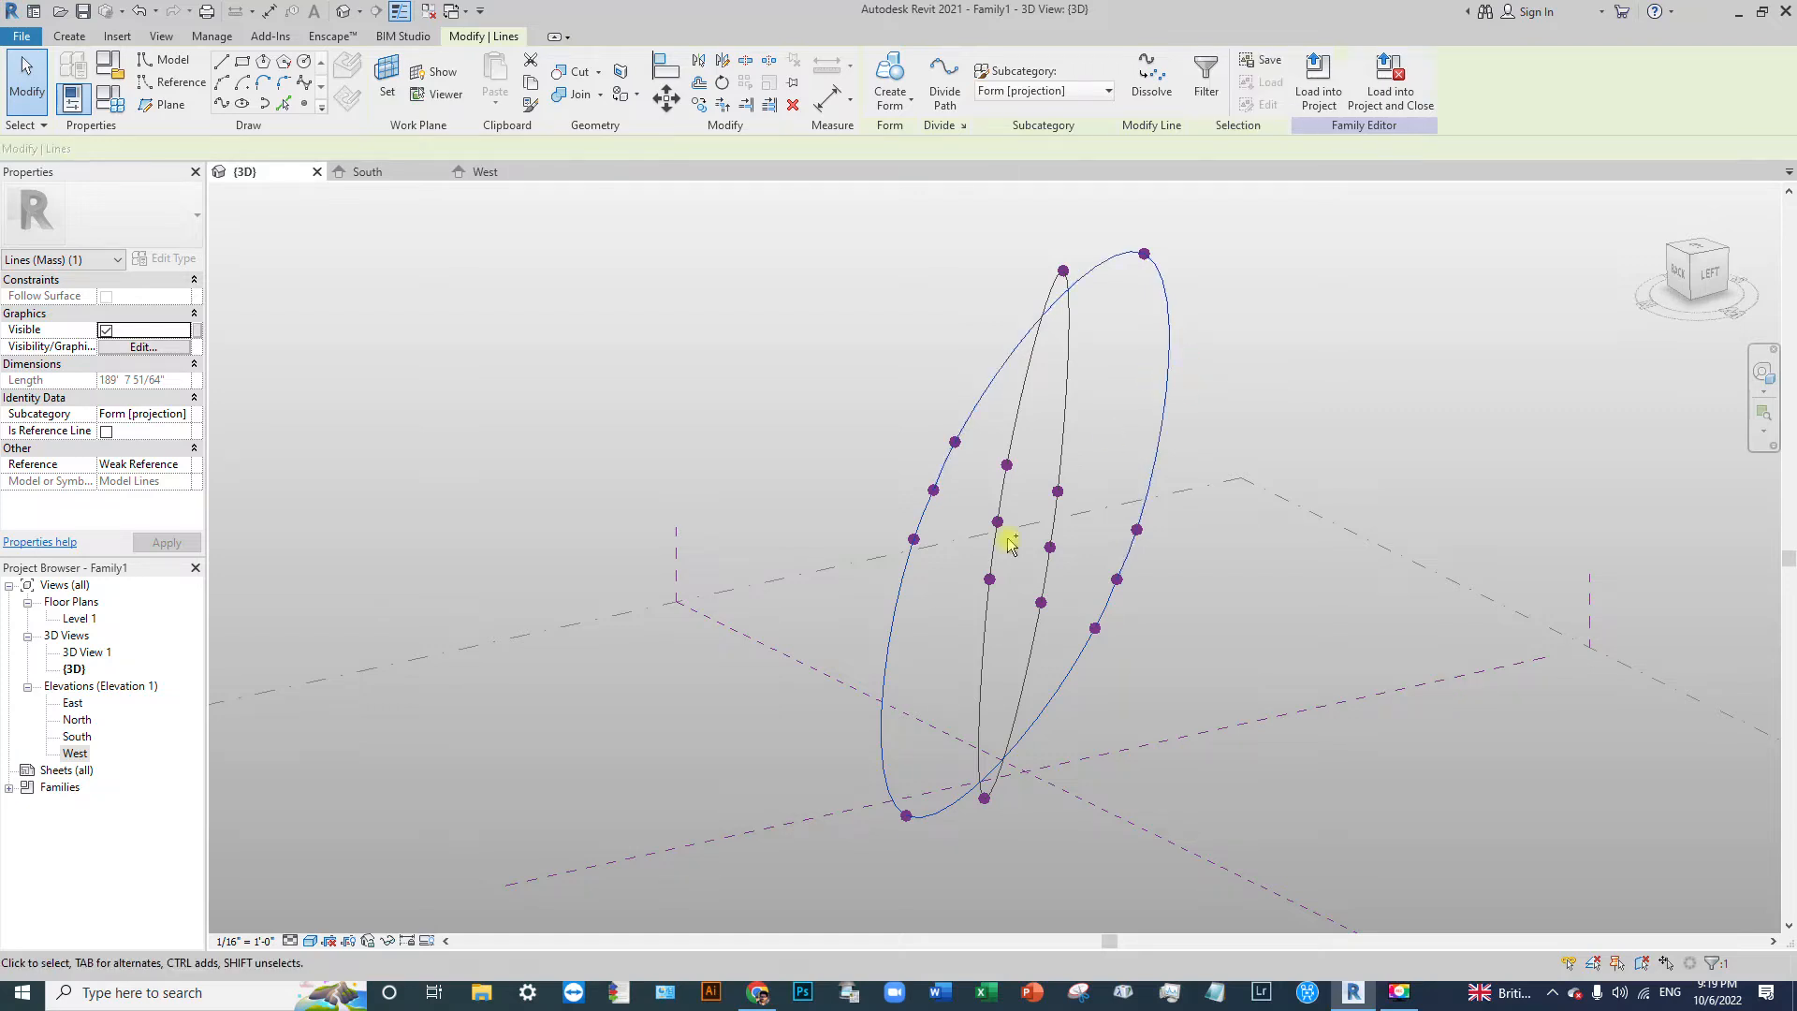
left_click(107, 433)
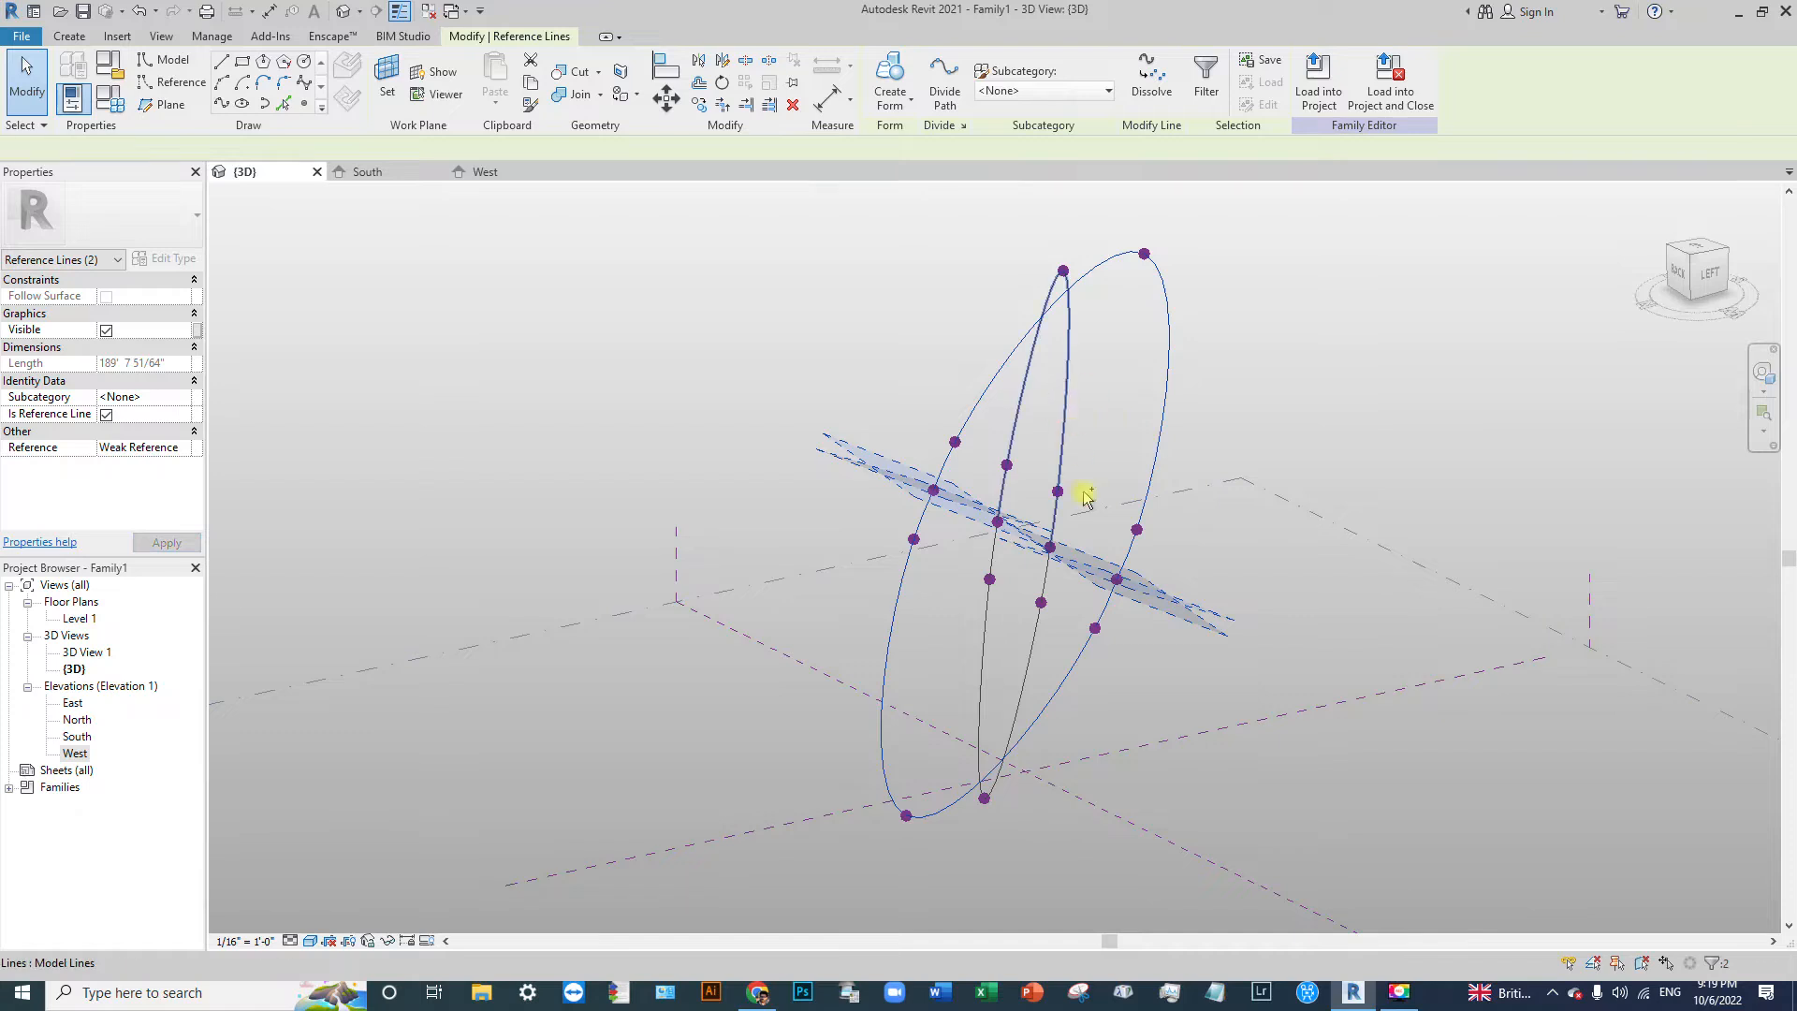
left_click(1022, 697, "ctrl")
left_click(1020, 687, "ctrl")
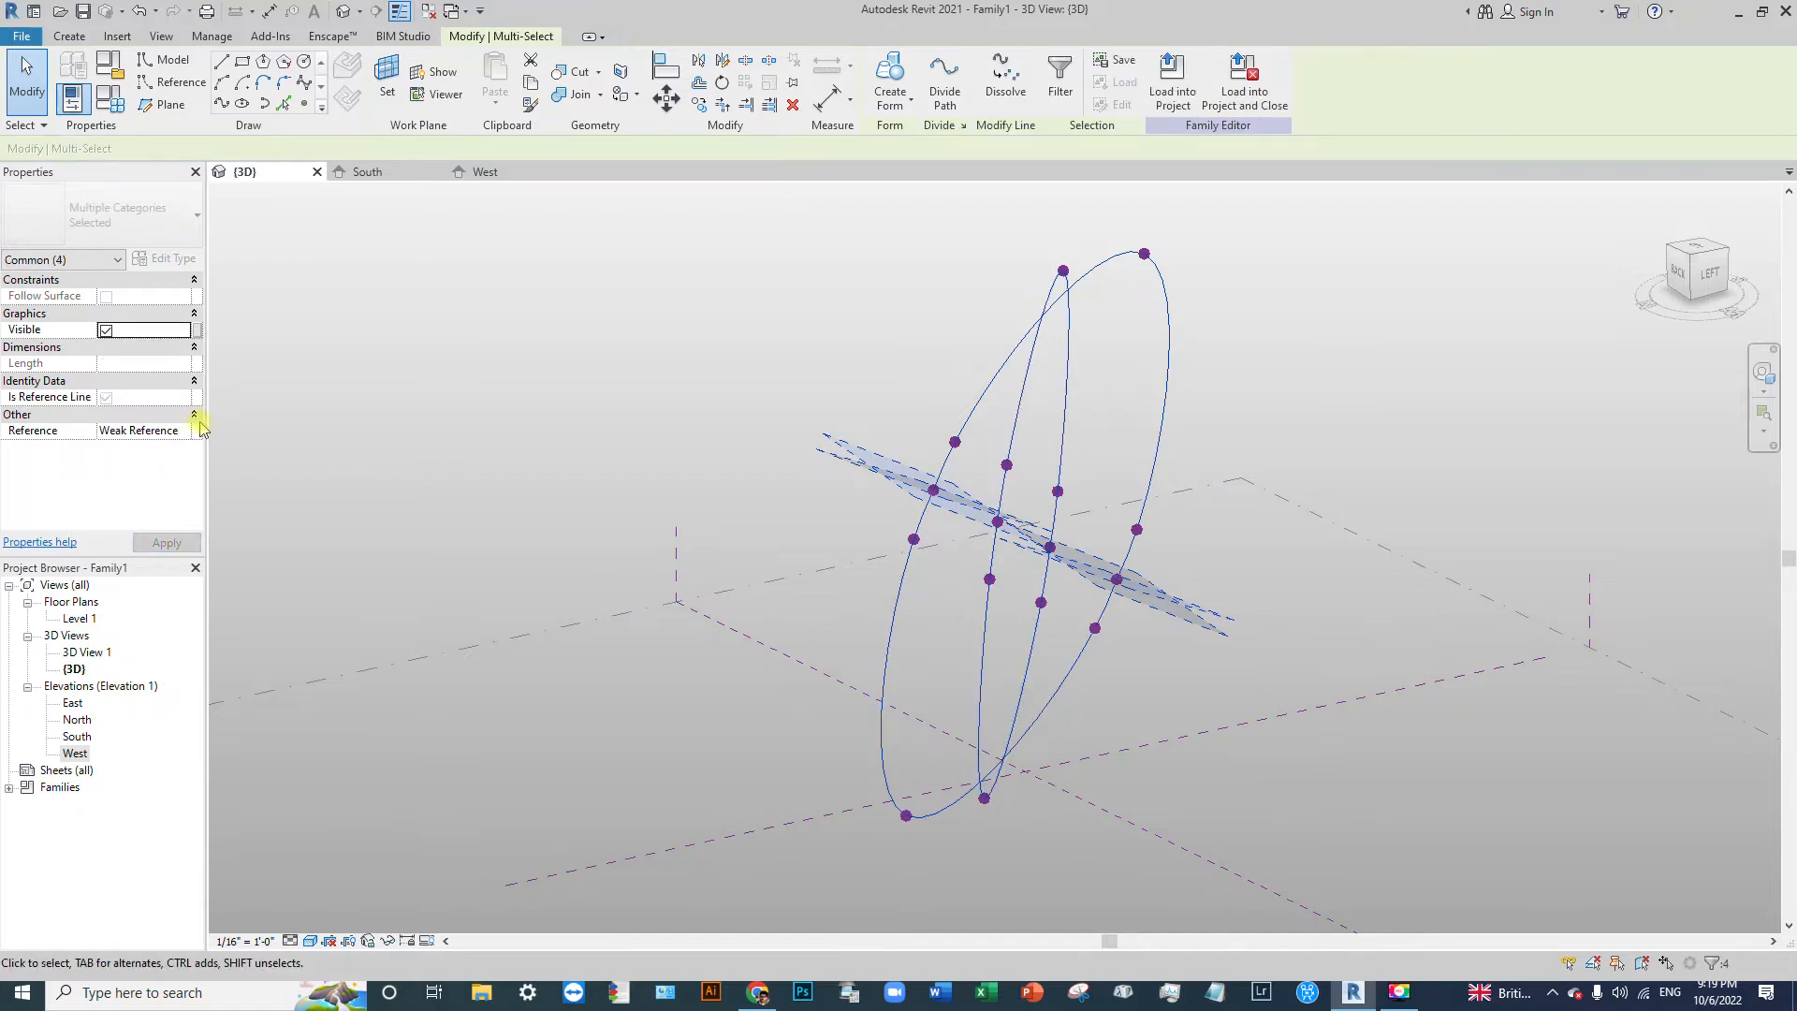
left_click(104, 399)
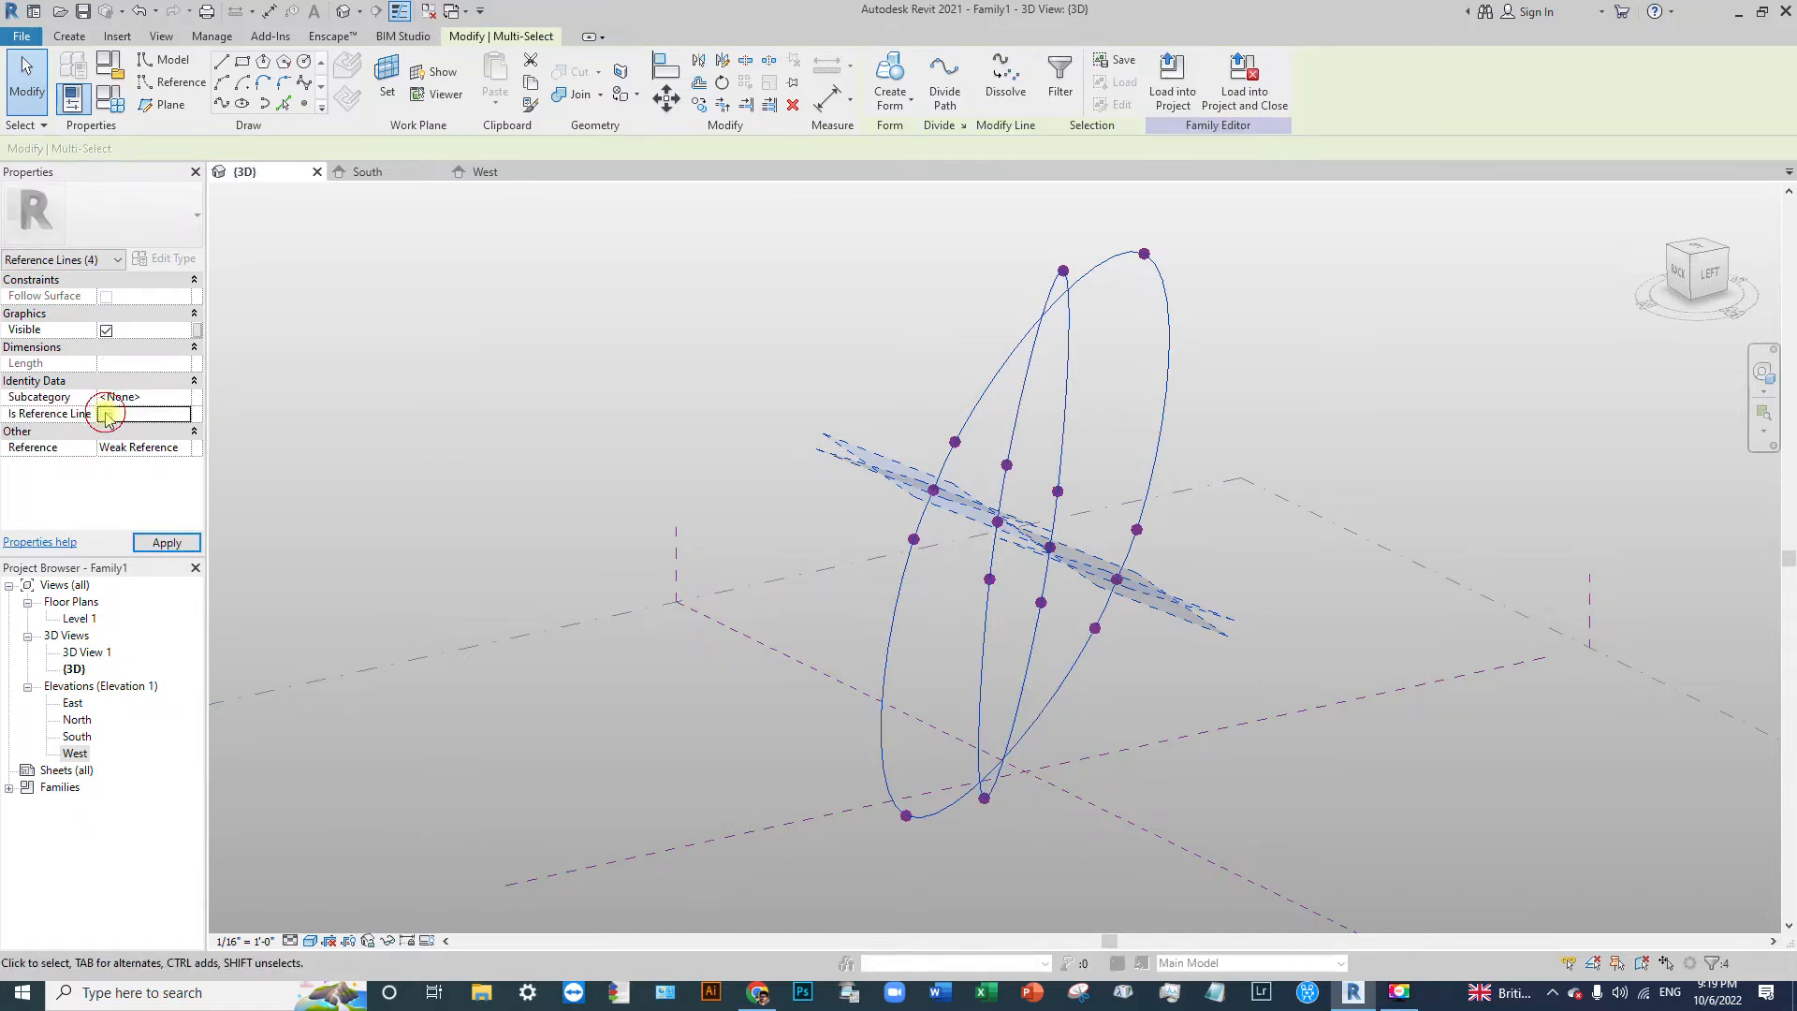
left_click(105, 415)
left_click(107, 430)
left_click(1483, 381)
Step: Create a surface form between the upper inner and upper outer spline reference lines
mouse_move(1178, 496)
middle_mouse_down("shift")
mouse_move(1083, 509)
mouse_move(1216, 522)
mouse_move(1167, 525)
mouse_move(1063, 365)
middle_mouse_up("shift")
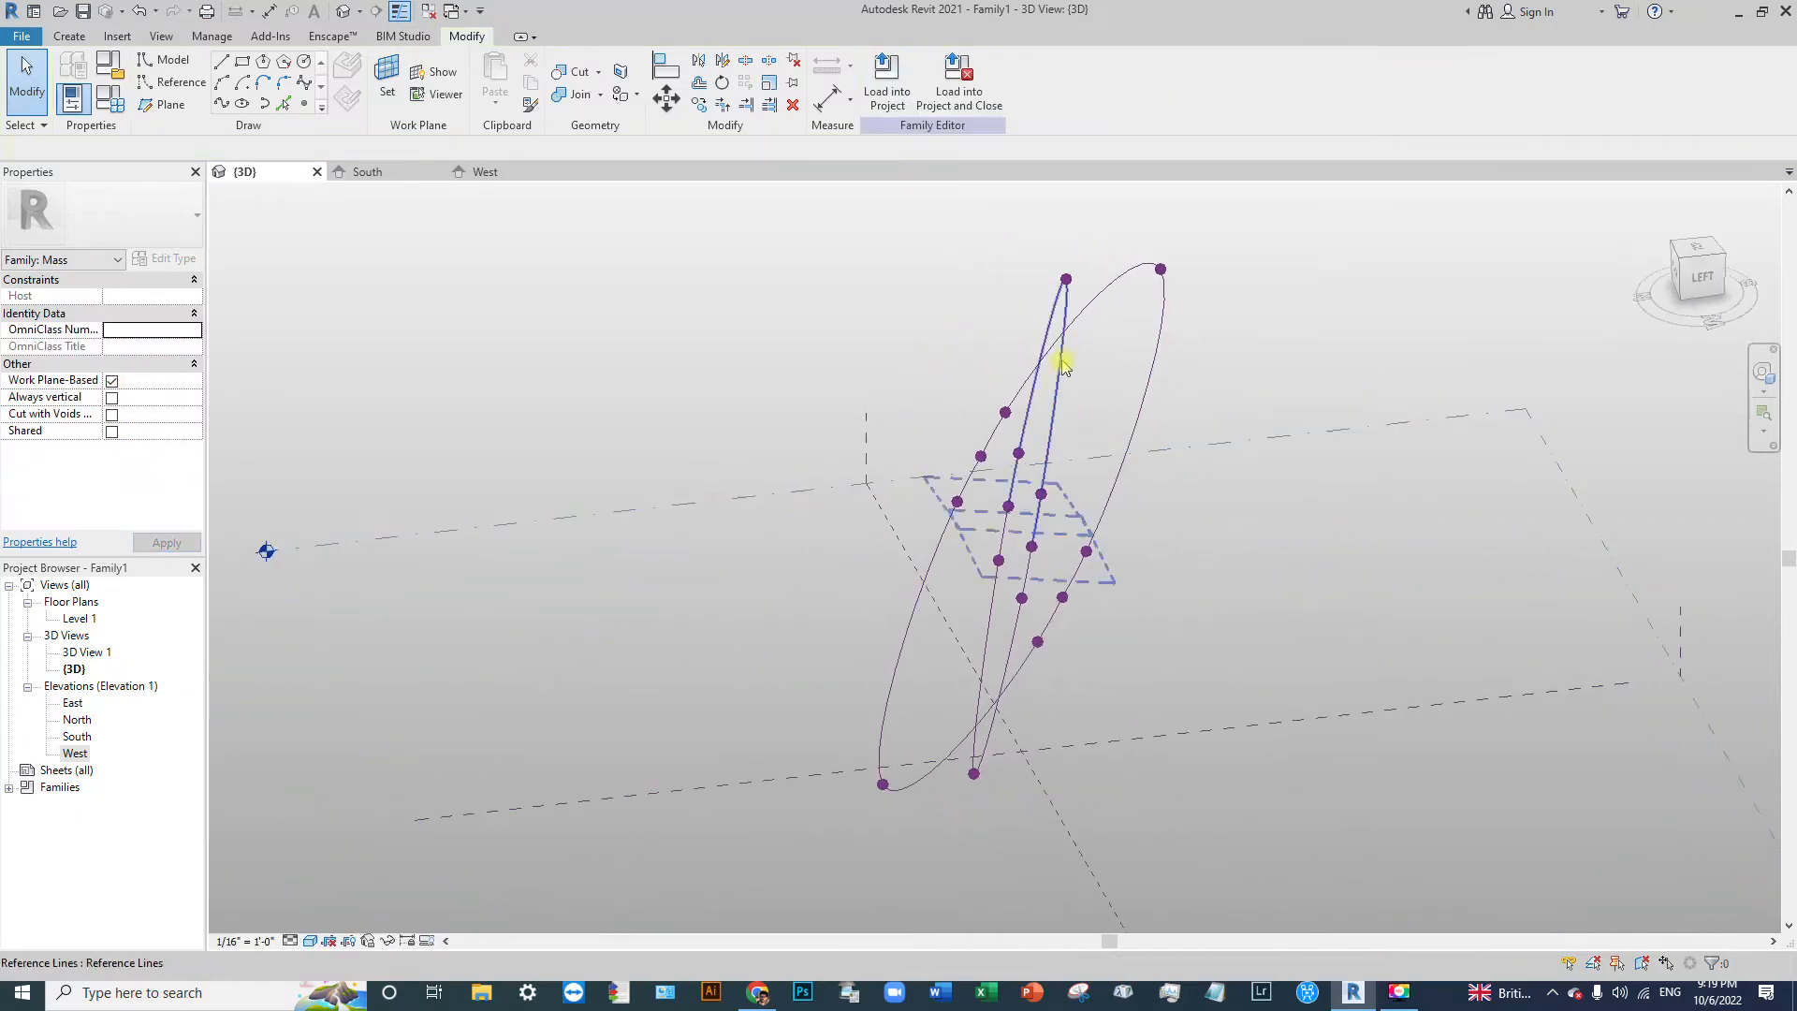
left_click(1062, 426)
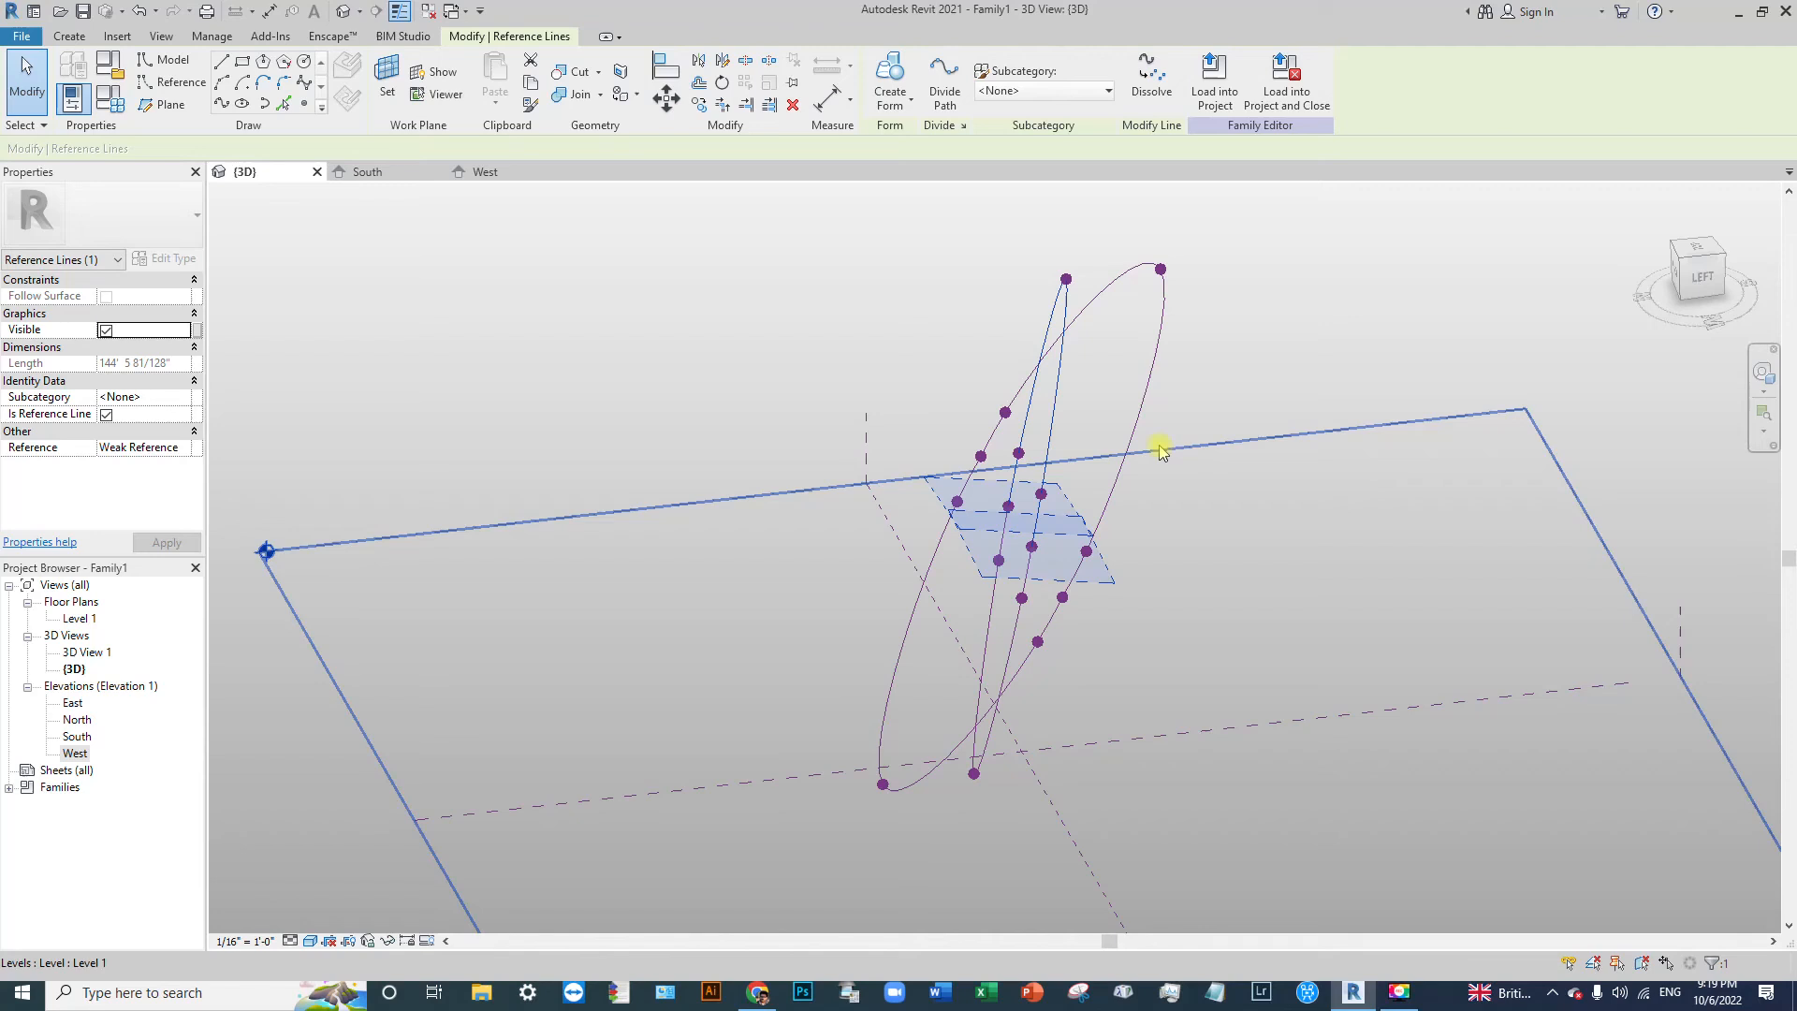
left_click(1156, 376)
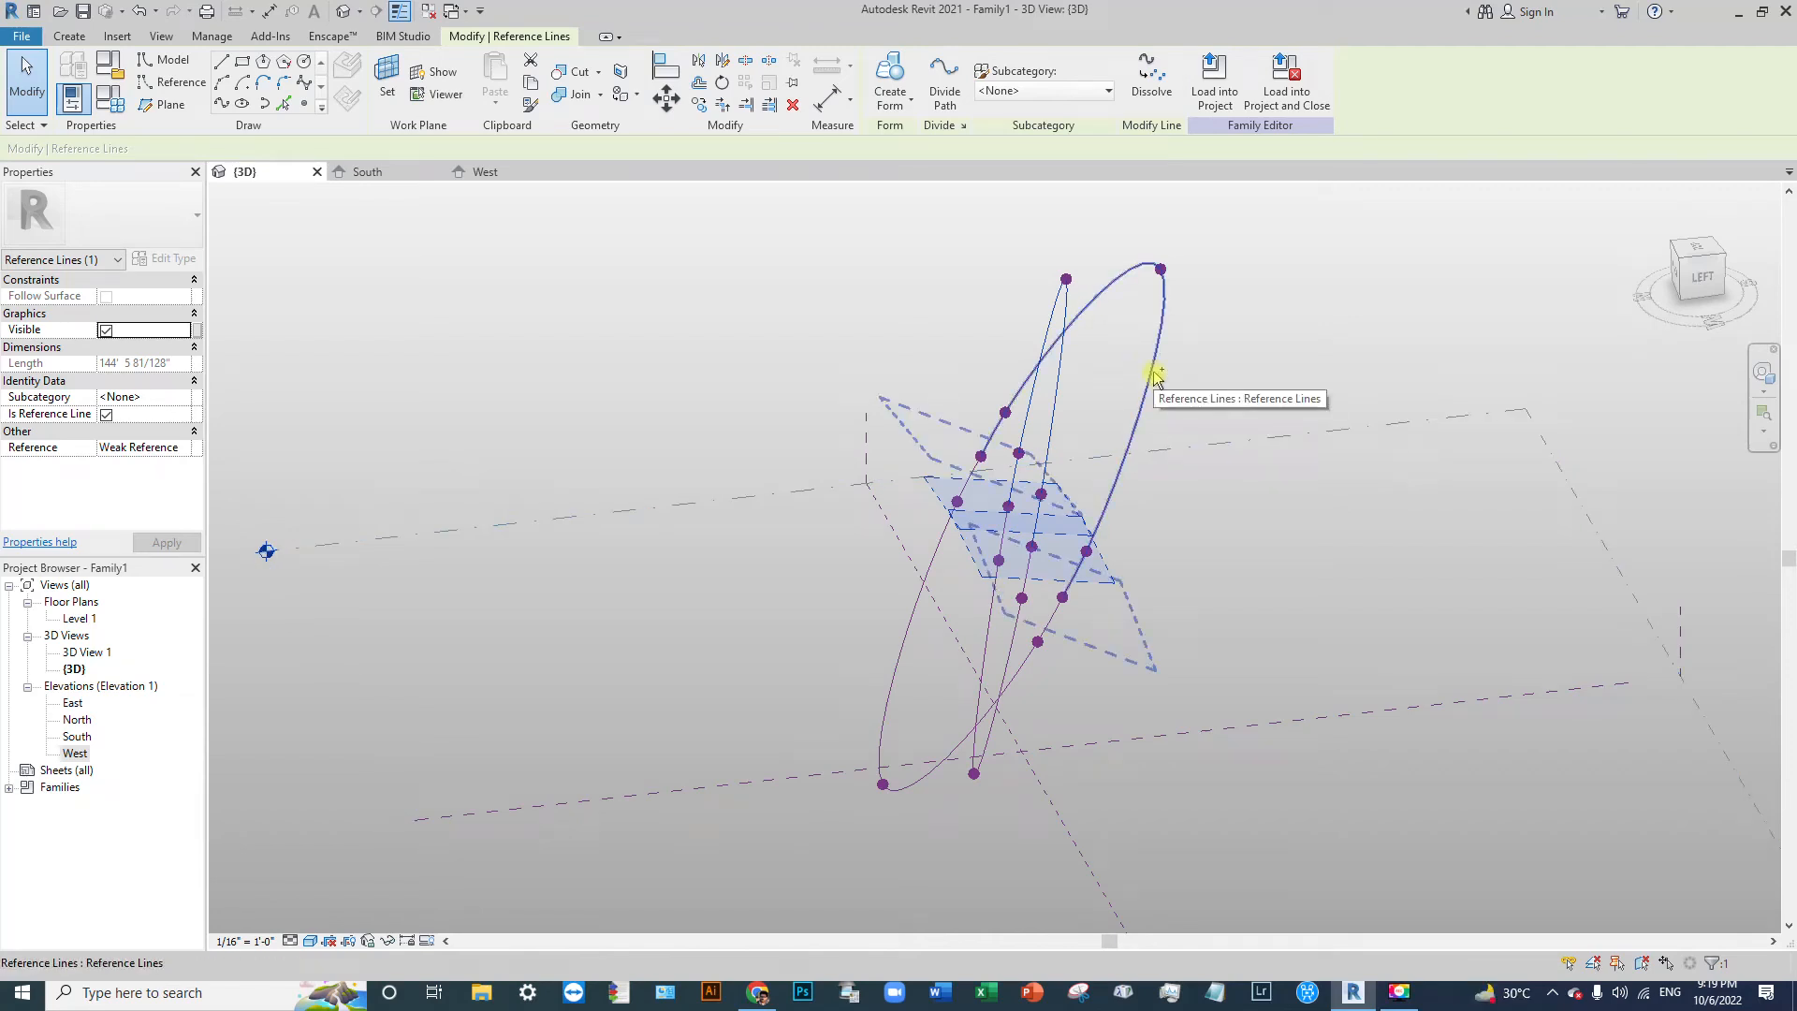
left_click(1156, 377, "ctrl")
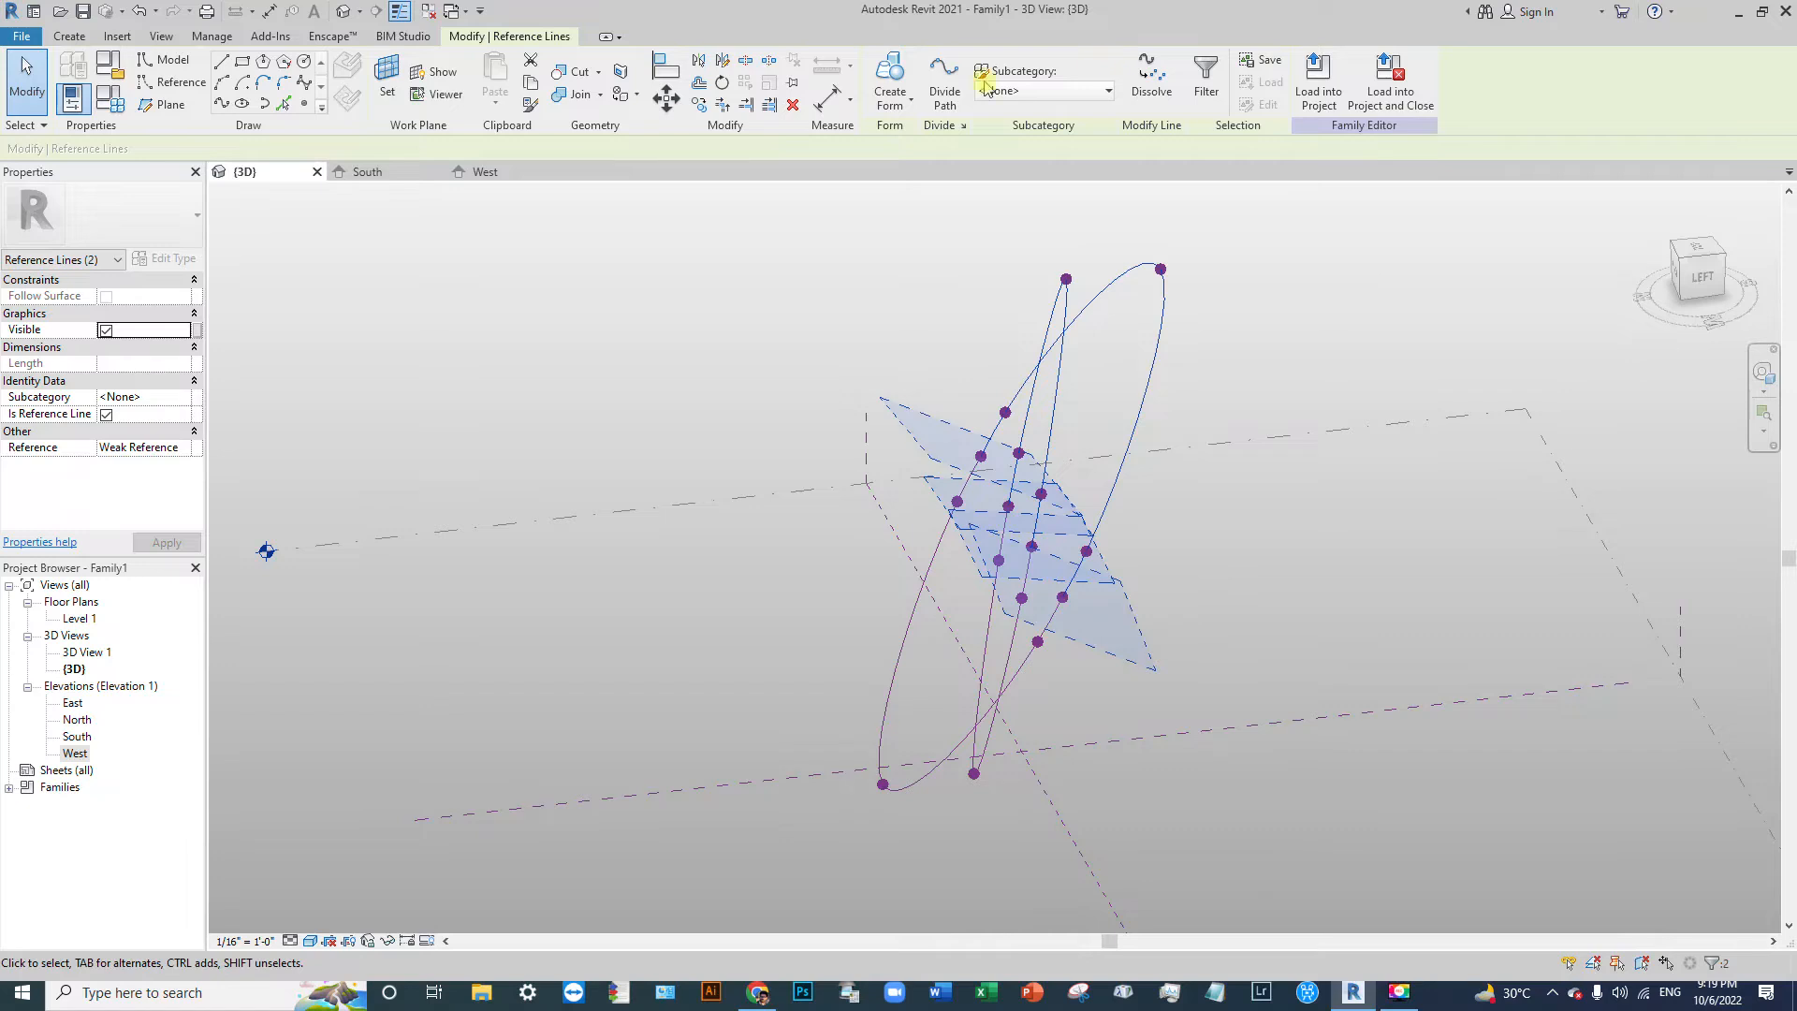
left_click(890, 79)
left_click(1159, 502)
middle_click_drag(1159, 502, 1259, 445, "shift")
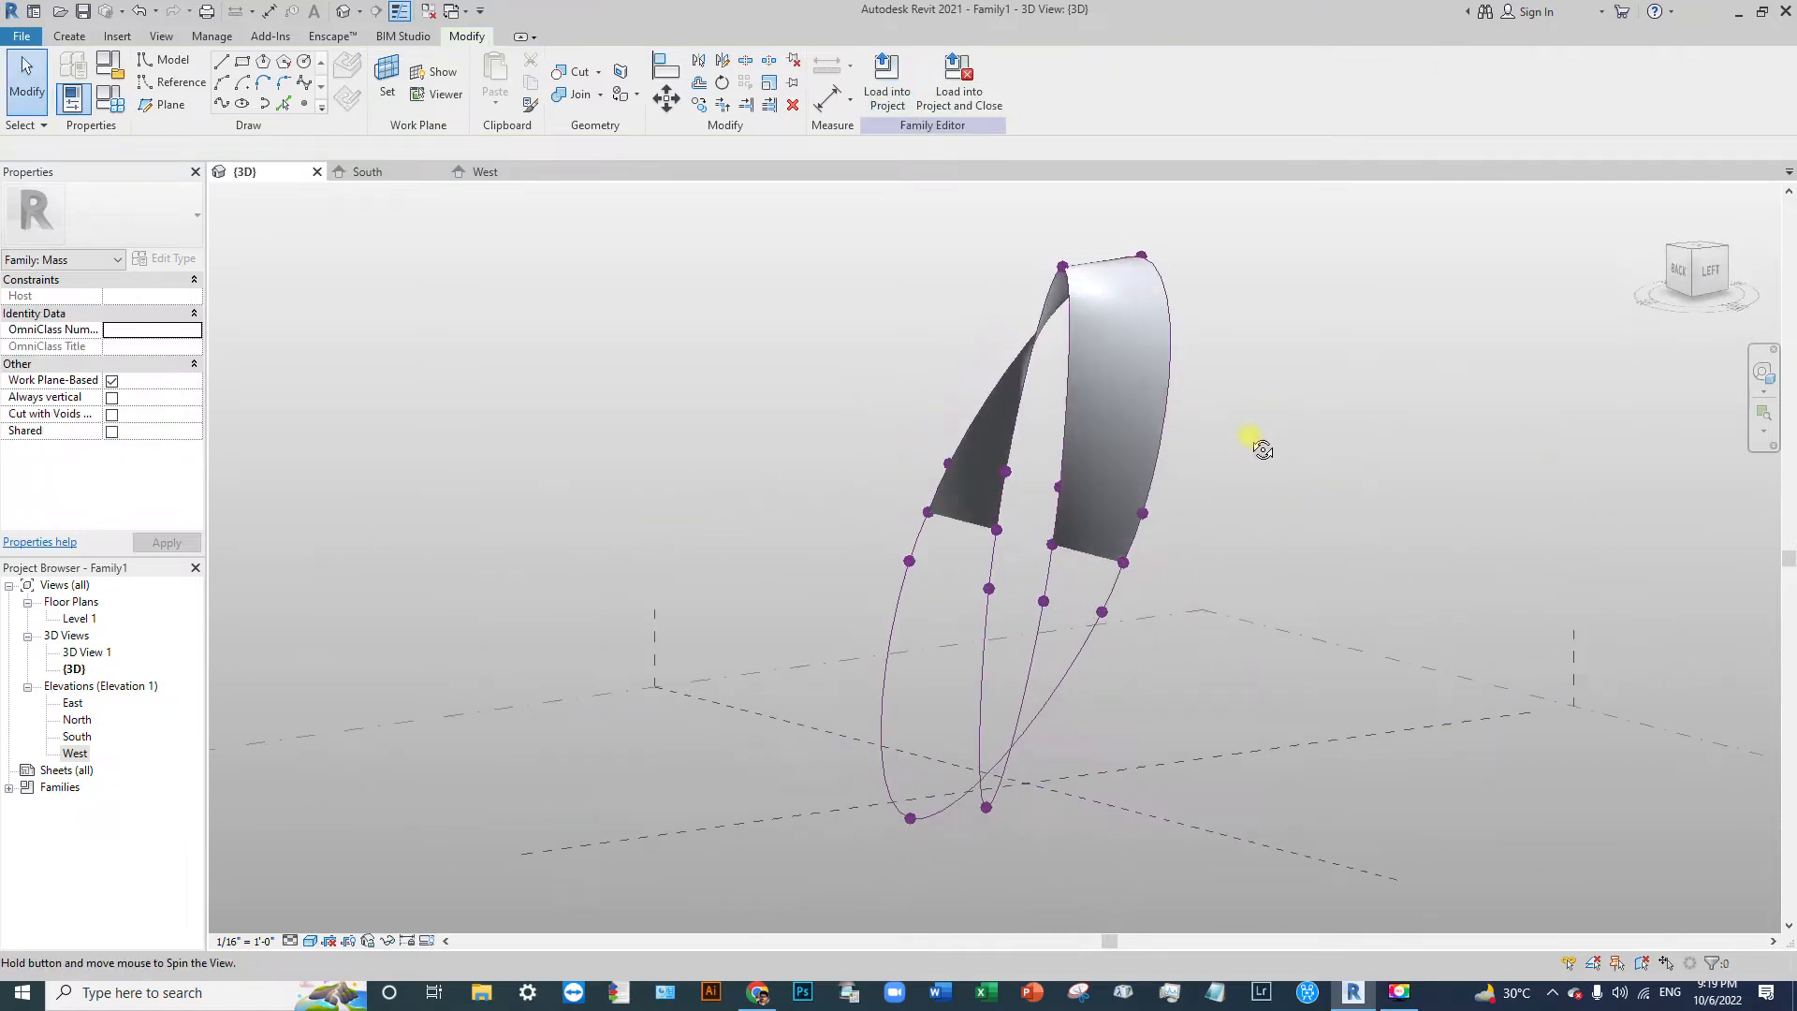
Step: Create a surface form between the lower inner and lower outer splines to complete the twisted loop
left_click(1073, 672)
left_click(1022, 681, "ctrl")
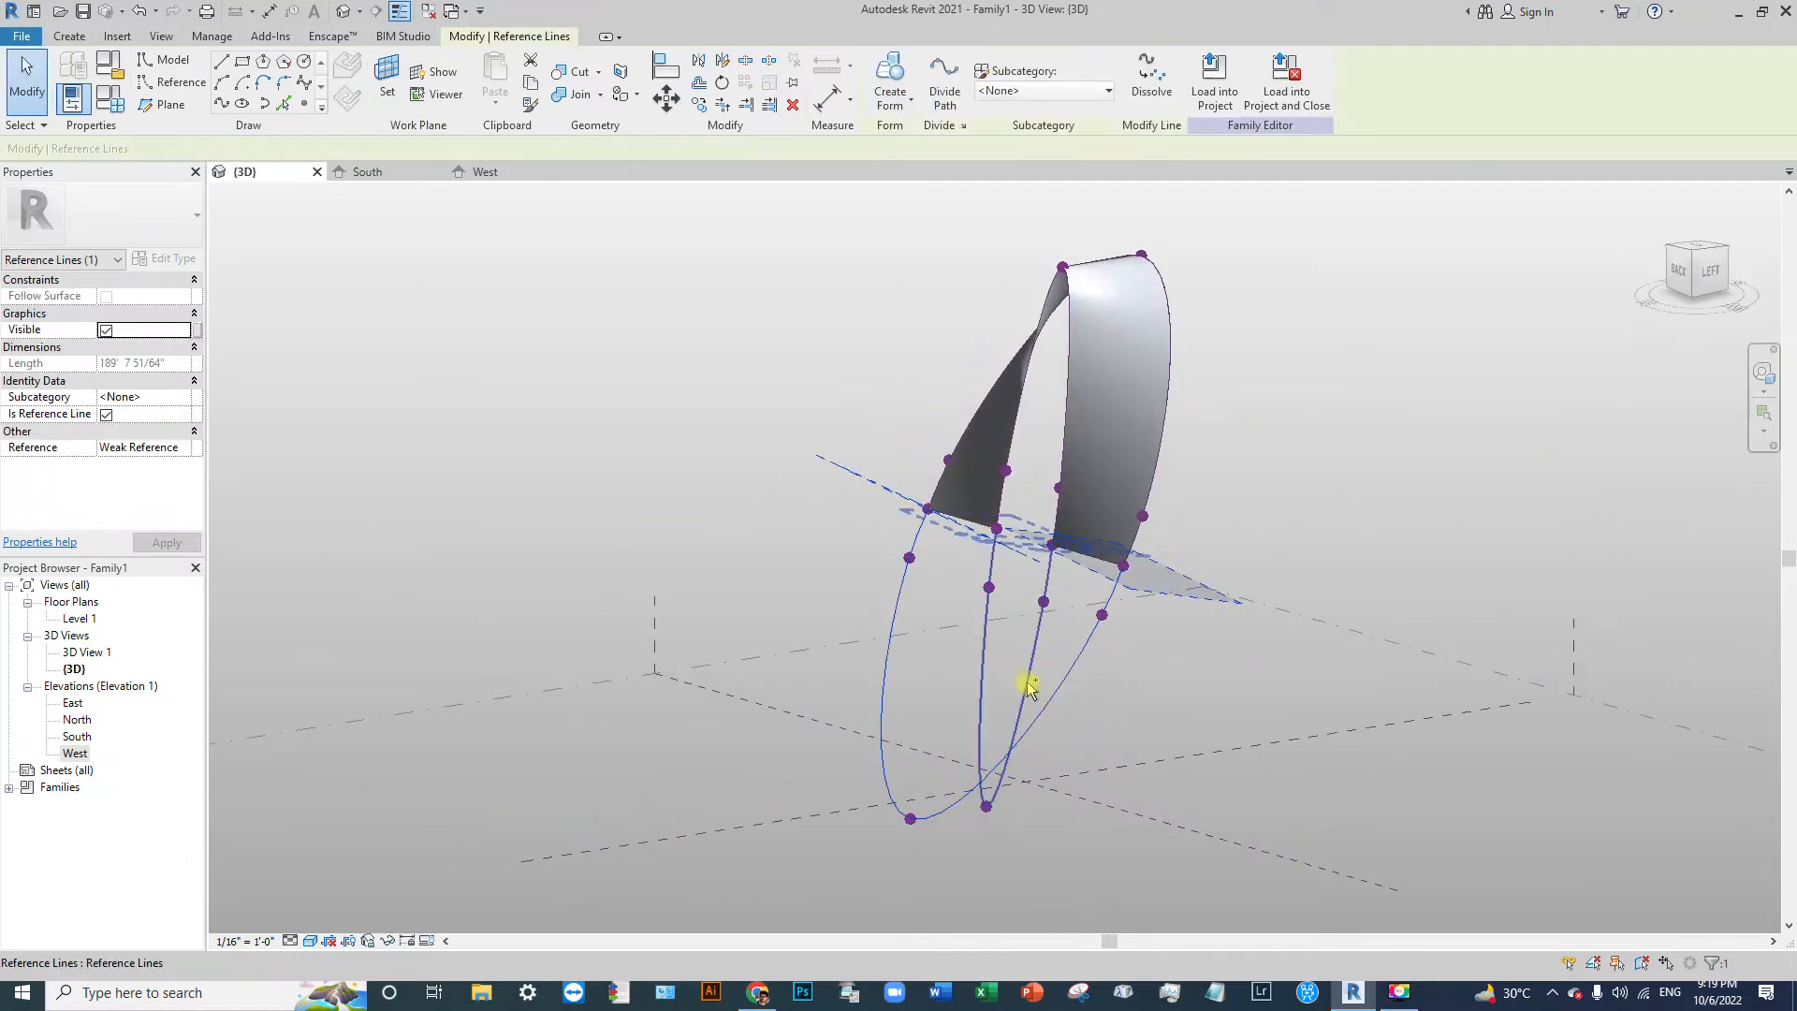
left_click(894, 74)
mouse_move(1035, 520)
middle_mouse_down("shift")
mouse_move(1240, 366)
mouse_move(974, 228)
mouse_move(970, 534)
mouse_move(1027, 553)
middle_mouse_up("shift")
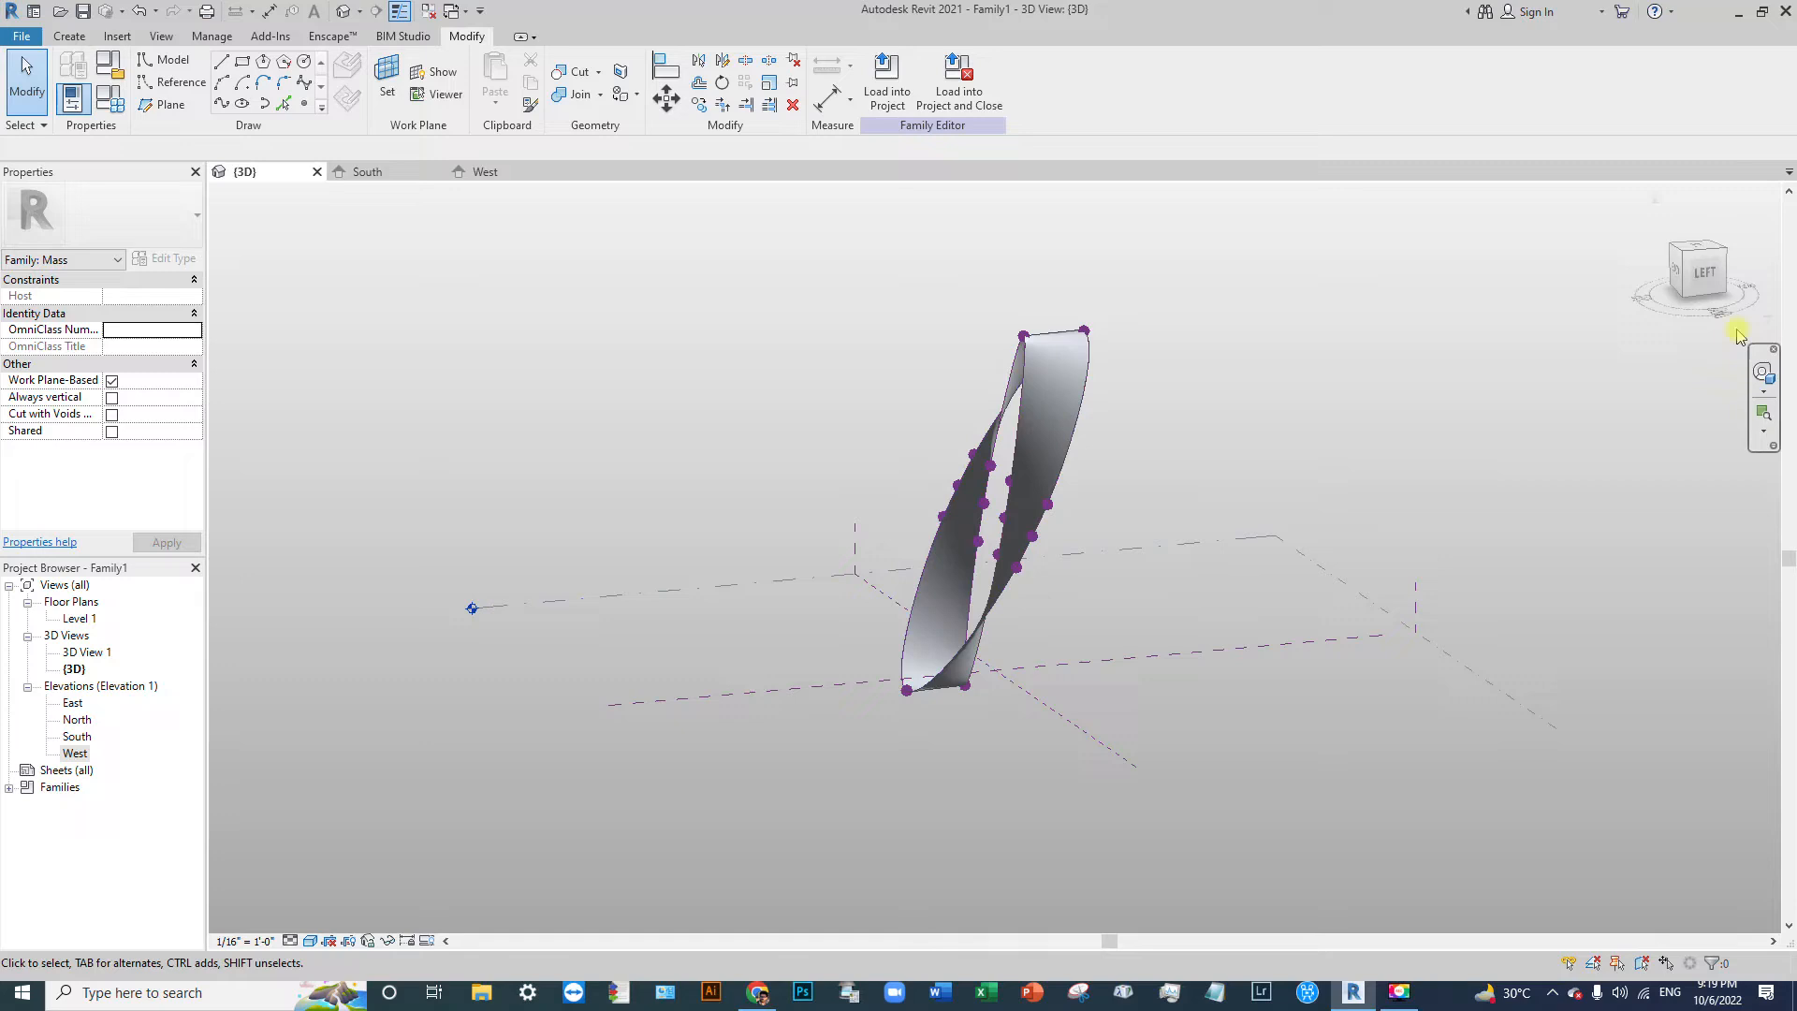
Step: Try to move the whole model, including the vertical reference plane, straight up from Level 1, and undo the move
left_click(1704, 281)
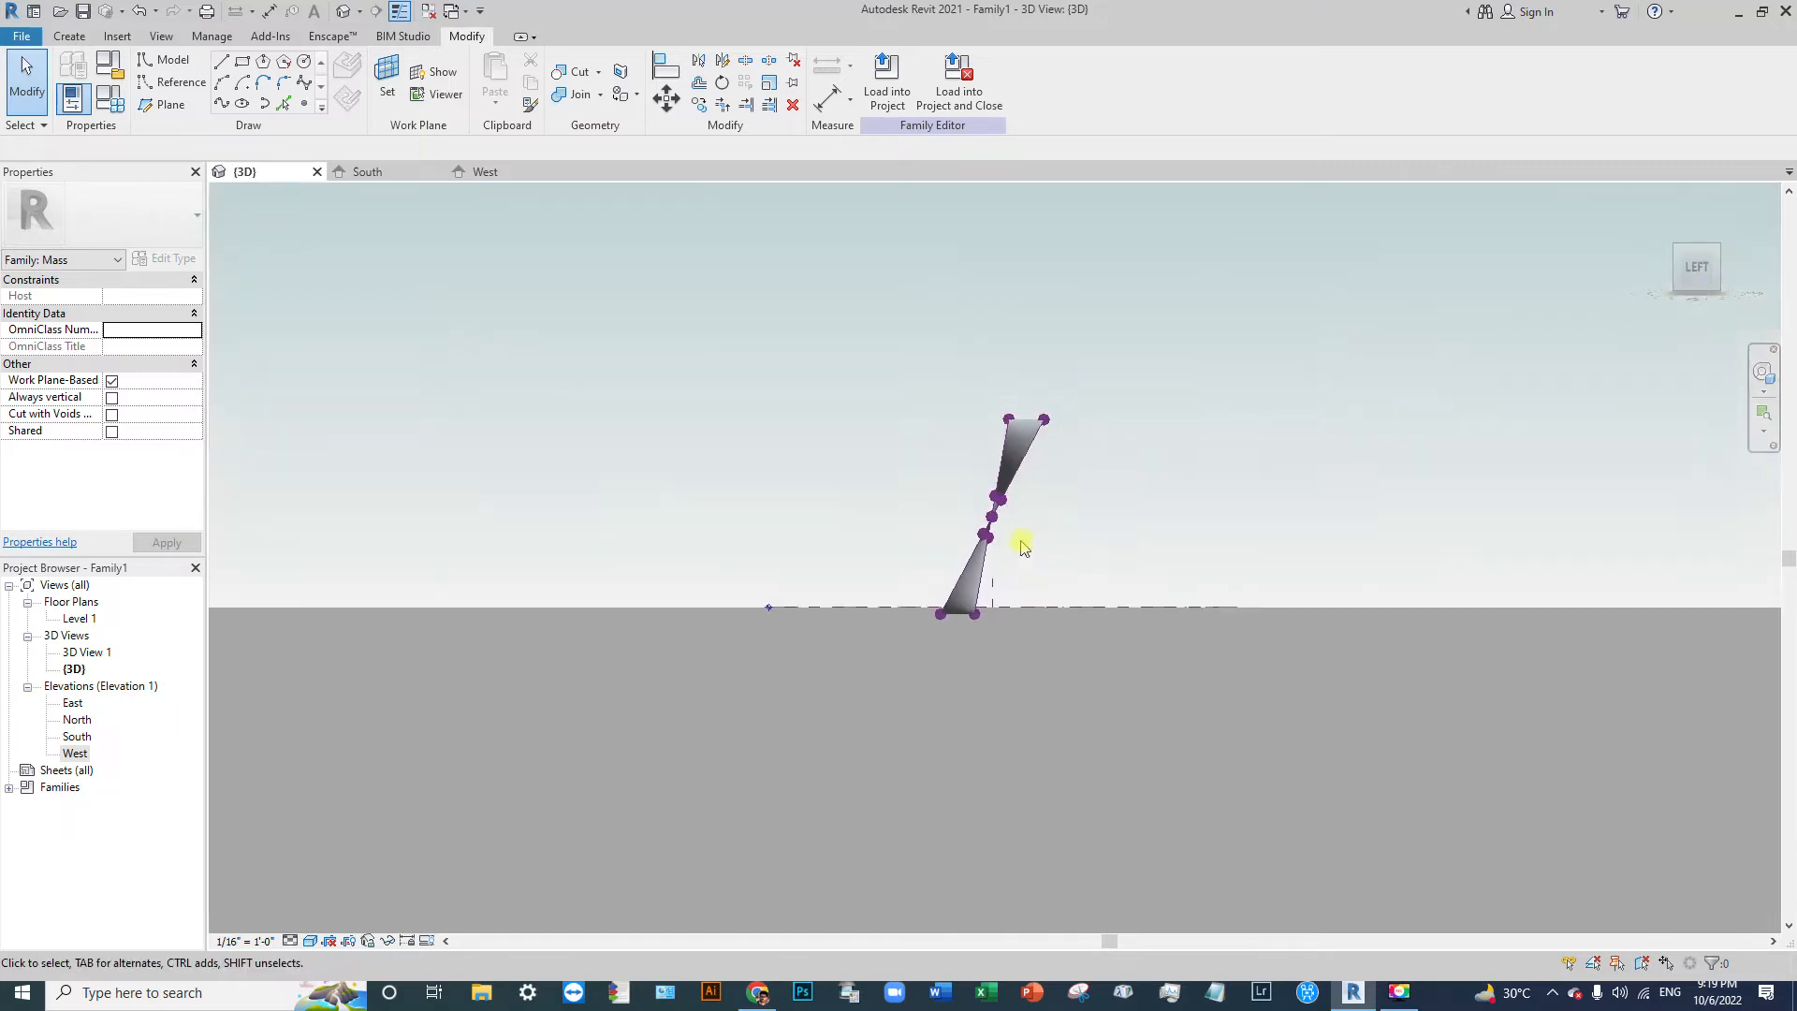
left_click_drag(776, 255, 1125, 726)
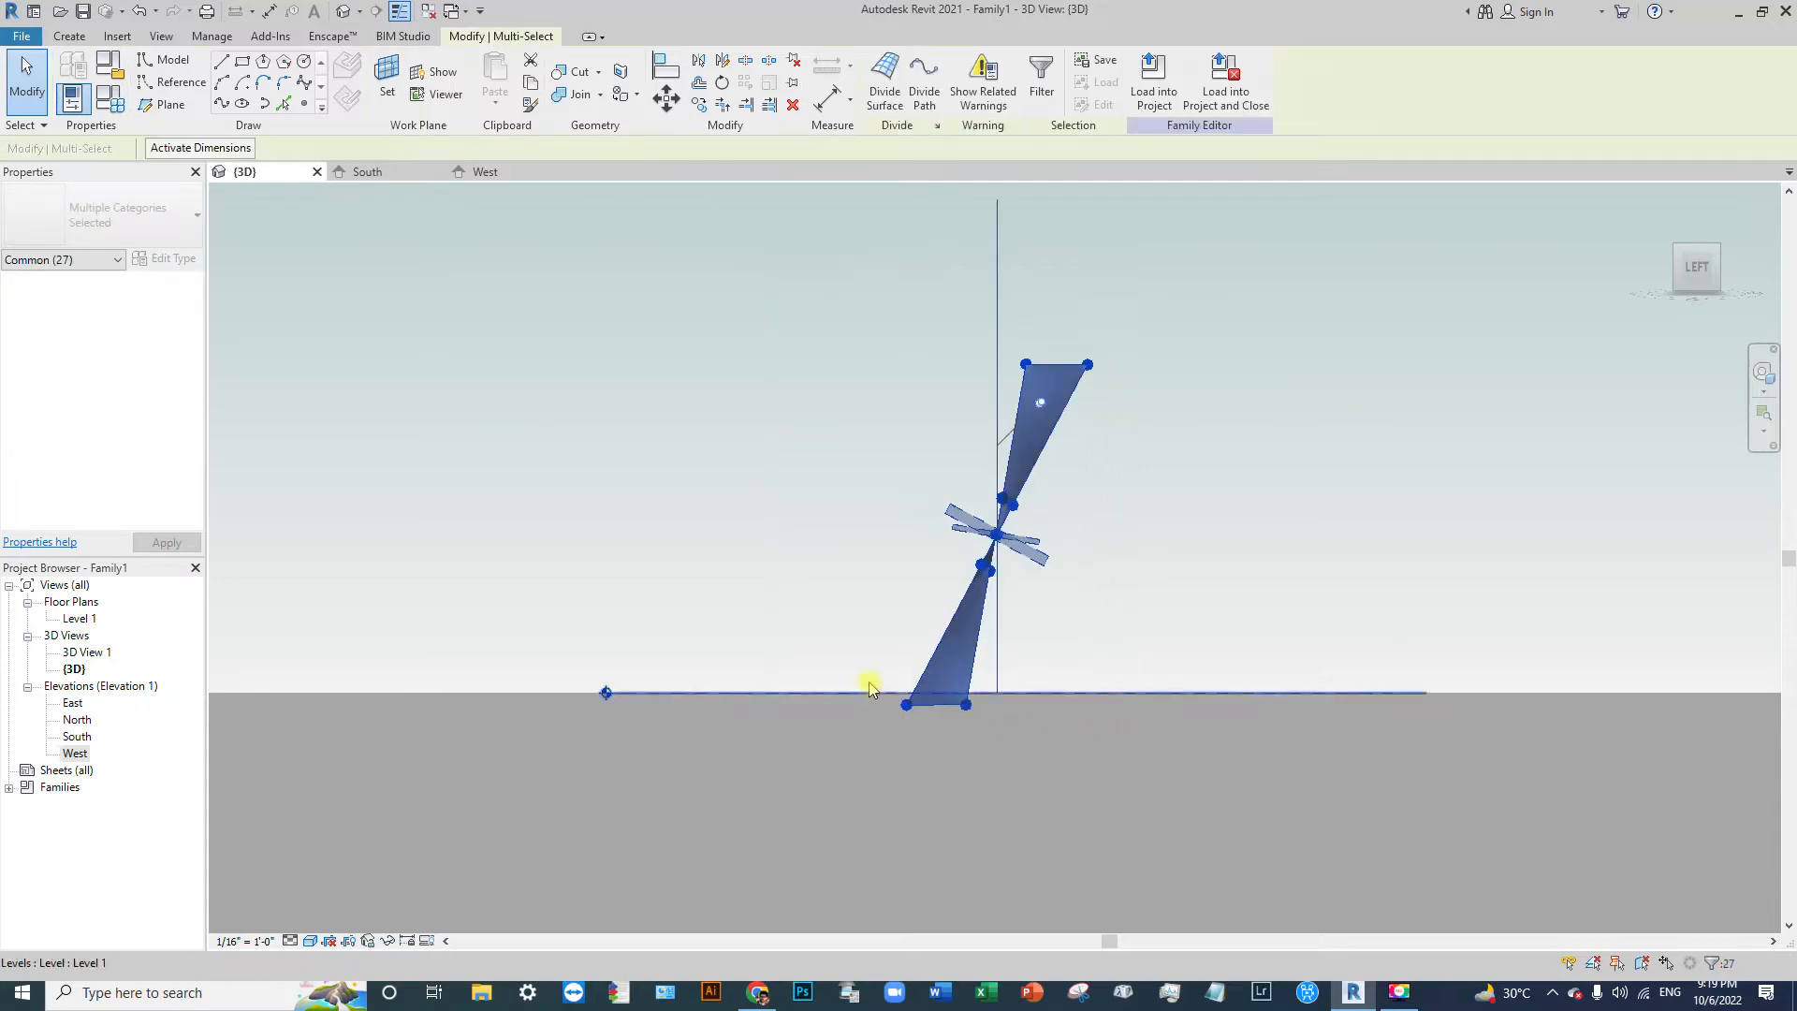
scroll(869, 688, "up", 1)
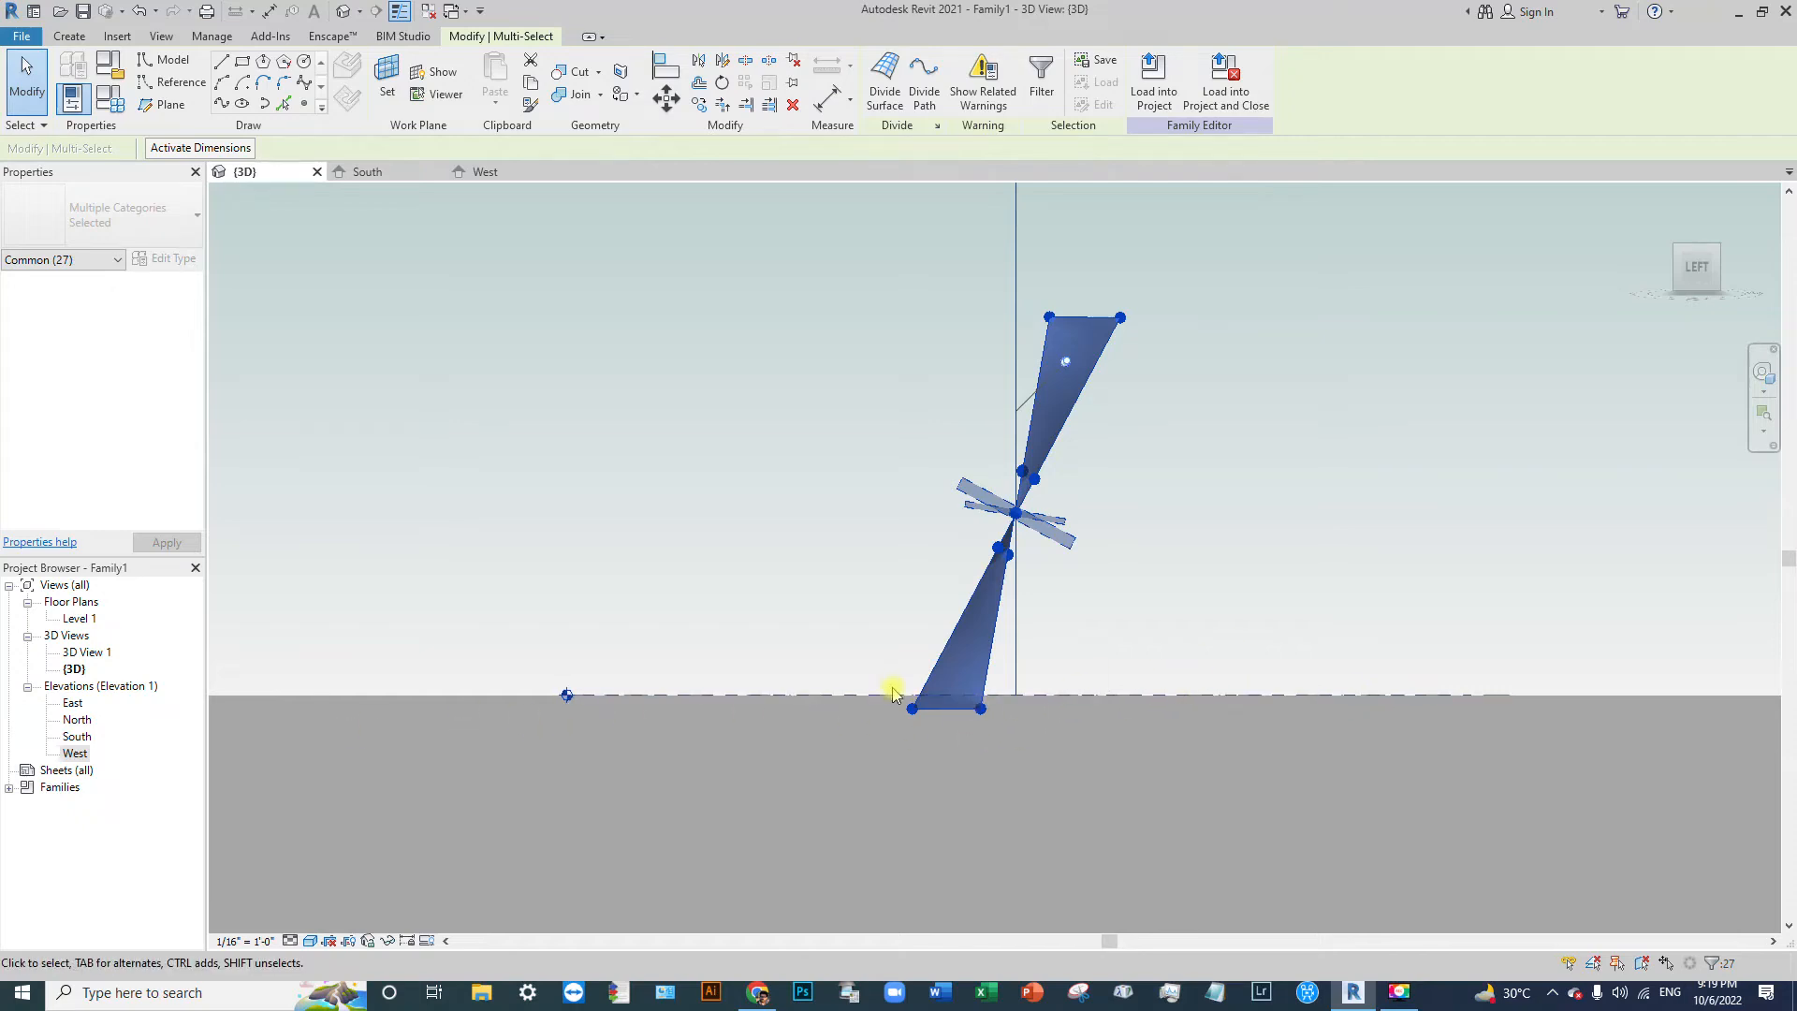
key("m")
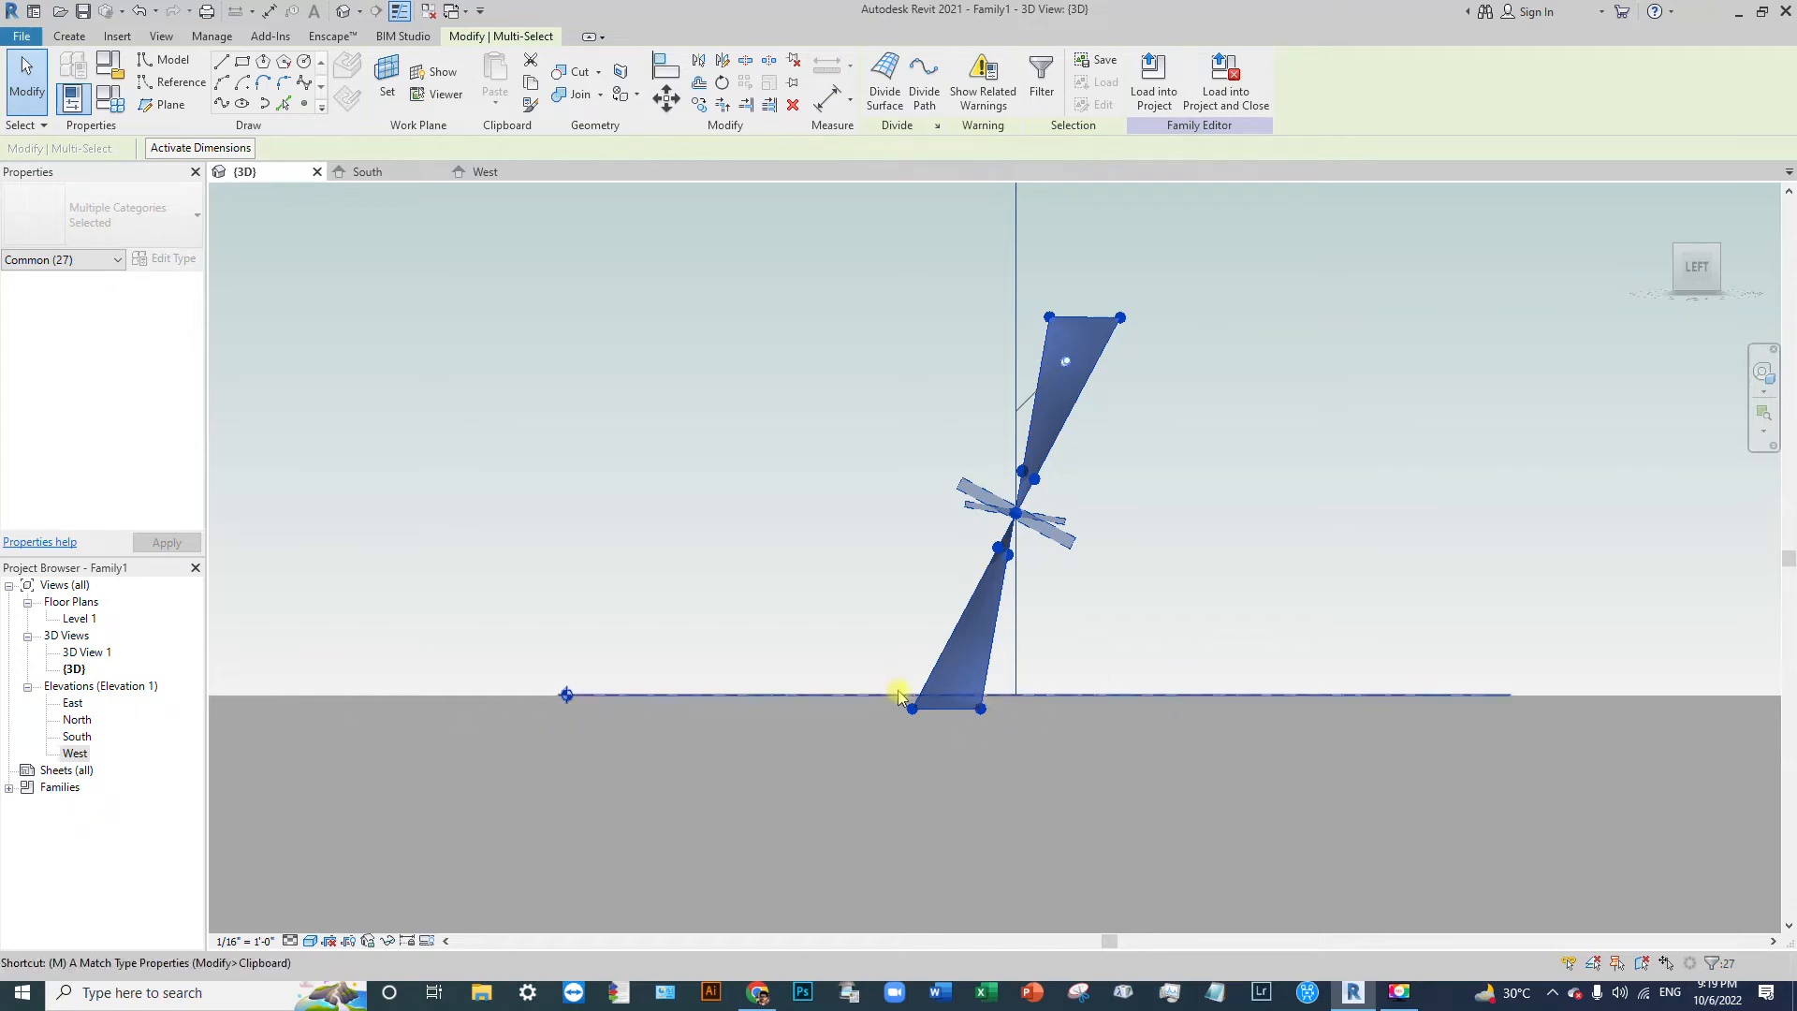
key("v")
left_click(893, 694)
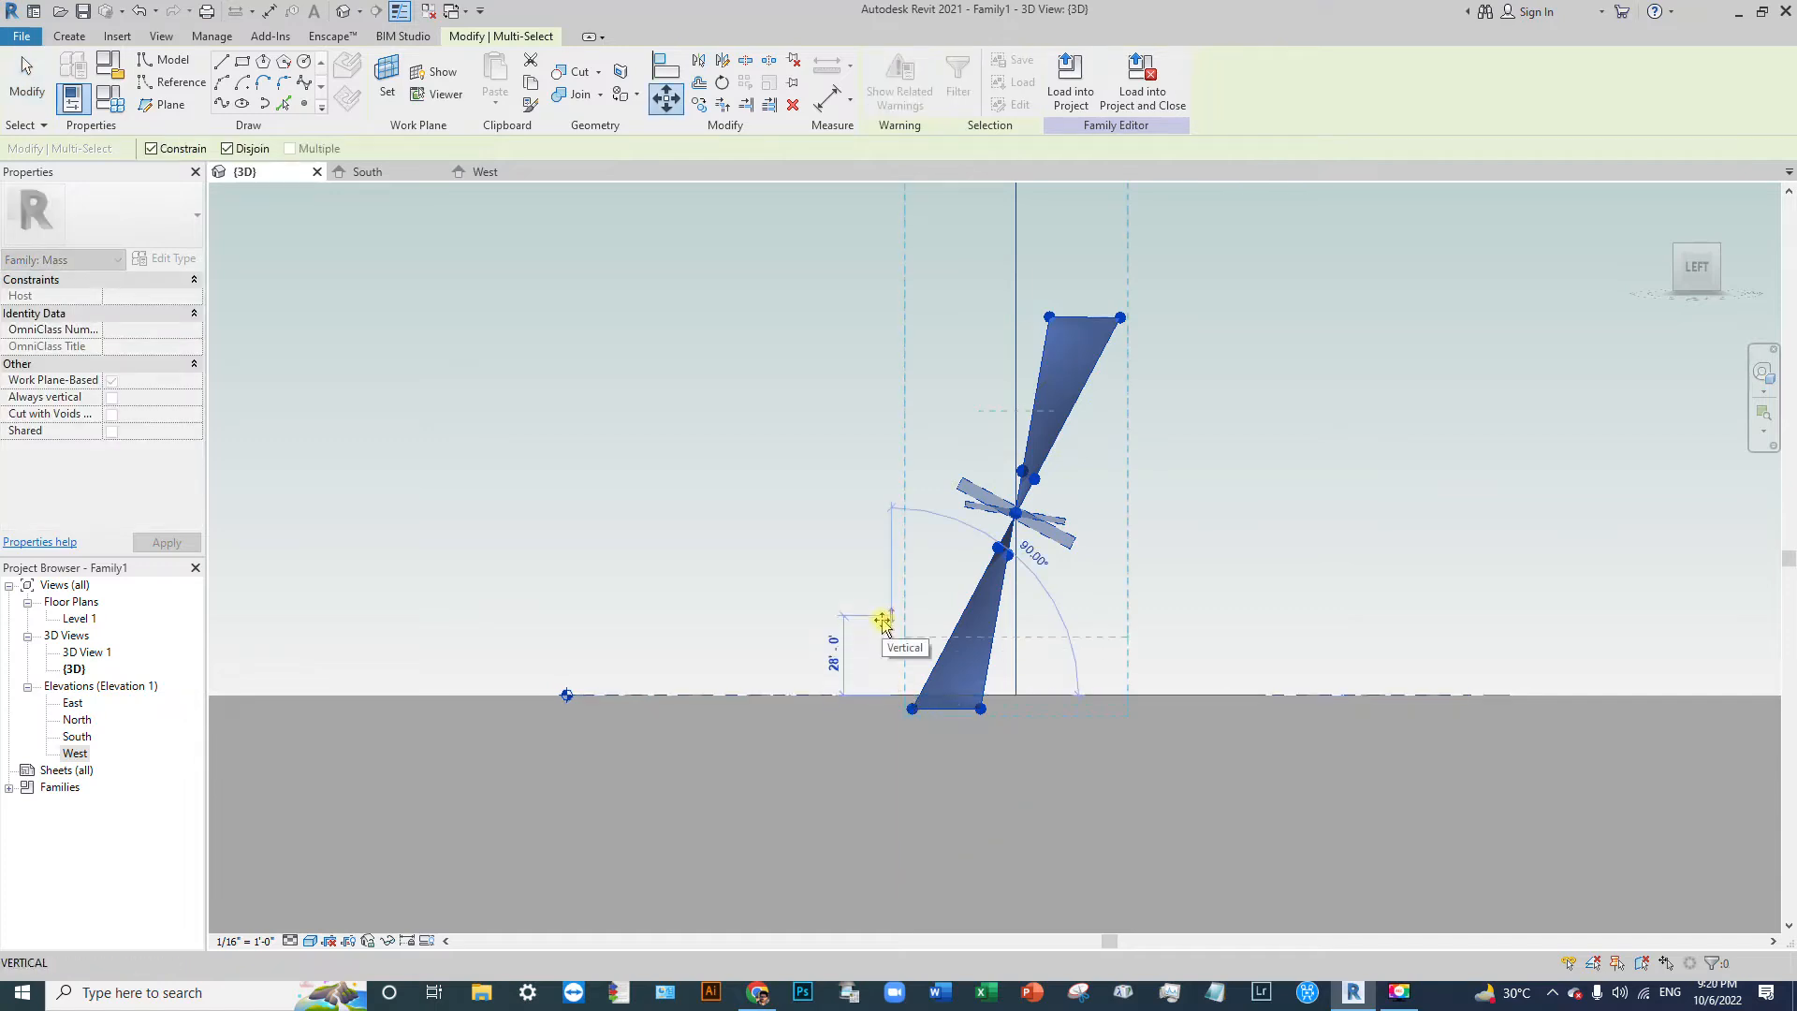
left_click(882, 583)
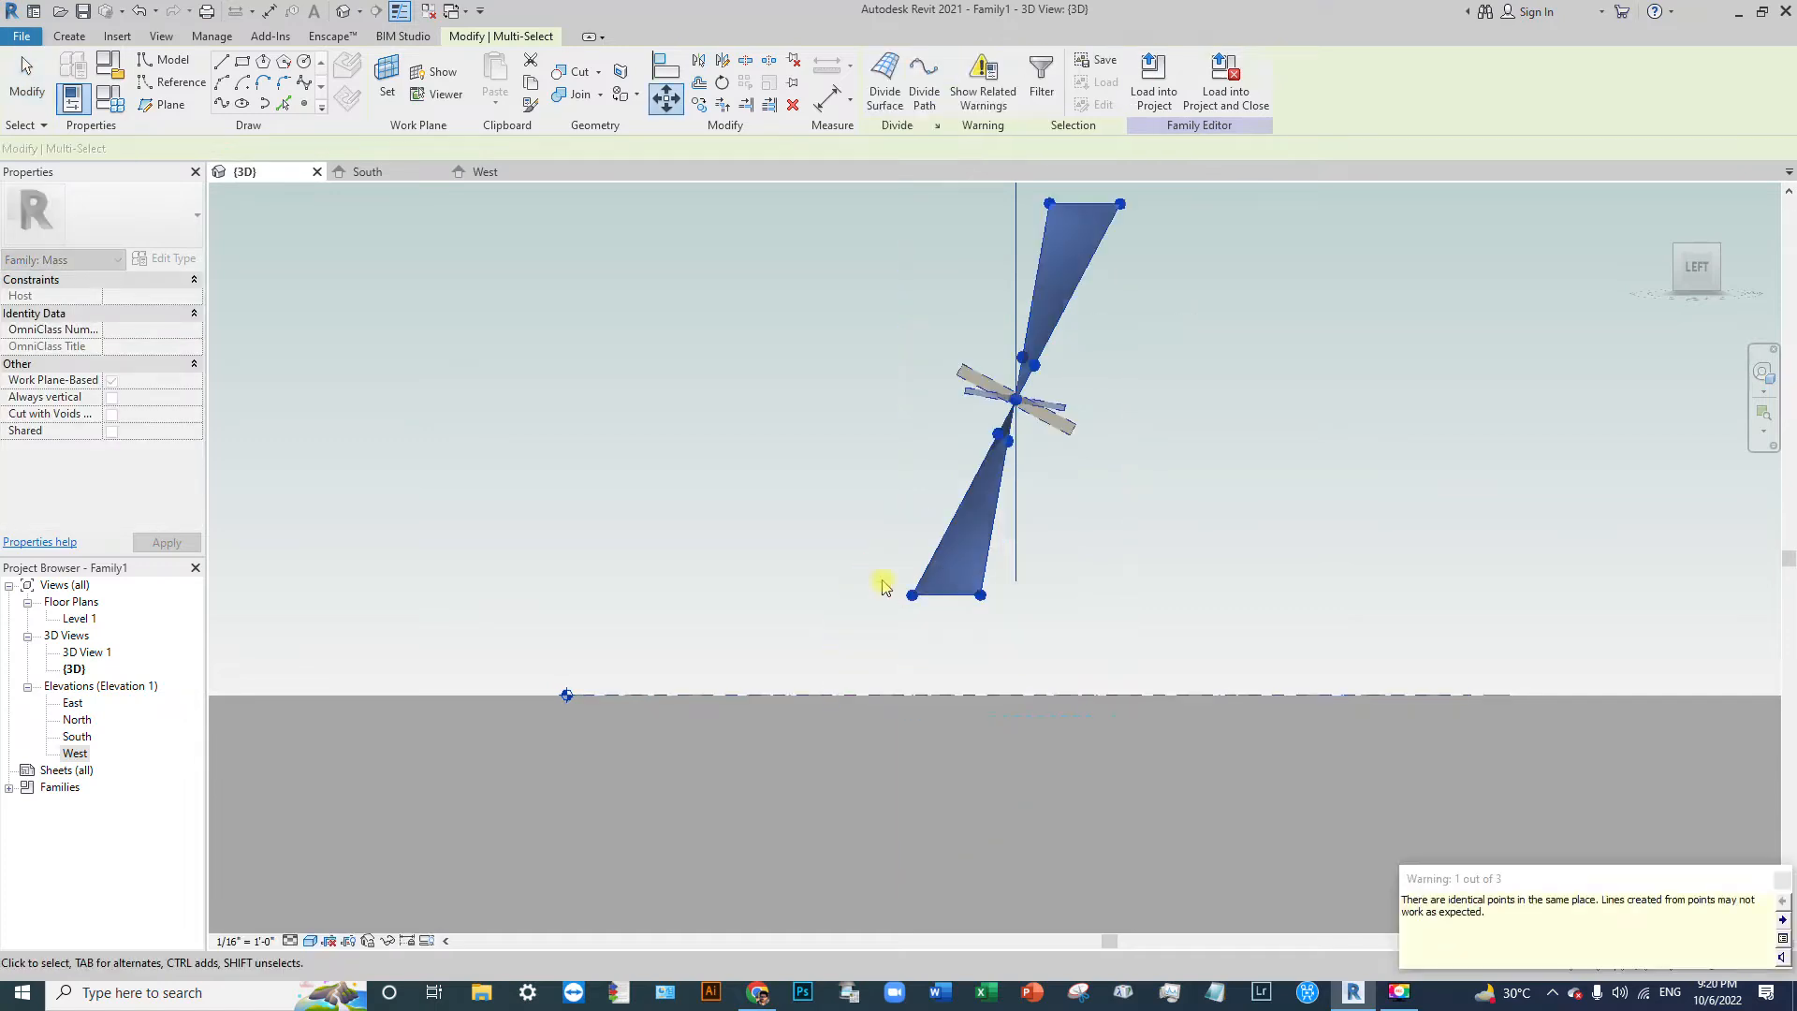
key("Escape")
scroll(904, 570, "down", 2)
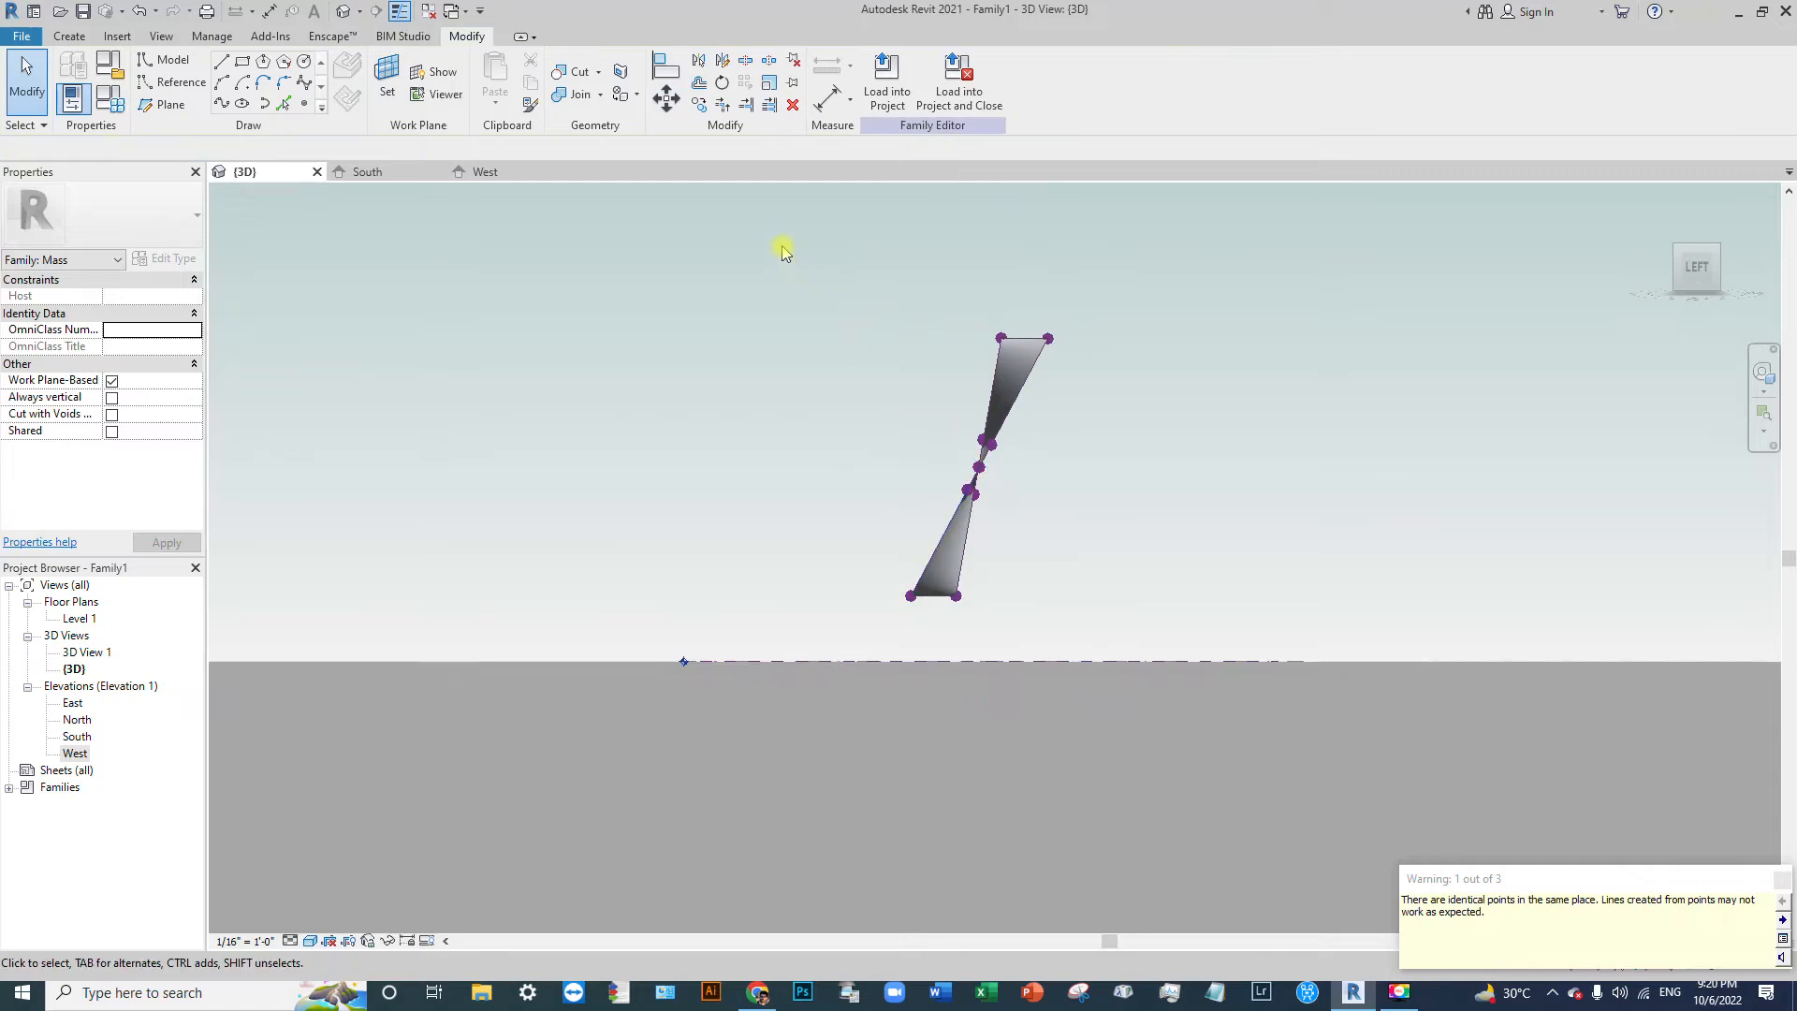
scroll(943, 608, "down", 2)
scroll(900, 442, "up", 2)
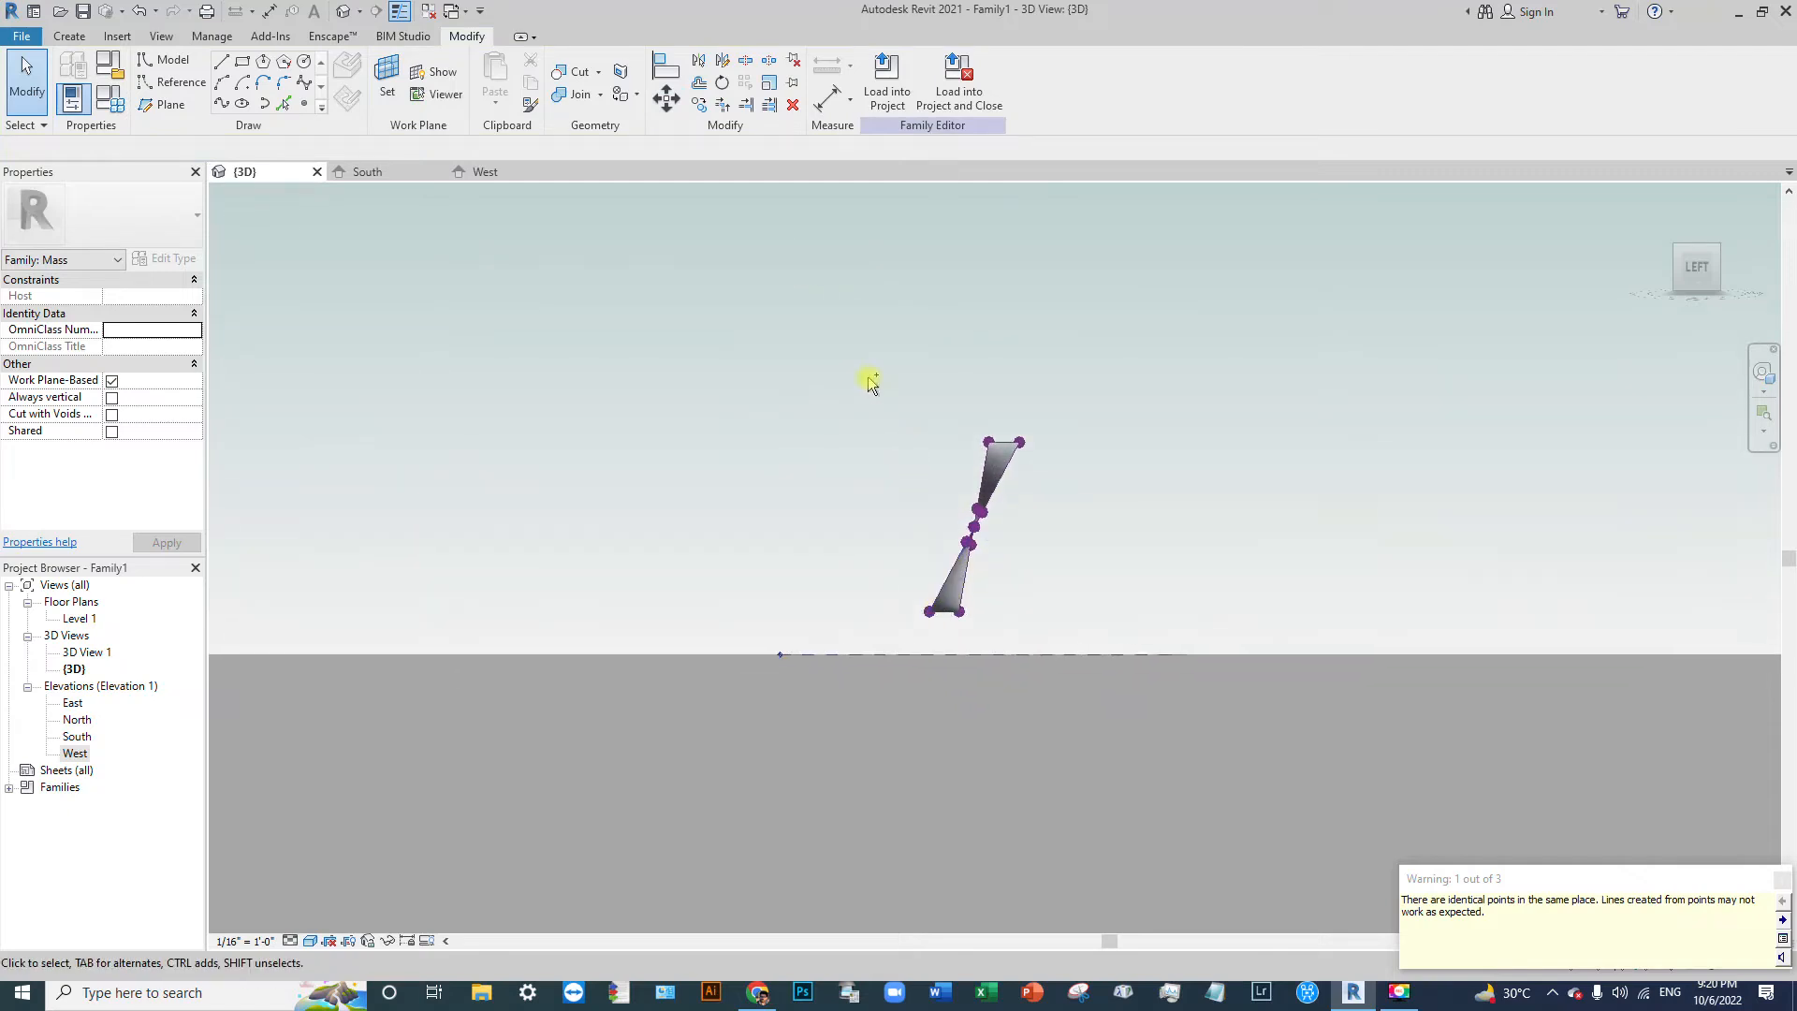
key("ctrl+z")
Step: Move the loop's forms, splines and points about 35'-6" straight up in the Left view, excluding the reference plane from the selection
scroll(975, 608, "down", 3)
left_click_drag(730, 289, 1081, 792)
scroll(1037, 674, "up", 2)
scroll(1036, 667, "up", 1)
left_click_drag(1038, 556, 947, 632, "shift")
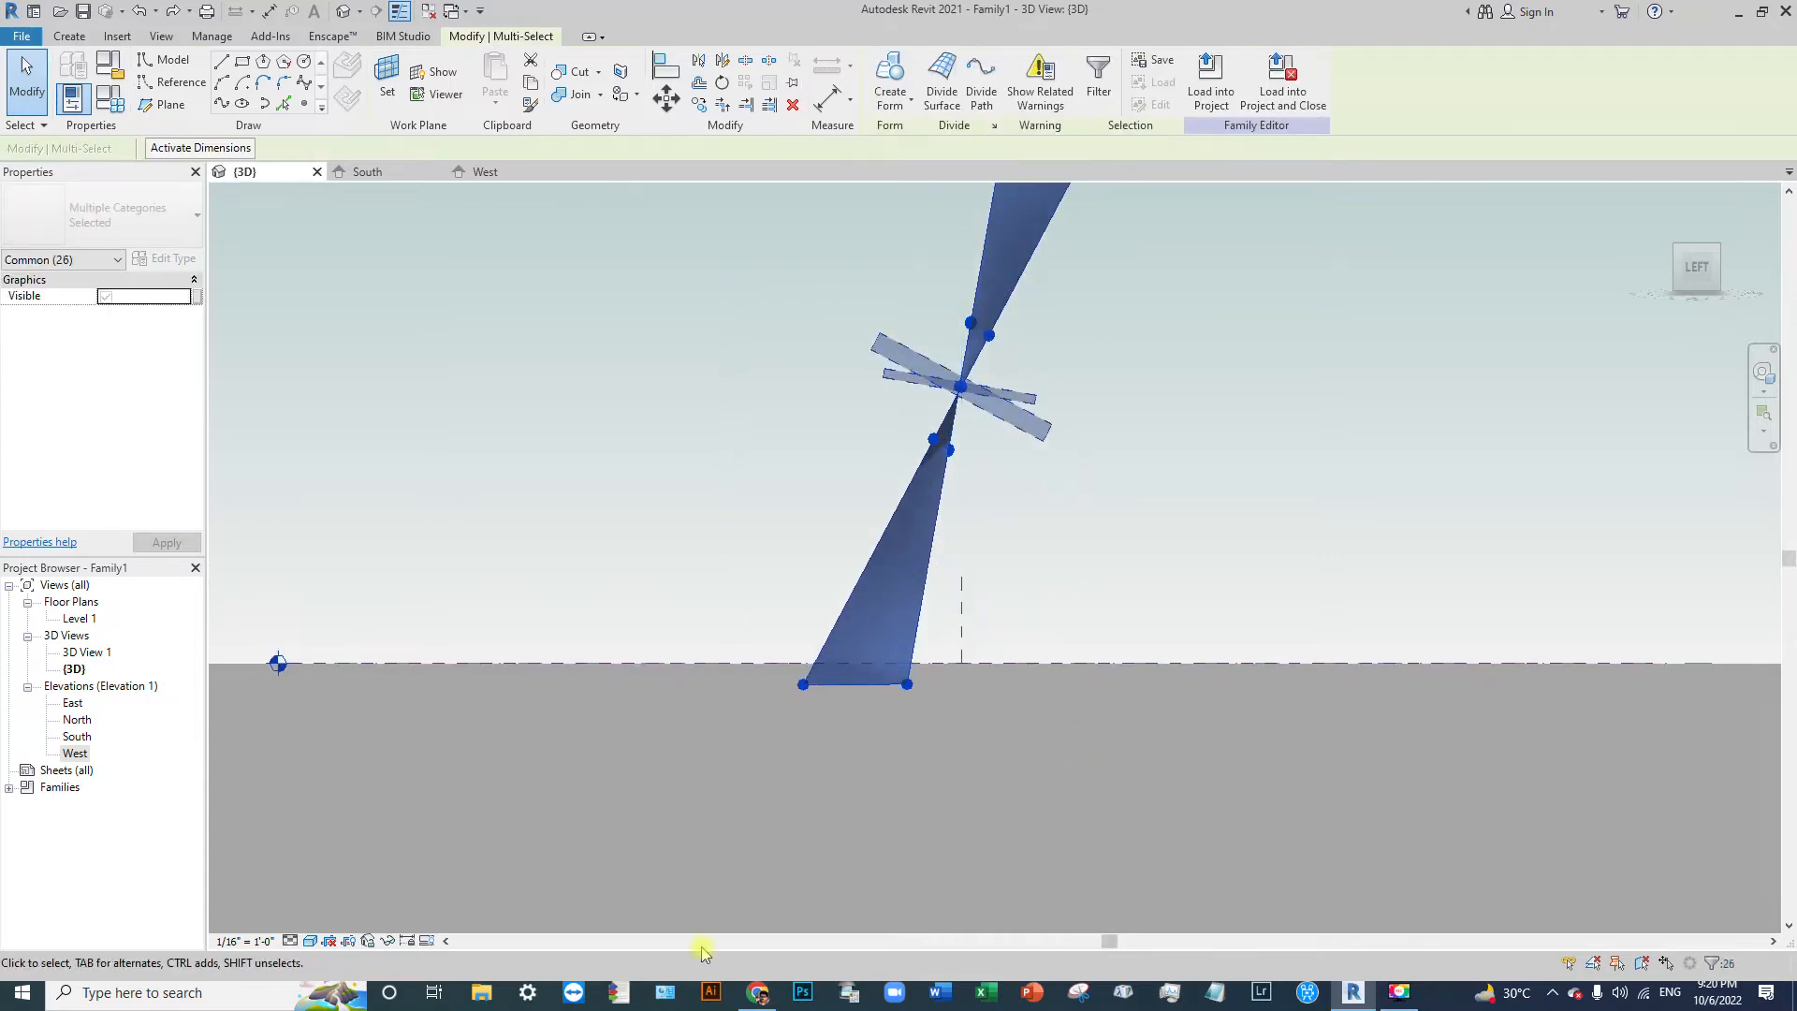
key("m")
key("v")
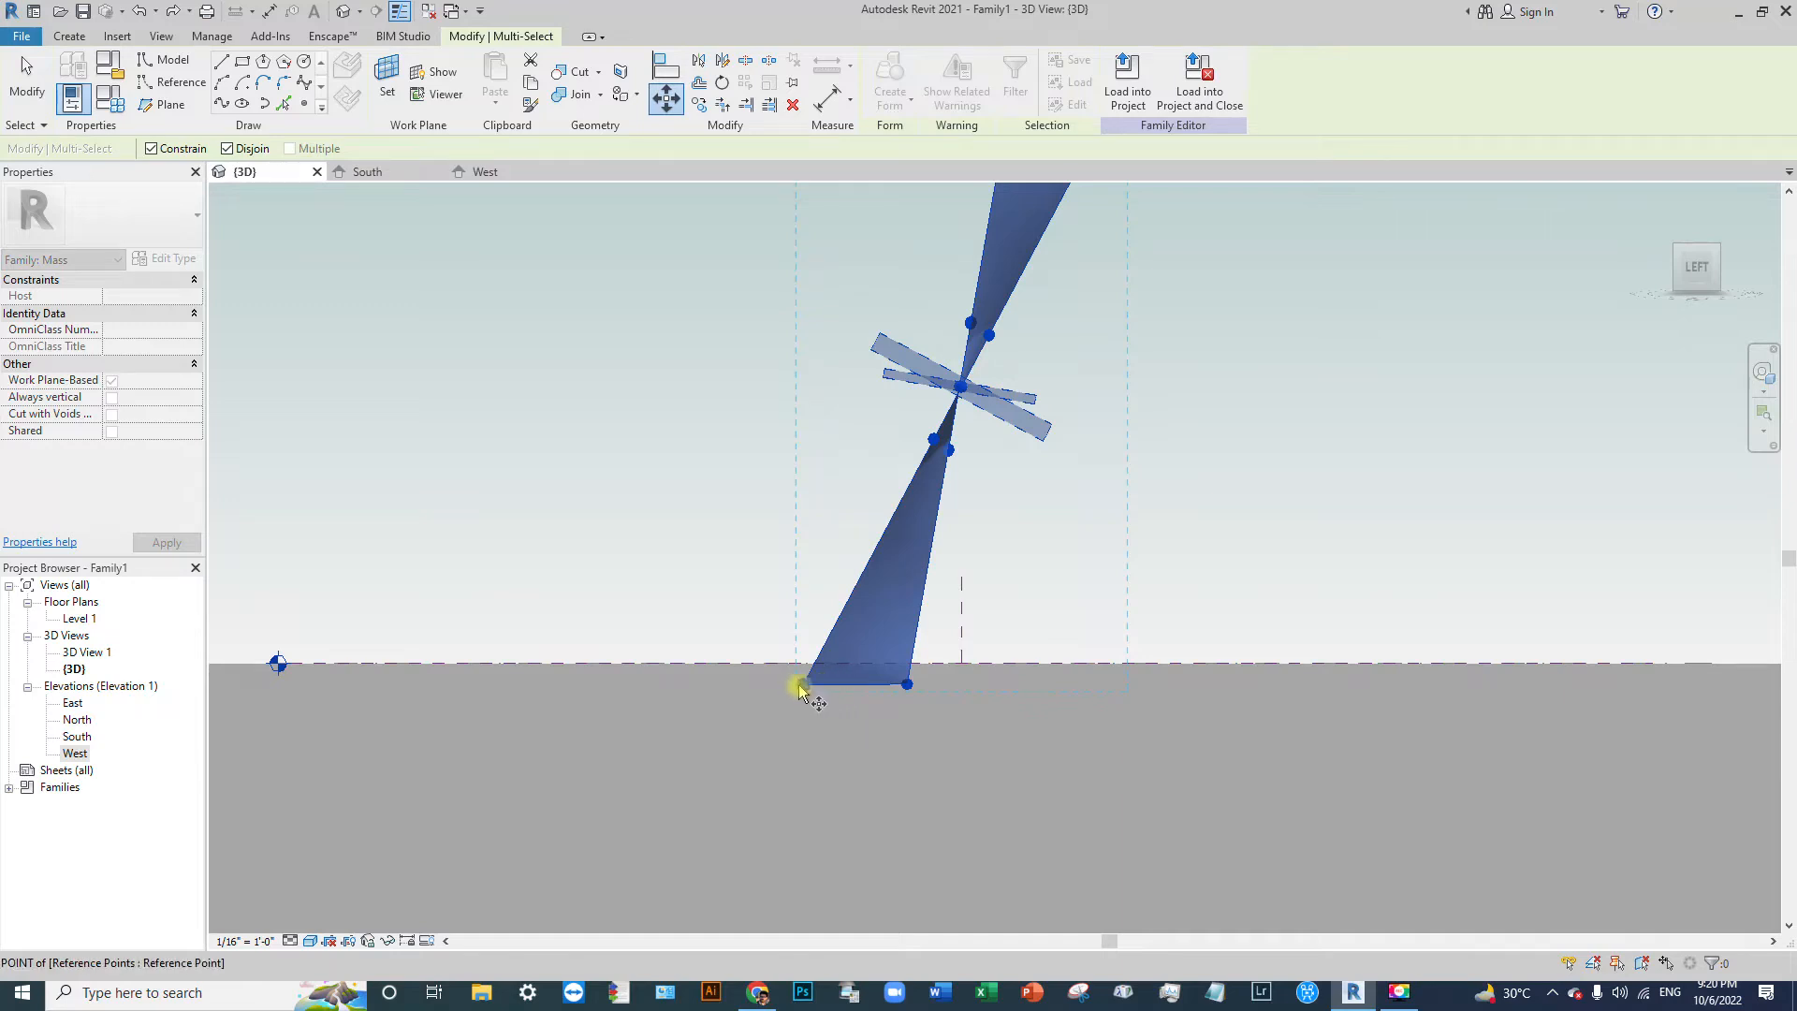
left_click(803, 684)
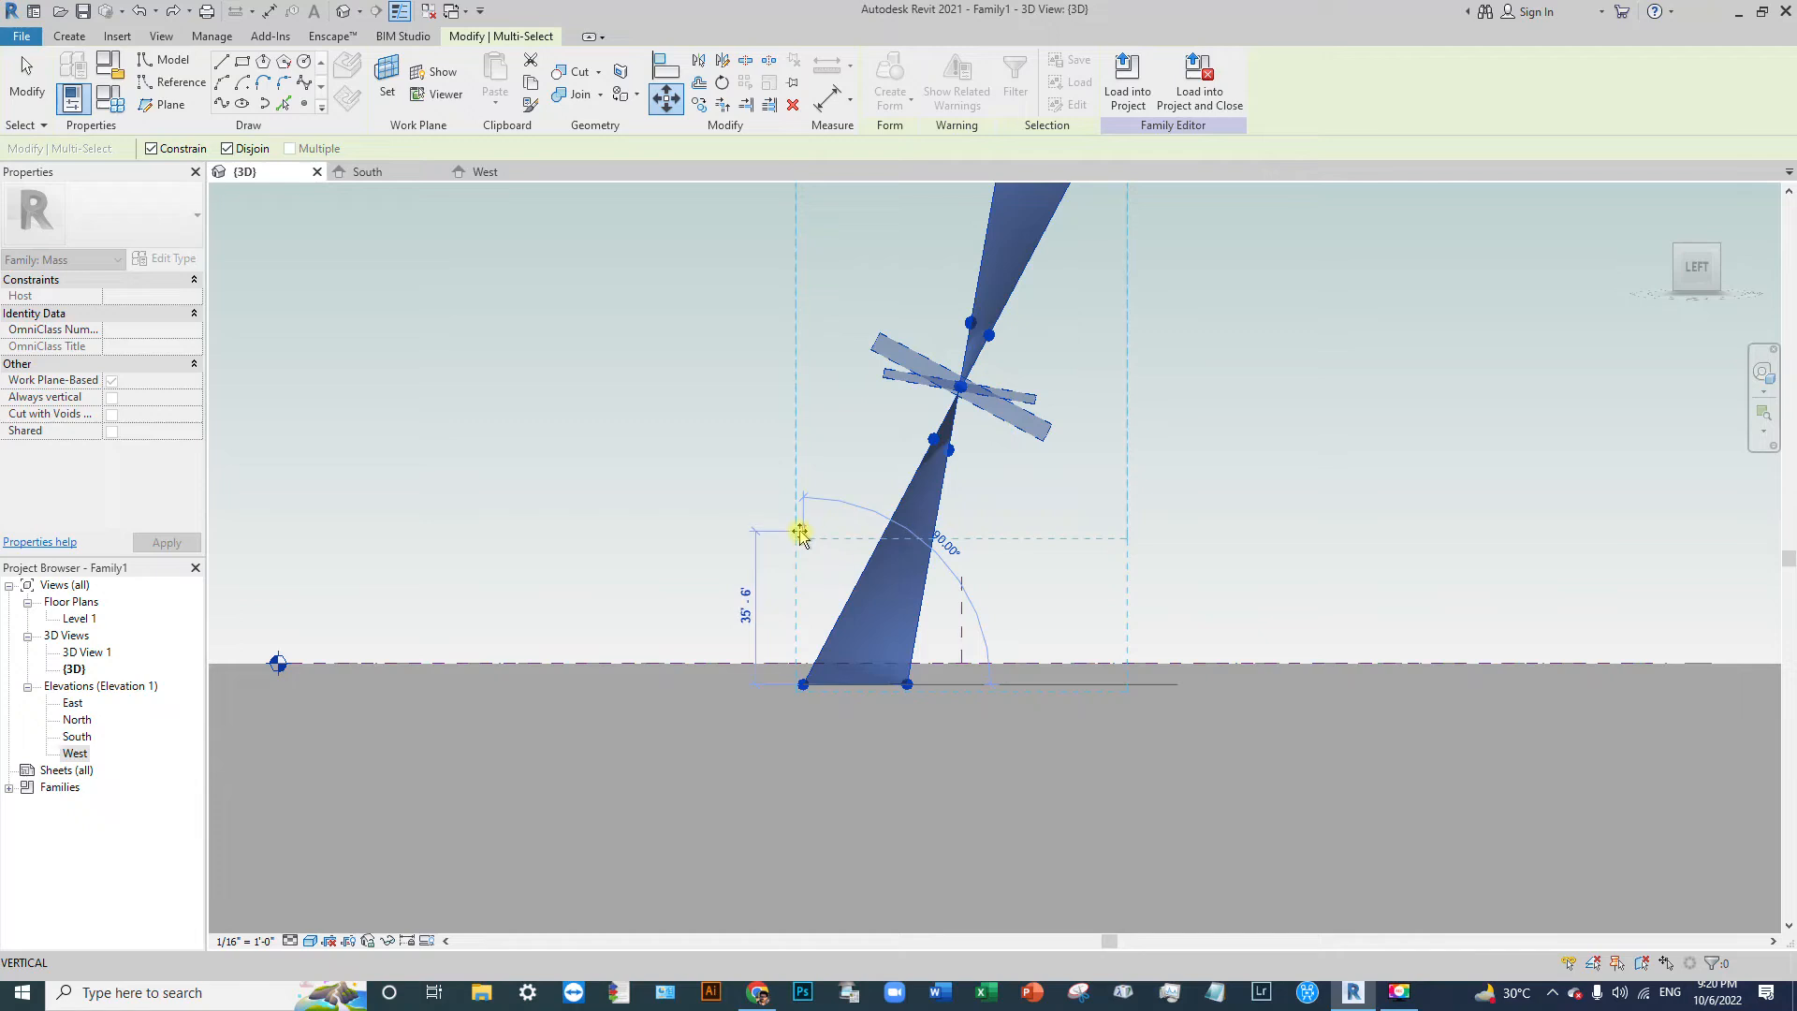
left_click(800, 534)
left_click(954, 711)
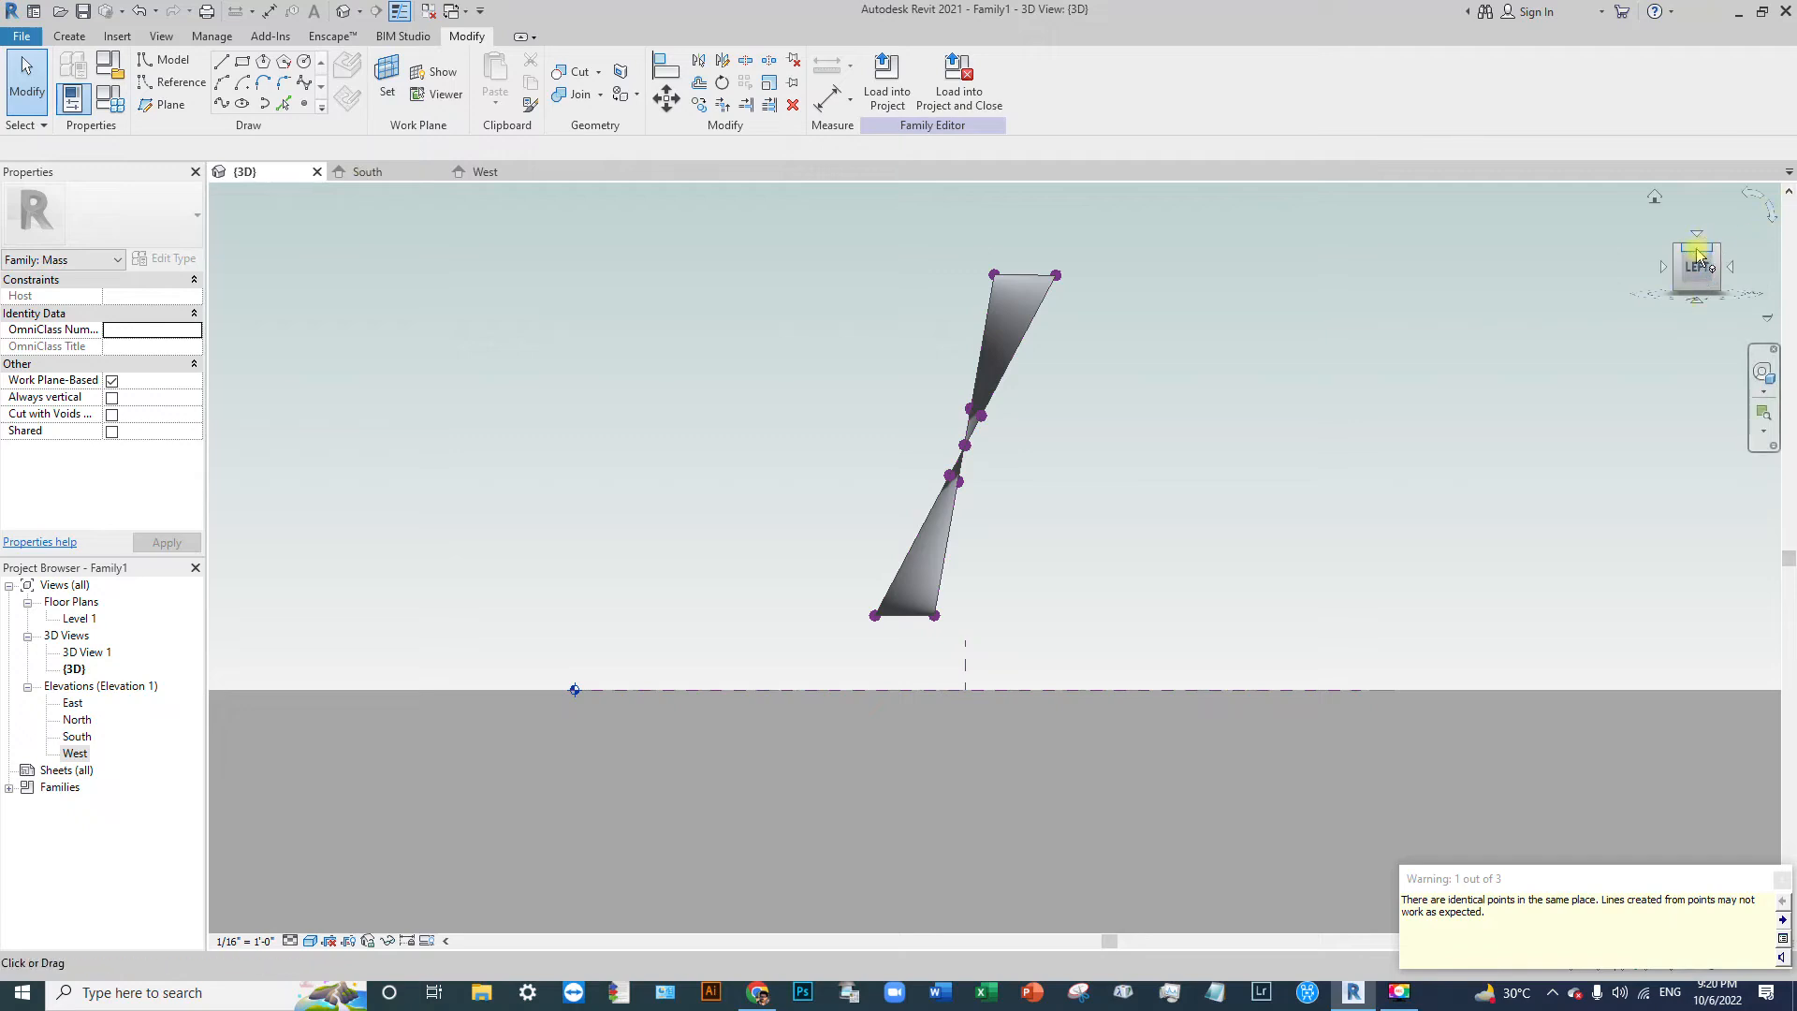
middle_click_drag(967, 425, 1043, 593, "shift")
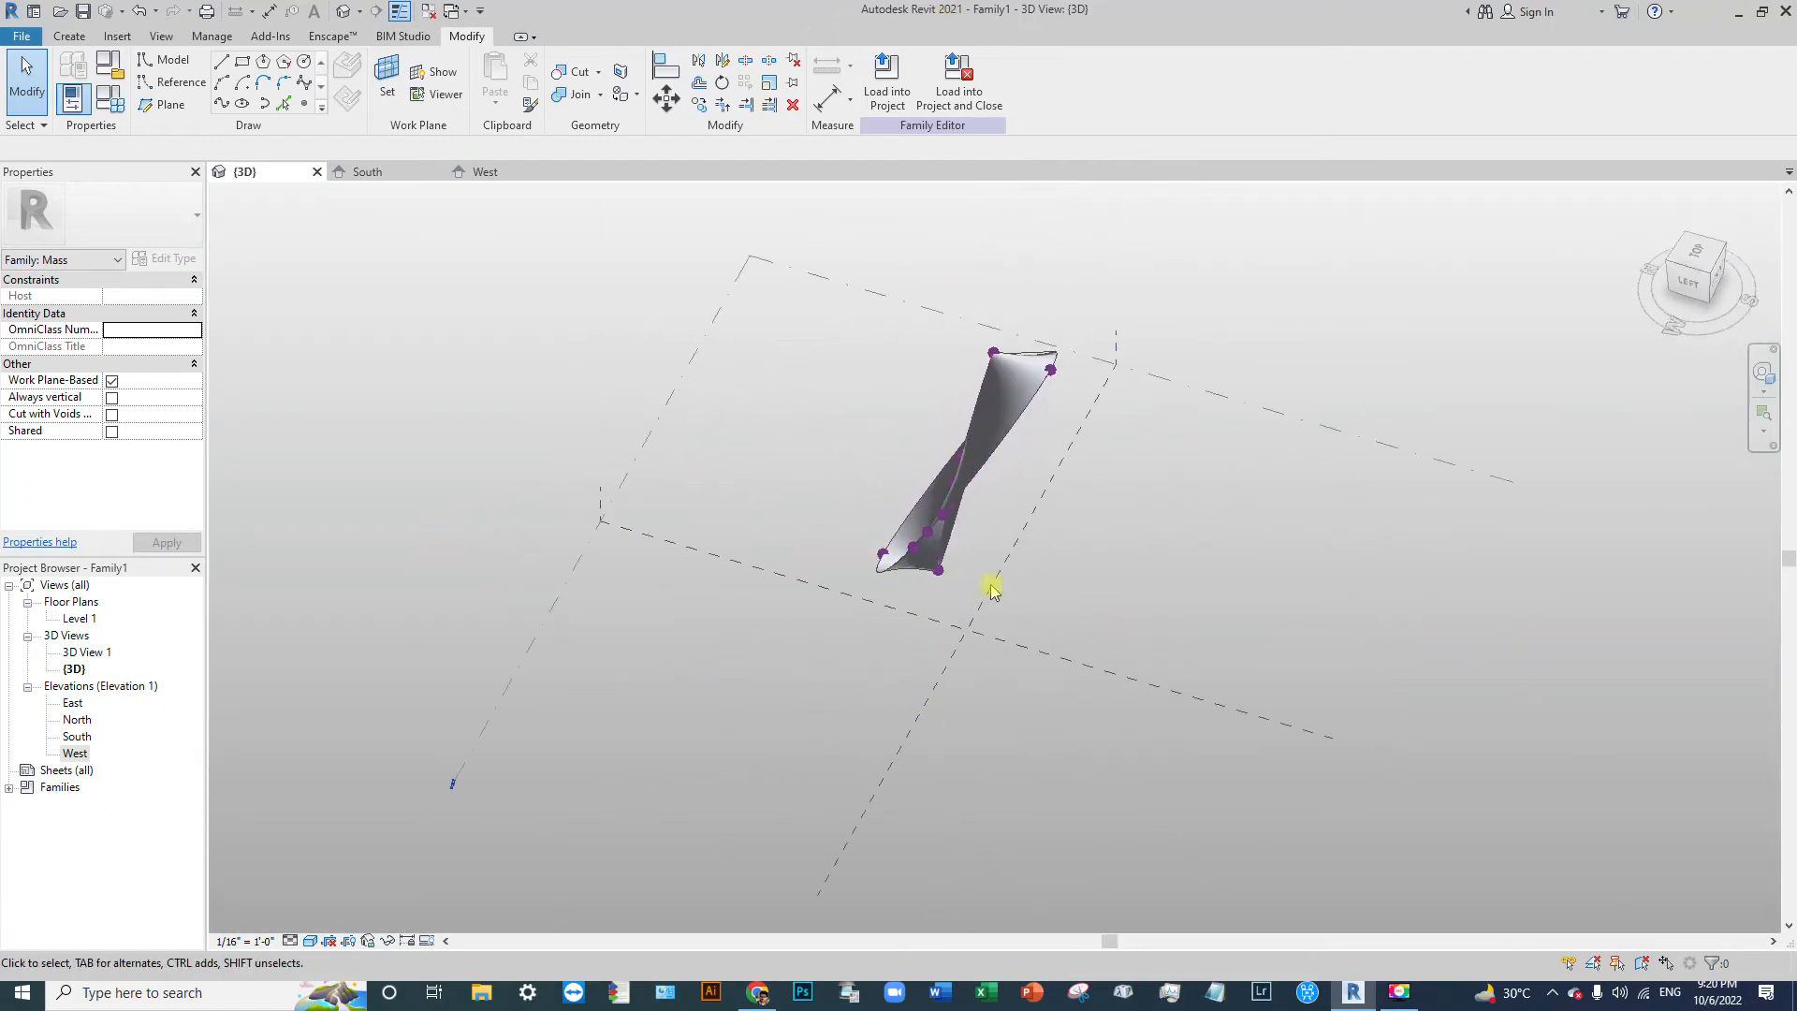
middle_click_drag(931, 649, 995, 589, "shift")
middle_click_drag(1135, 666, 854, 504, "shift")
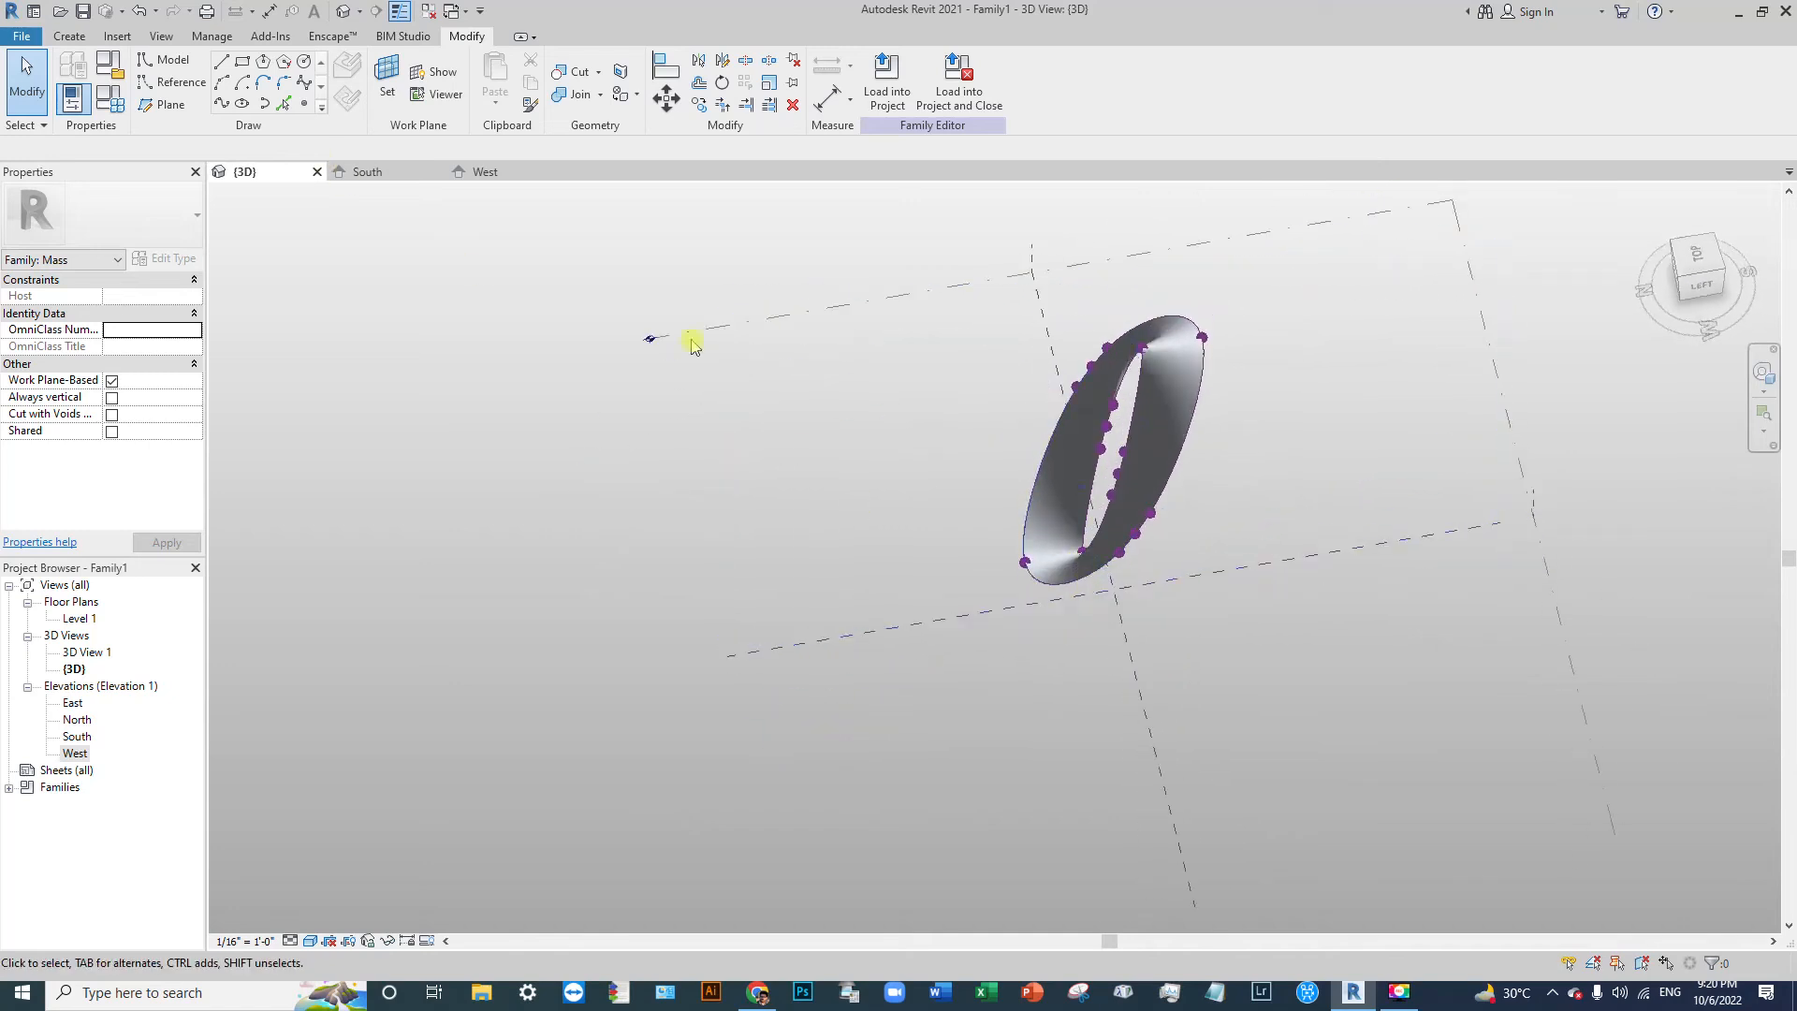
middle_click_drag(1231, 468, 1159, 293, "shift")
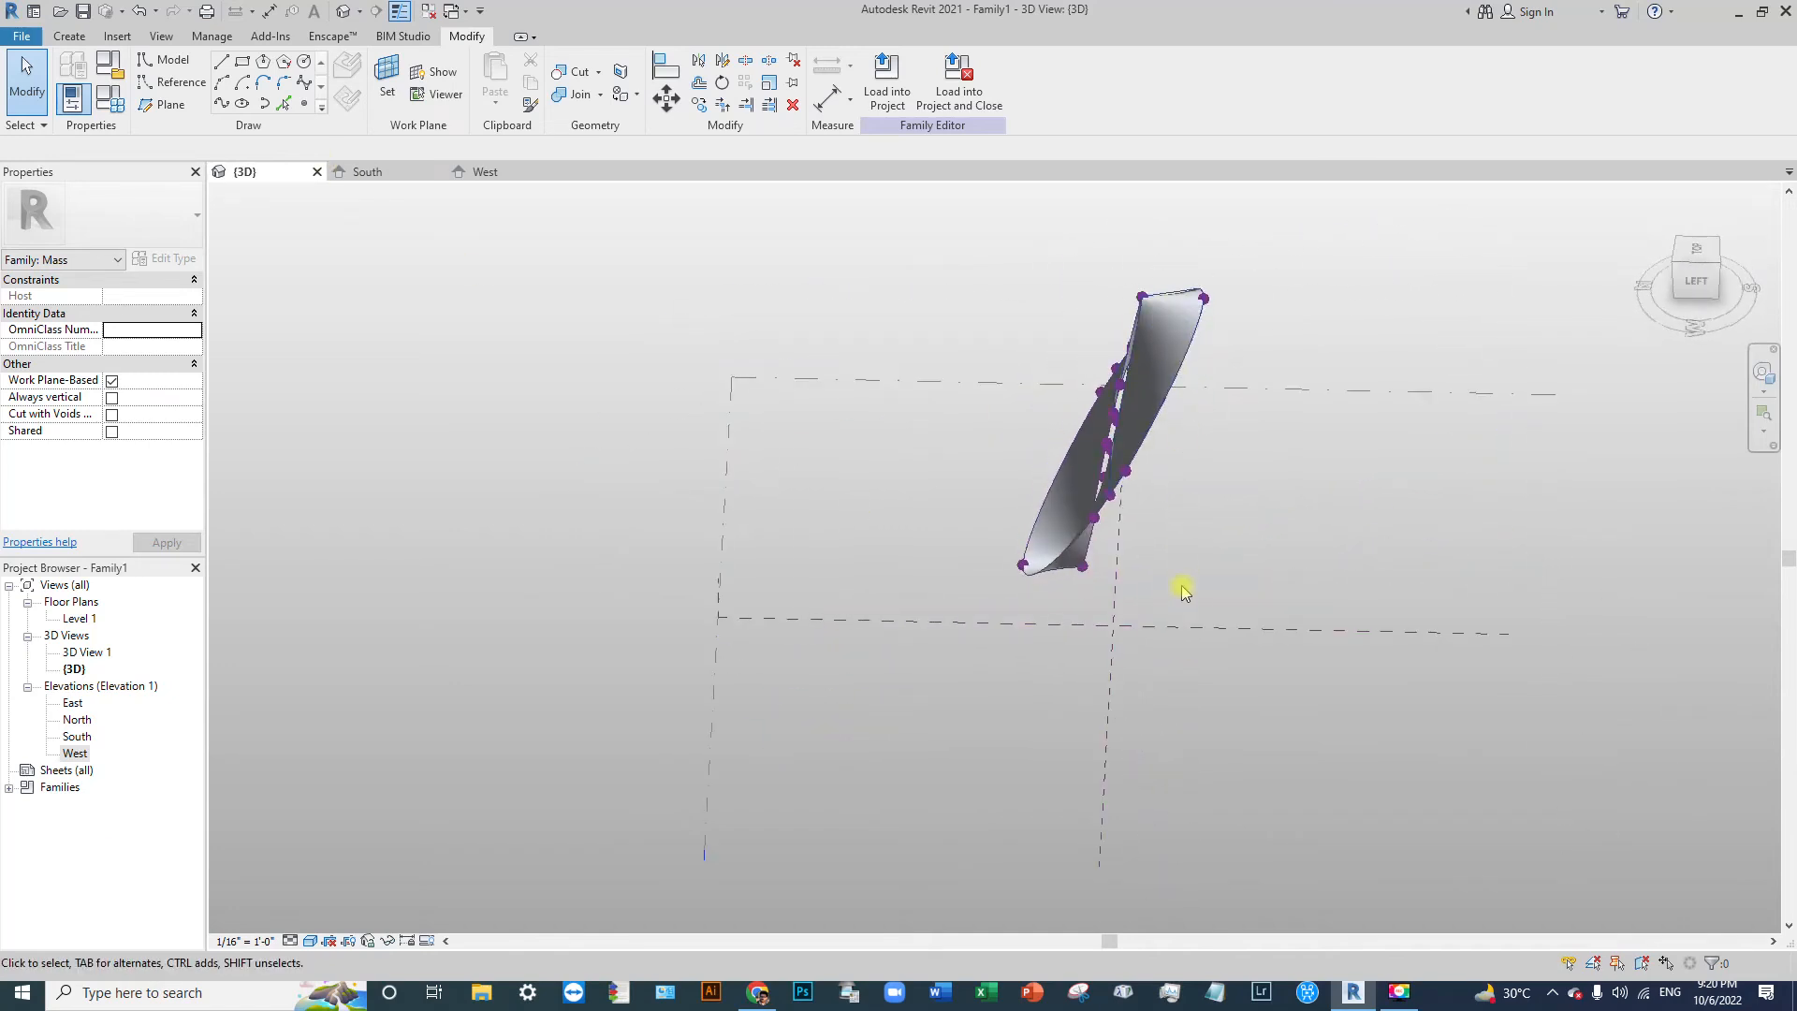
middle_click_drag(1039, 791, 1225, 506, "shift")
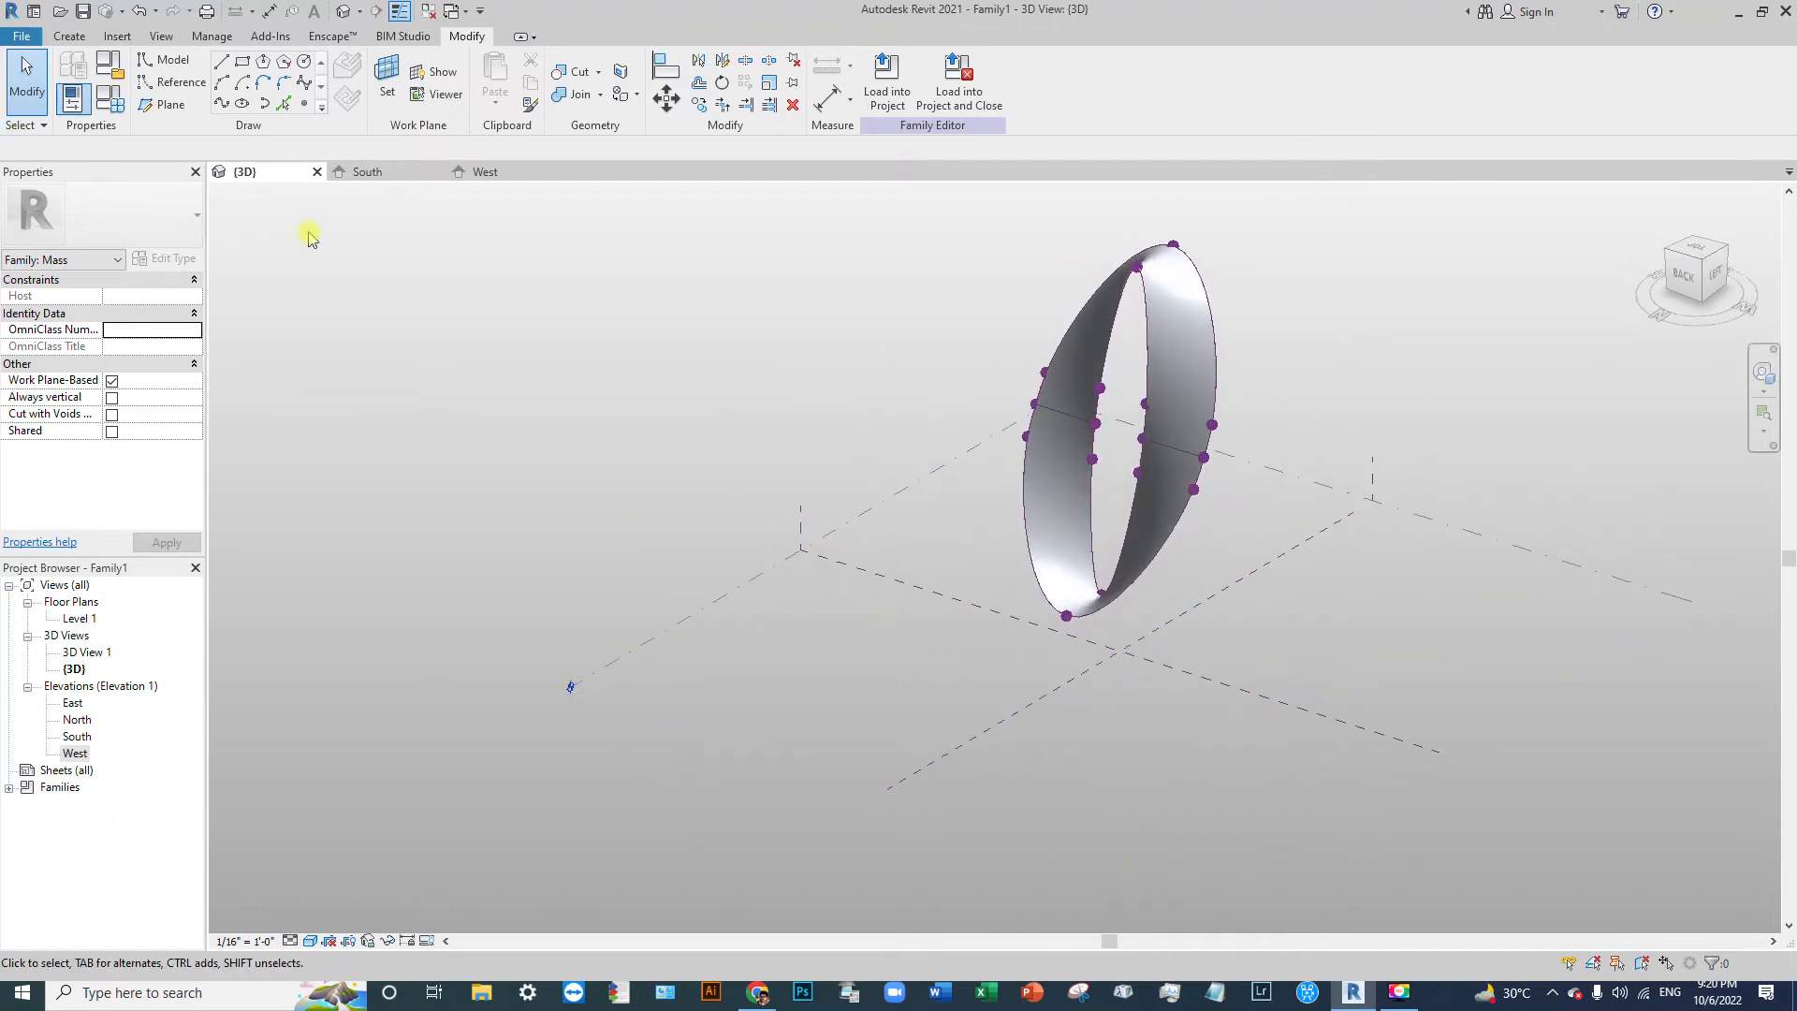
middle_click_drag(1083, 450, 1199, 346, "shift")
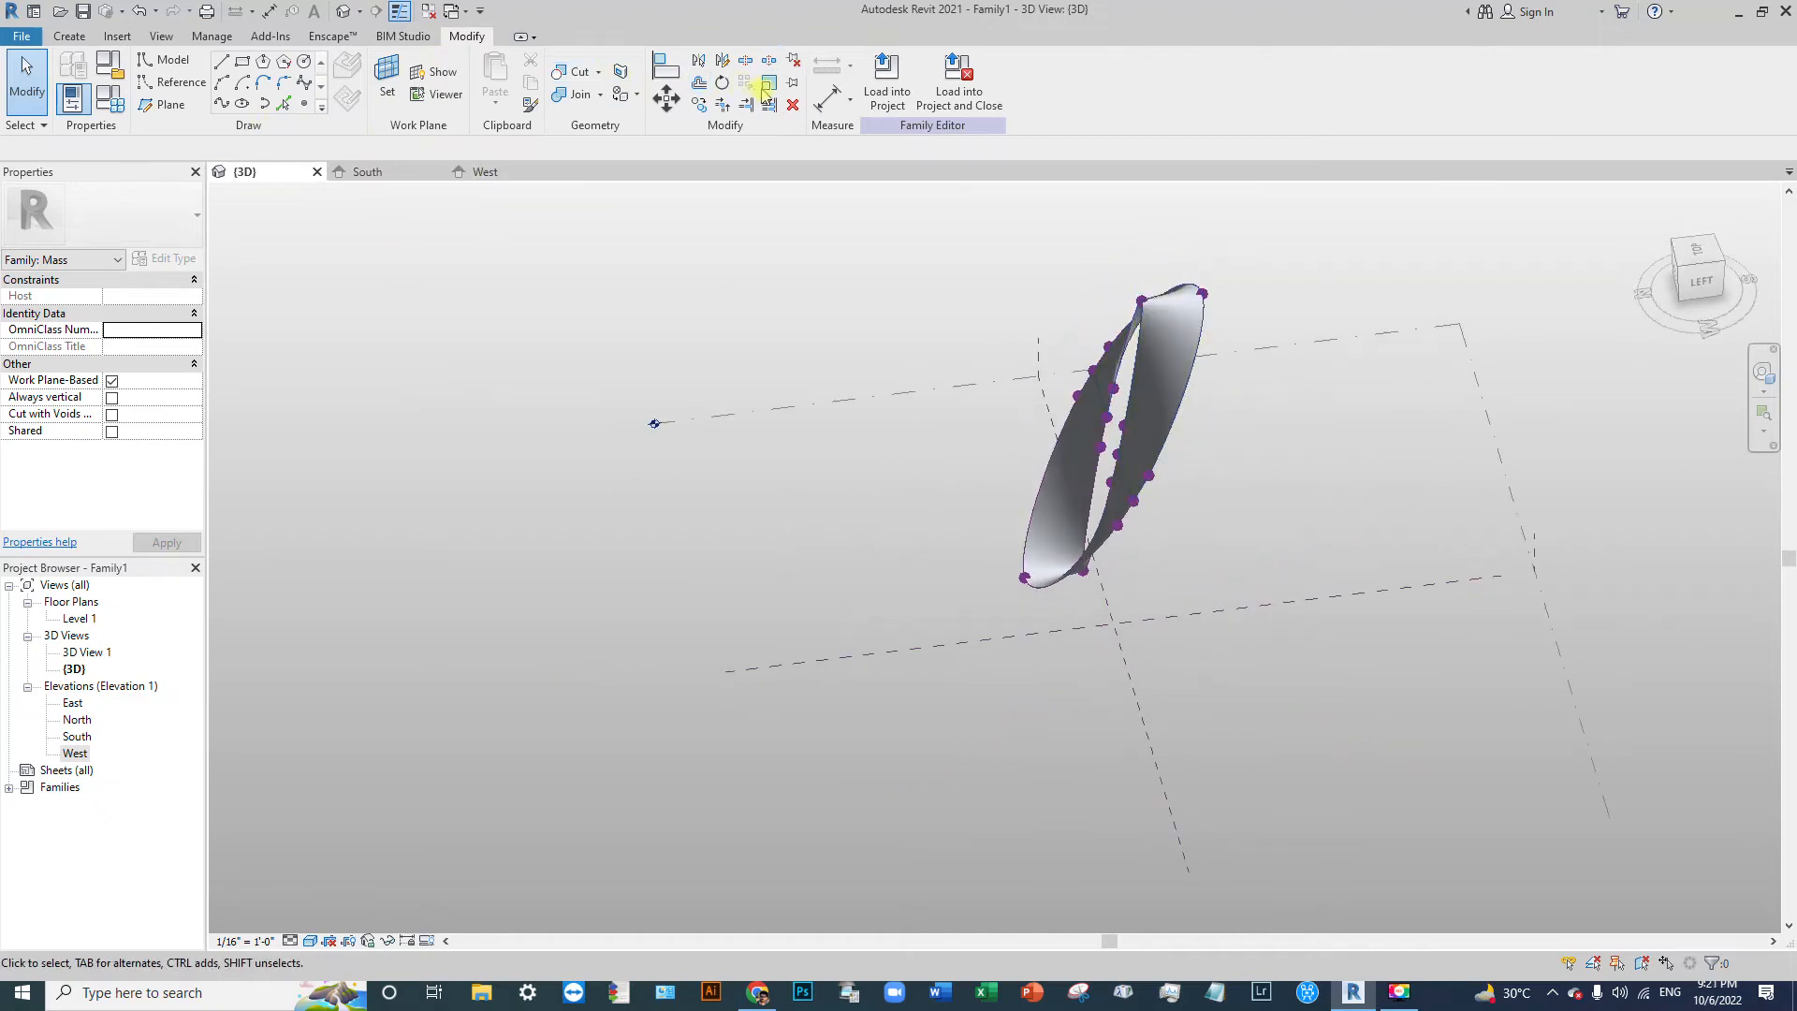
left_click(1359, 759)
Step: Project the outer and inner loop splines onto Level 1 as model lines with the Pick Lines tool
left_click(284, 101)
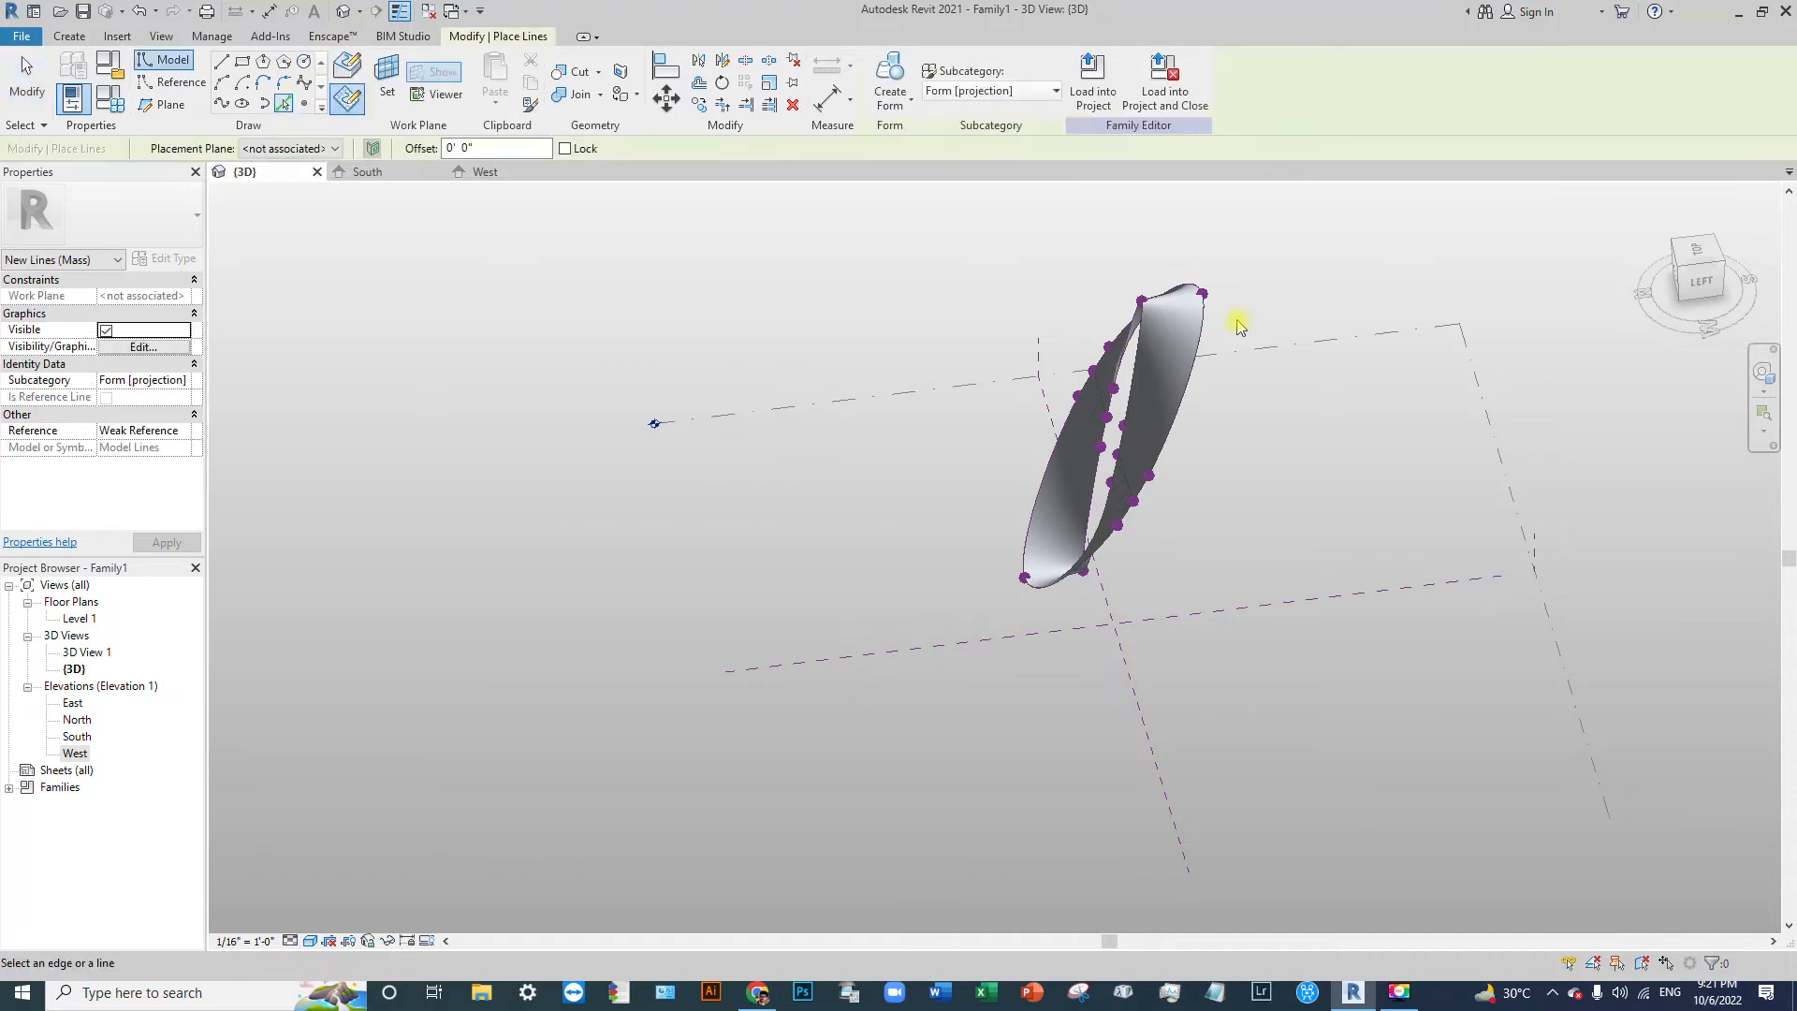
left_click(330, 152)
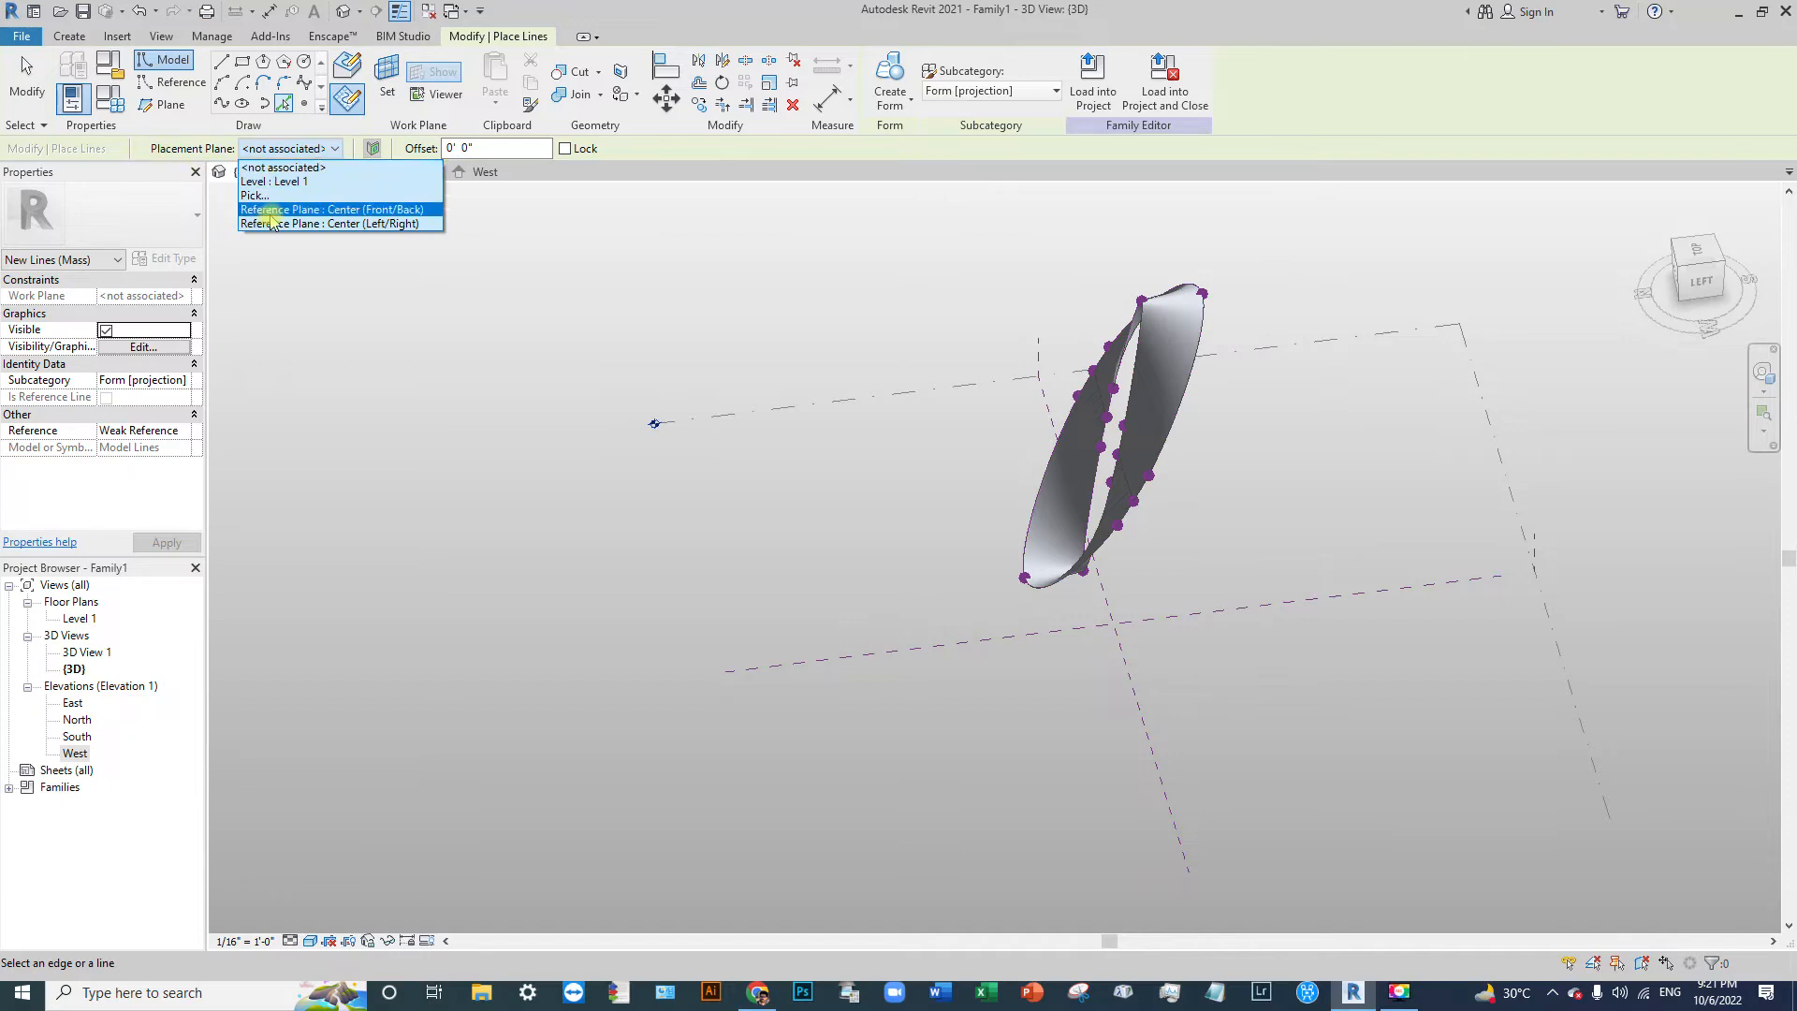
left_click(273, 181)
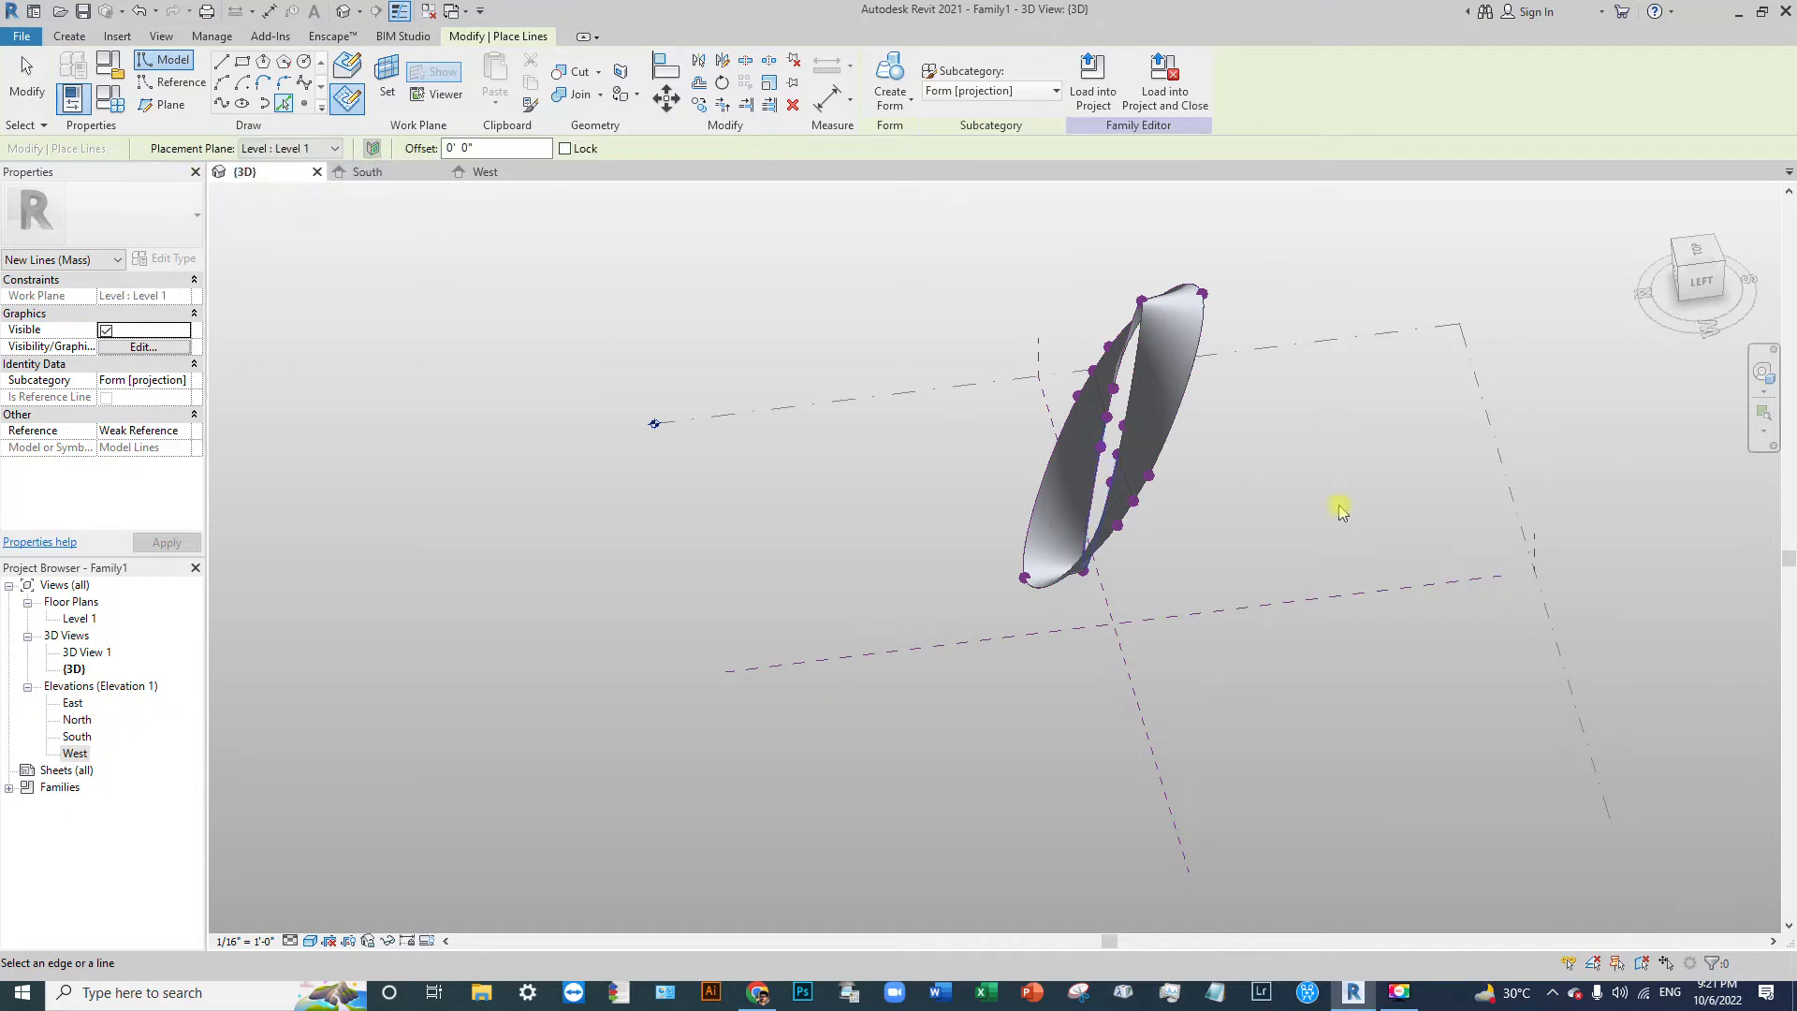
left_click(1180, 408)
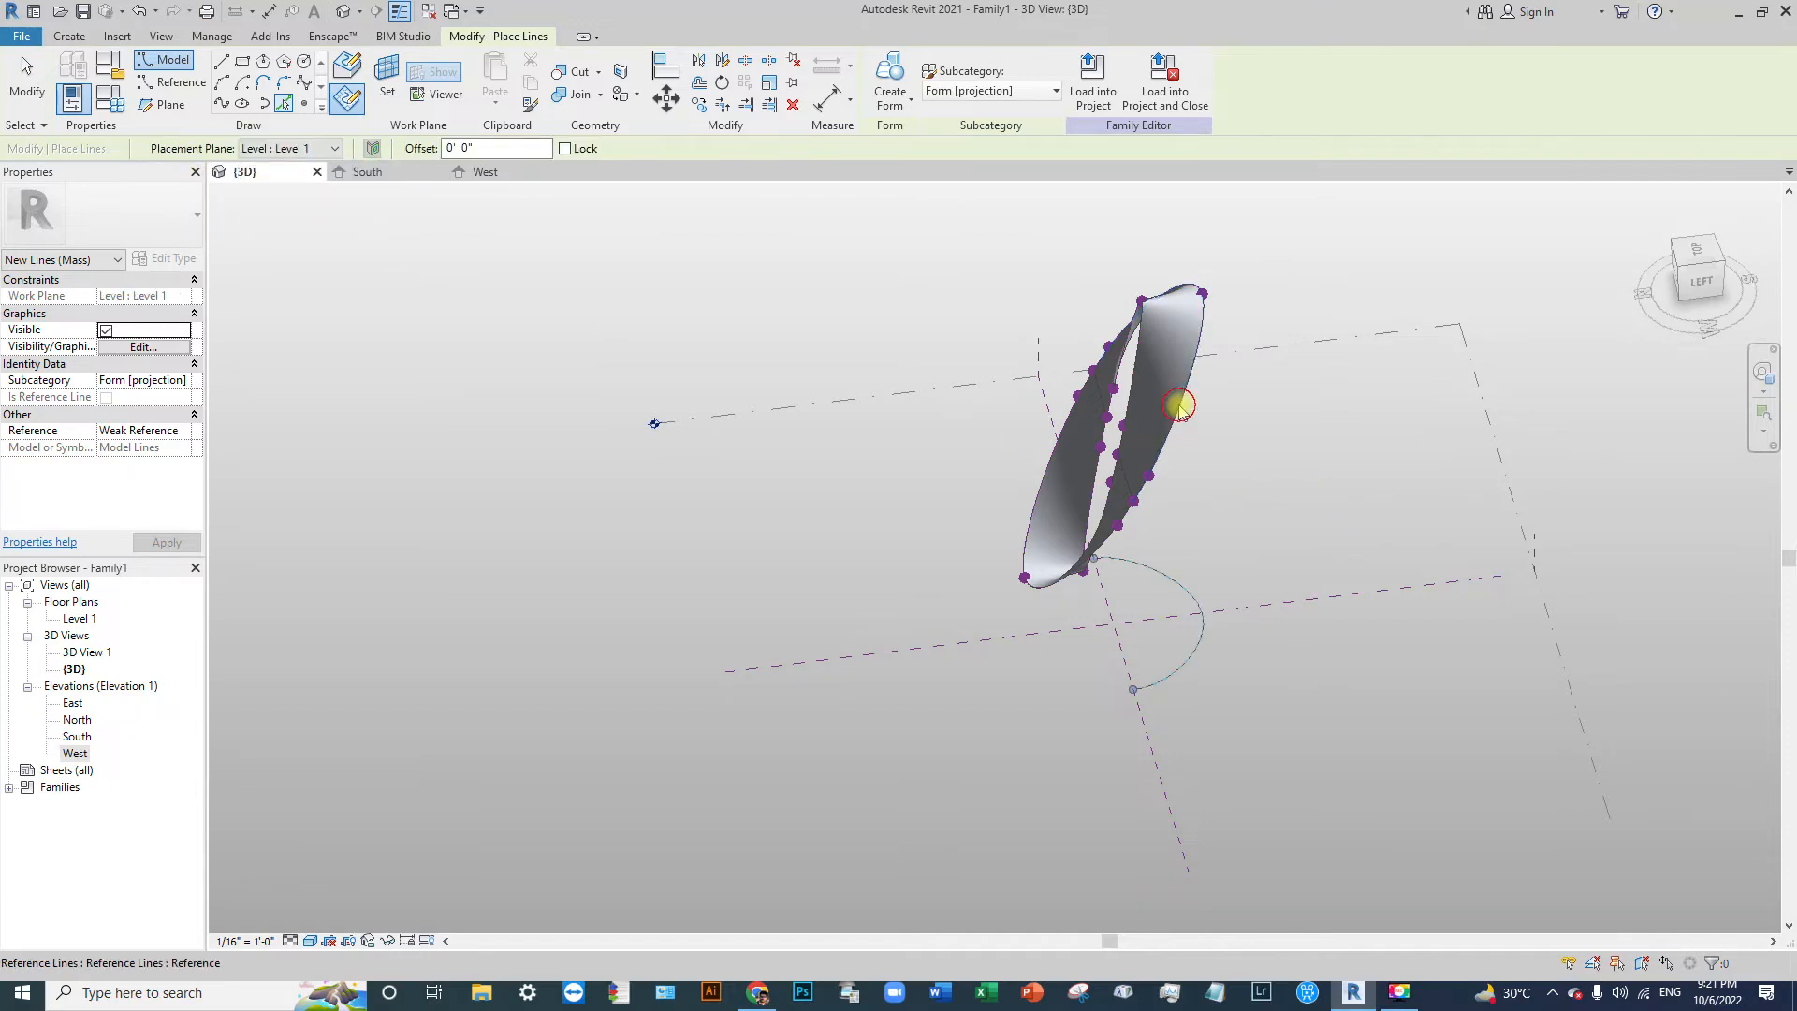
left_click(1035, 588)
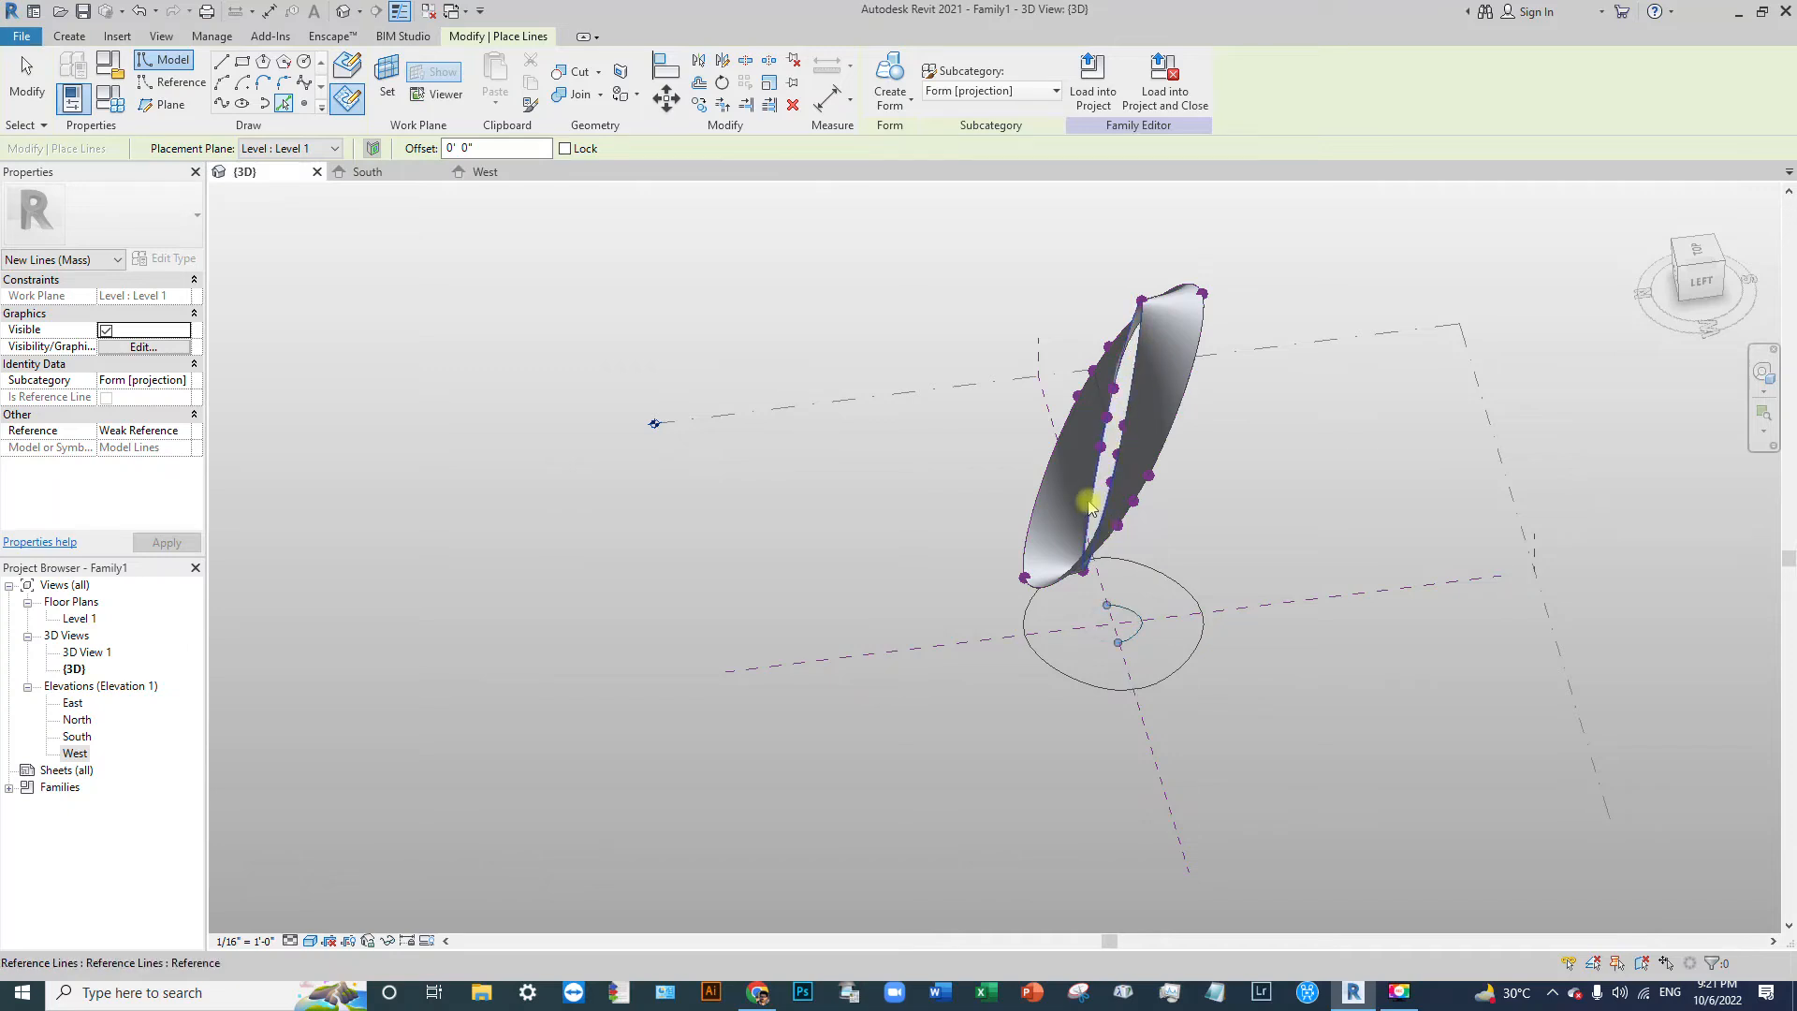
key("Escape")
Step: Convert the projected outer and inner curves on Level 1 into reference lines
middle_click_drag(1255, 682, 1159, 670, "shift")
left_click(1172, 678)
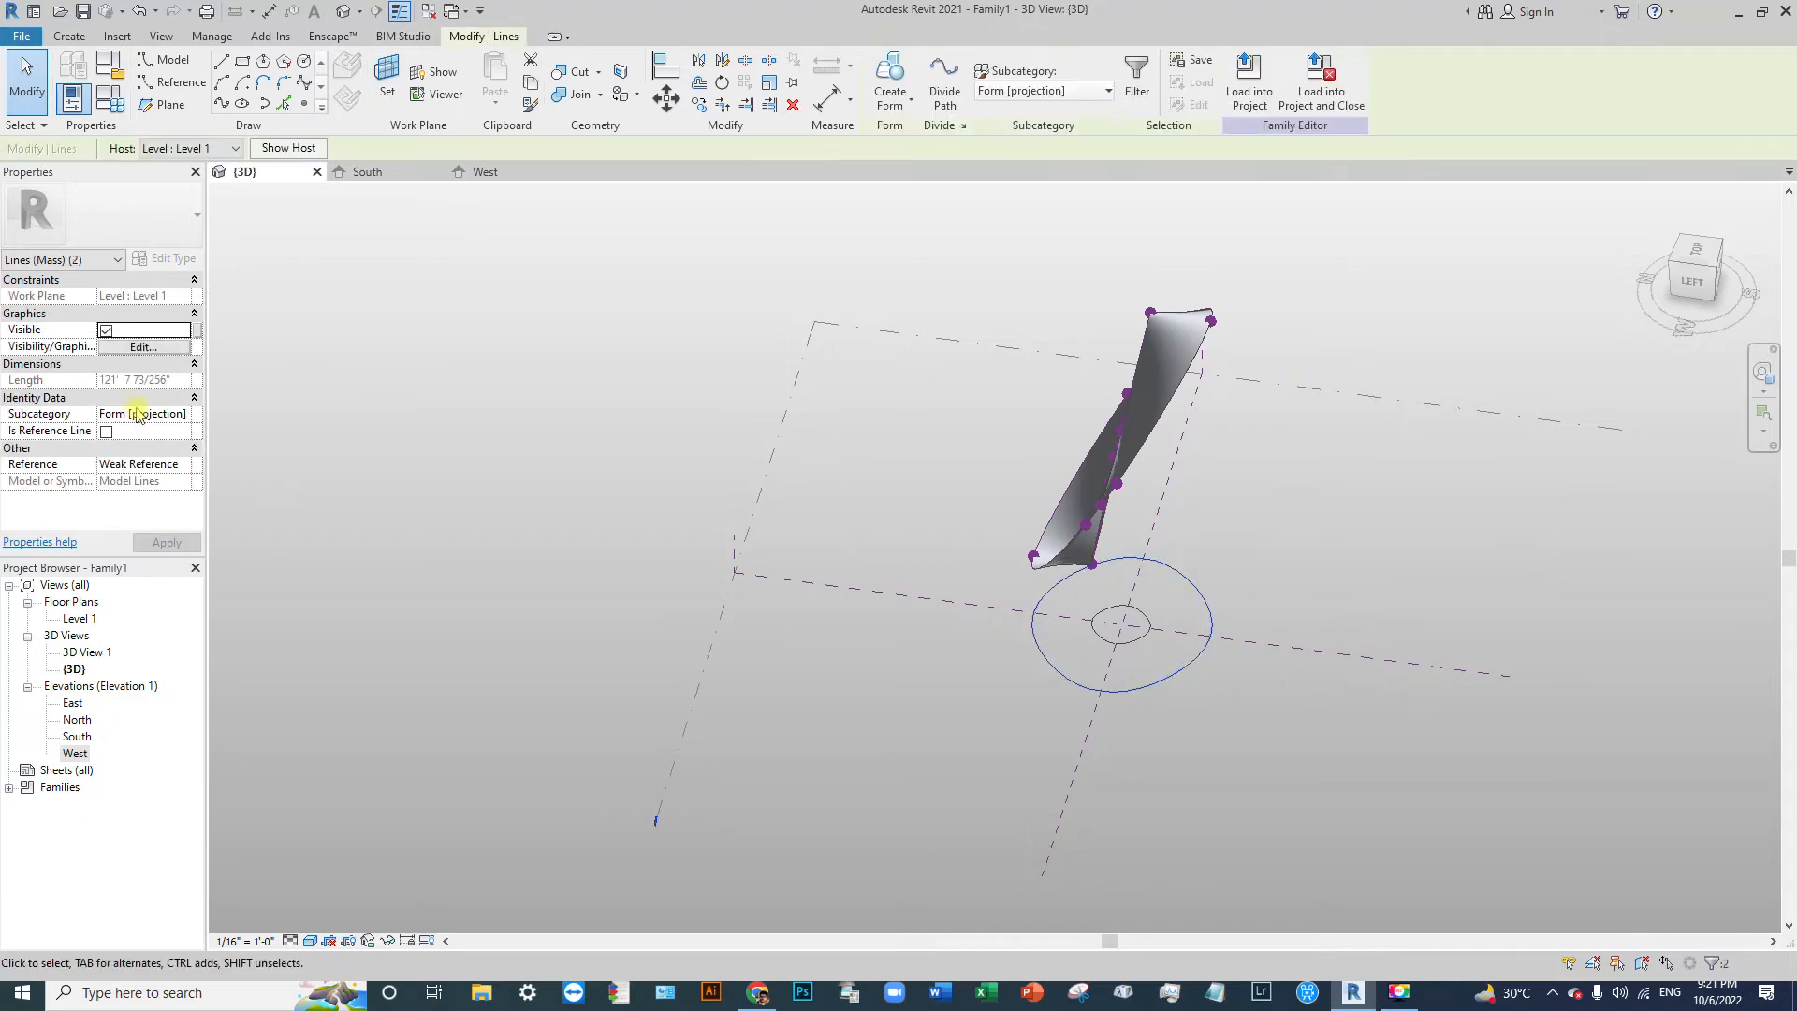
left_click(106, 432)
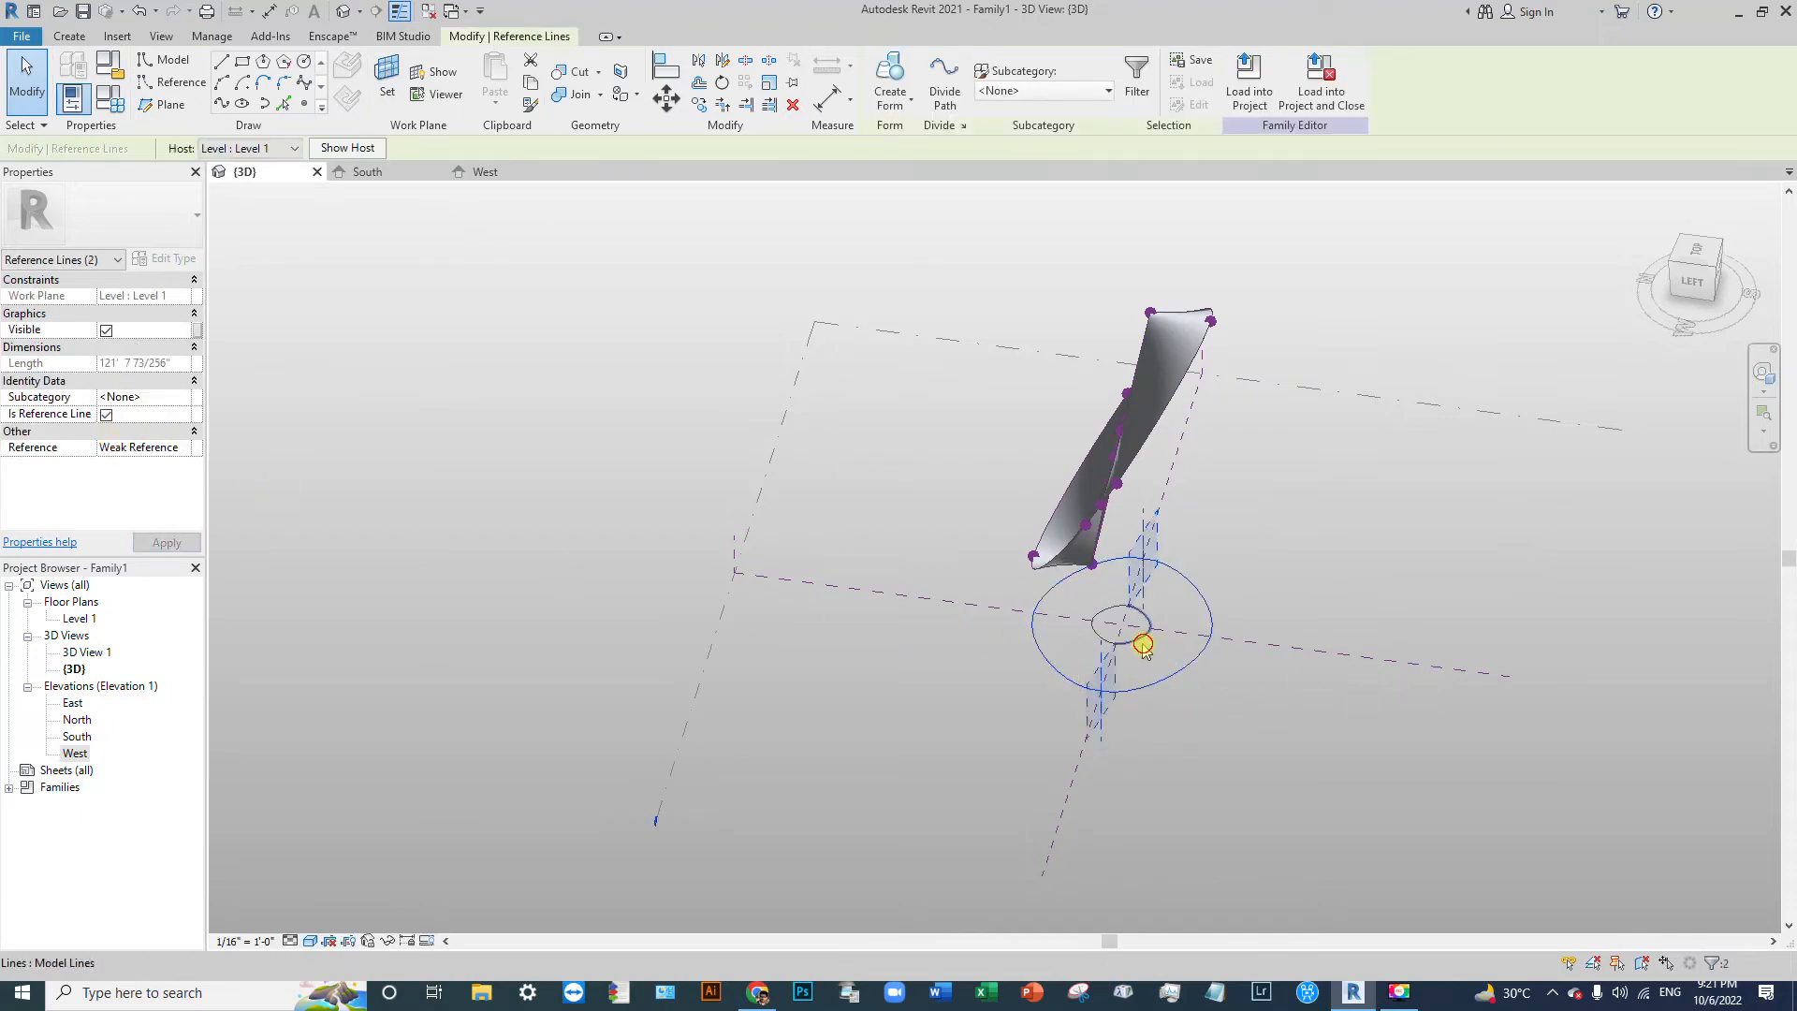
left_click(1090, 644)
left_click(1096, 635, "ctrl")
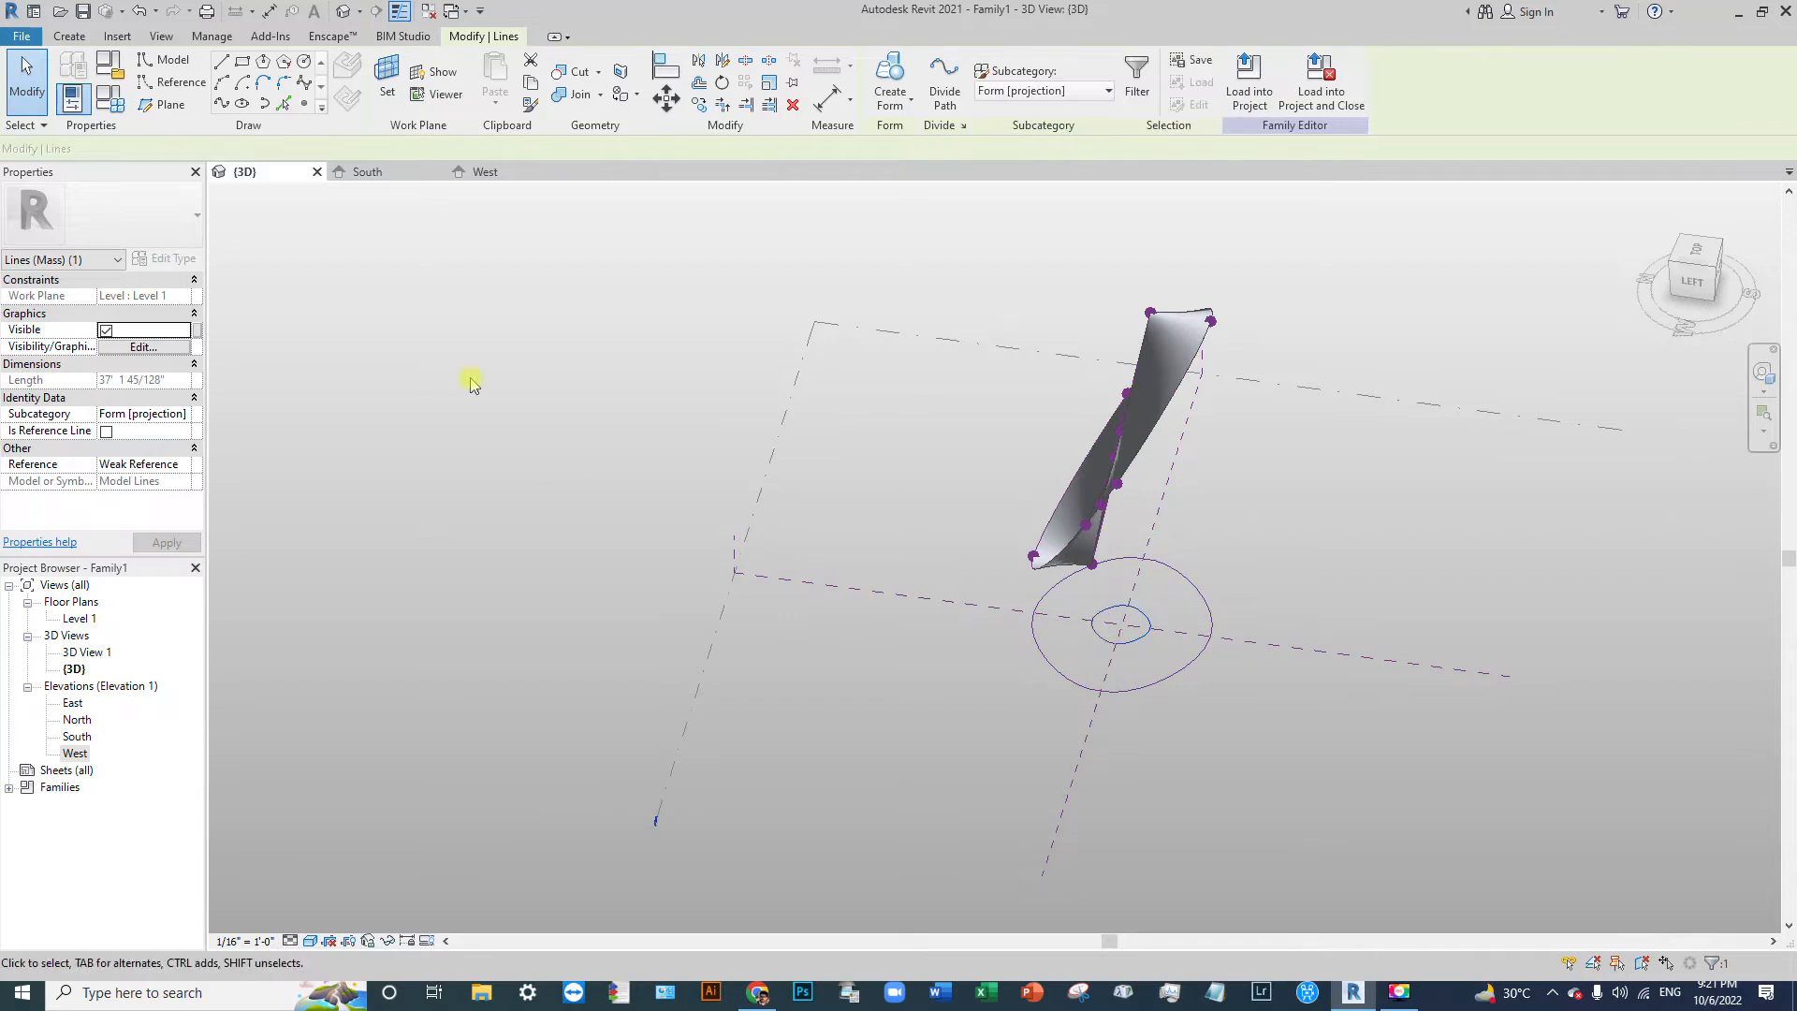
left_click(107, 432)
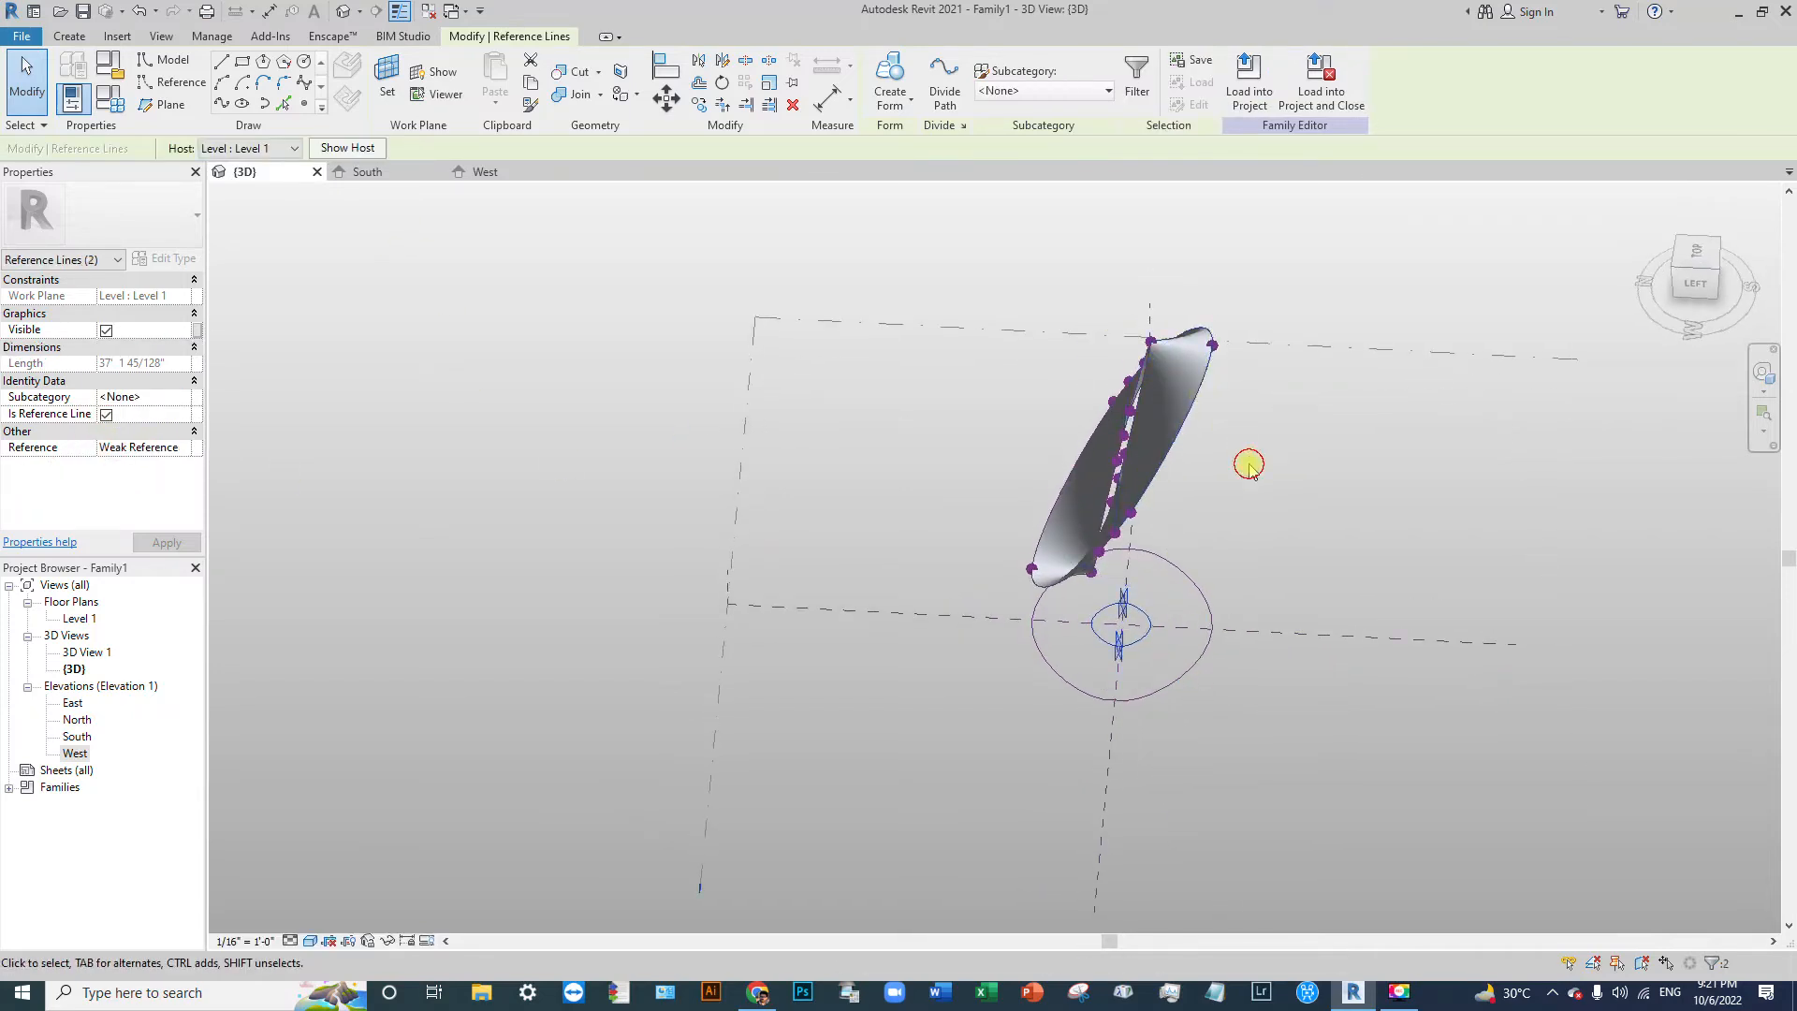
key("Escape")
left_click(1201, 402)
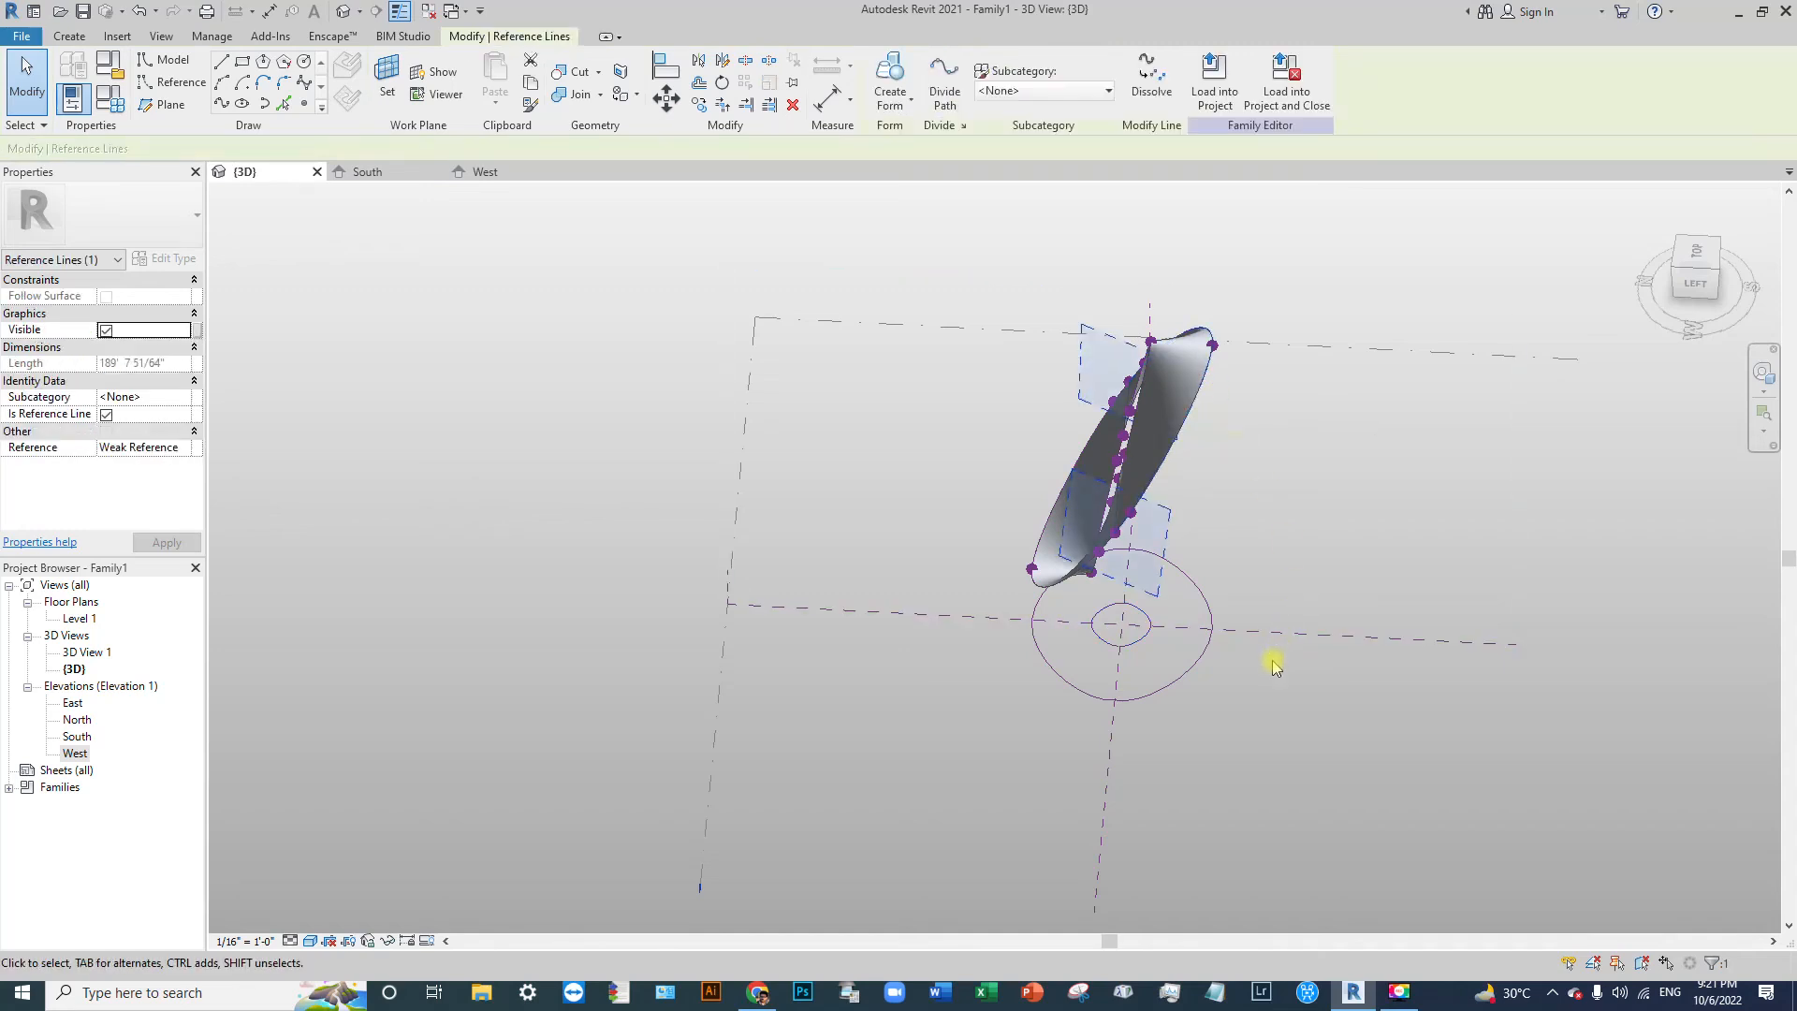
left_click(1182, 689, "ctrl")
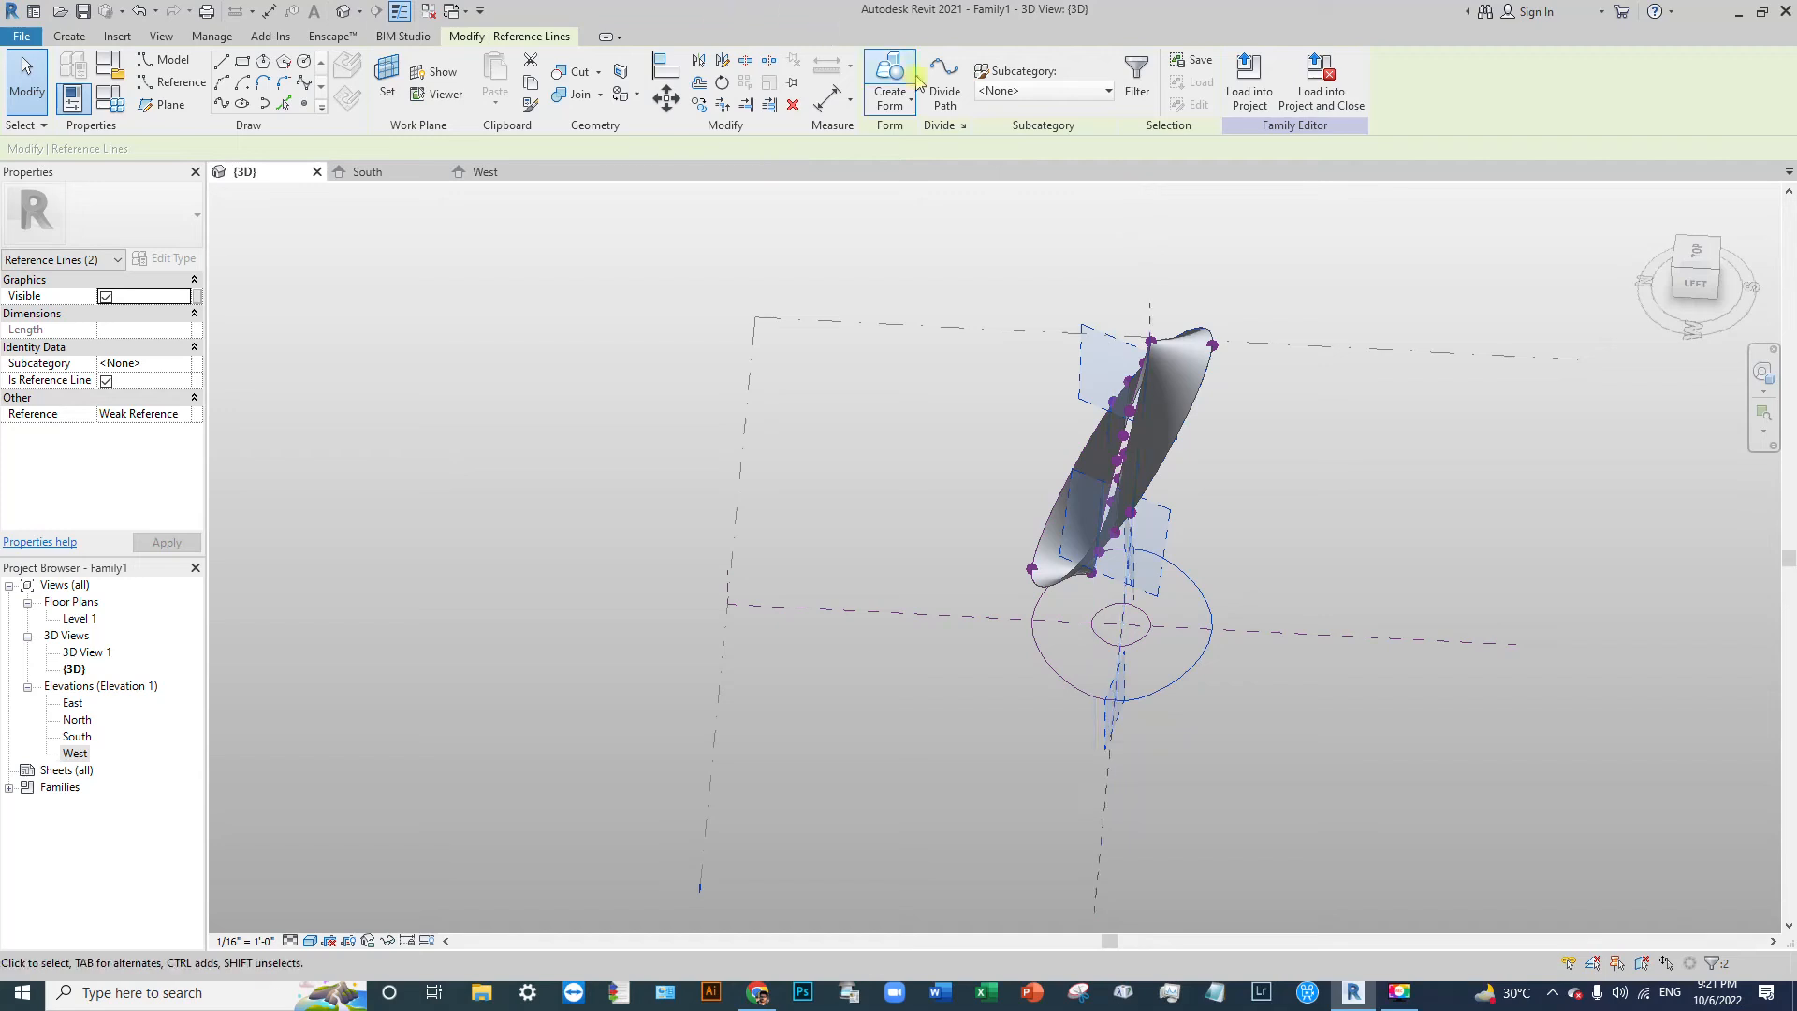
left_click(1334, 529)
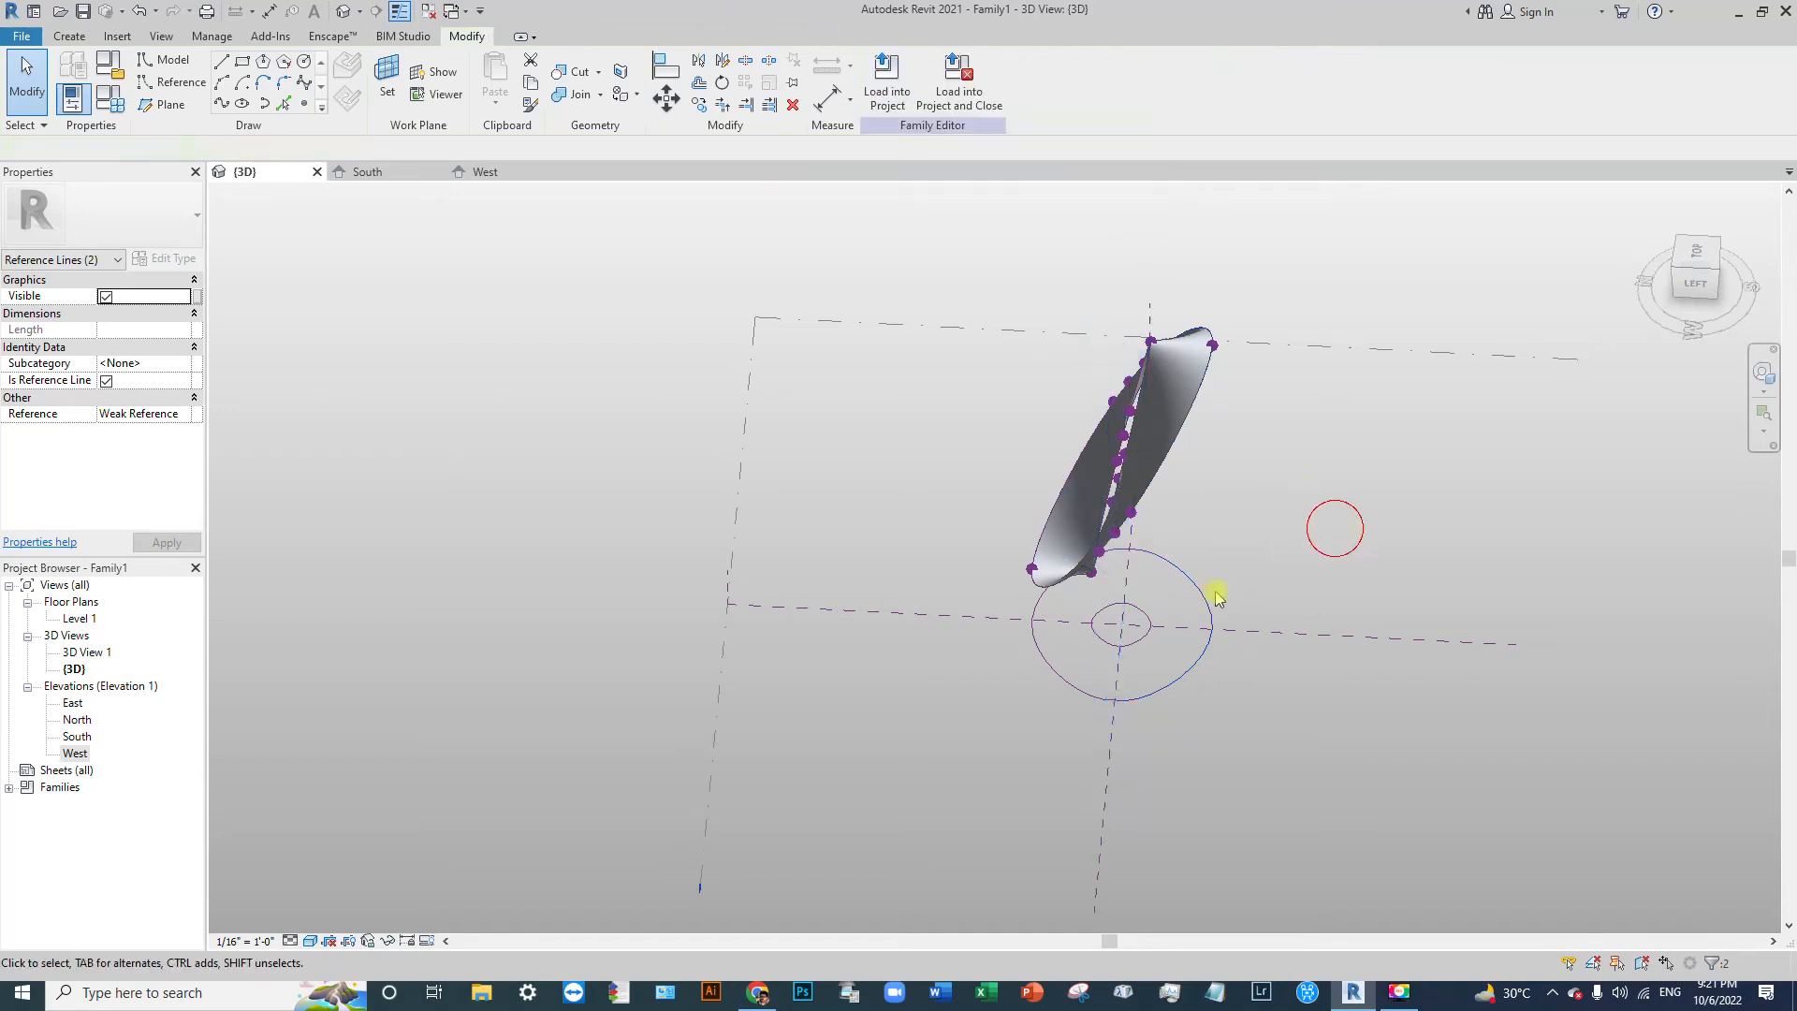
left_click(1140, 649)
middle_click_drag(1135, 626, 1019, 305, "shift")
middle_click_drag(1130, 631, 1188, 674, "shift")
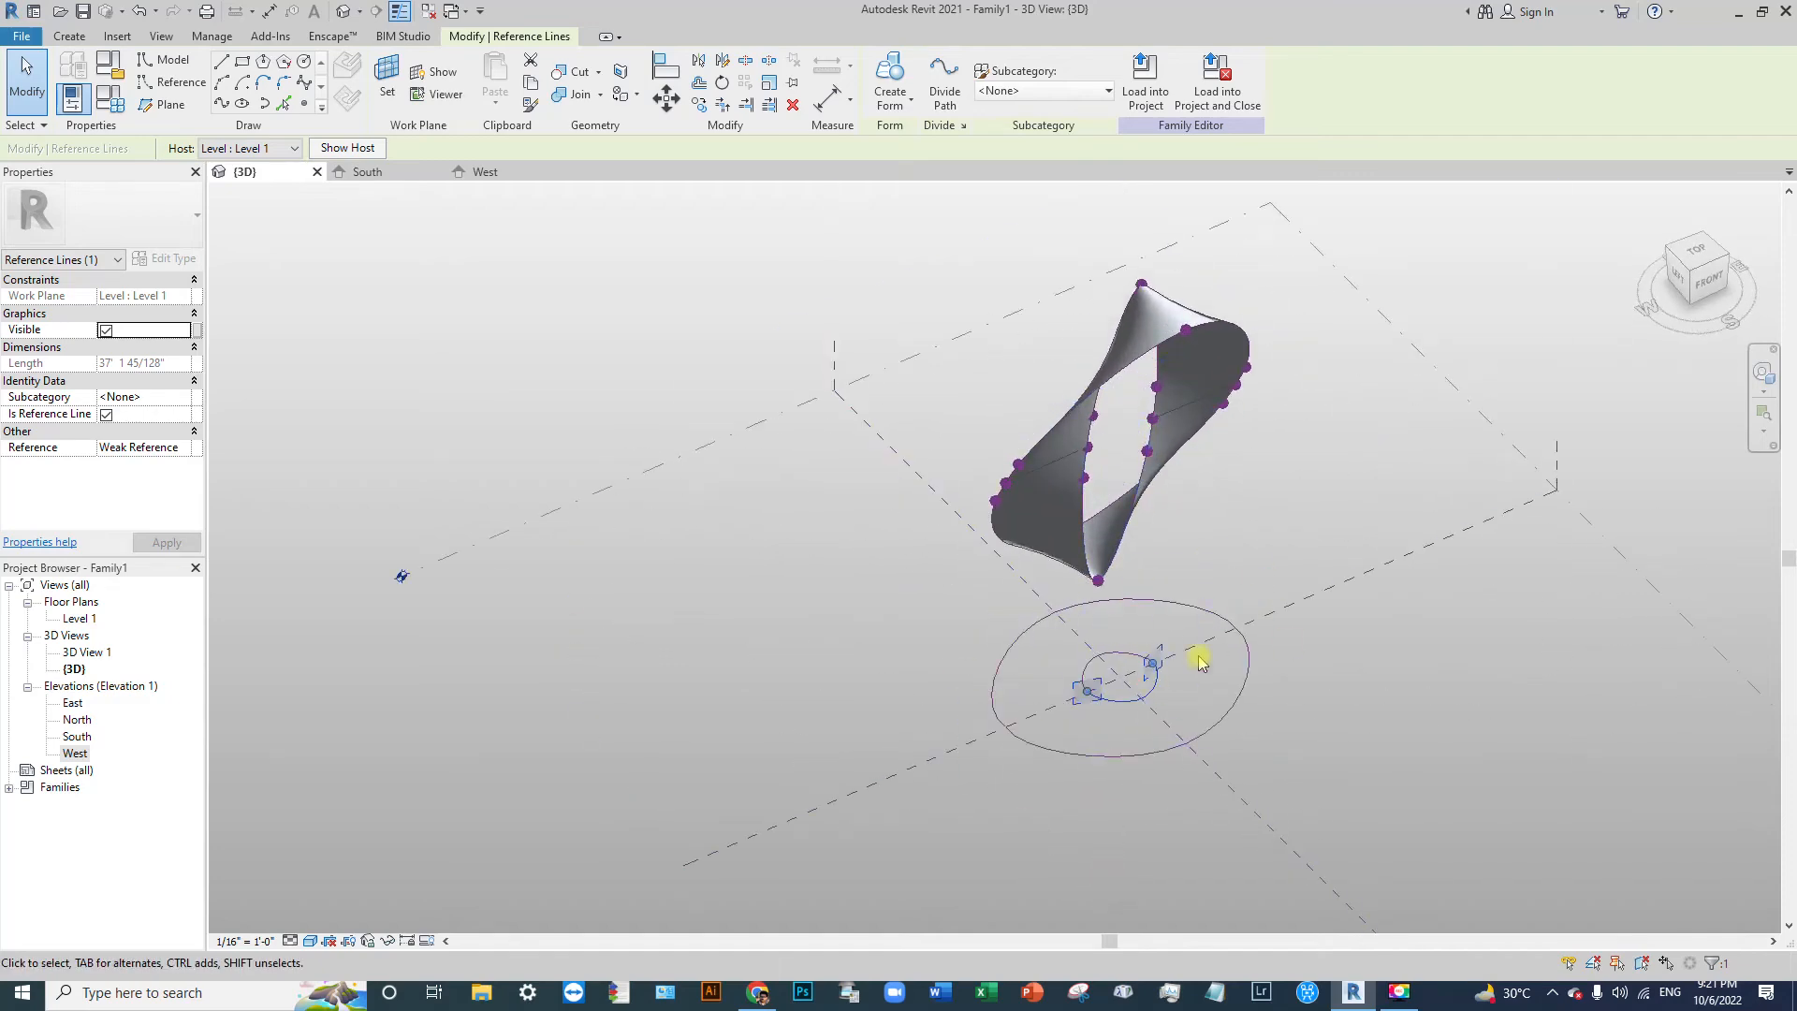
middle_click_drag(1067, 630, 1142, 574, "shift")
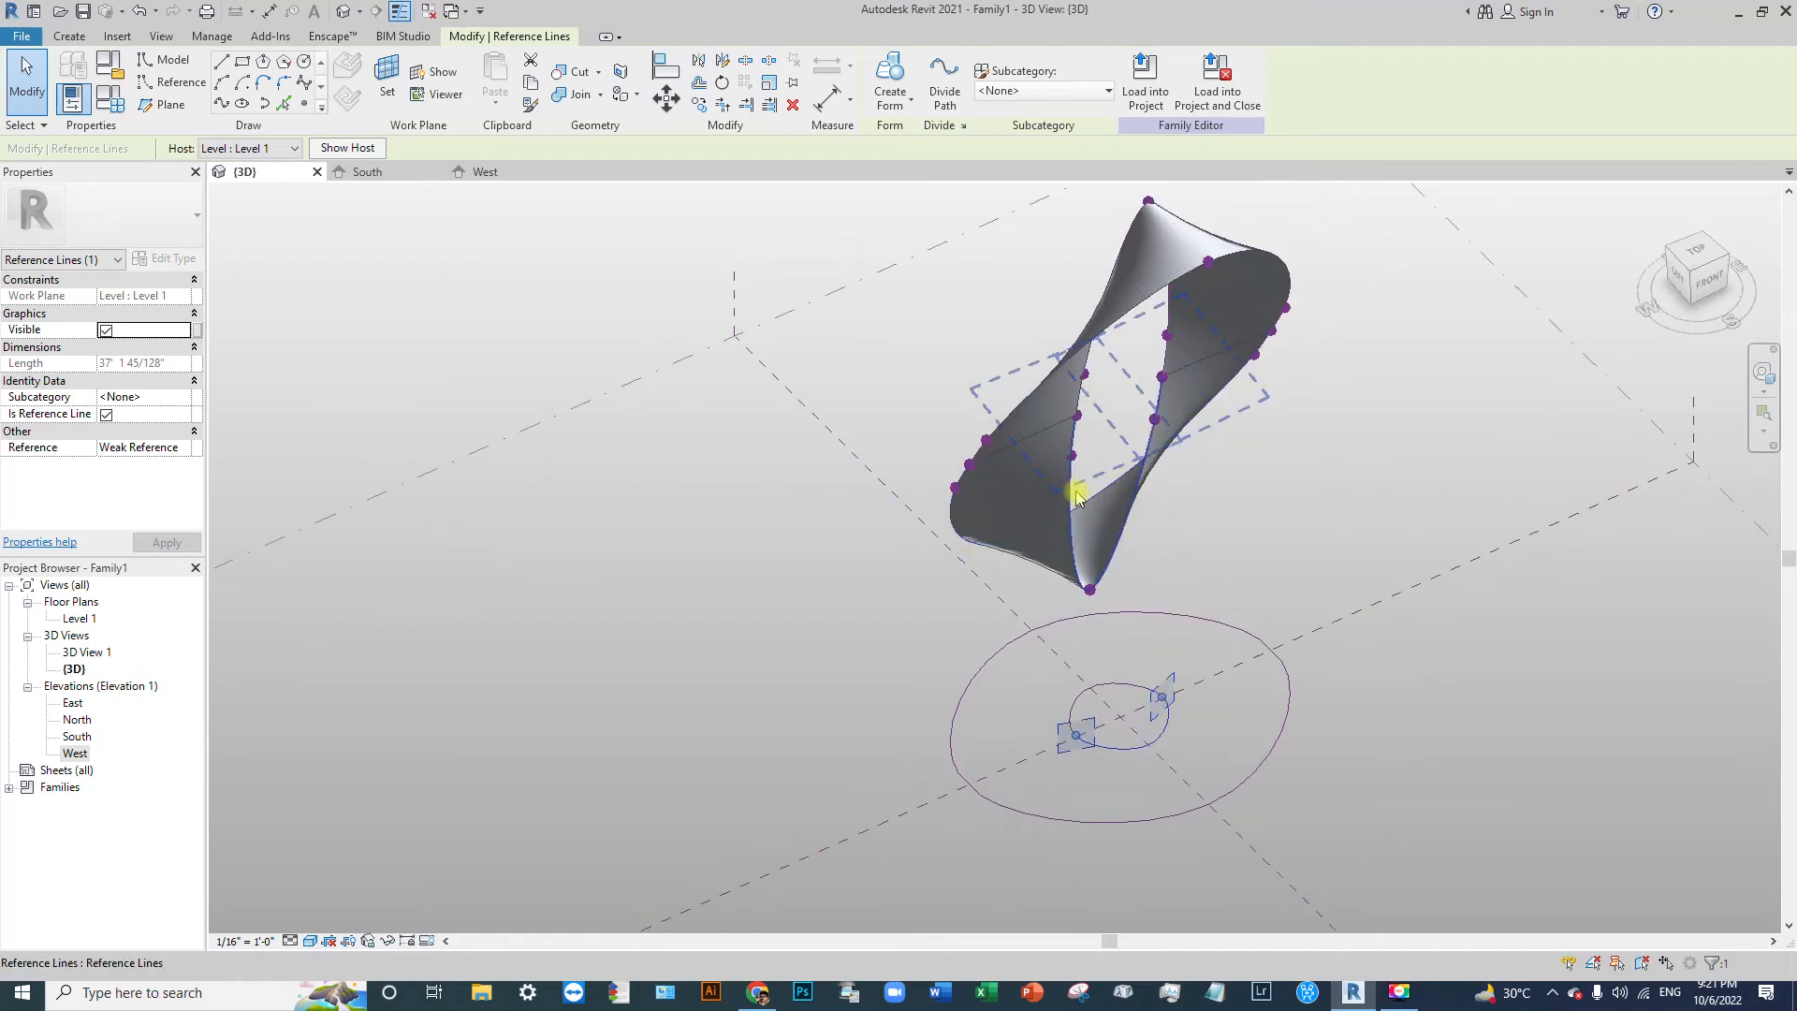
left_click(1077, 494, "ctrl")
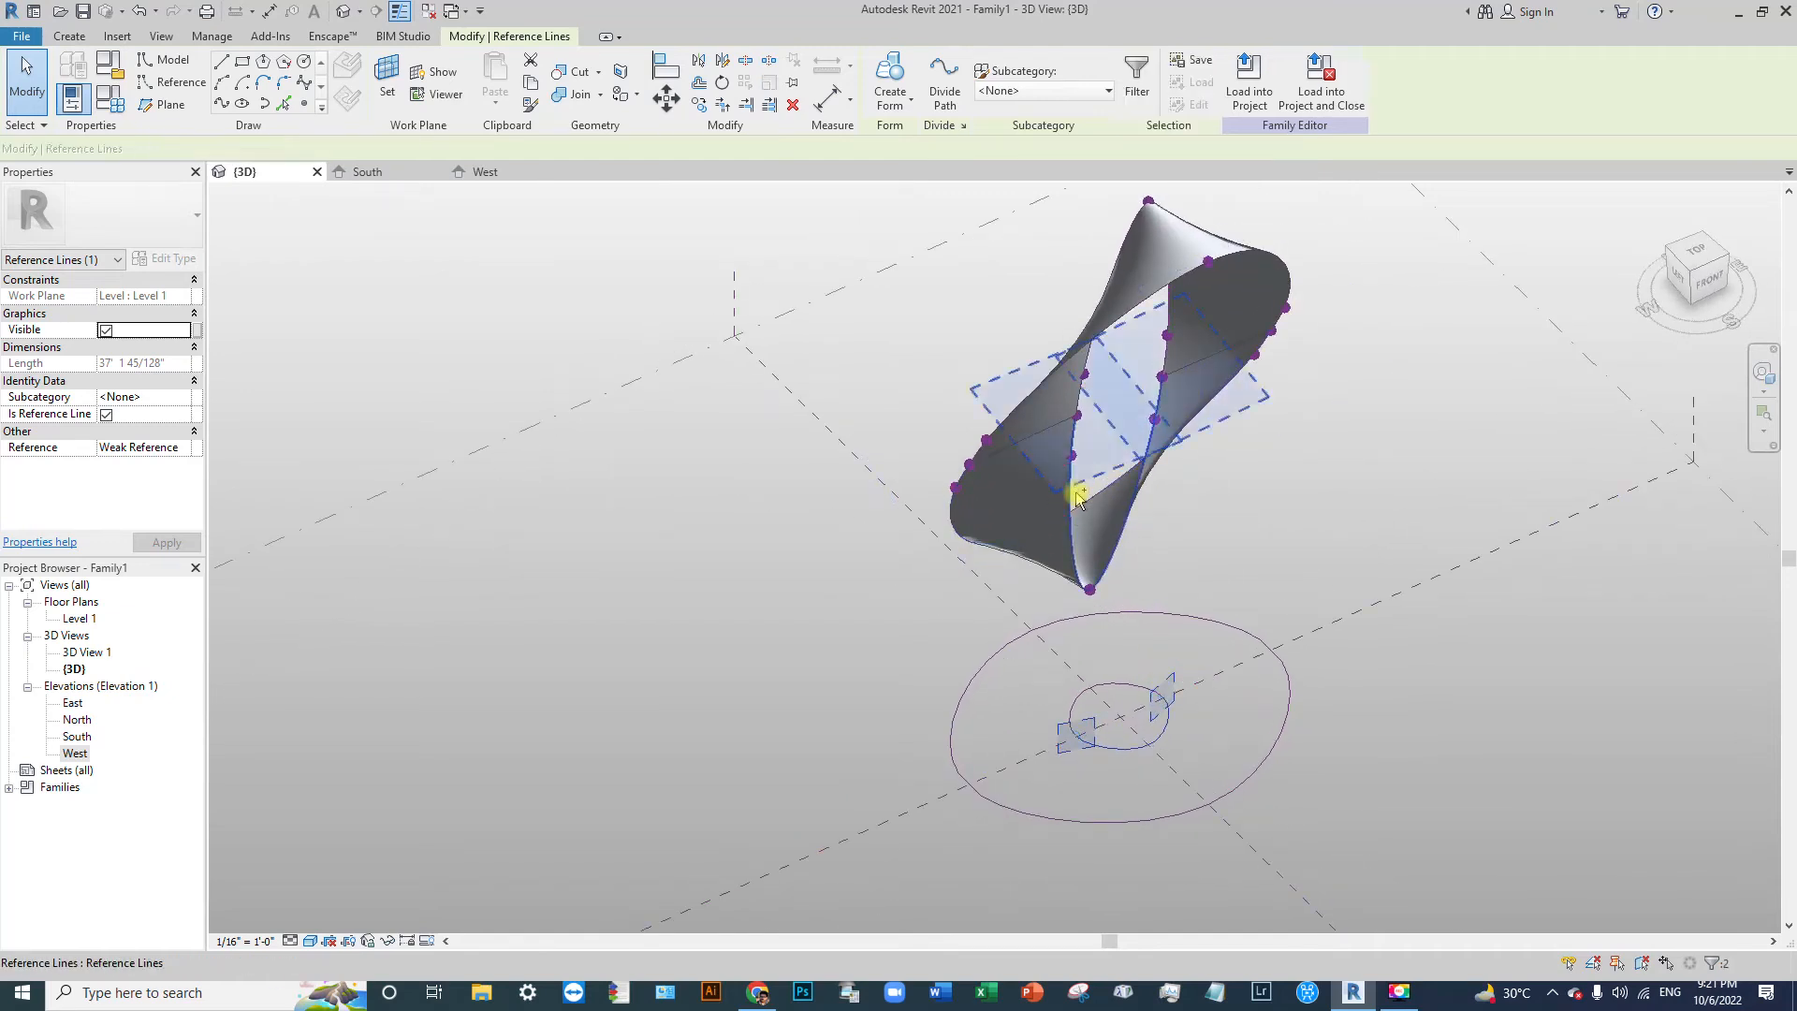
left_click(1204, 518)
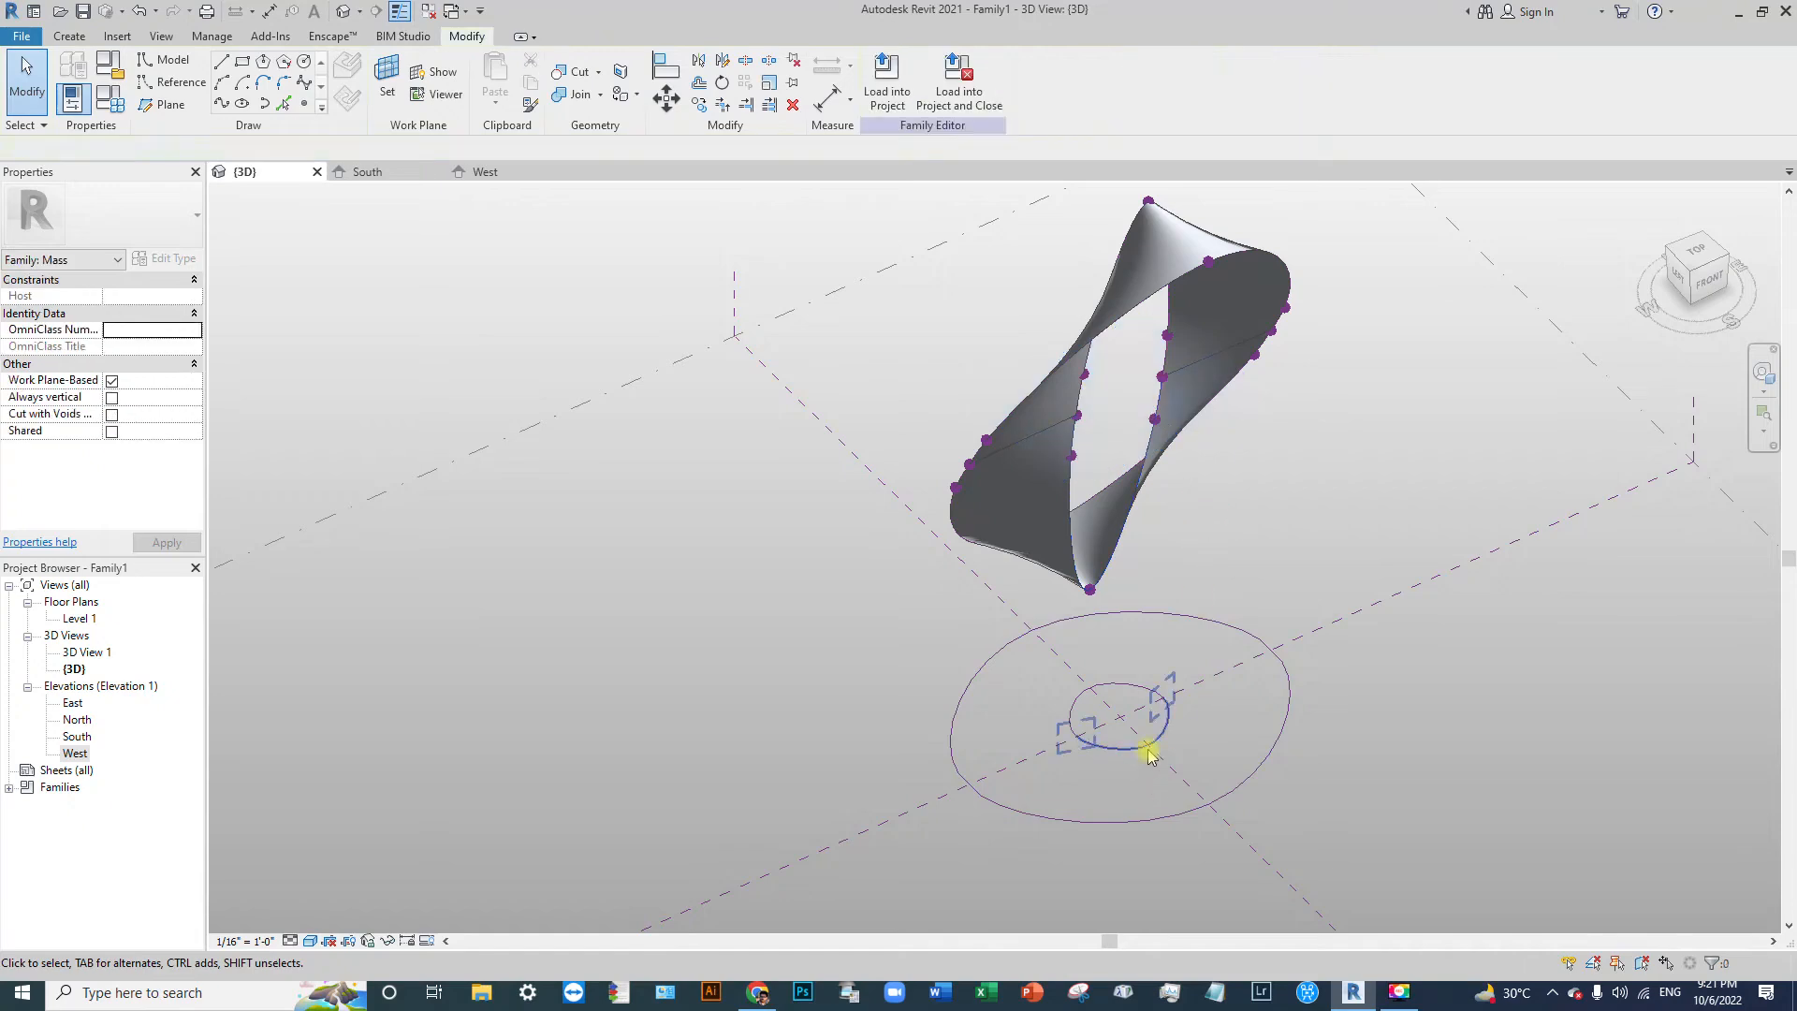
Step: Create a surface form between the inner loop spline and one half of its projected reference curve on Level 1
left_click(1142, 737)
left_click(1083, 392, "ctrl")
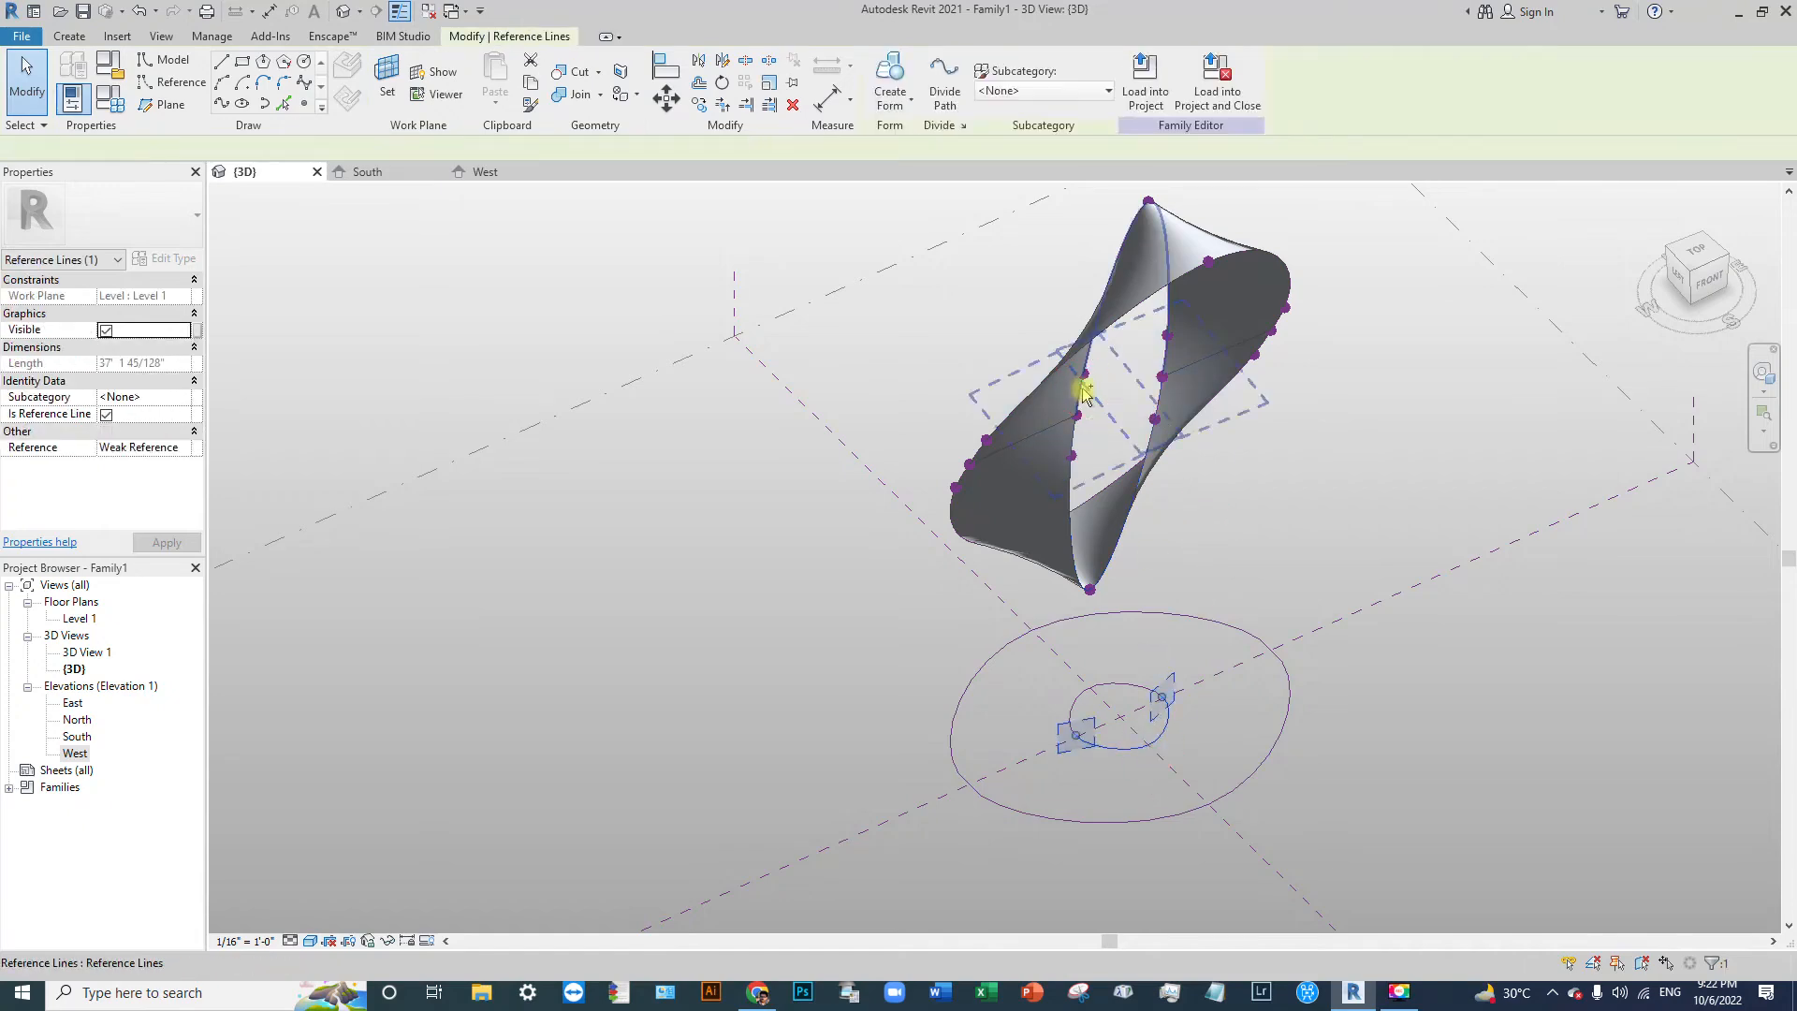
middle_click_drag(1204, 514, 1301, 599, "shift")
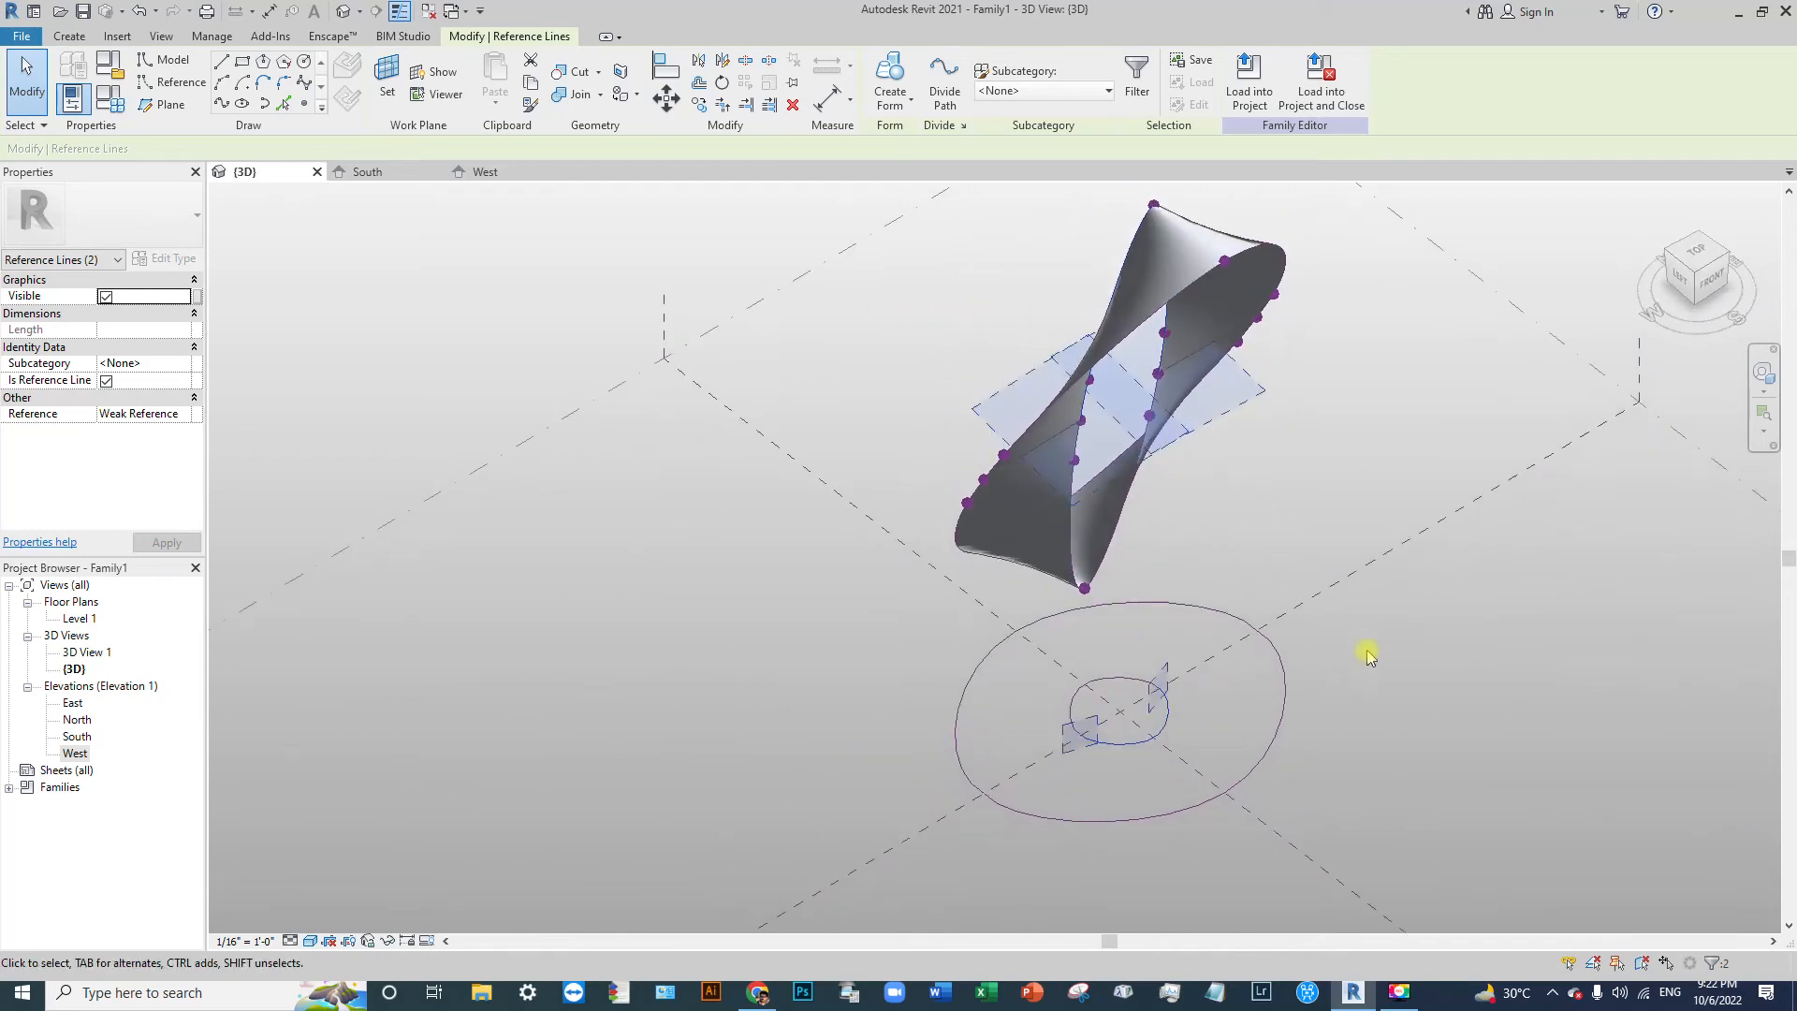
left_click(886, 91)
Step: Create a second surface form joining the inner loop spline to the remaining half of the inner curve on Level 1
middle_click_drag(1063, 405, 1078, 577, "shift")
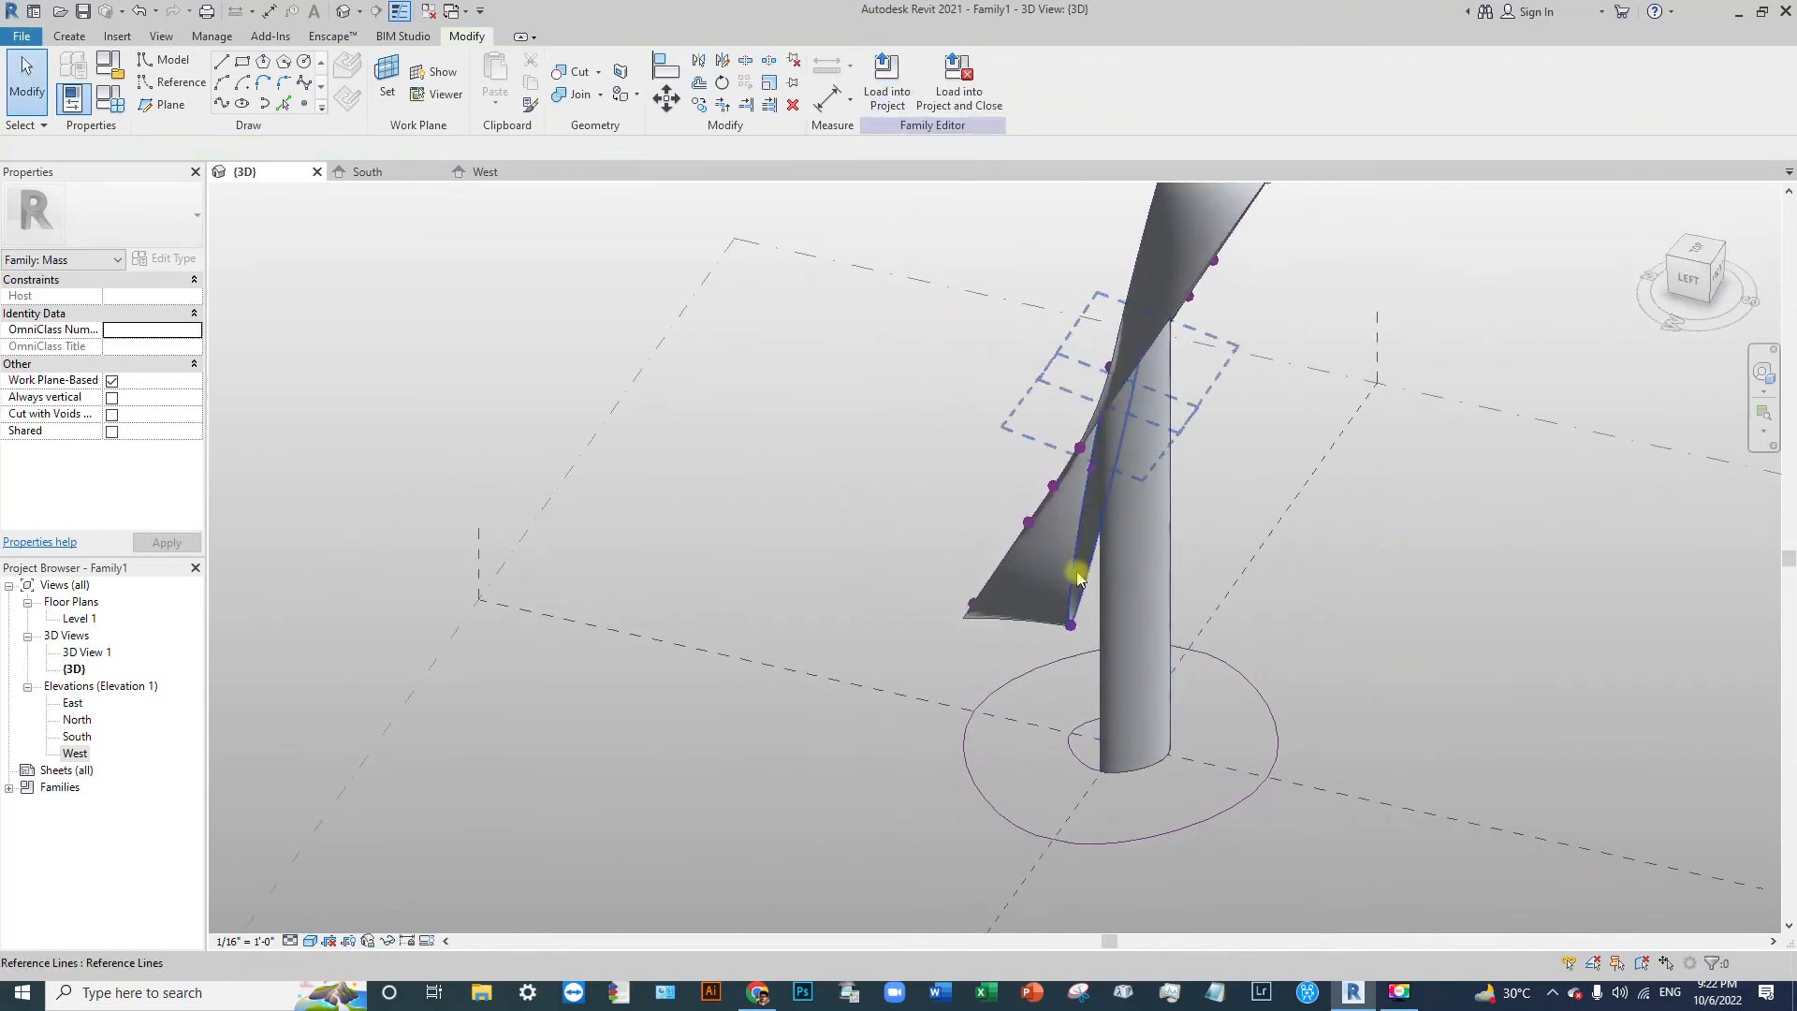
left_click(1074, 578)
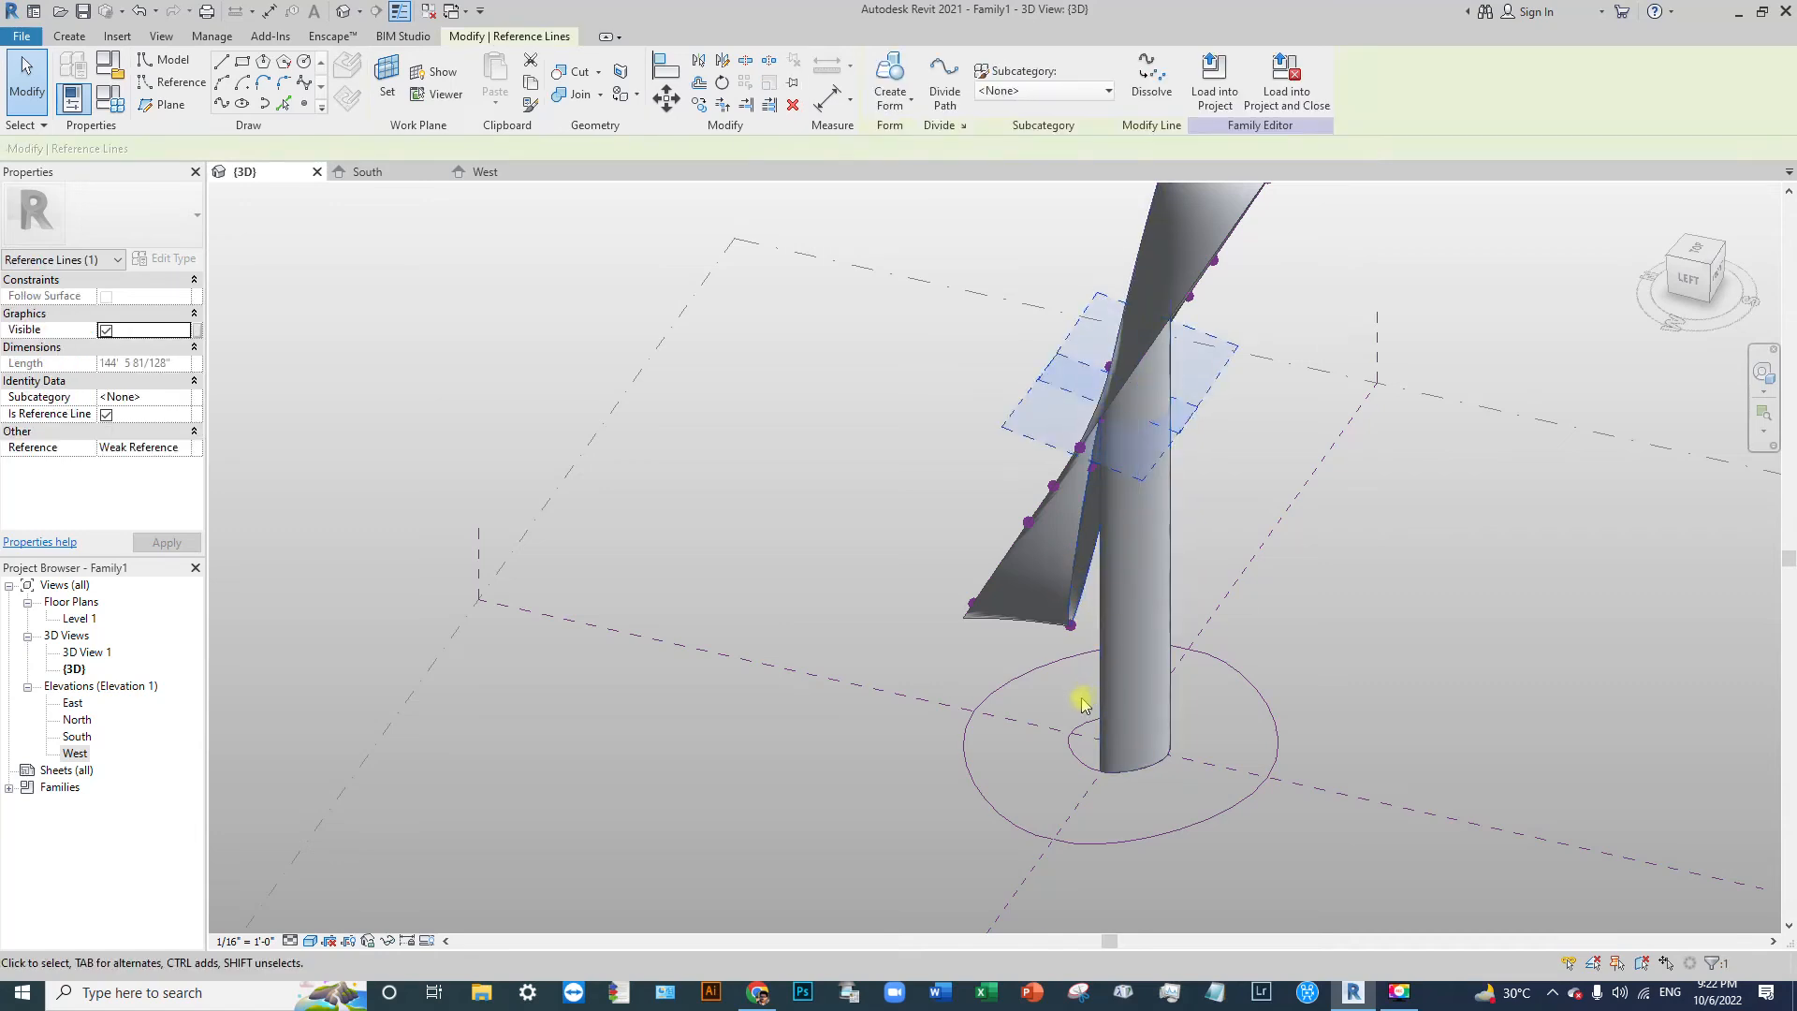
left_click(1068, 744, "ctrl")
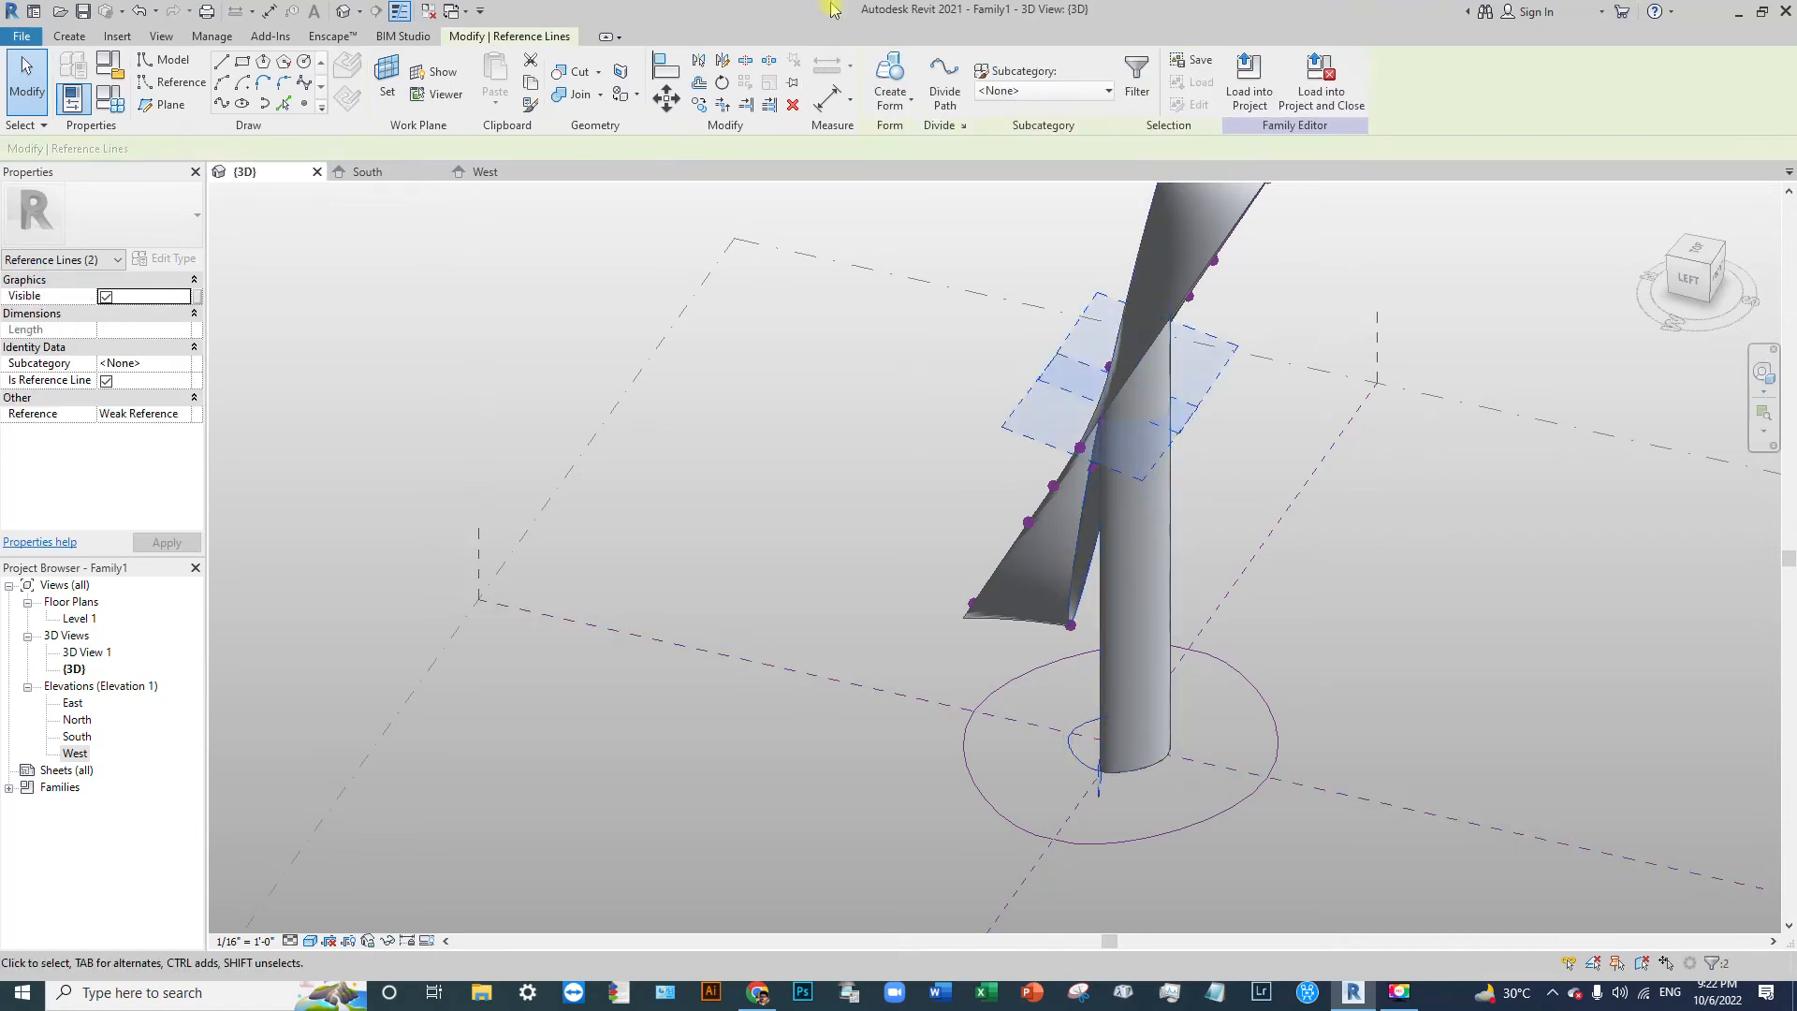
left_click(892, 75)
Step: Create a surface form between the outer loop spline and one half of its projected outer curve on Level 1
middle_click_drag(1256, 590, 988, 569, "shift")
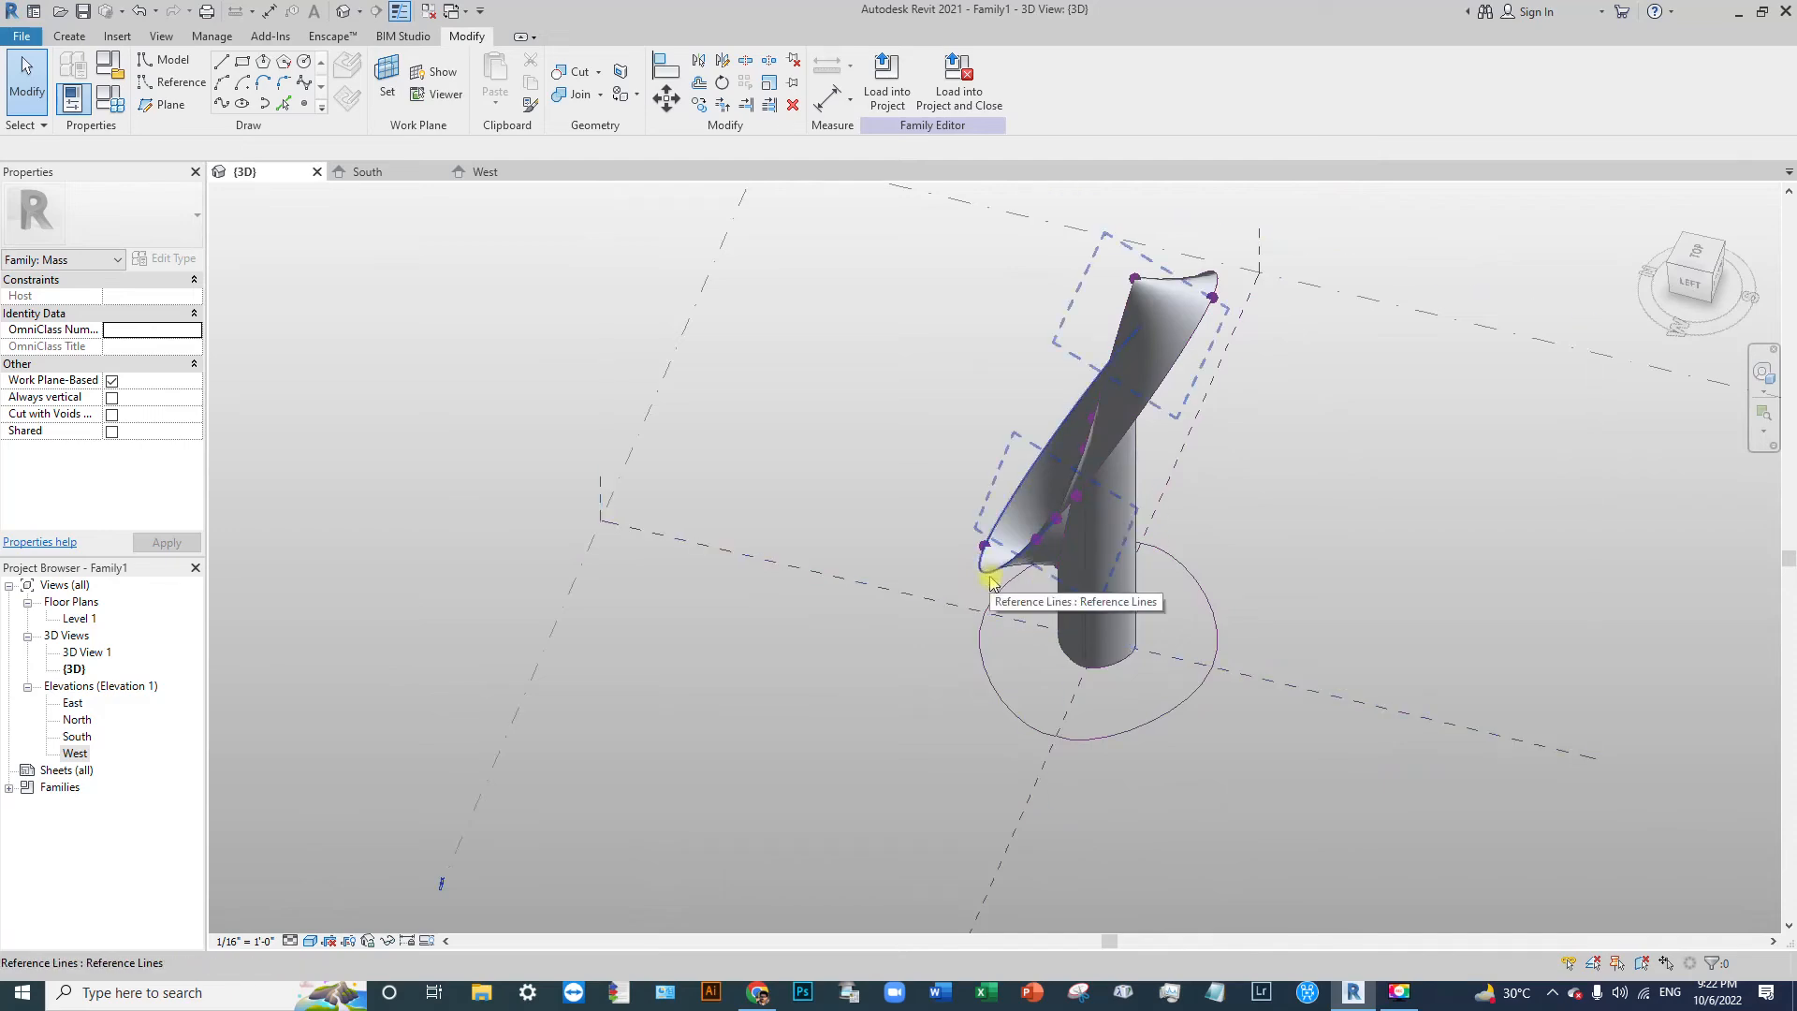
left_click(991, 581)
middle_click_drag(1007, 674, 1251, 339, "shift")
left_click(1056, 714, "ctrl")
left_click(891, 73)
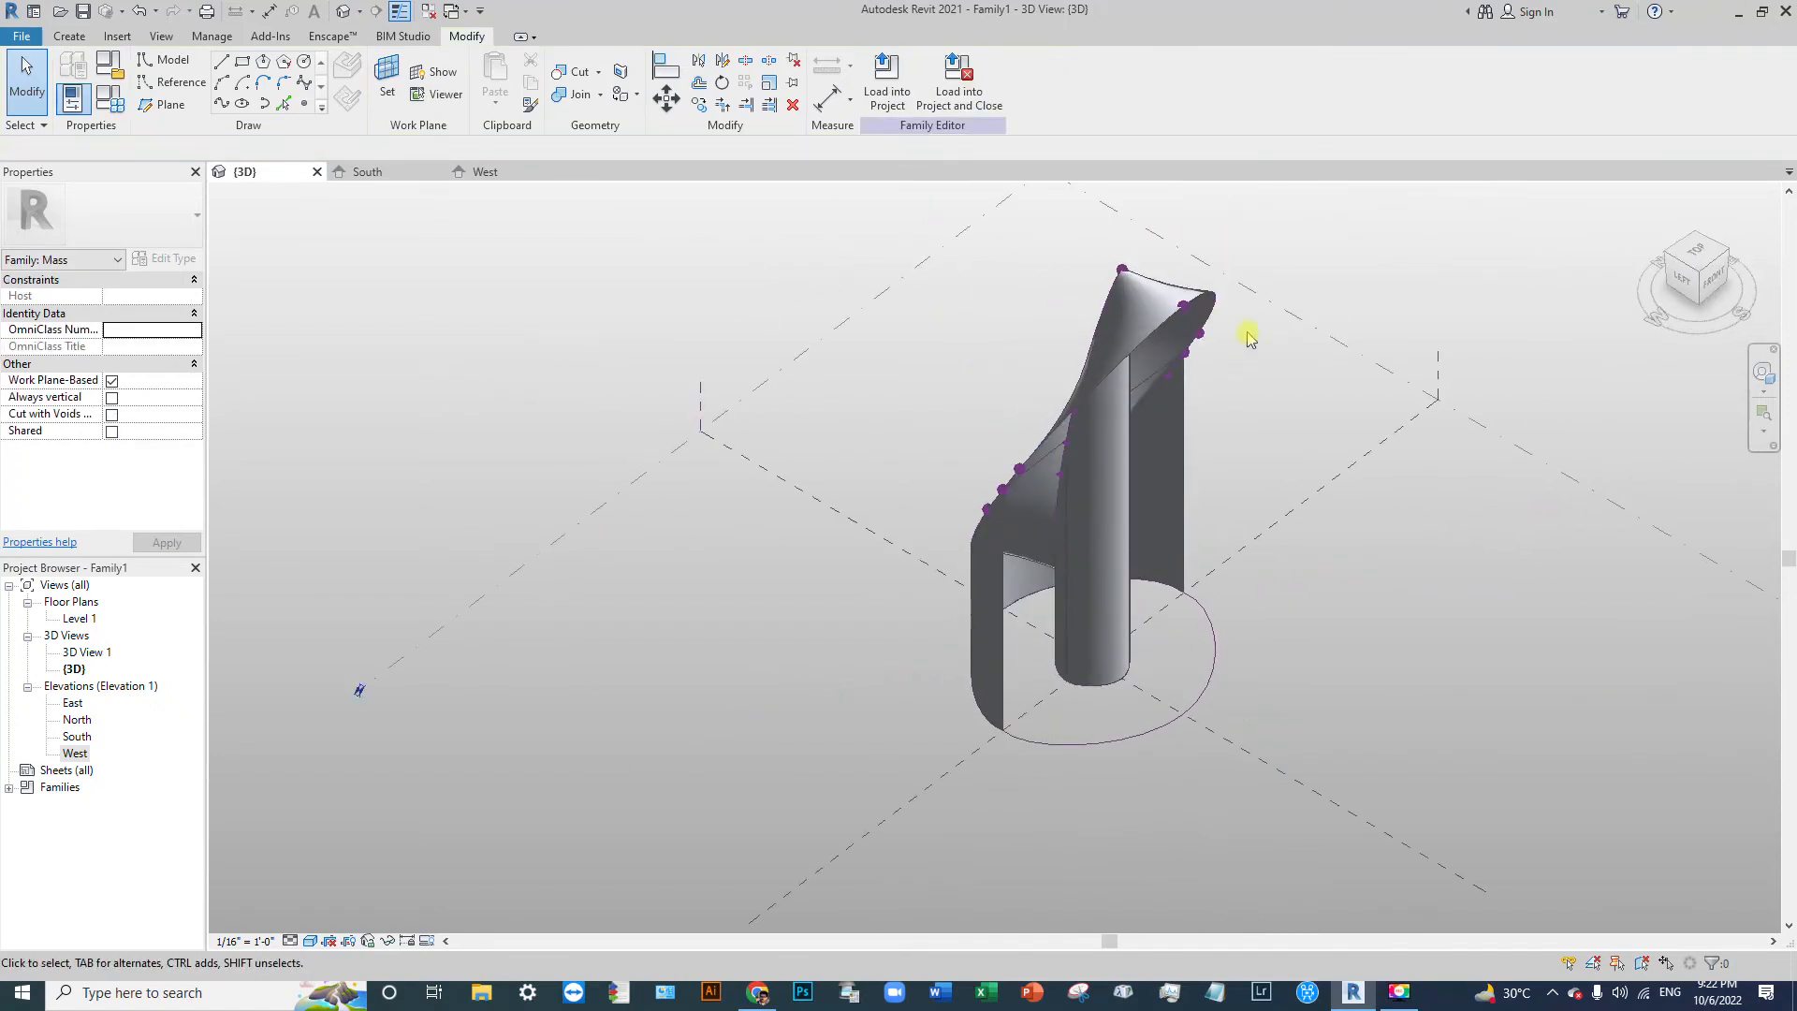
Step: Close the outer facade with a surface form between the outer loop spline and the remaining half of the outer Level 1 curve
left_click(1155, 339)
left_click(1196, 704, "ctrl")
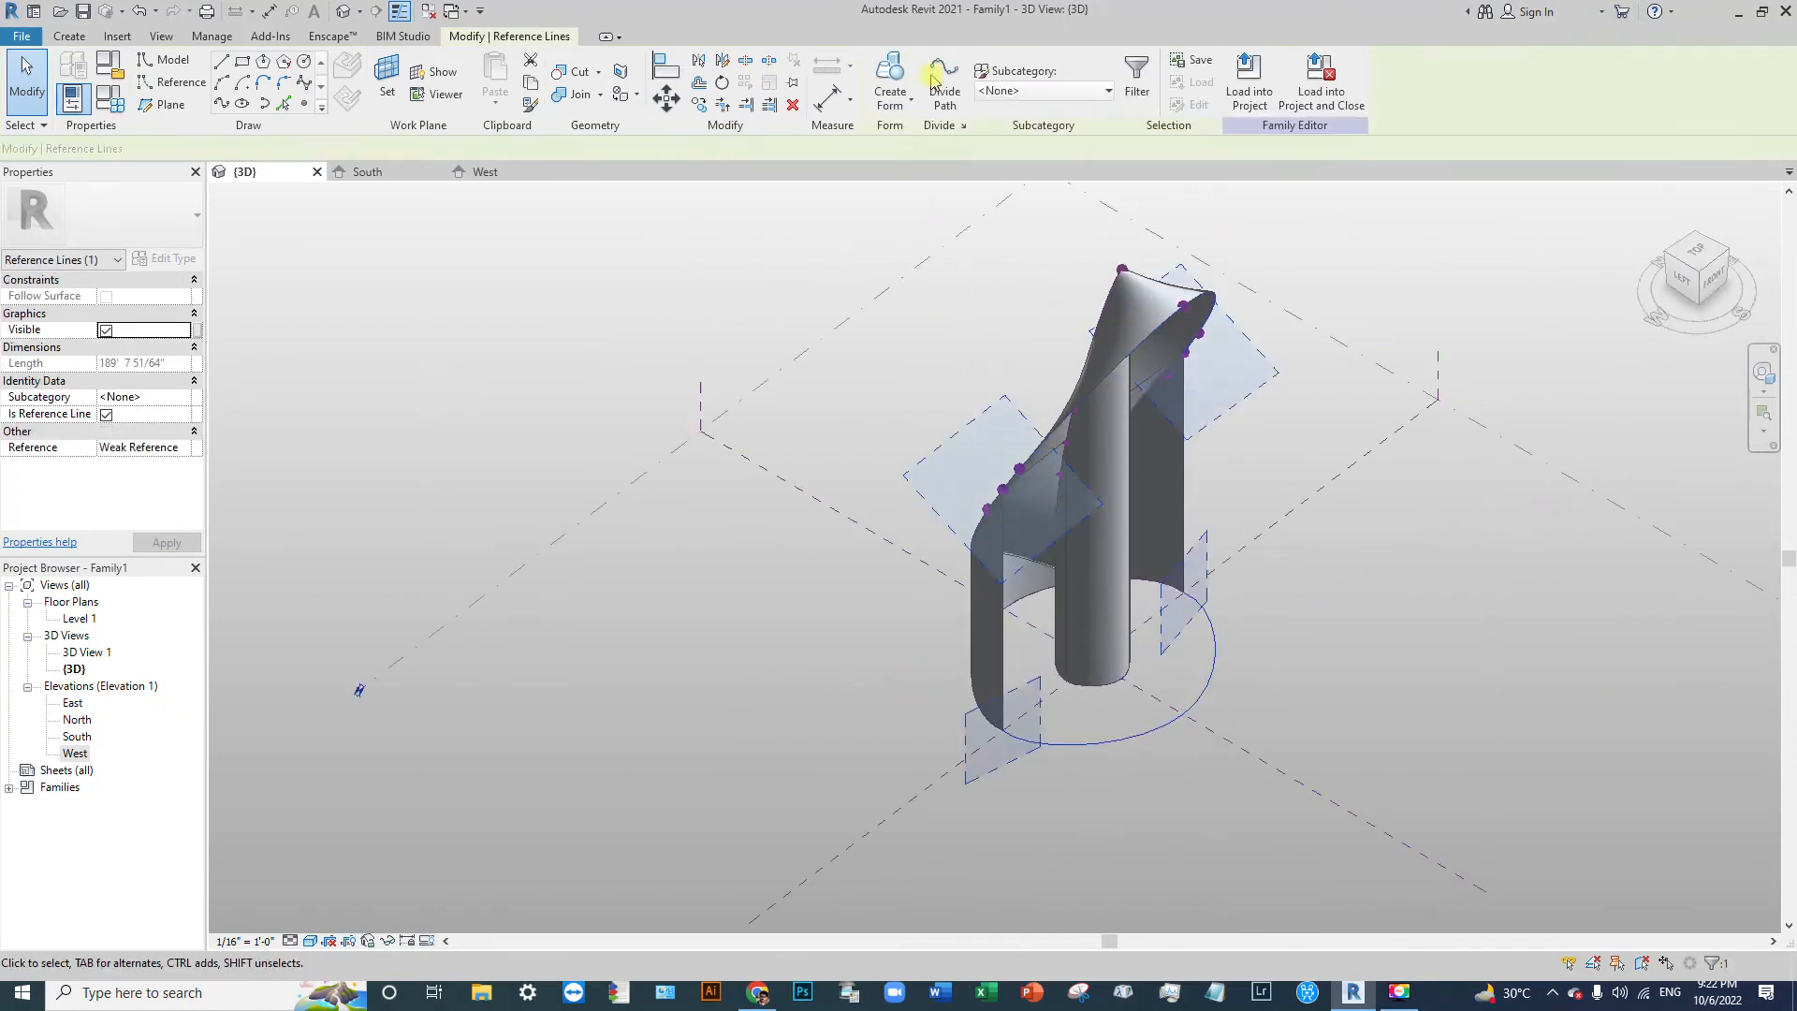
left_click(891, 83)
Step: Inspect the tower mass from behind, check BIG's project rendering in Chrome, and return to Revit
middle_click_drag(951, 389, 932, 510, "shift")
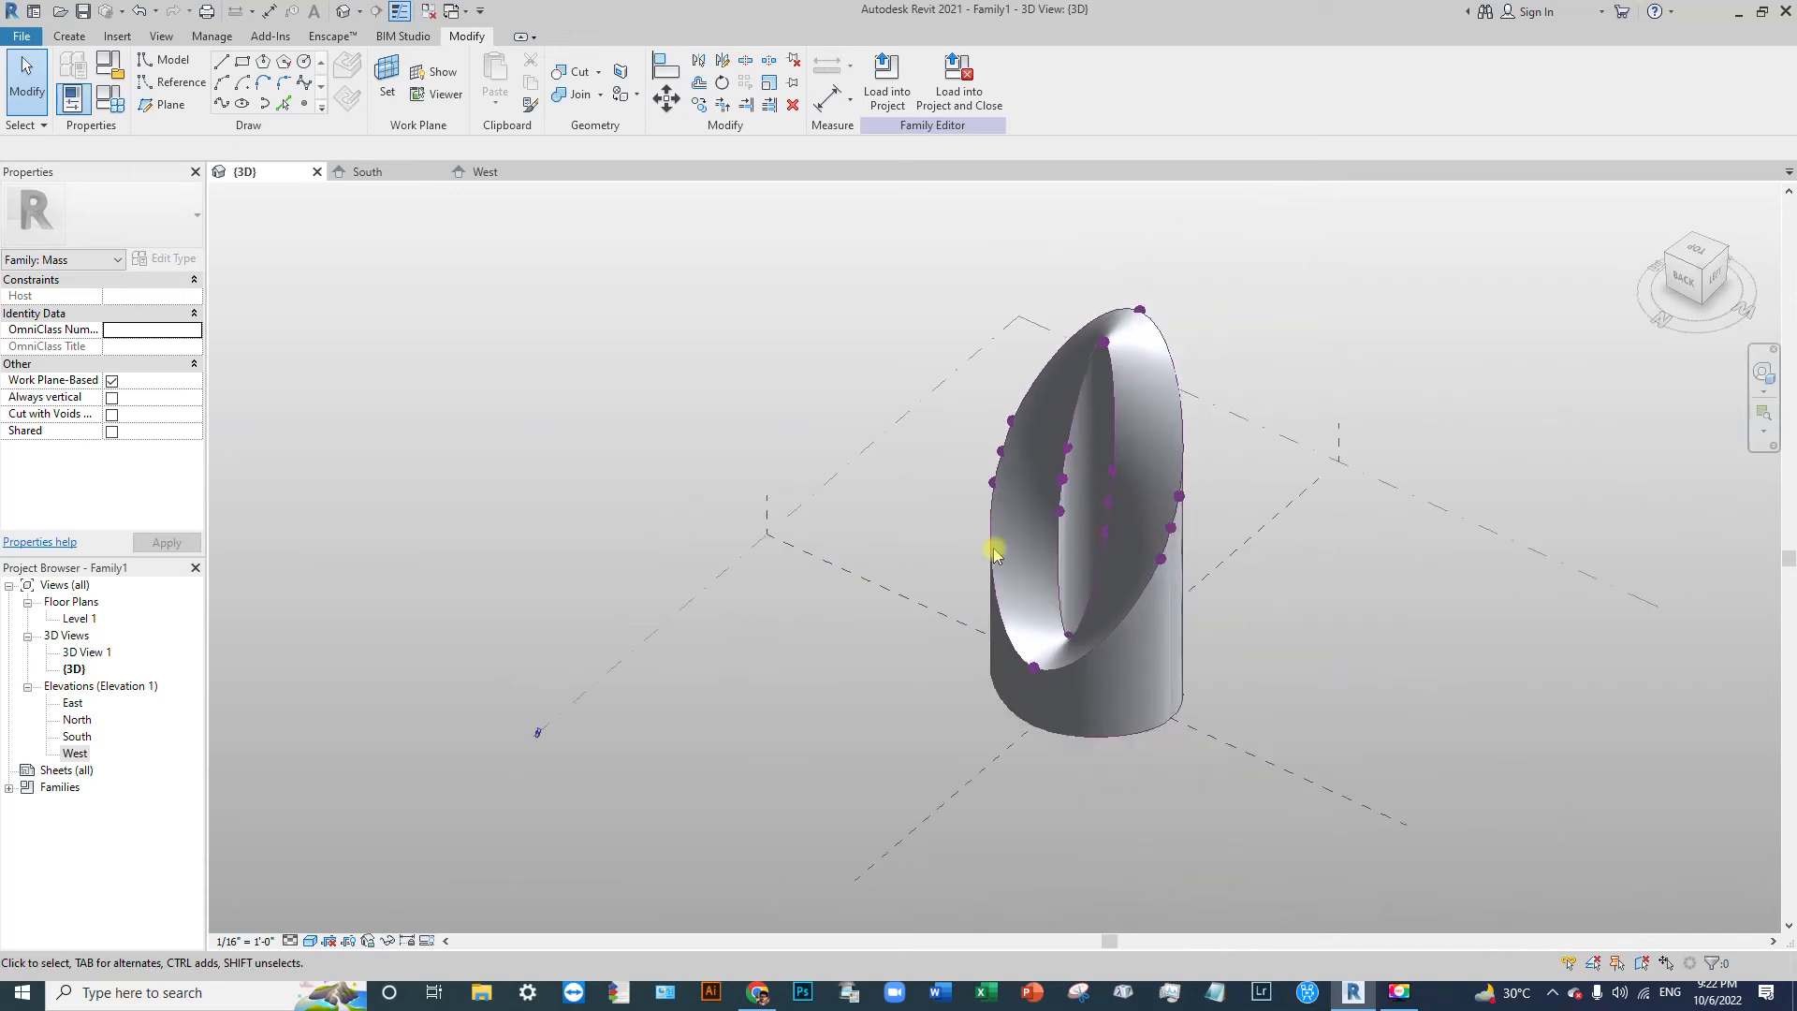
middle_click_drag(1249, 636, 1276, 718, "shift")
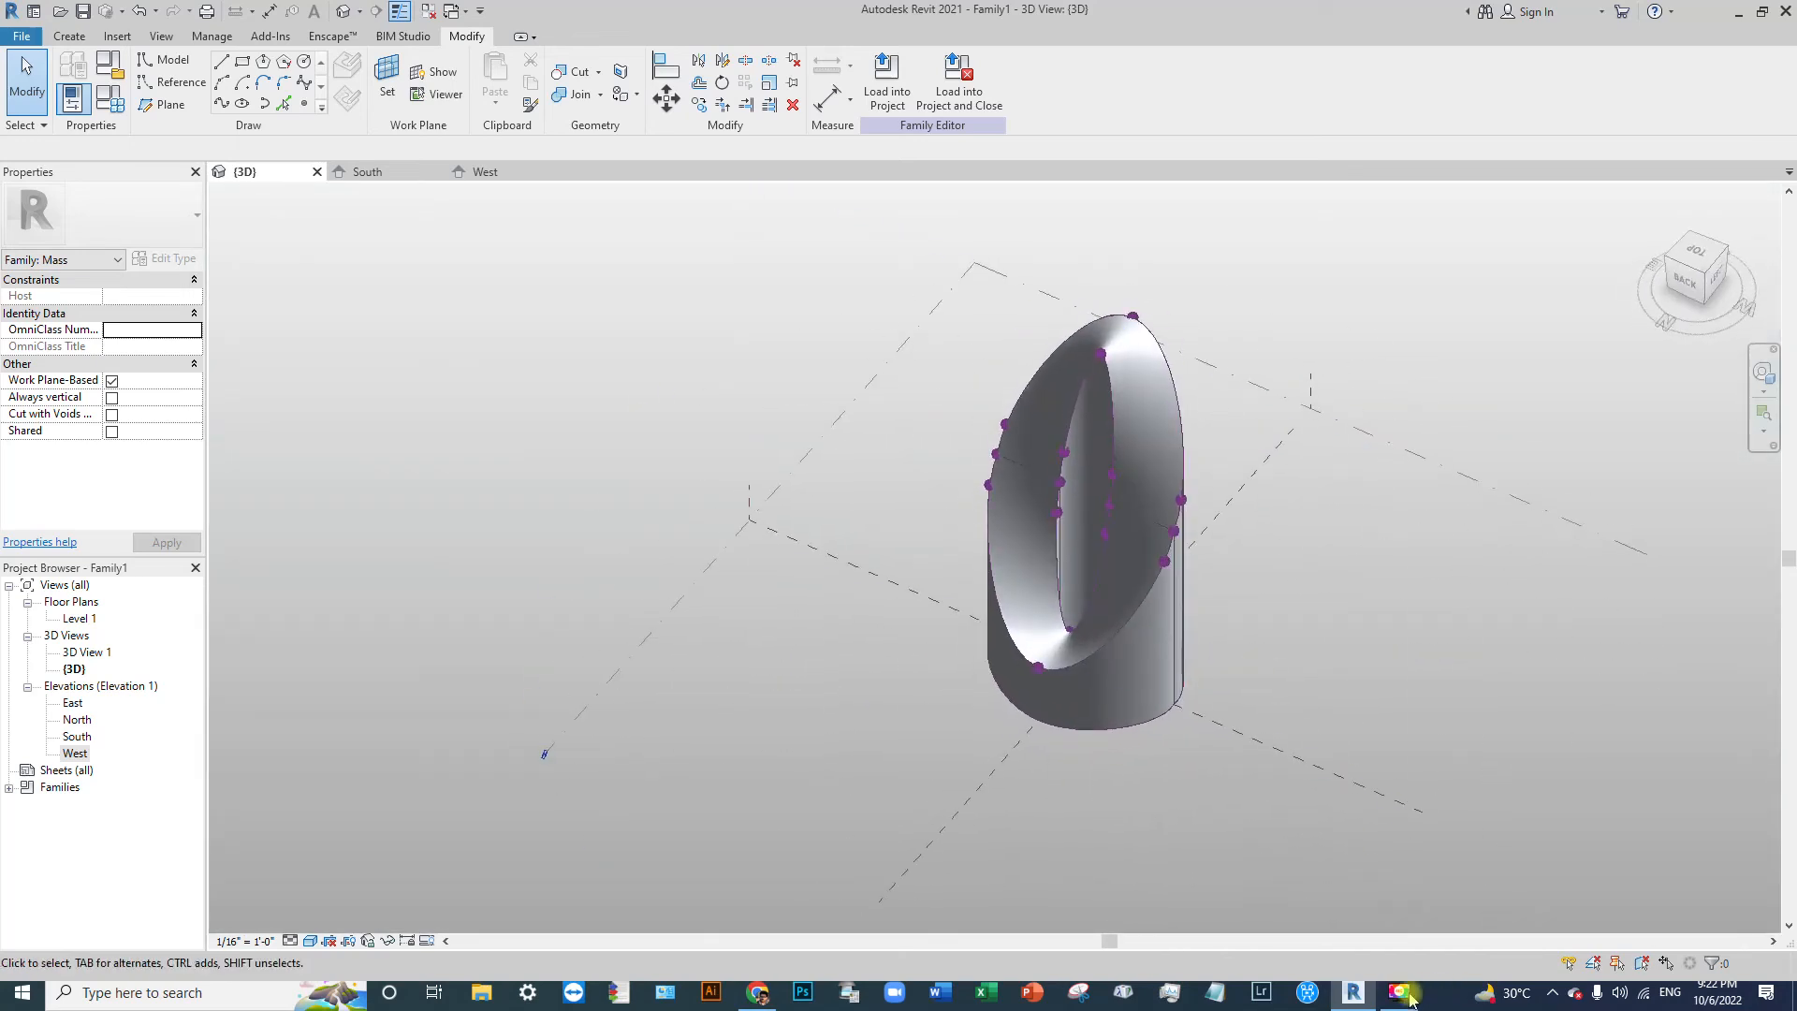
left_click(758, 992)
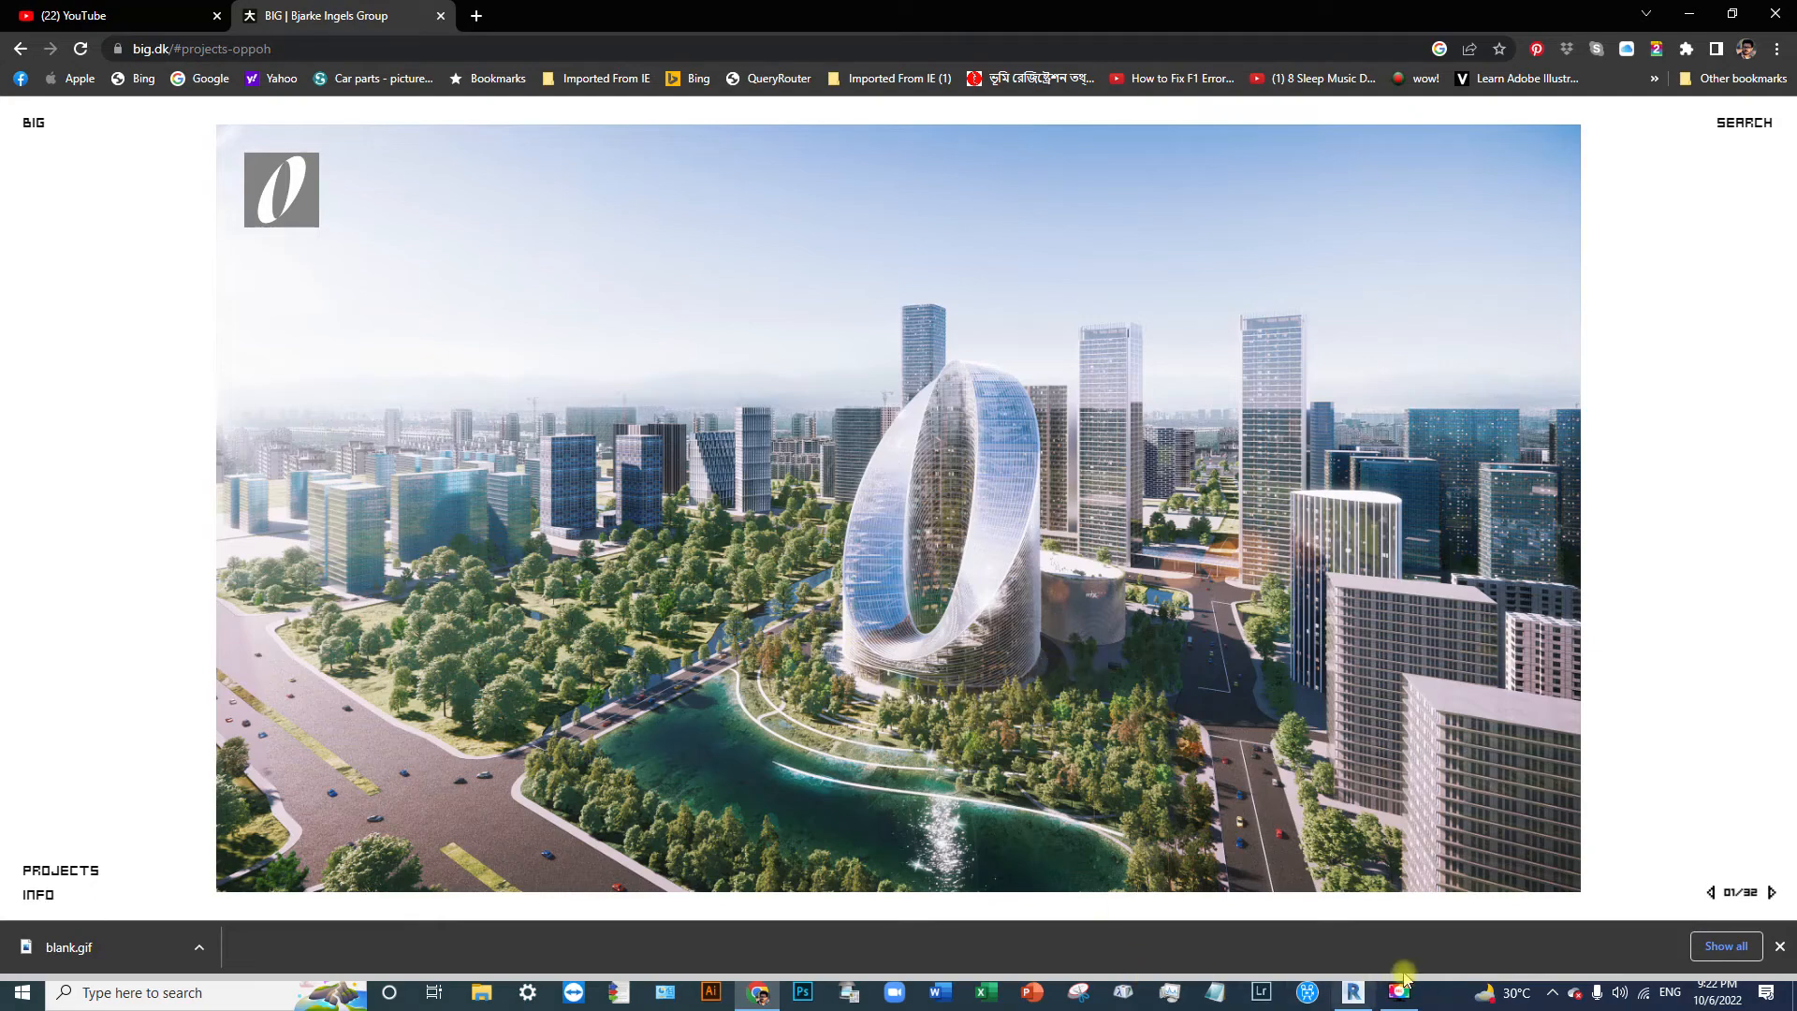
left_click(1354, 994)
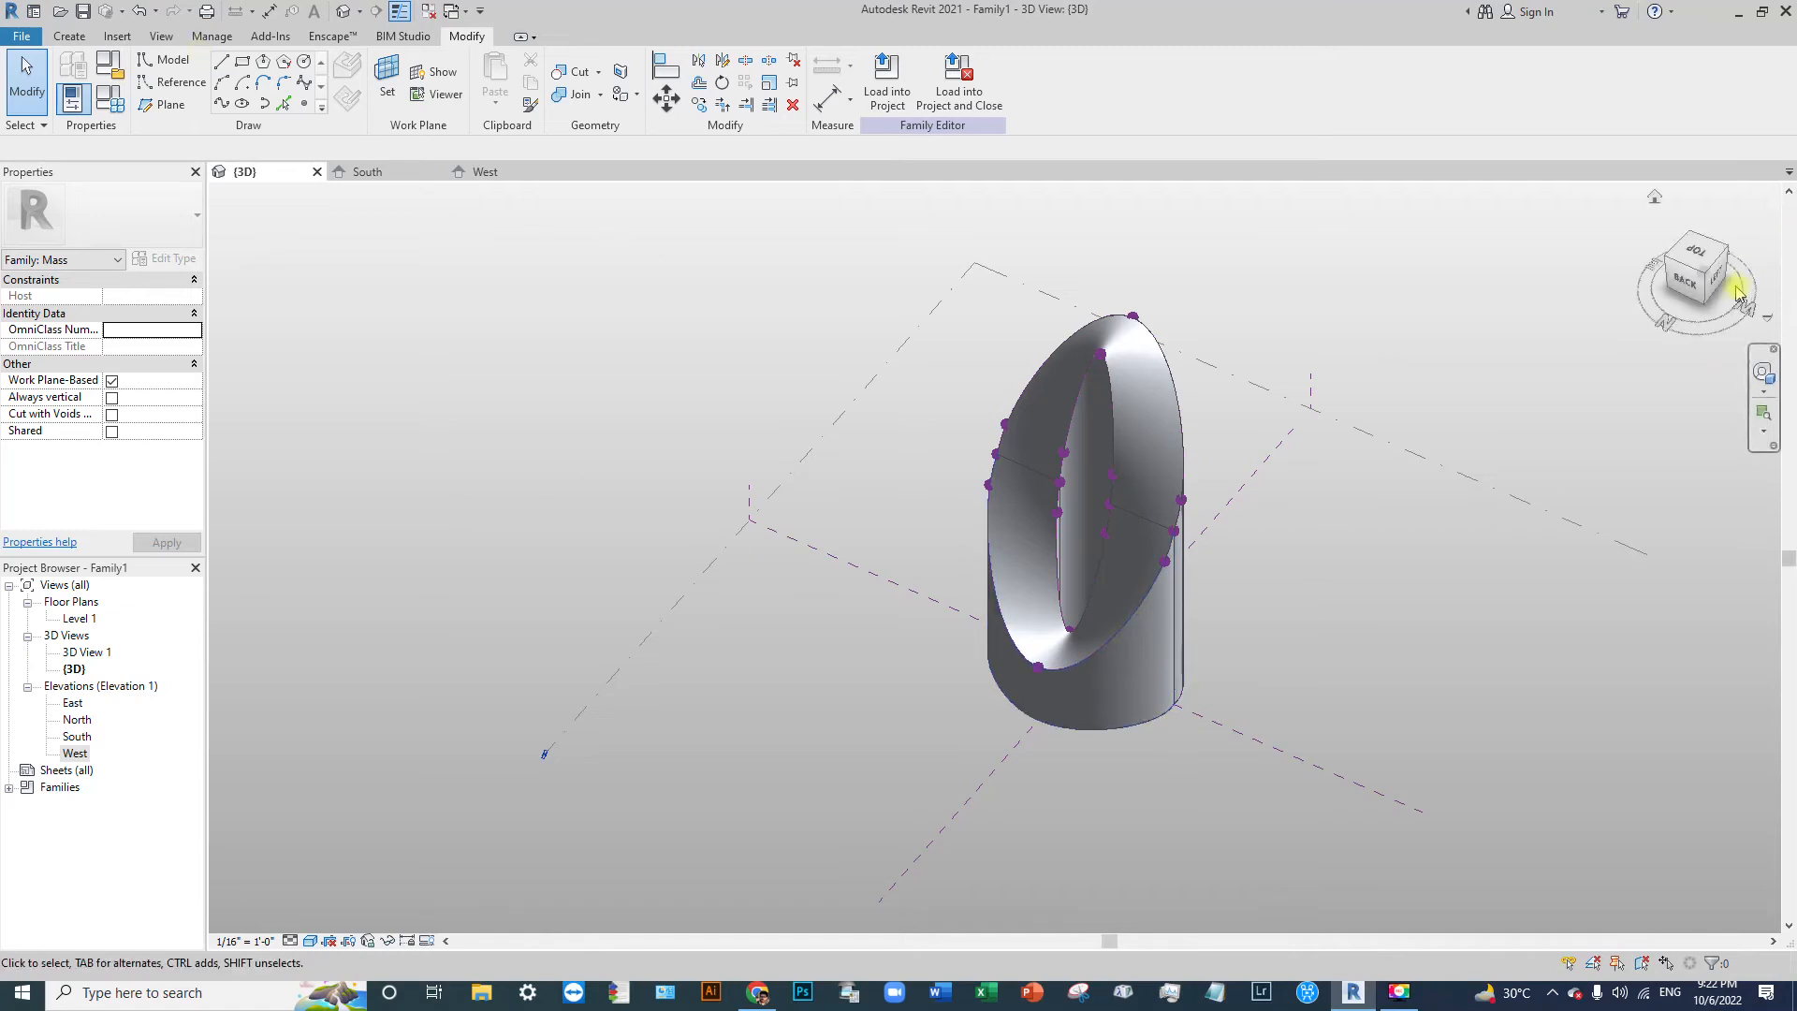
Step: In the West elevation, draw a downward-bulging start-end-radius arc across the tower base, about 156' in radius with a 67° sweep
double_click(73, 753)
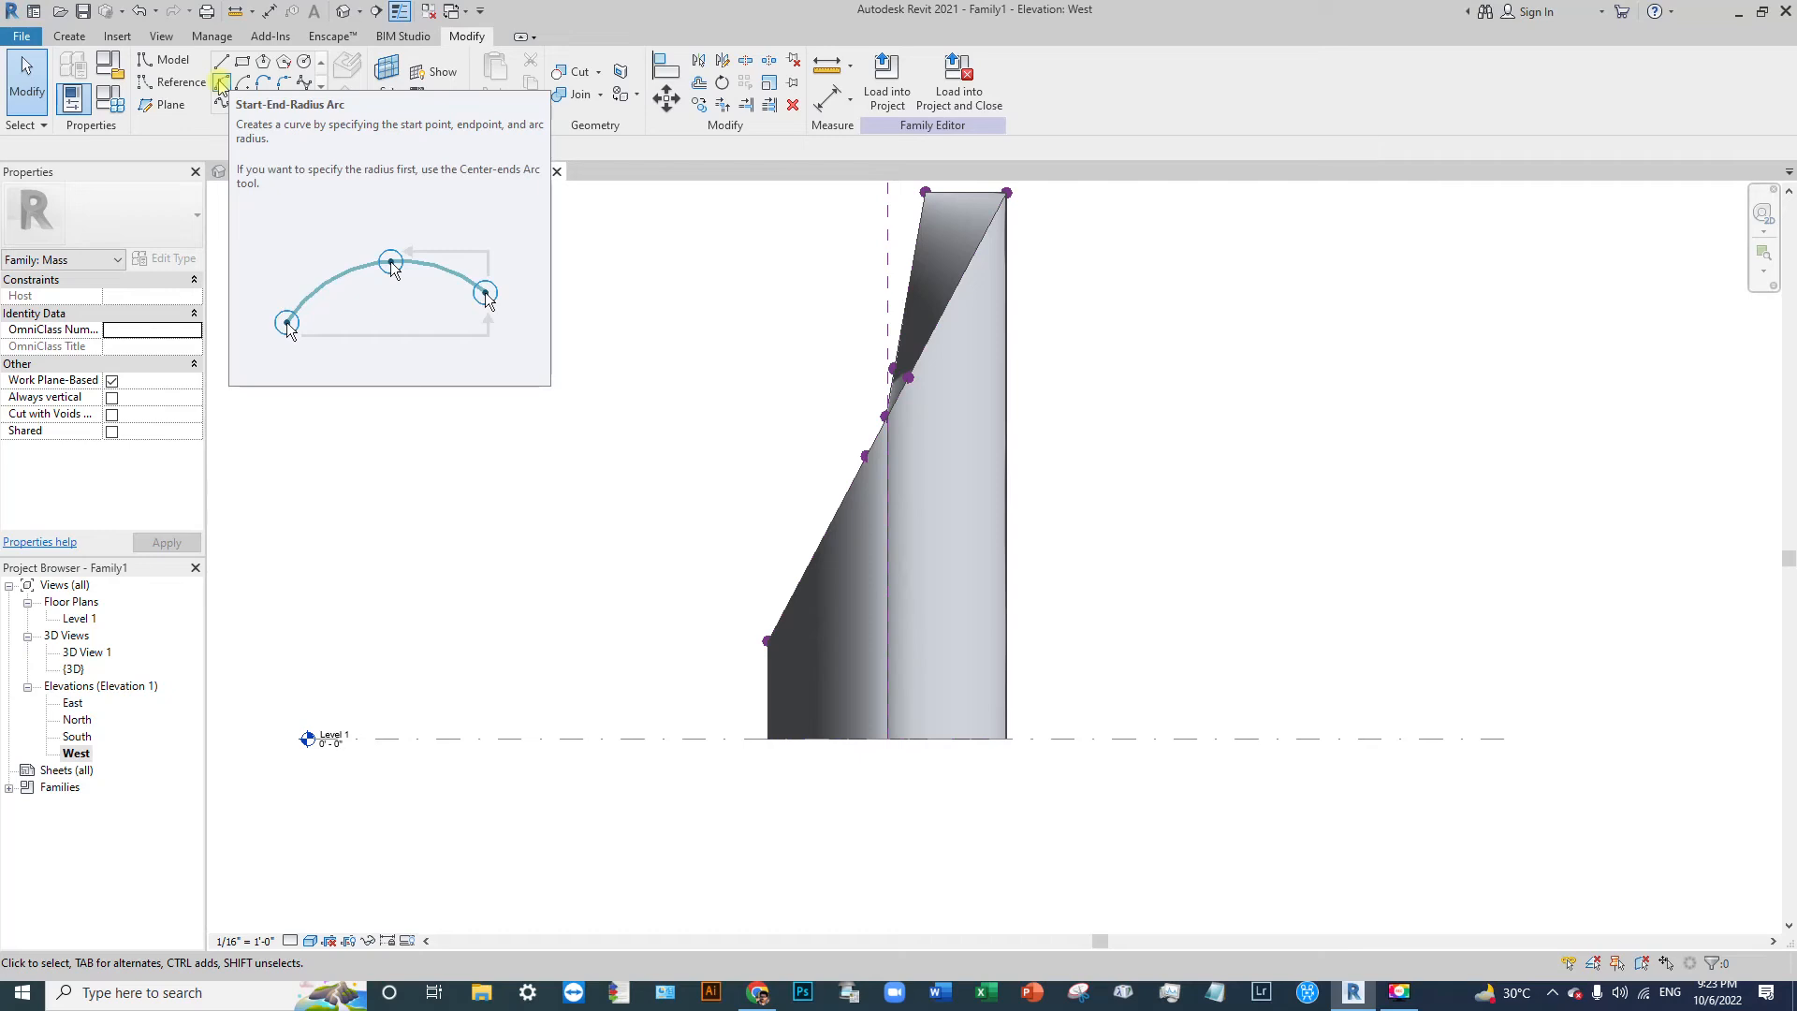
left_click(221, 85)
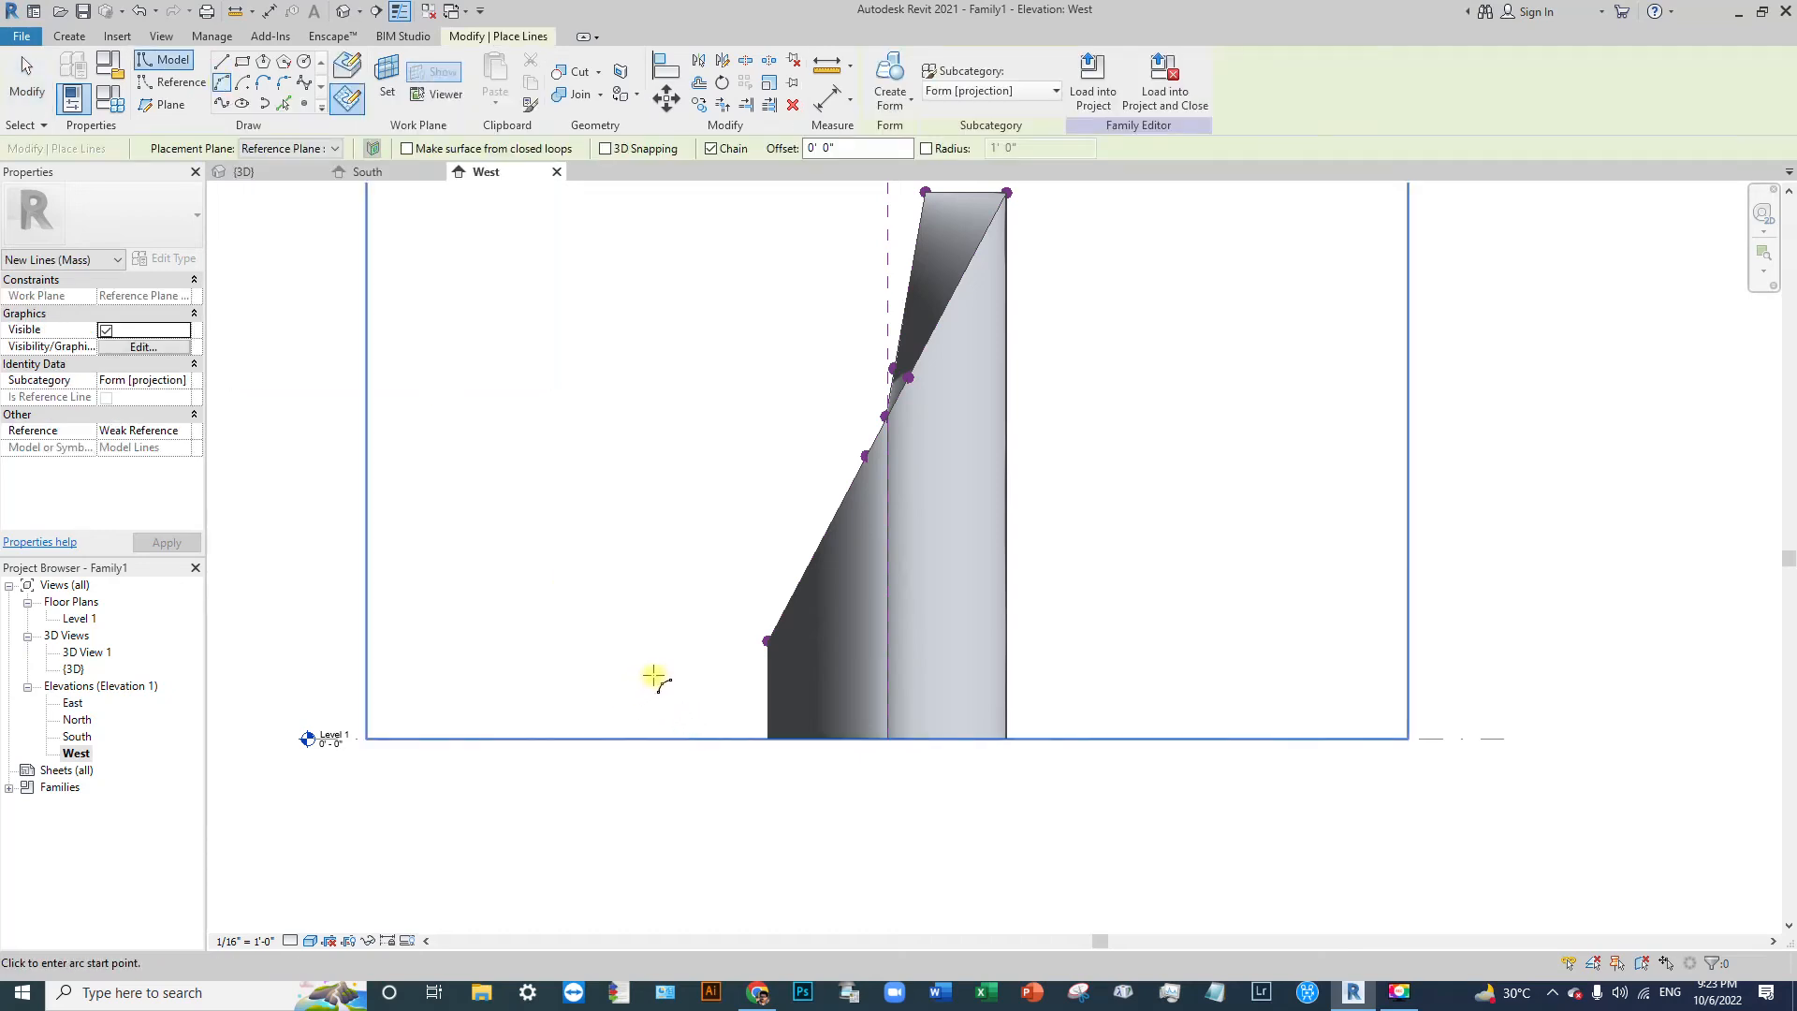
left_click(654, 675)
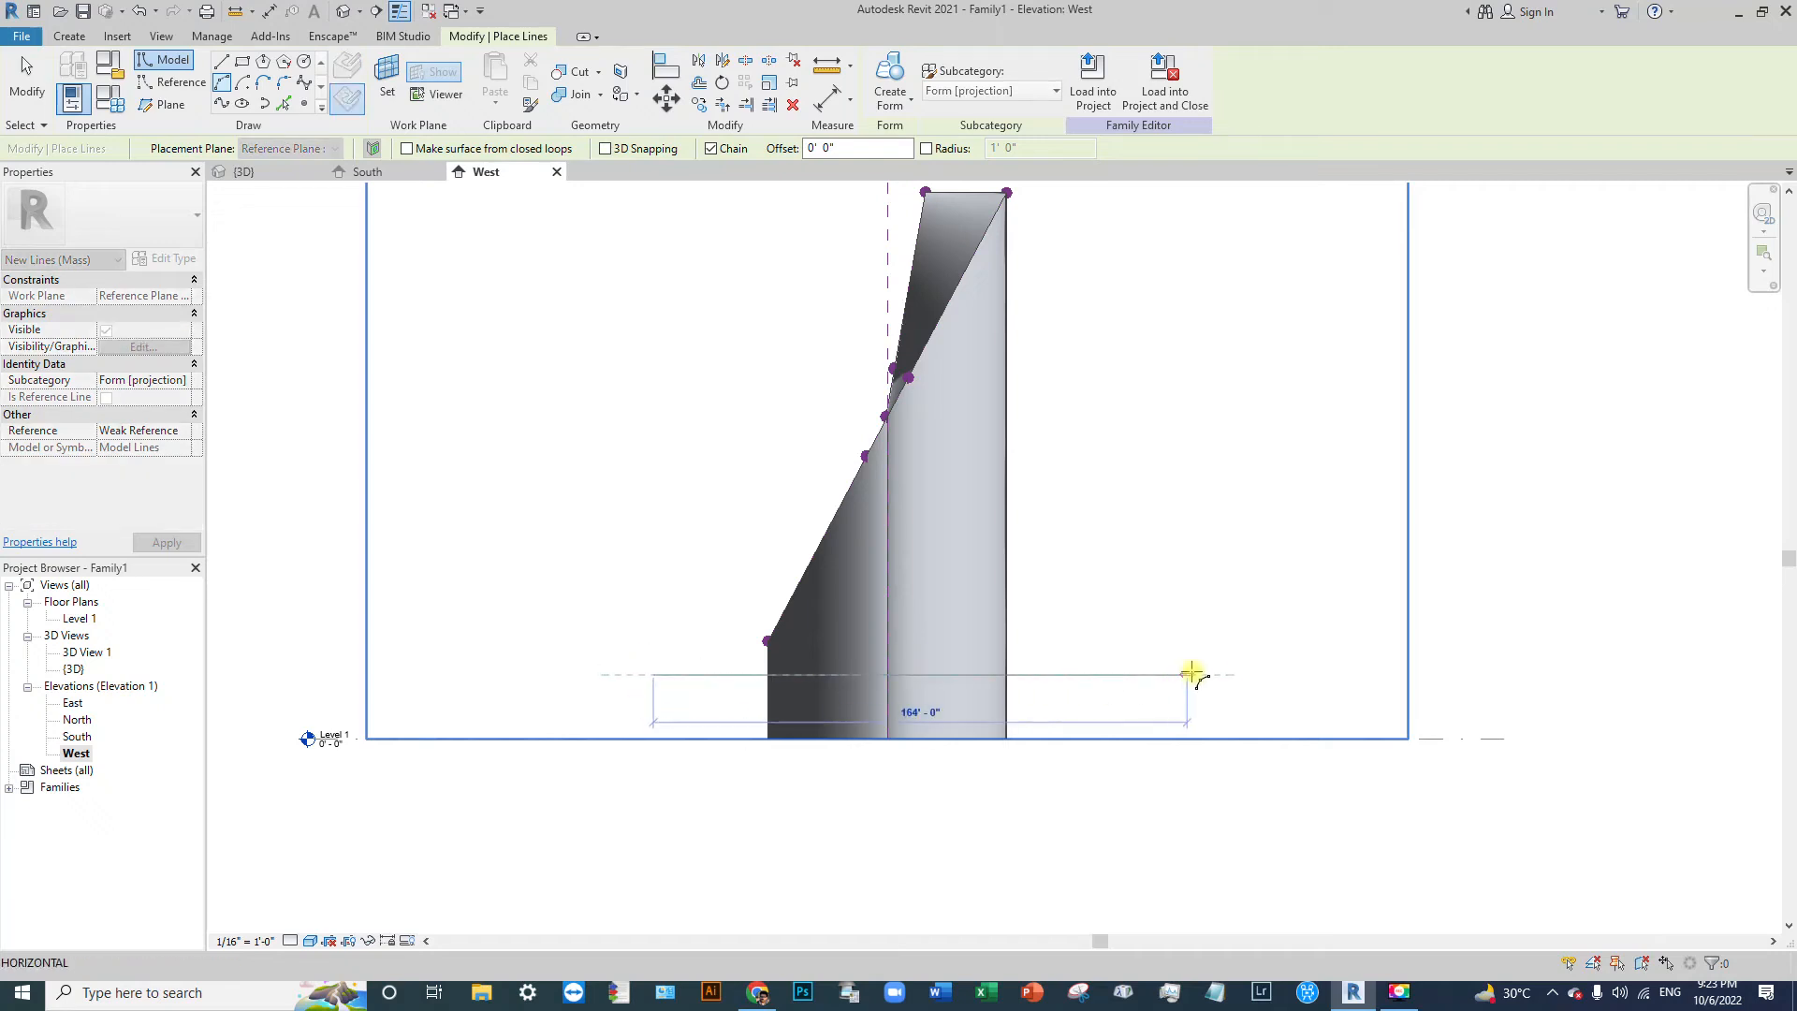
left_click(1214, 676)
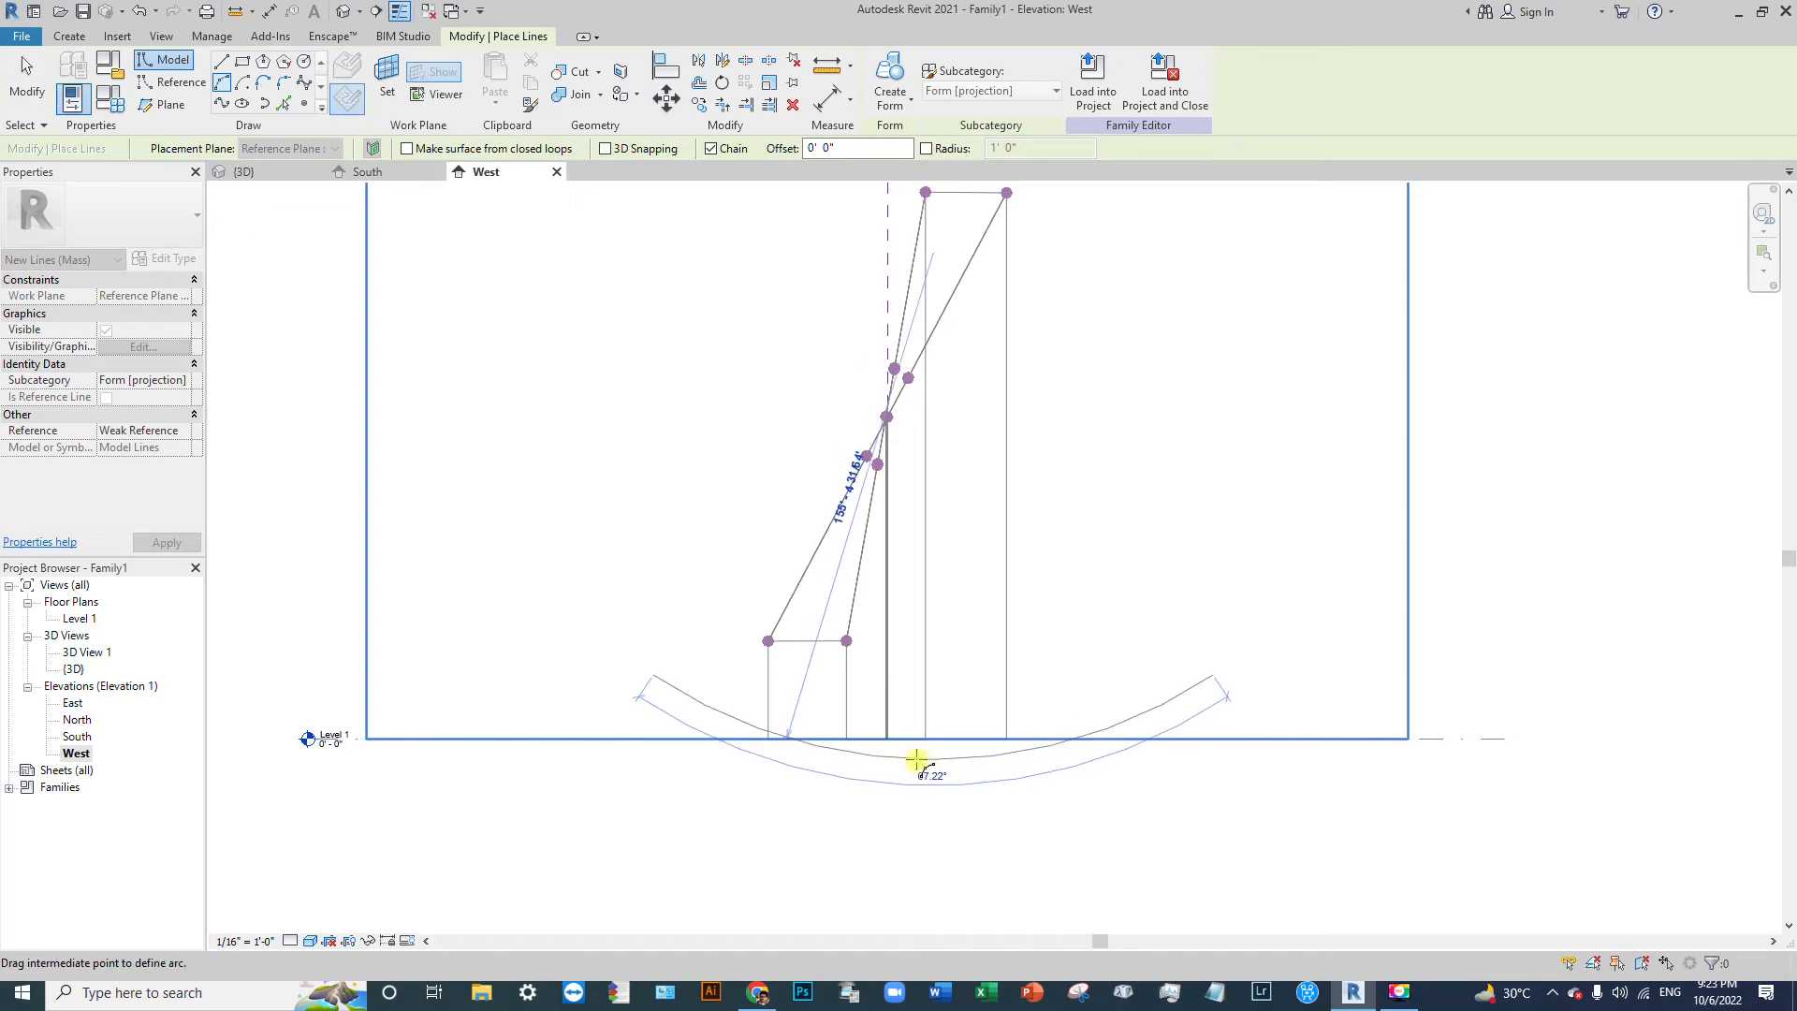
left_click(916, 759)
key("Escape")
key("Escape")
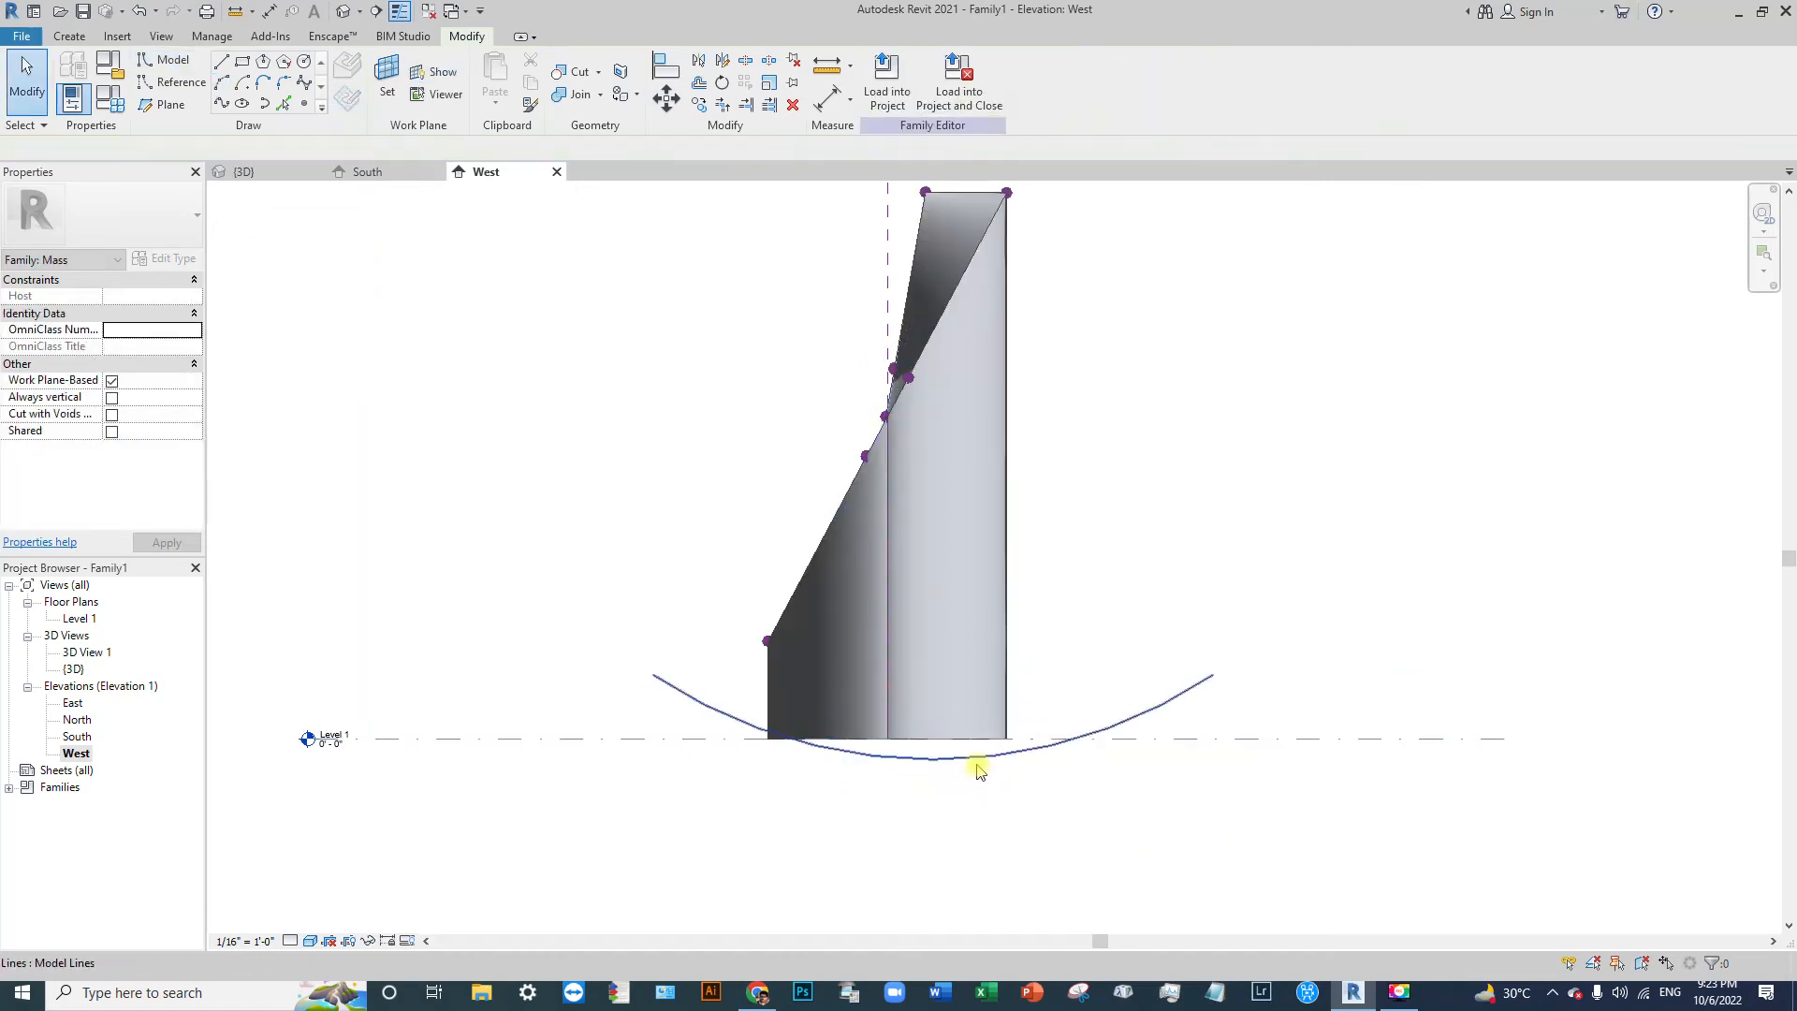
Step: Move the arc up until its lowest point clears Level 1 and its ends sit about 35' above it
left_click(968, 754)
left_click_drag(976, 738, 958, 704)
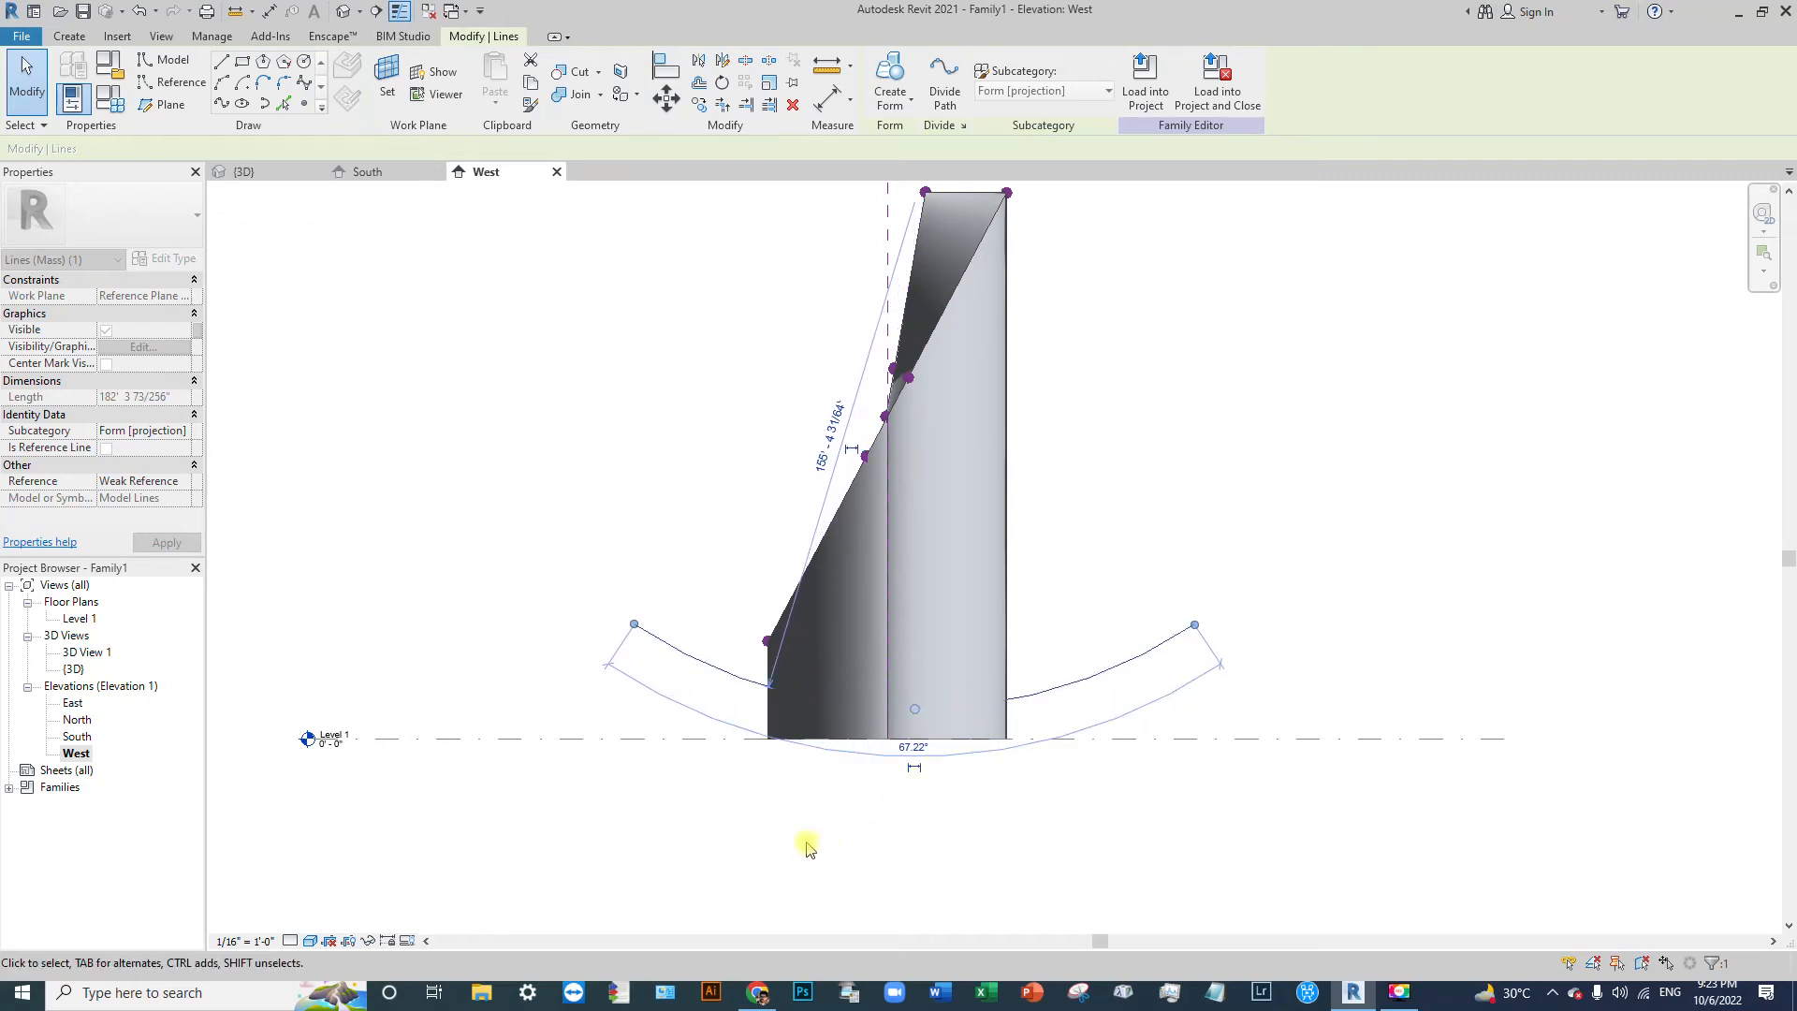
left_click(825, 841)
Step: Close the arc profile with two vertical lines about 35' long at its ends and a base line along Level 1
left_click(221, 66)
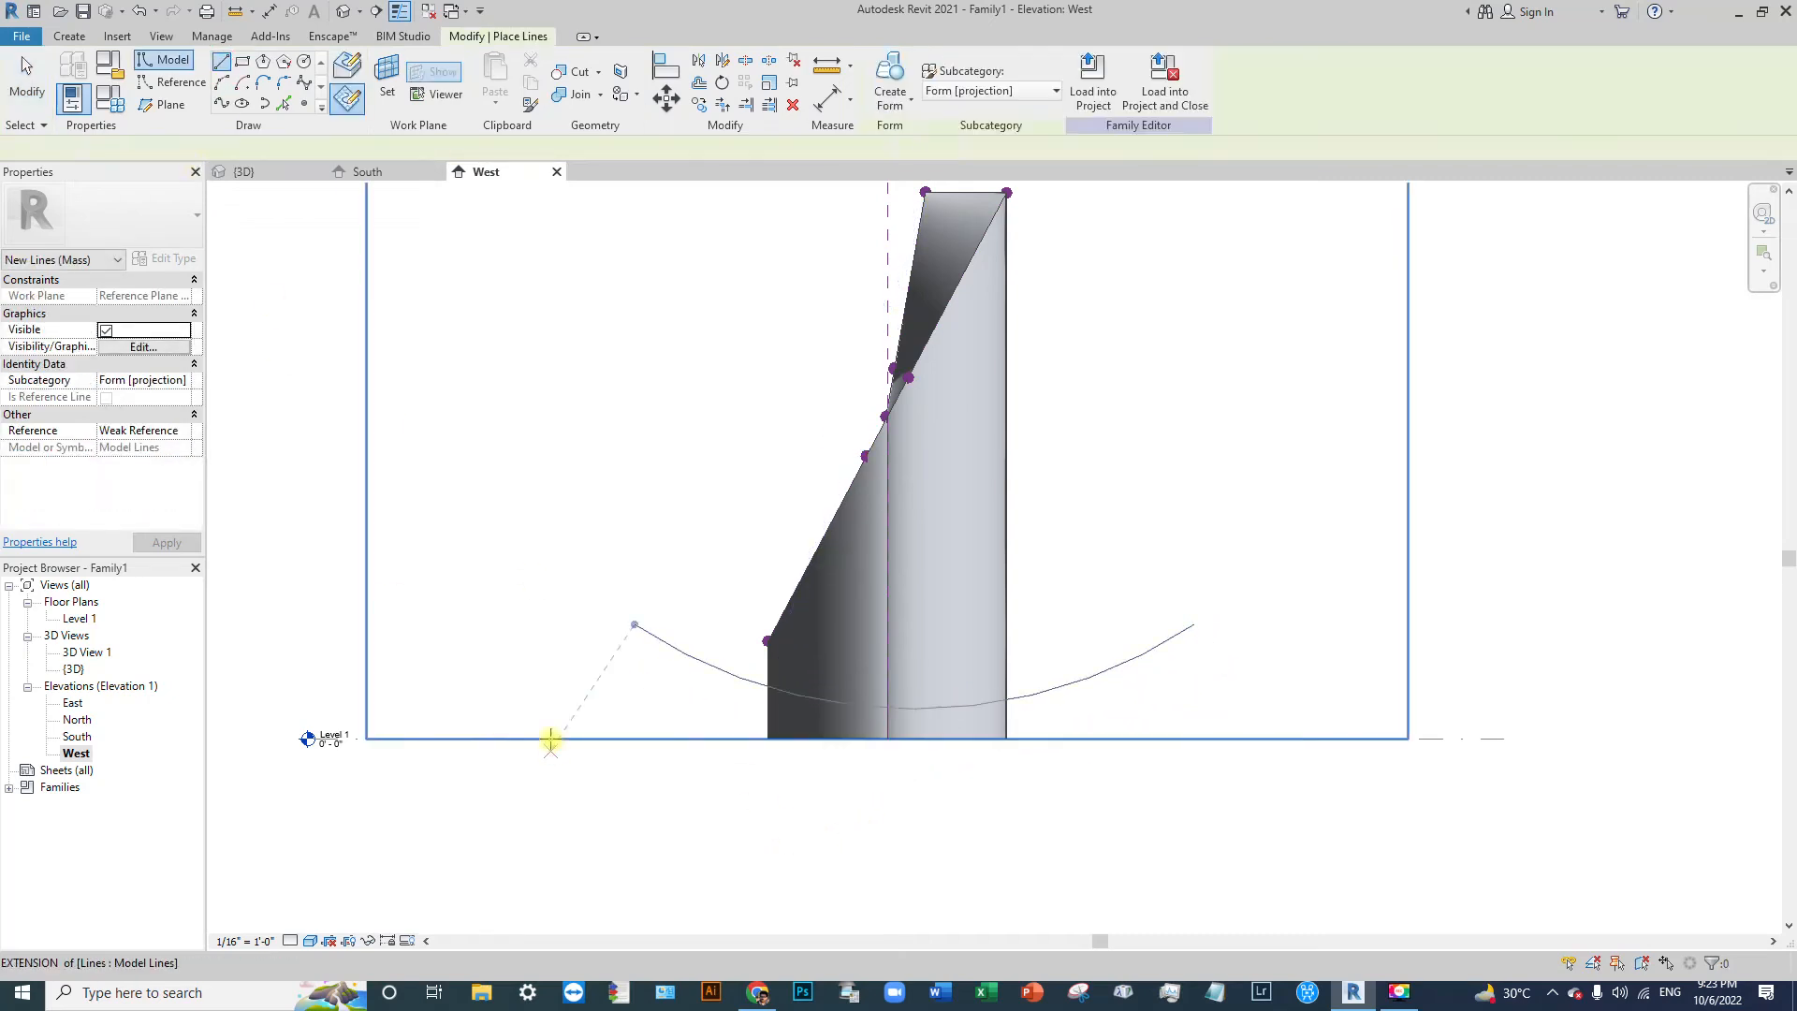
left_click(637, 625)
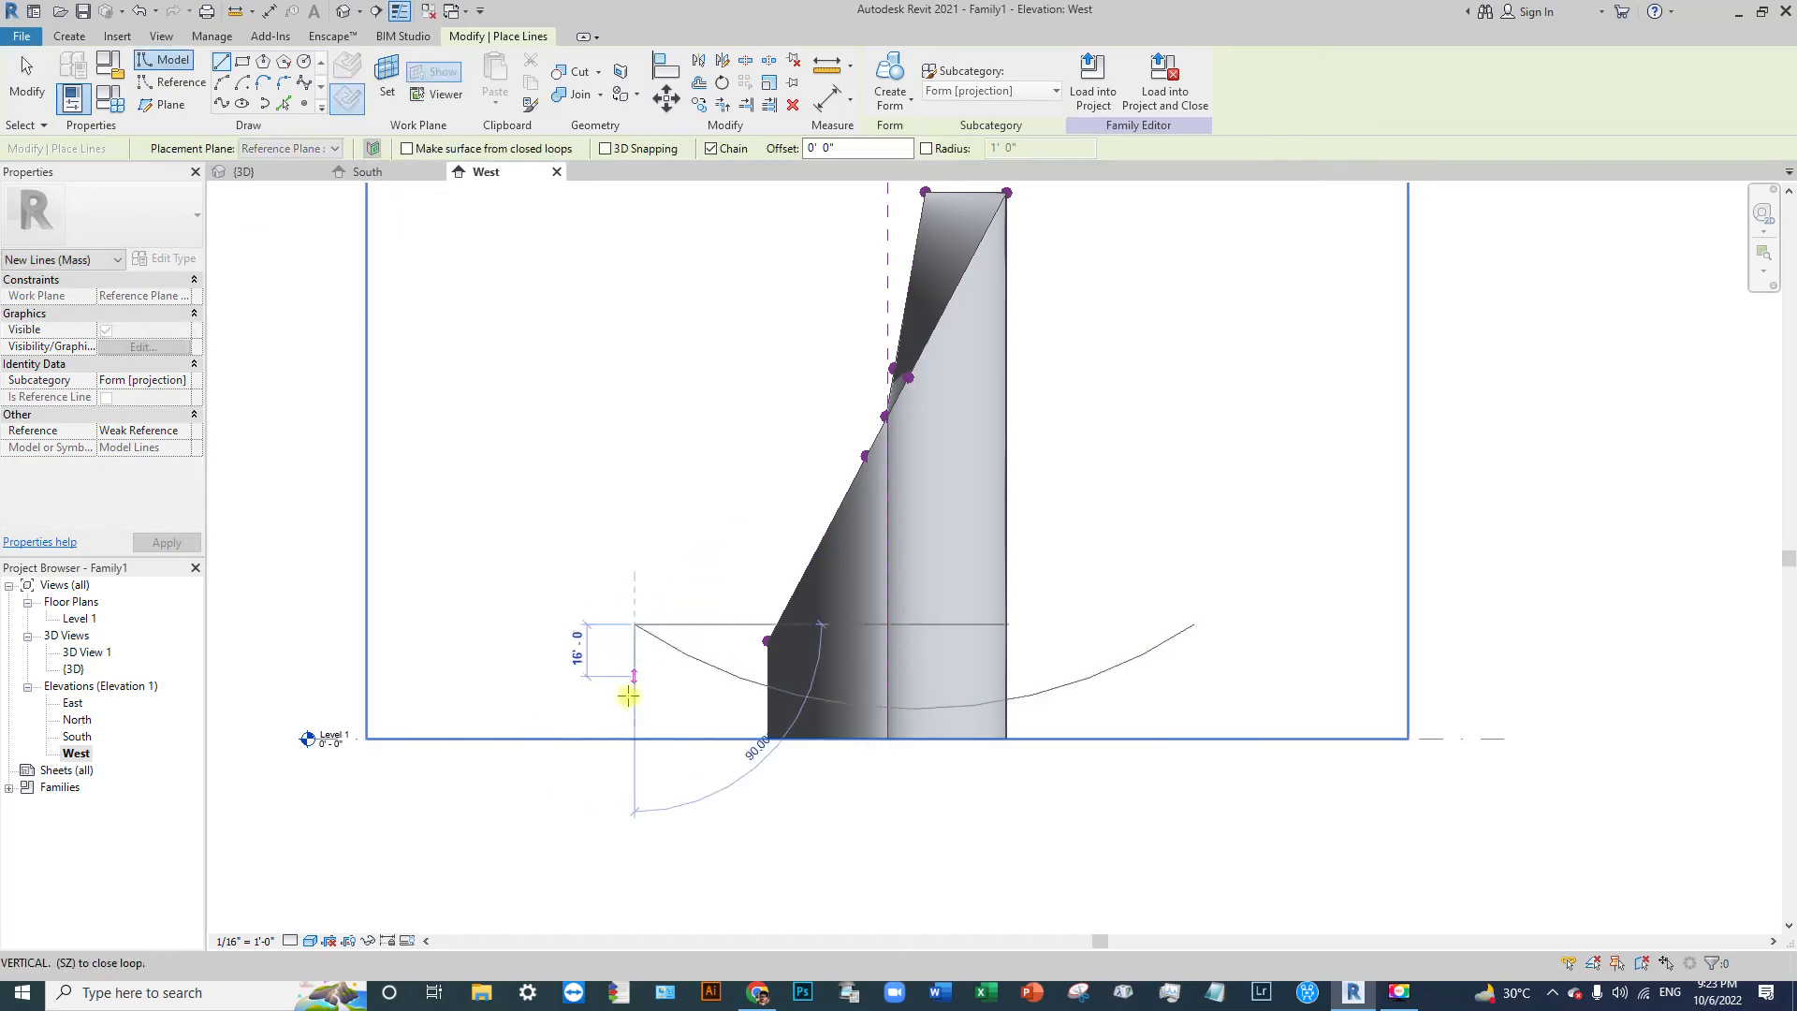
left_click(635, 738)
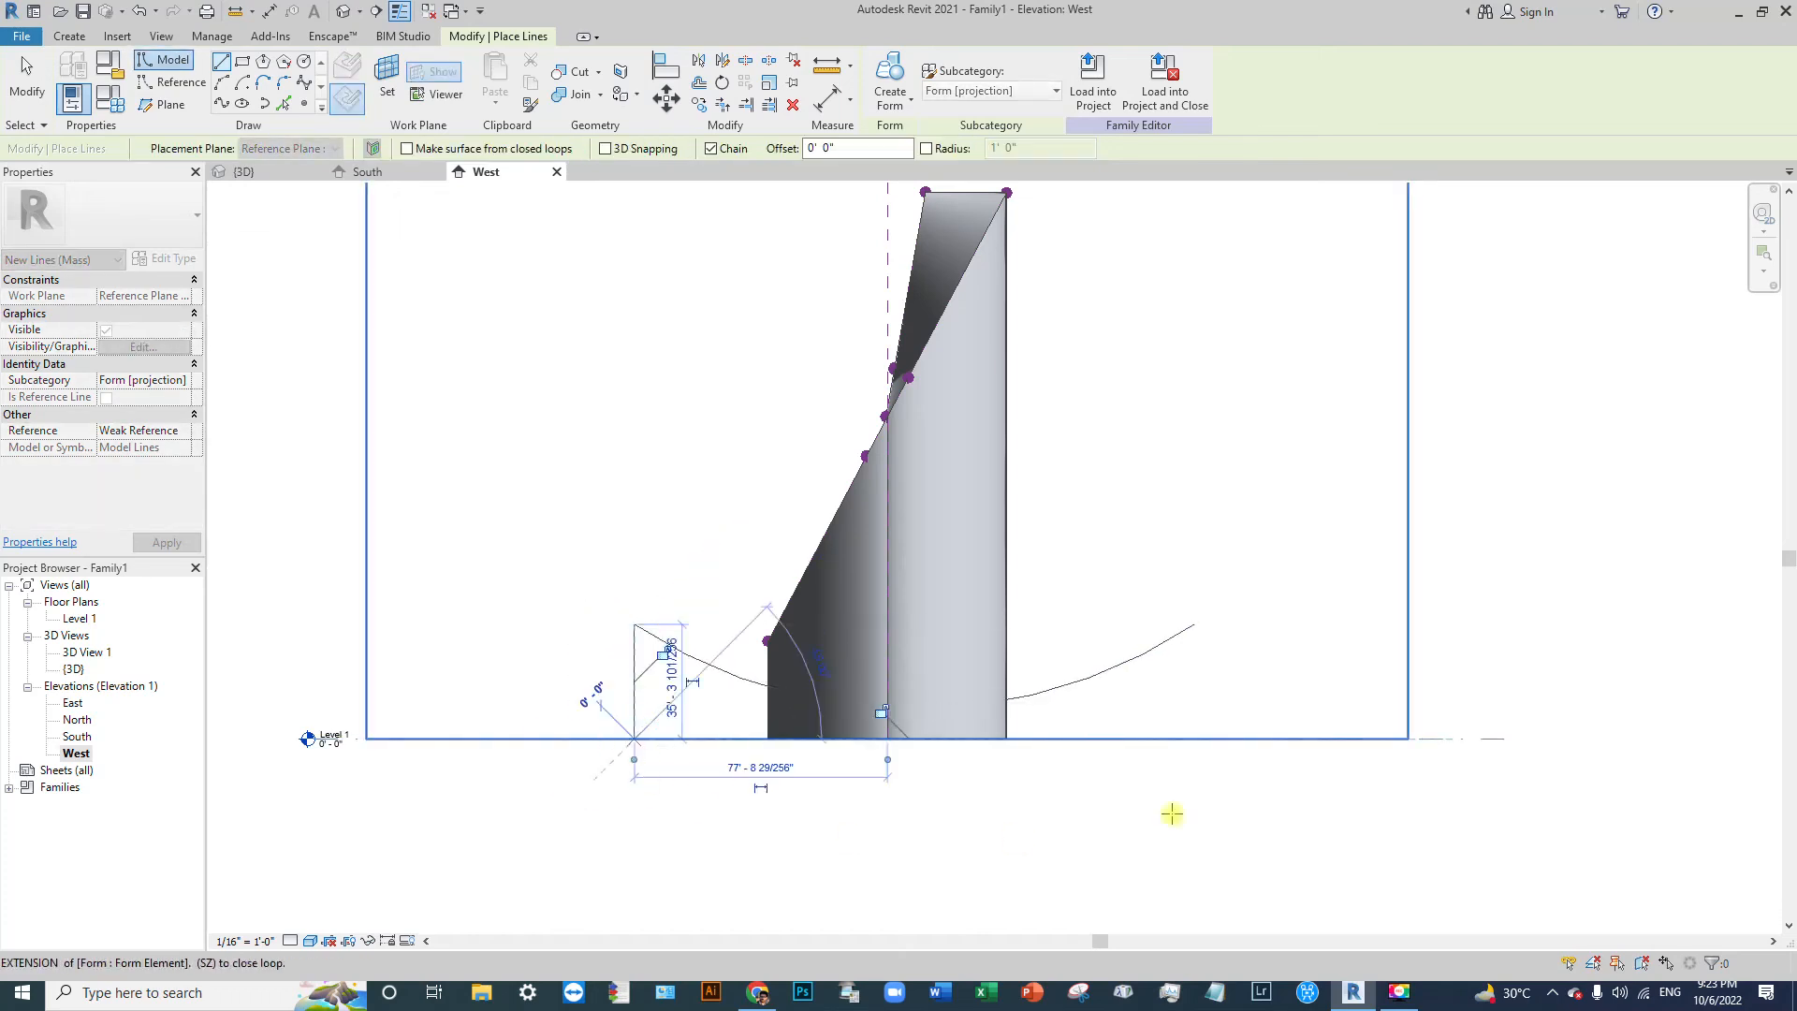
left_click(1194, 739)
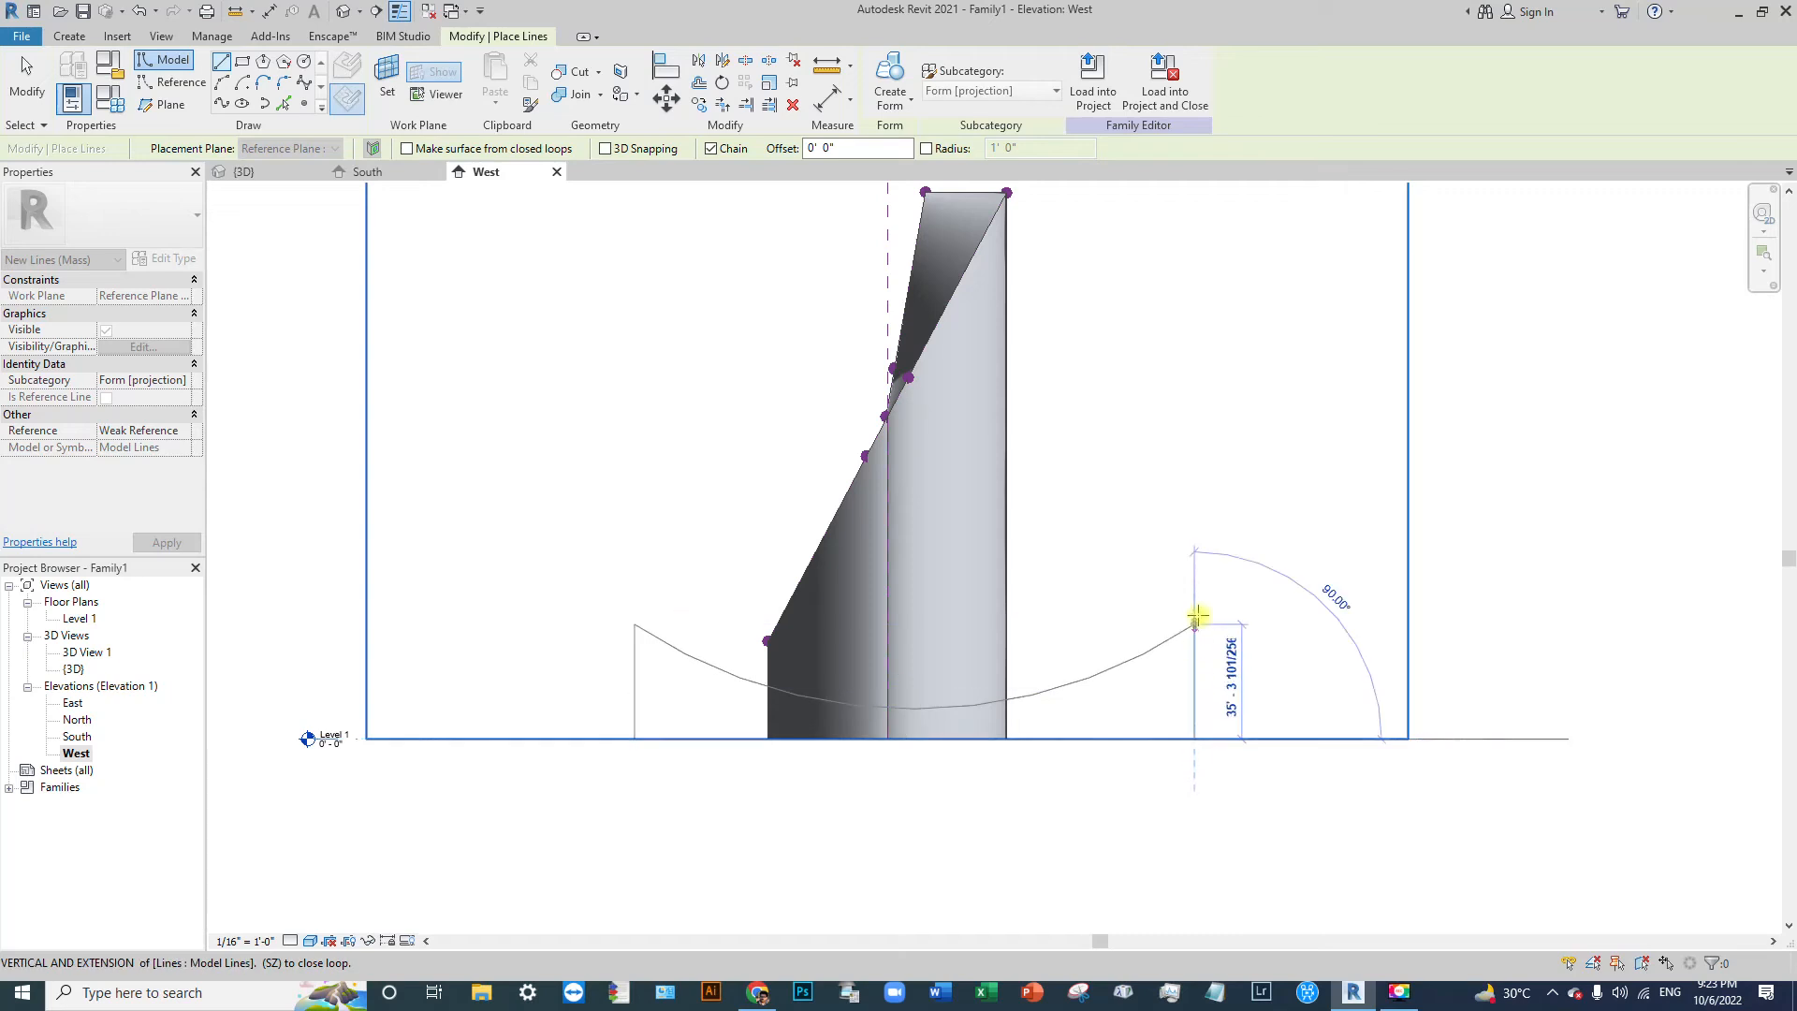
left_click(1194, 625)
key("Escape")
key("Escape")
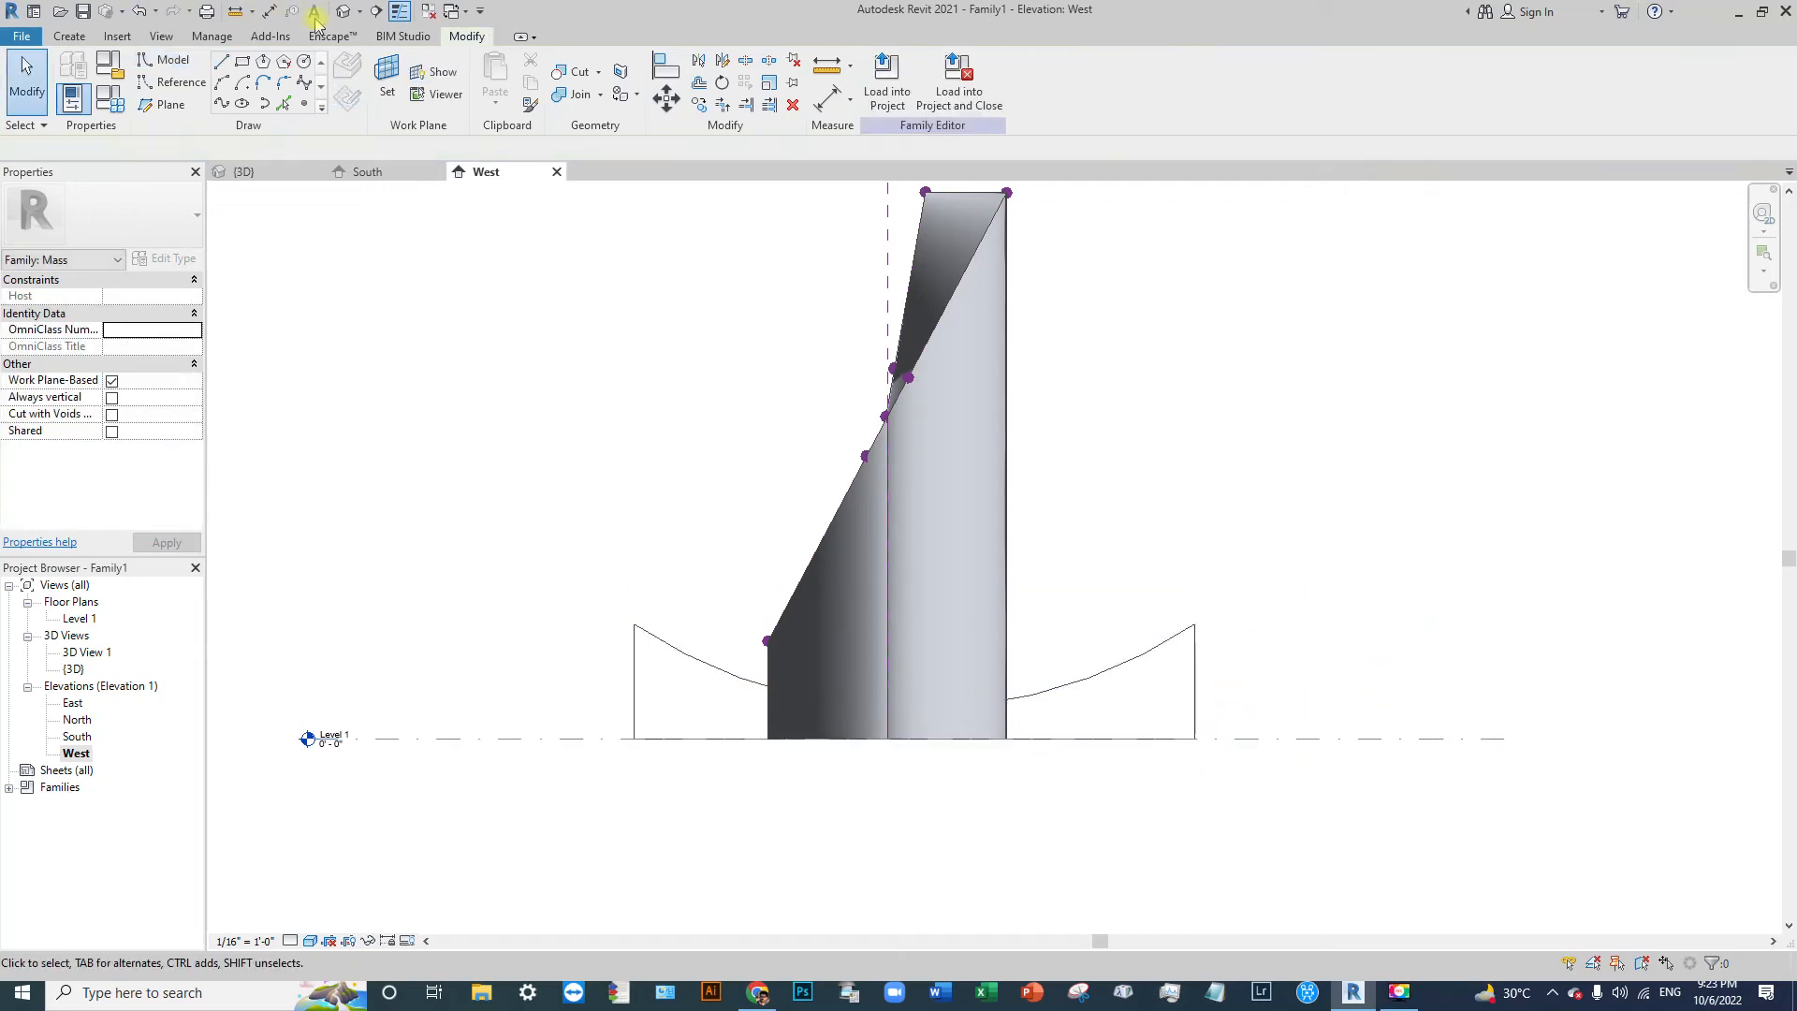
Step: In the 3D view, select the closed arc profile and convert its four lines into reference lines
left_click(348, 10)
middle_click_drag(1104, 735, 951, 709, "shift")
left_click(951, 695)
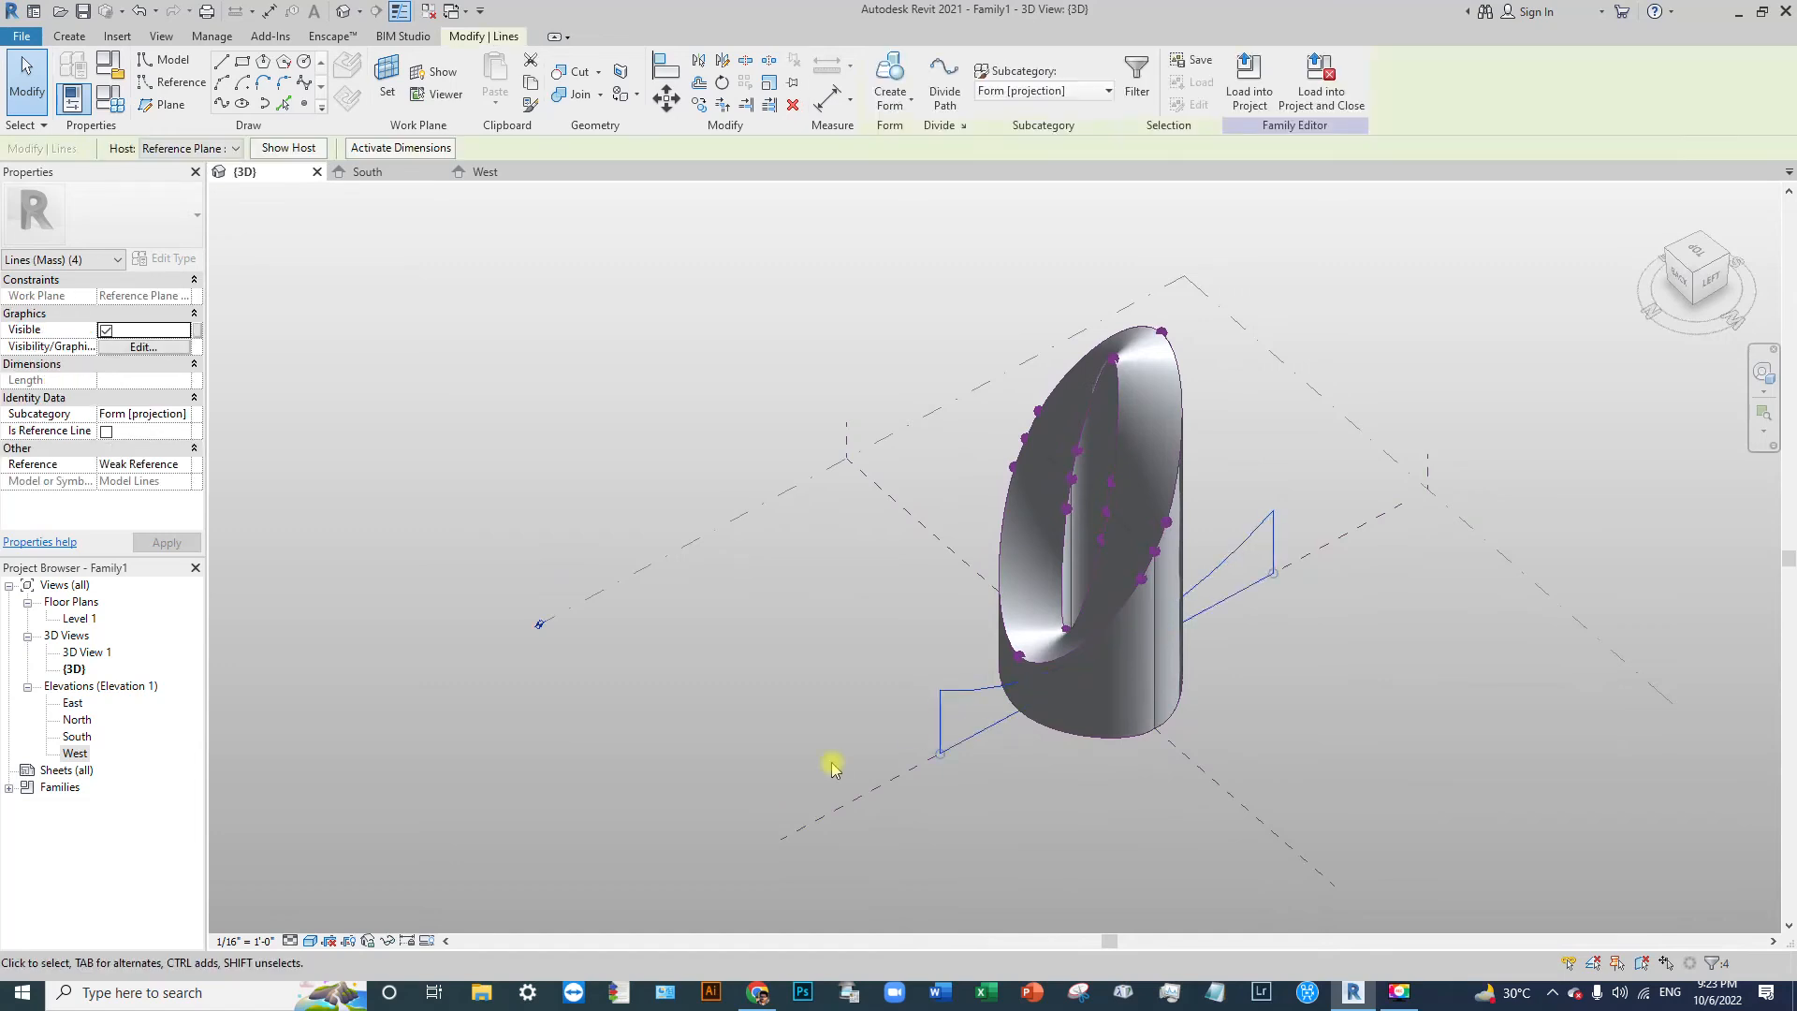
left_click(105, 432)
left_click(1287, 632)
Step: Create a void form from the closed arc profile of reference lines
key("Tab")
left_click(1239, 543)
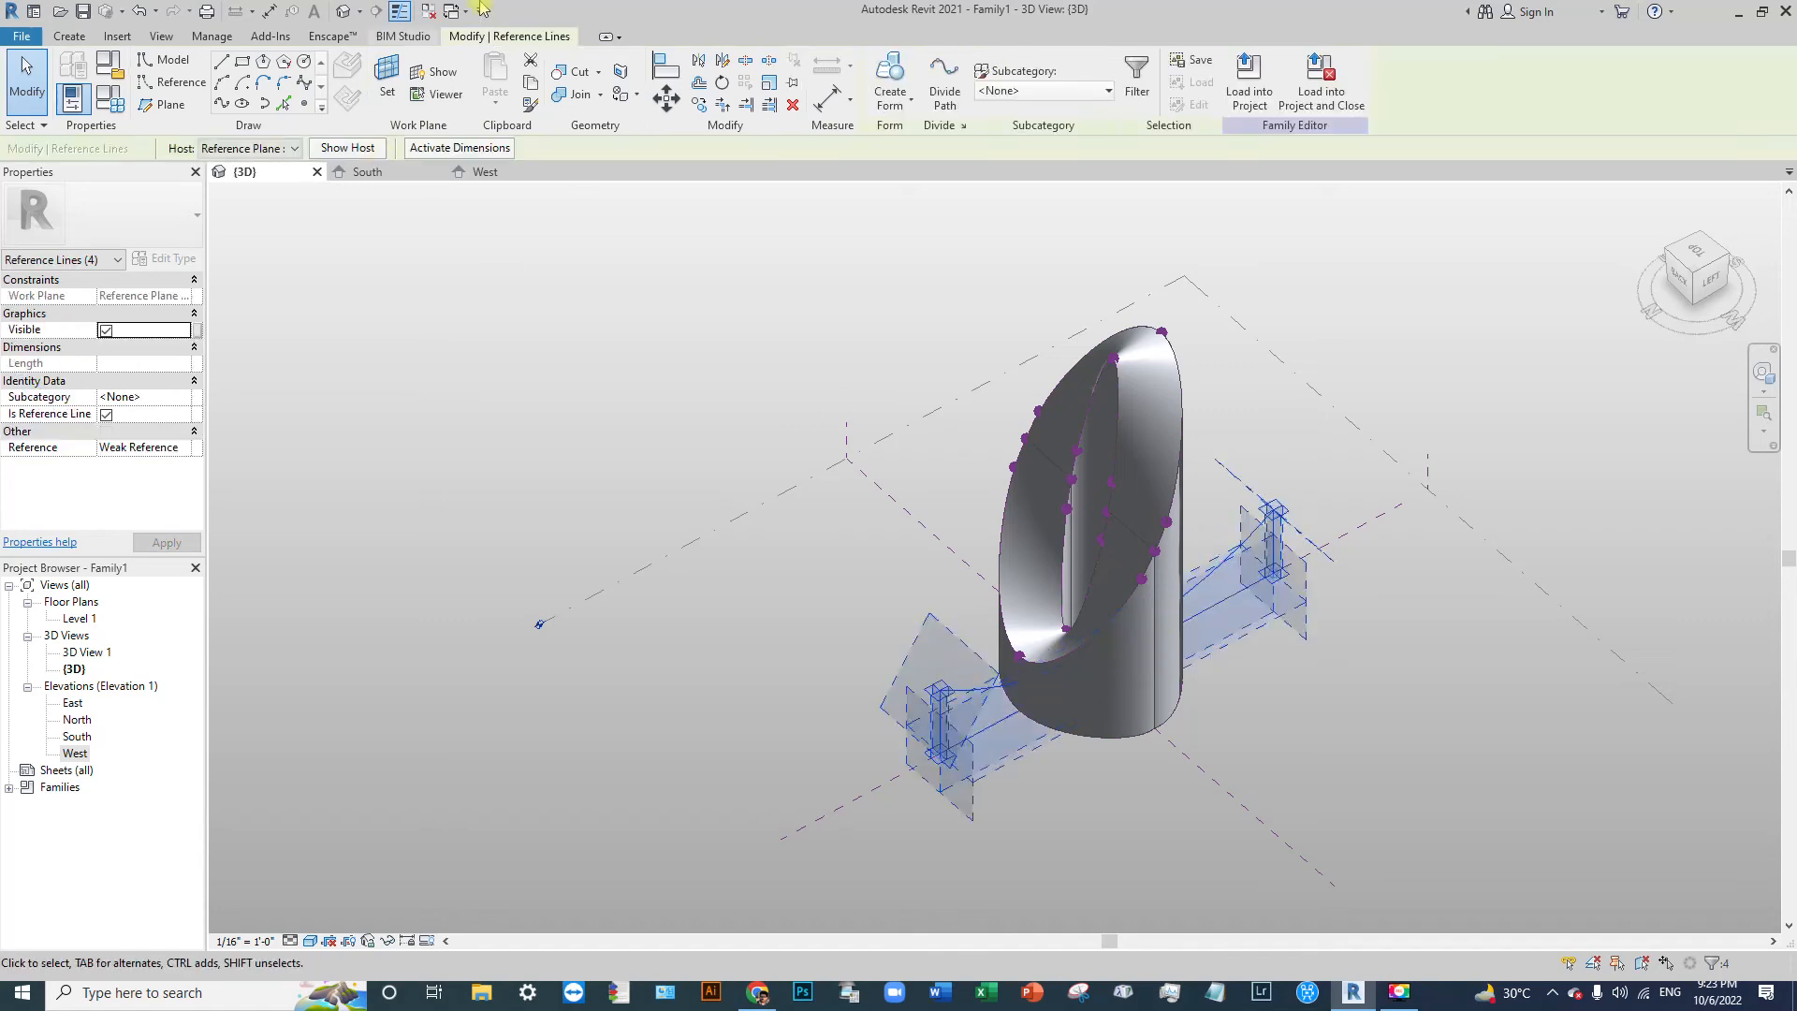
left_click(899, 89)
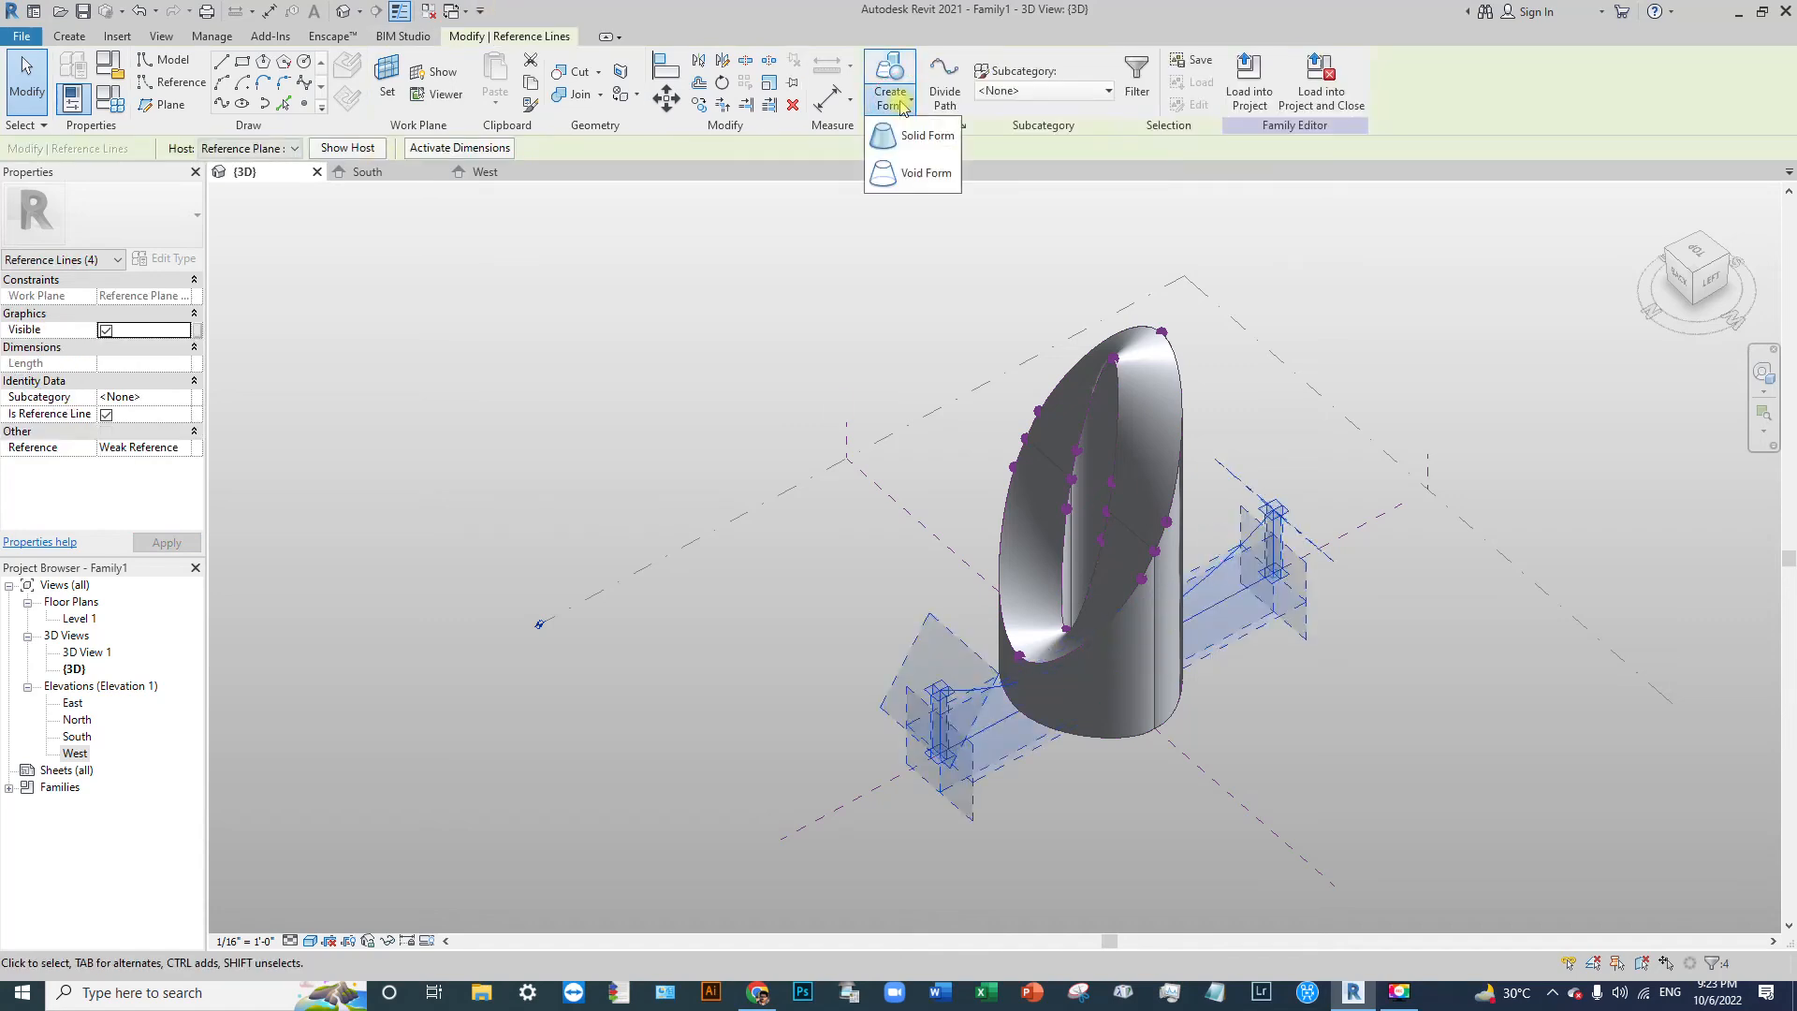
left_click(922, 175)
left_click(938, 850)
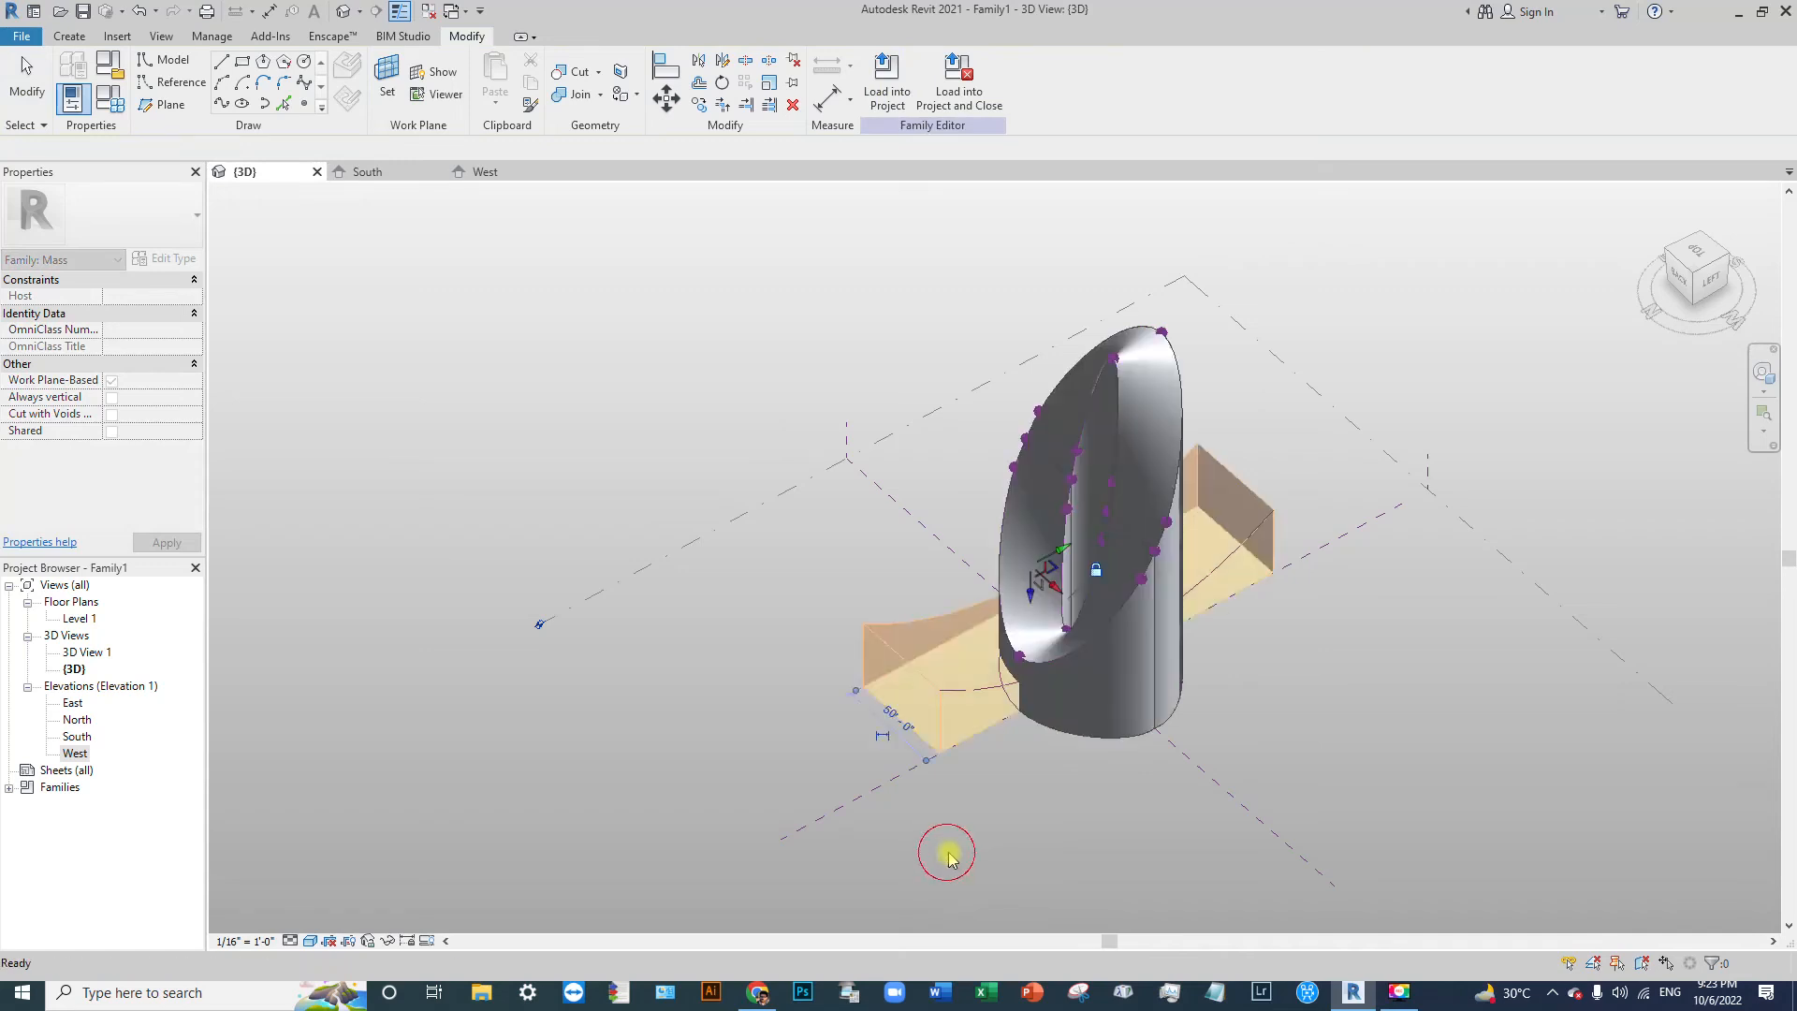
Step: Stretch the void form's face at the tower's centre plane outward past the tower so the void carves the whole base
key("Tab")
key("Tab")
left_click(981, 697)
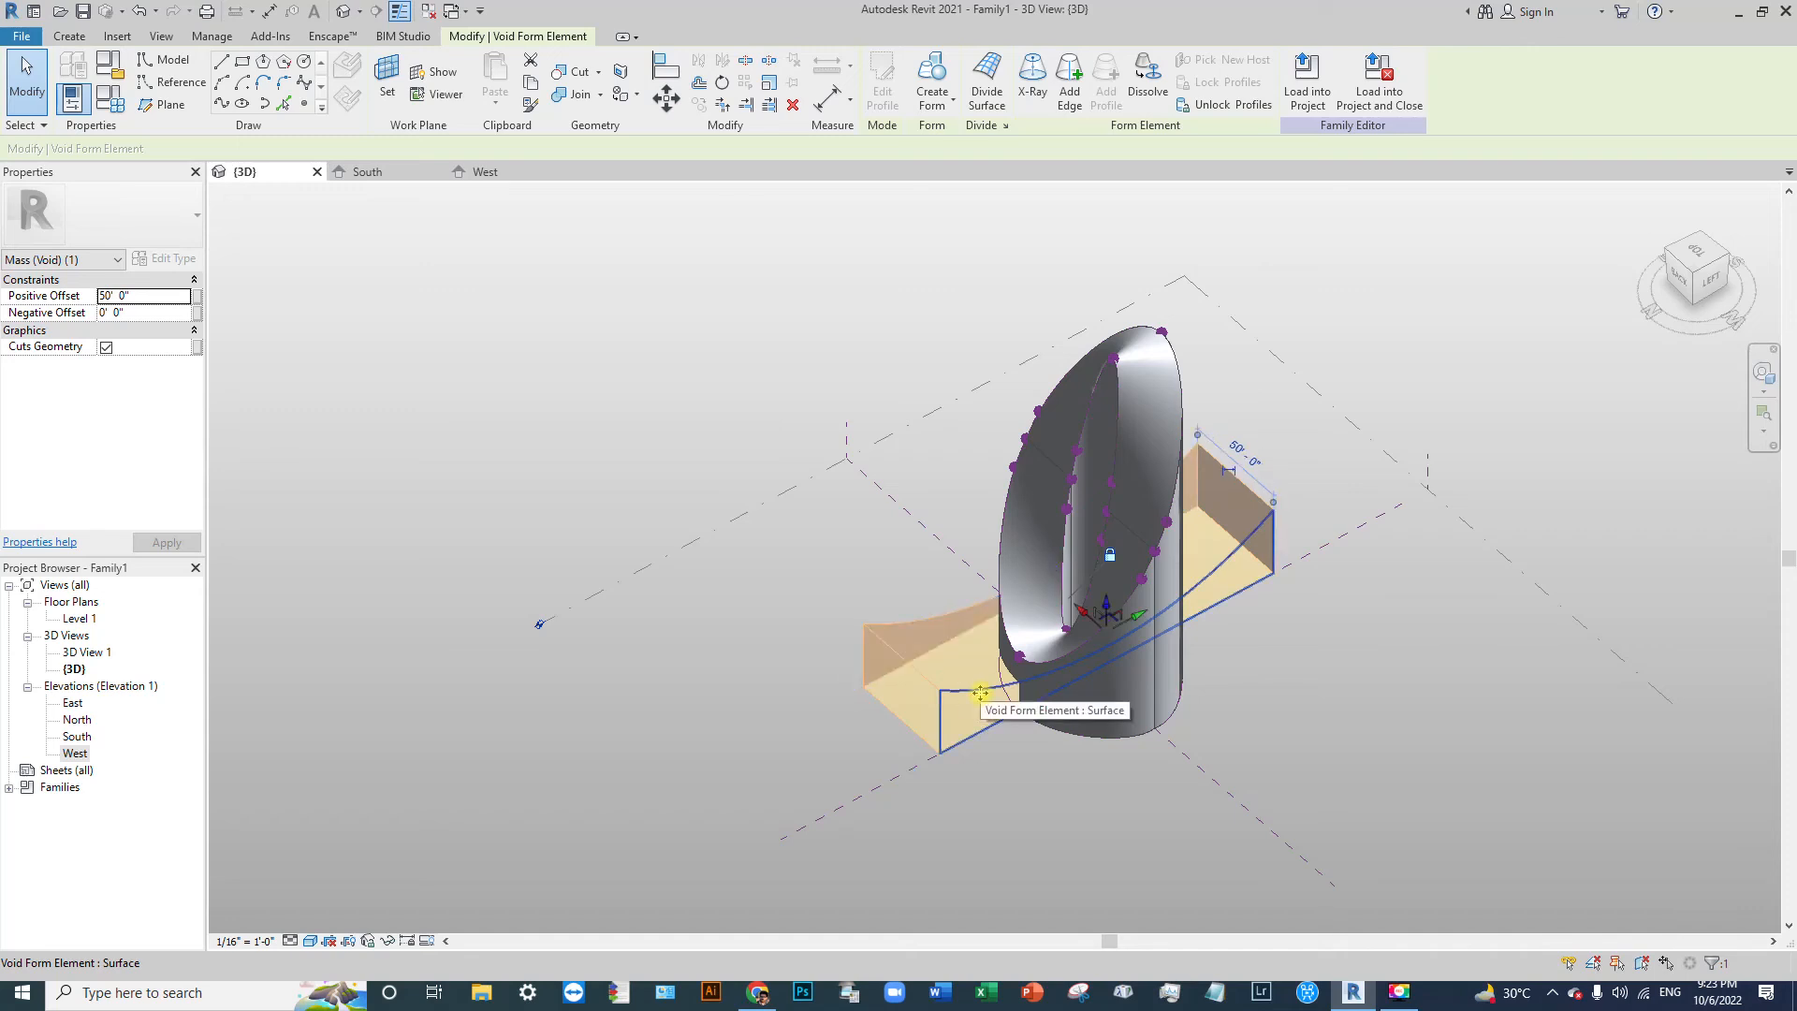
left_click_drag(1095, 610, 1267, 746)
left_click(1457, 795)
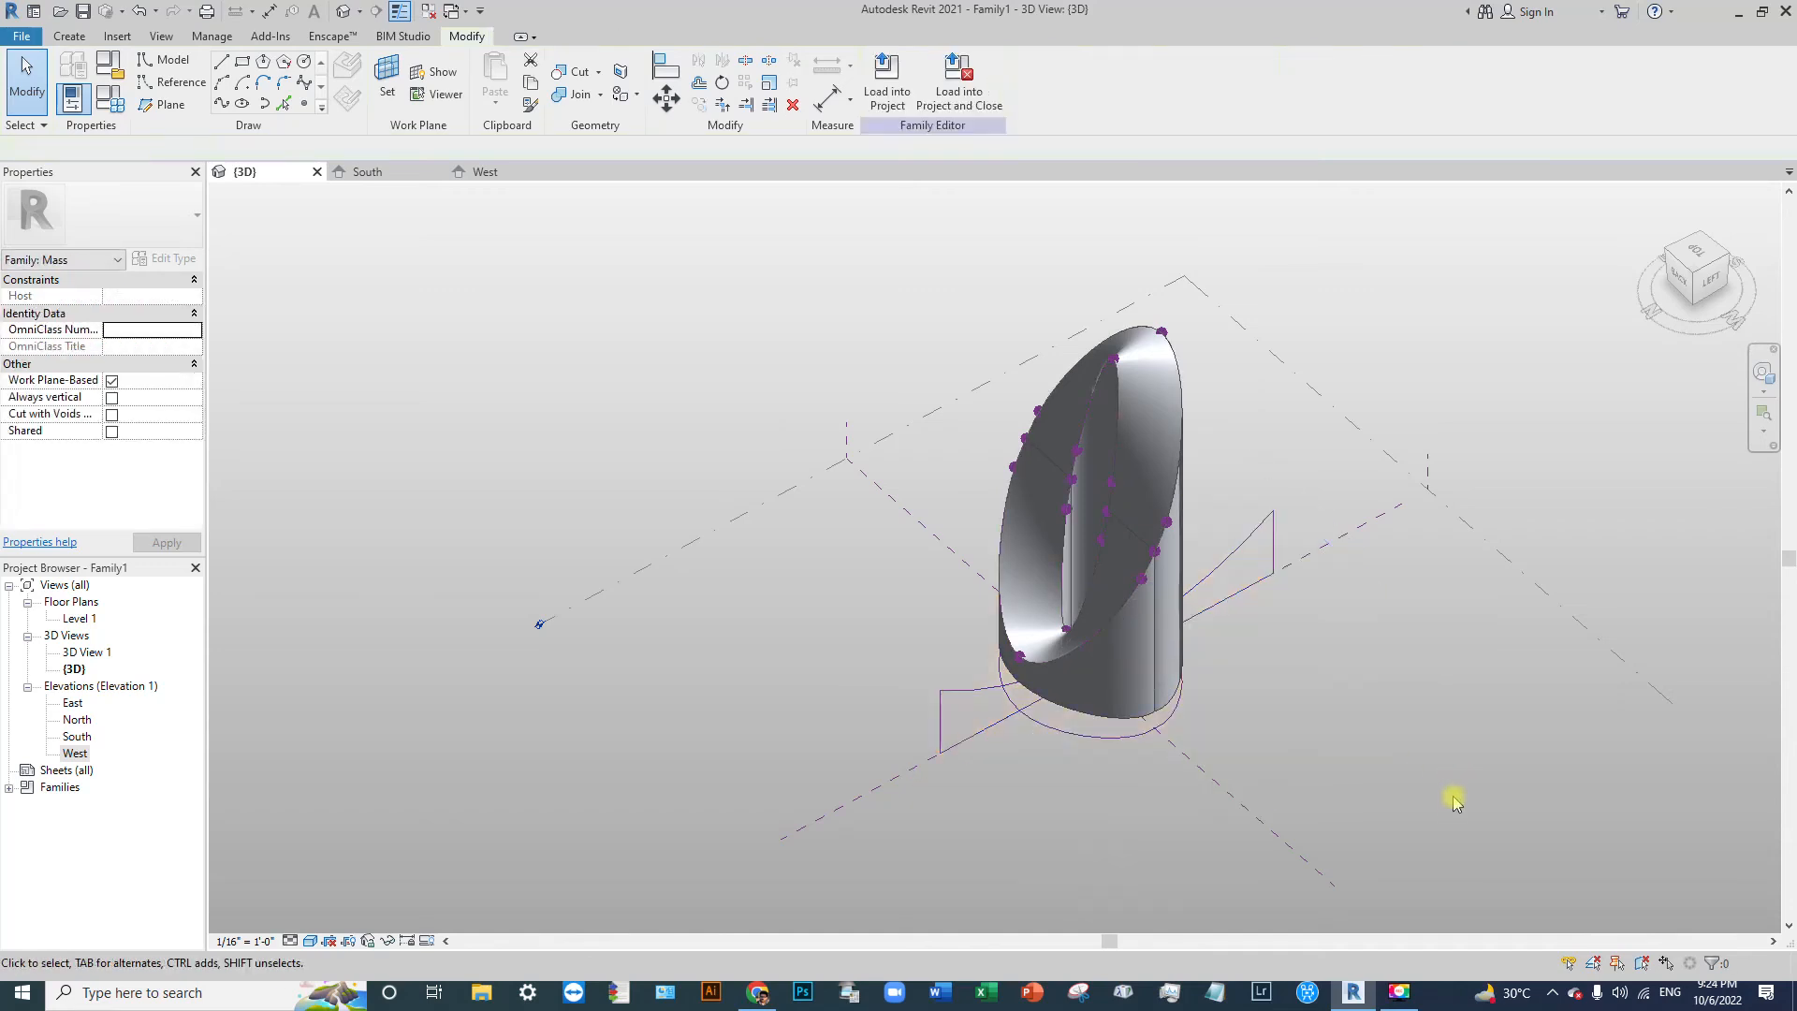
mouse_move(1372, 461)
middle_mouse_down("shift")
mouse_move(1392, 265)
mouse_move(1260, 422)
mouse_move(1130, 514)
mouse_move(1015, 453)
mouse_move(1255, 365)
mouse_move(1388, 486)
middle_mouse_up("shift")
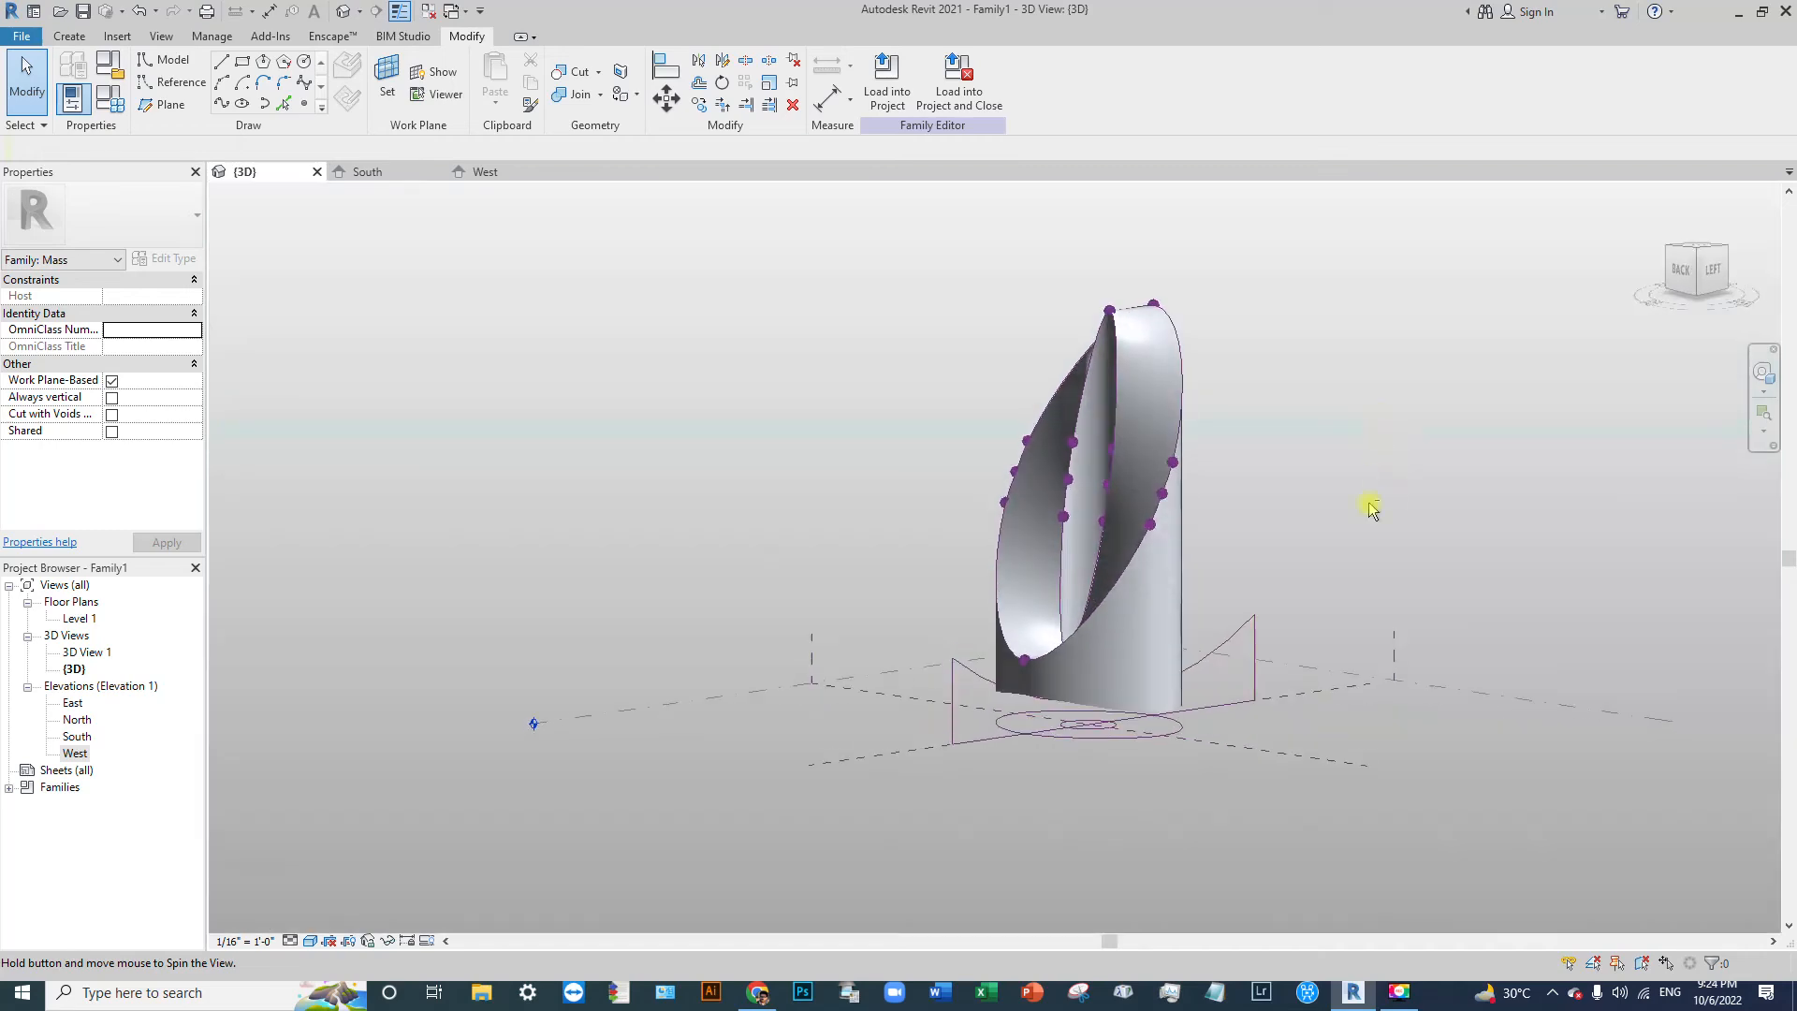
middle_click_drag(1032, 746, 1263, 796, "shift")
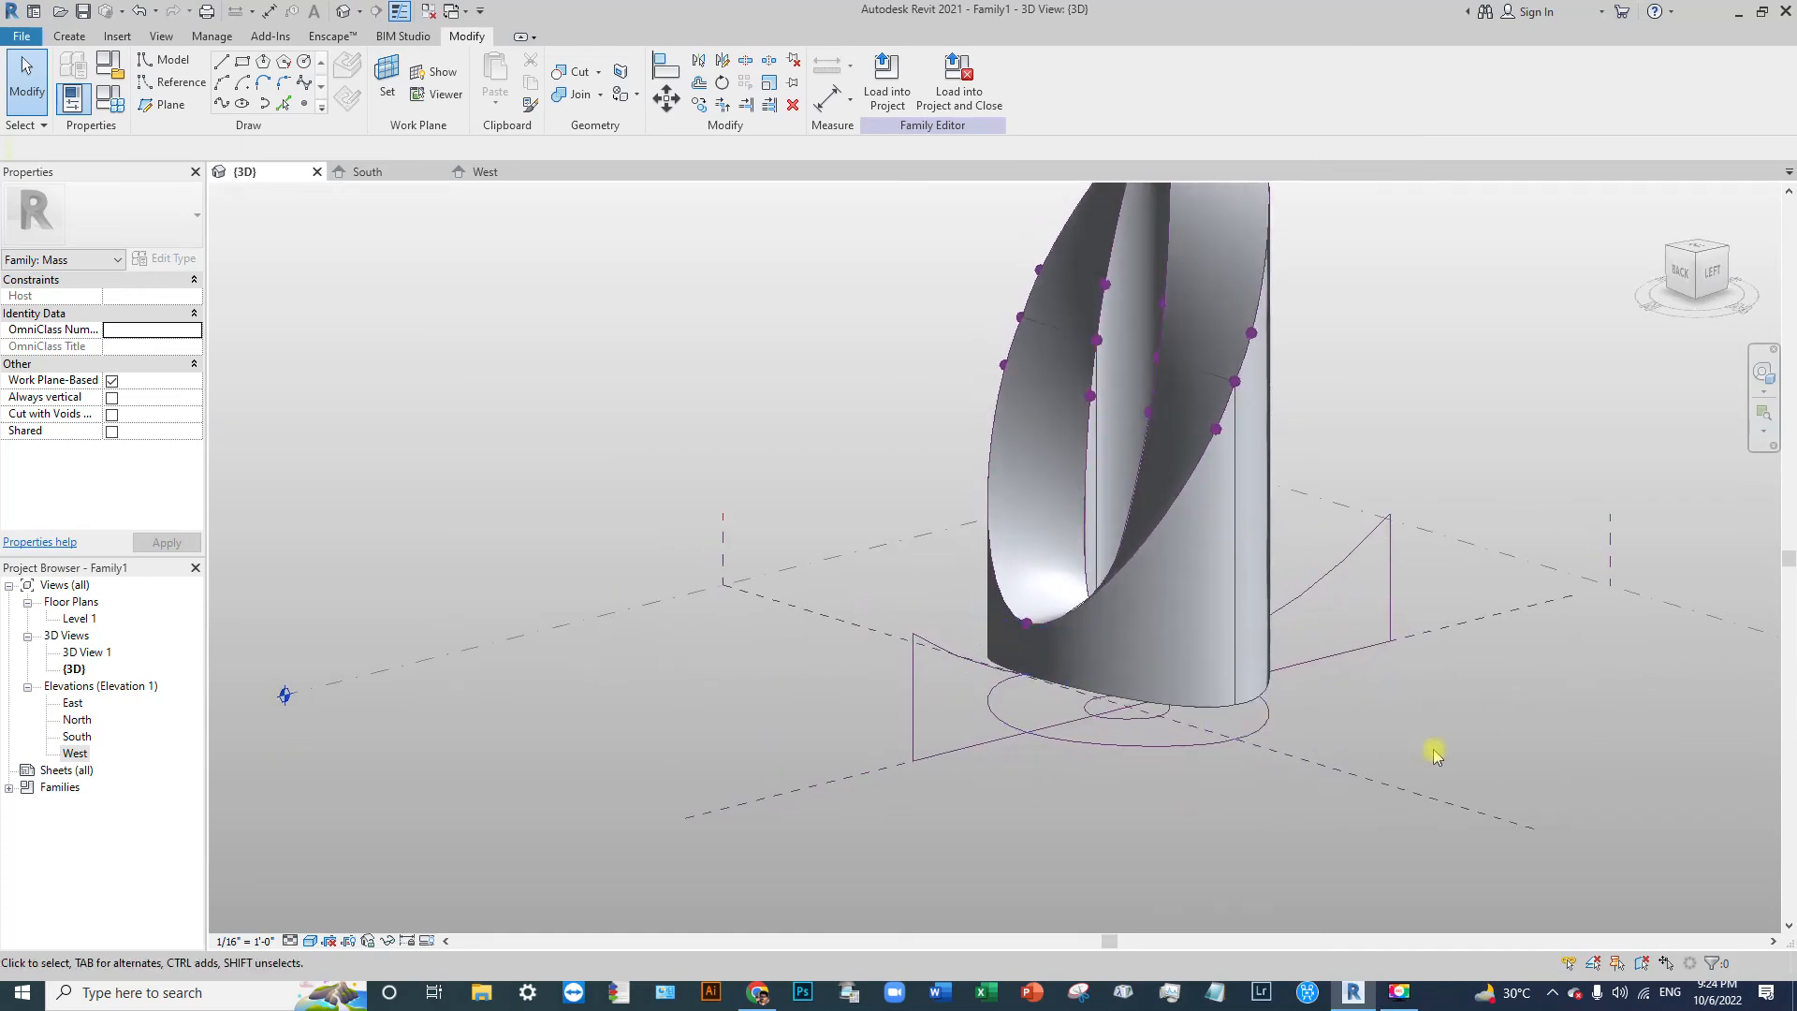
middle_click_drag(1441, 728, 1166, 835, "shift")
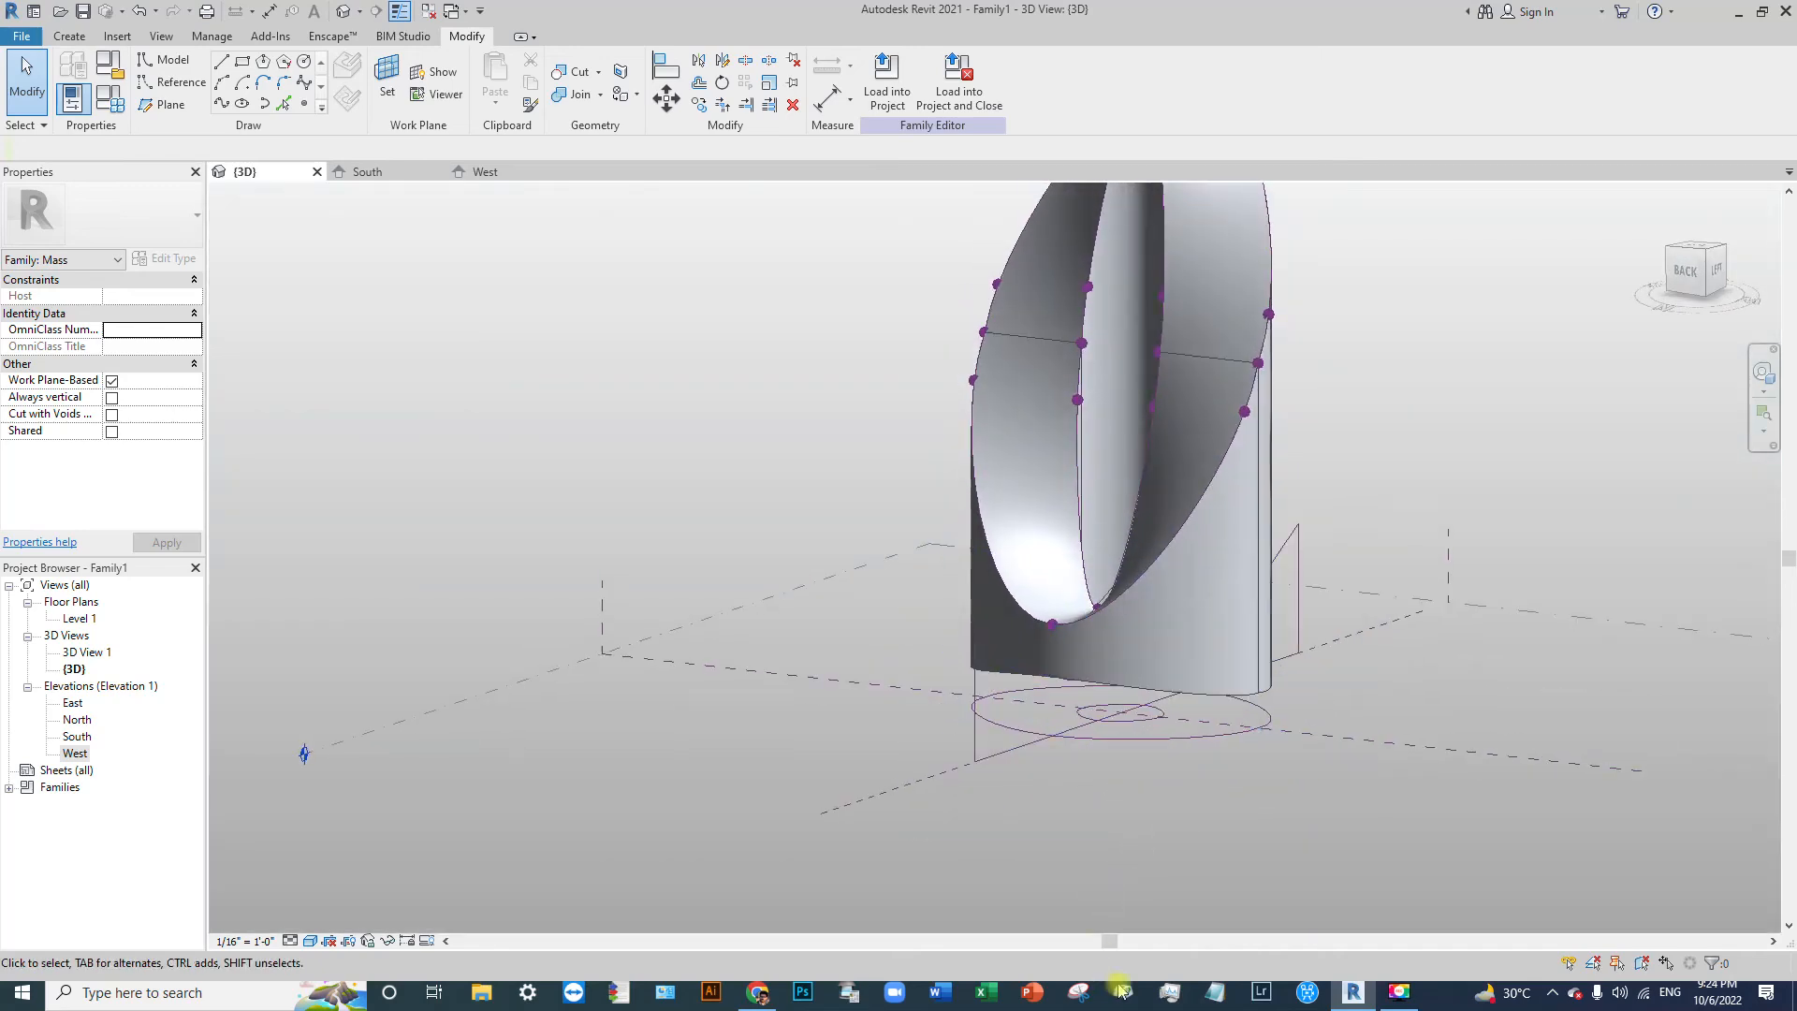
left_click(759, 993)
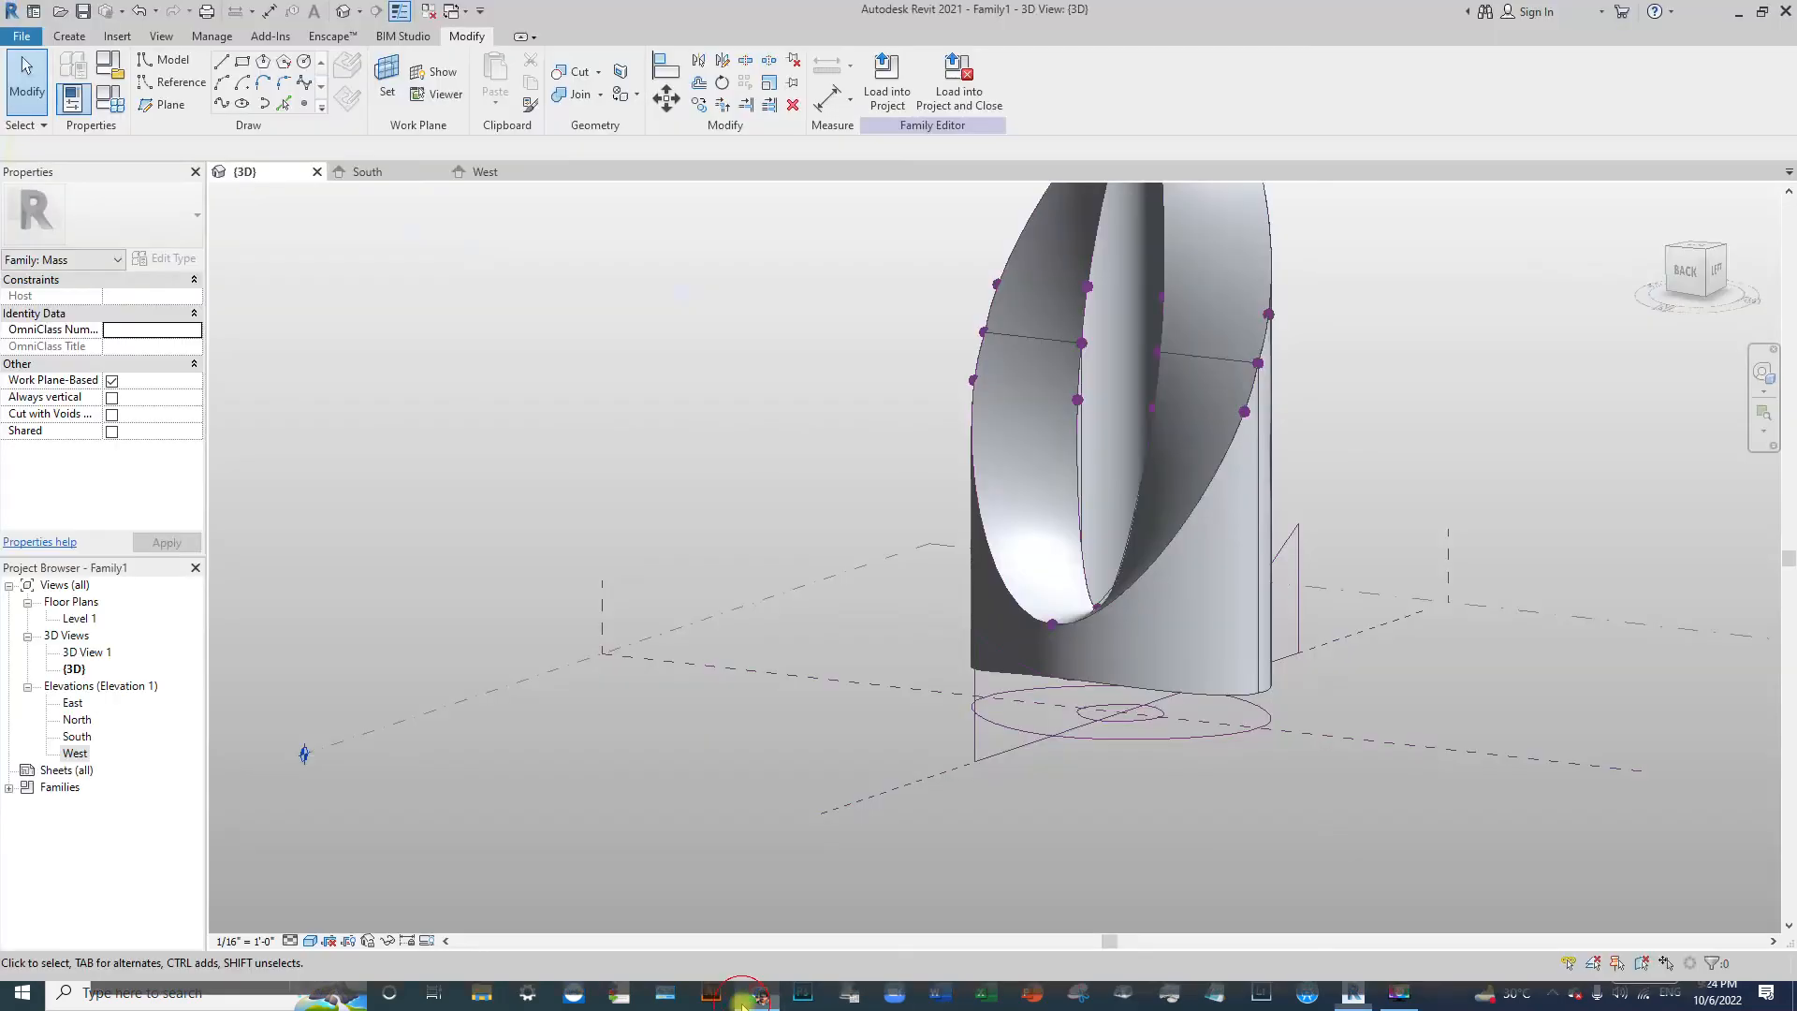
left_click(759, 994)
Step: Divide the lower and upper sloped surfaces surrounding the tower's central opening with the default UV grid
middle_click_drag(1088, 653, 1227, 690, "shift")
scroll(1143, 698, "up", 2)
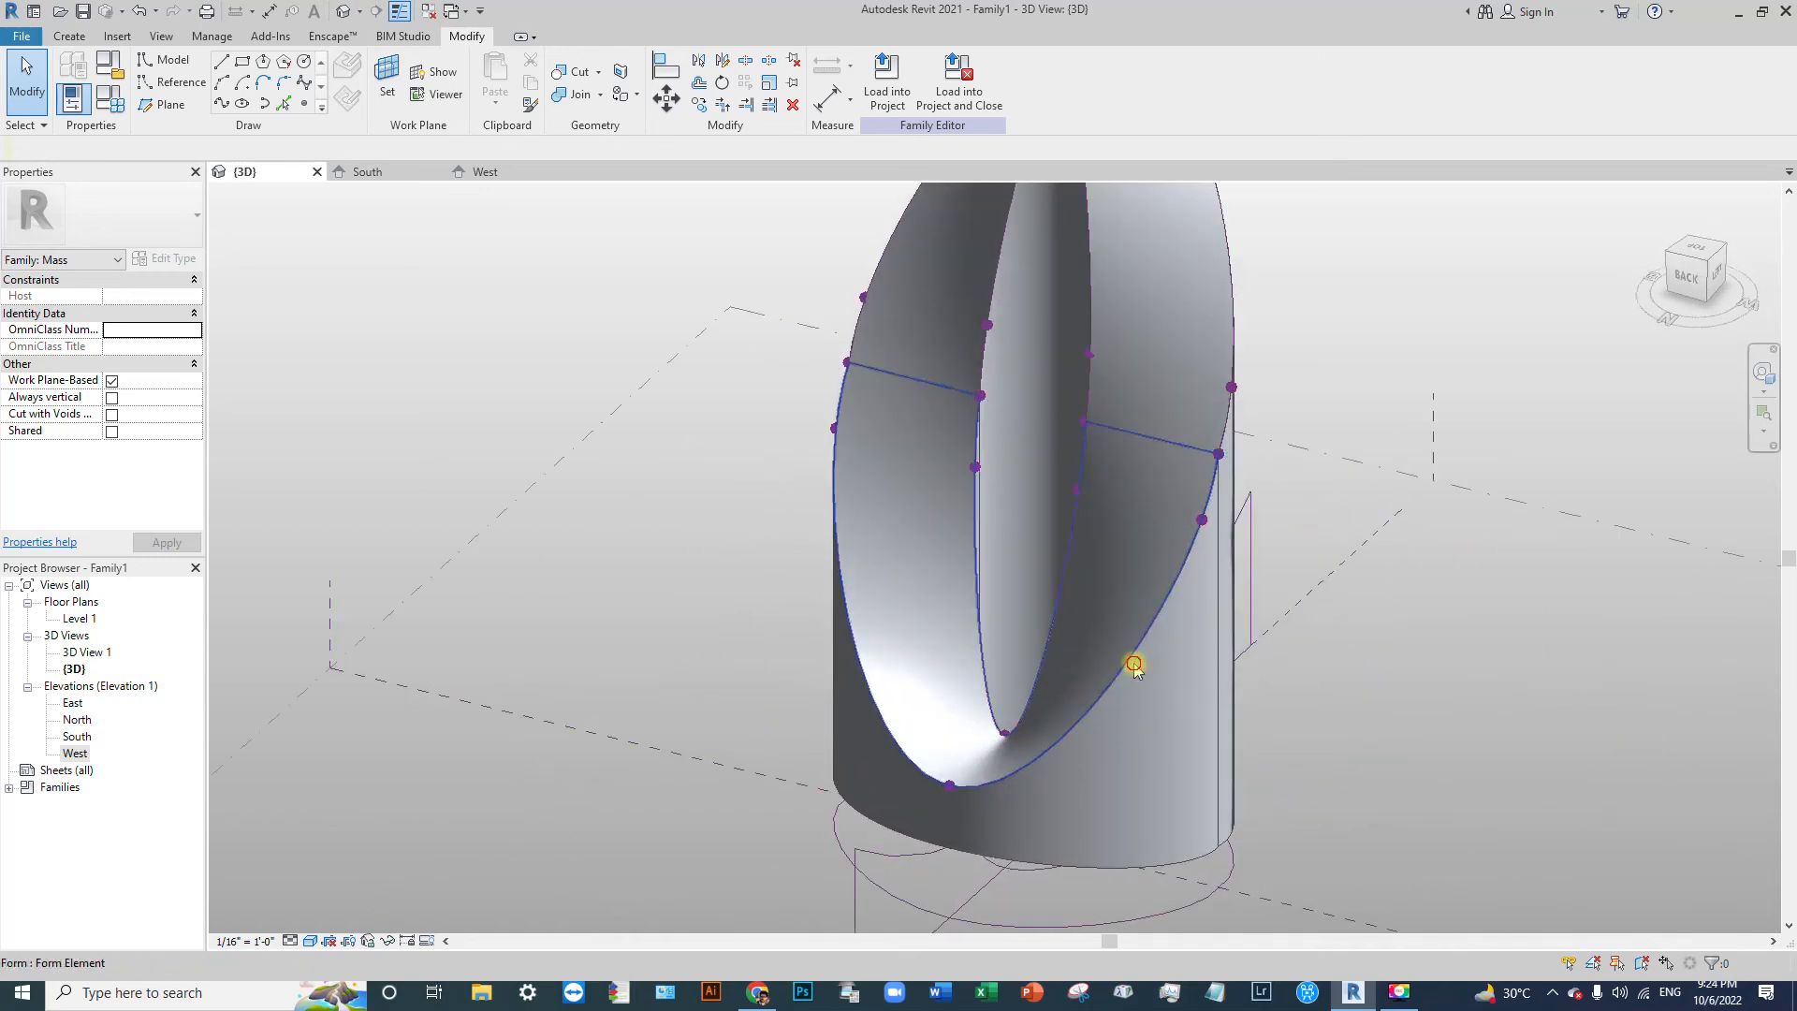
left_click(1135, 665)
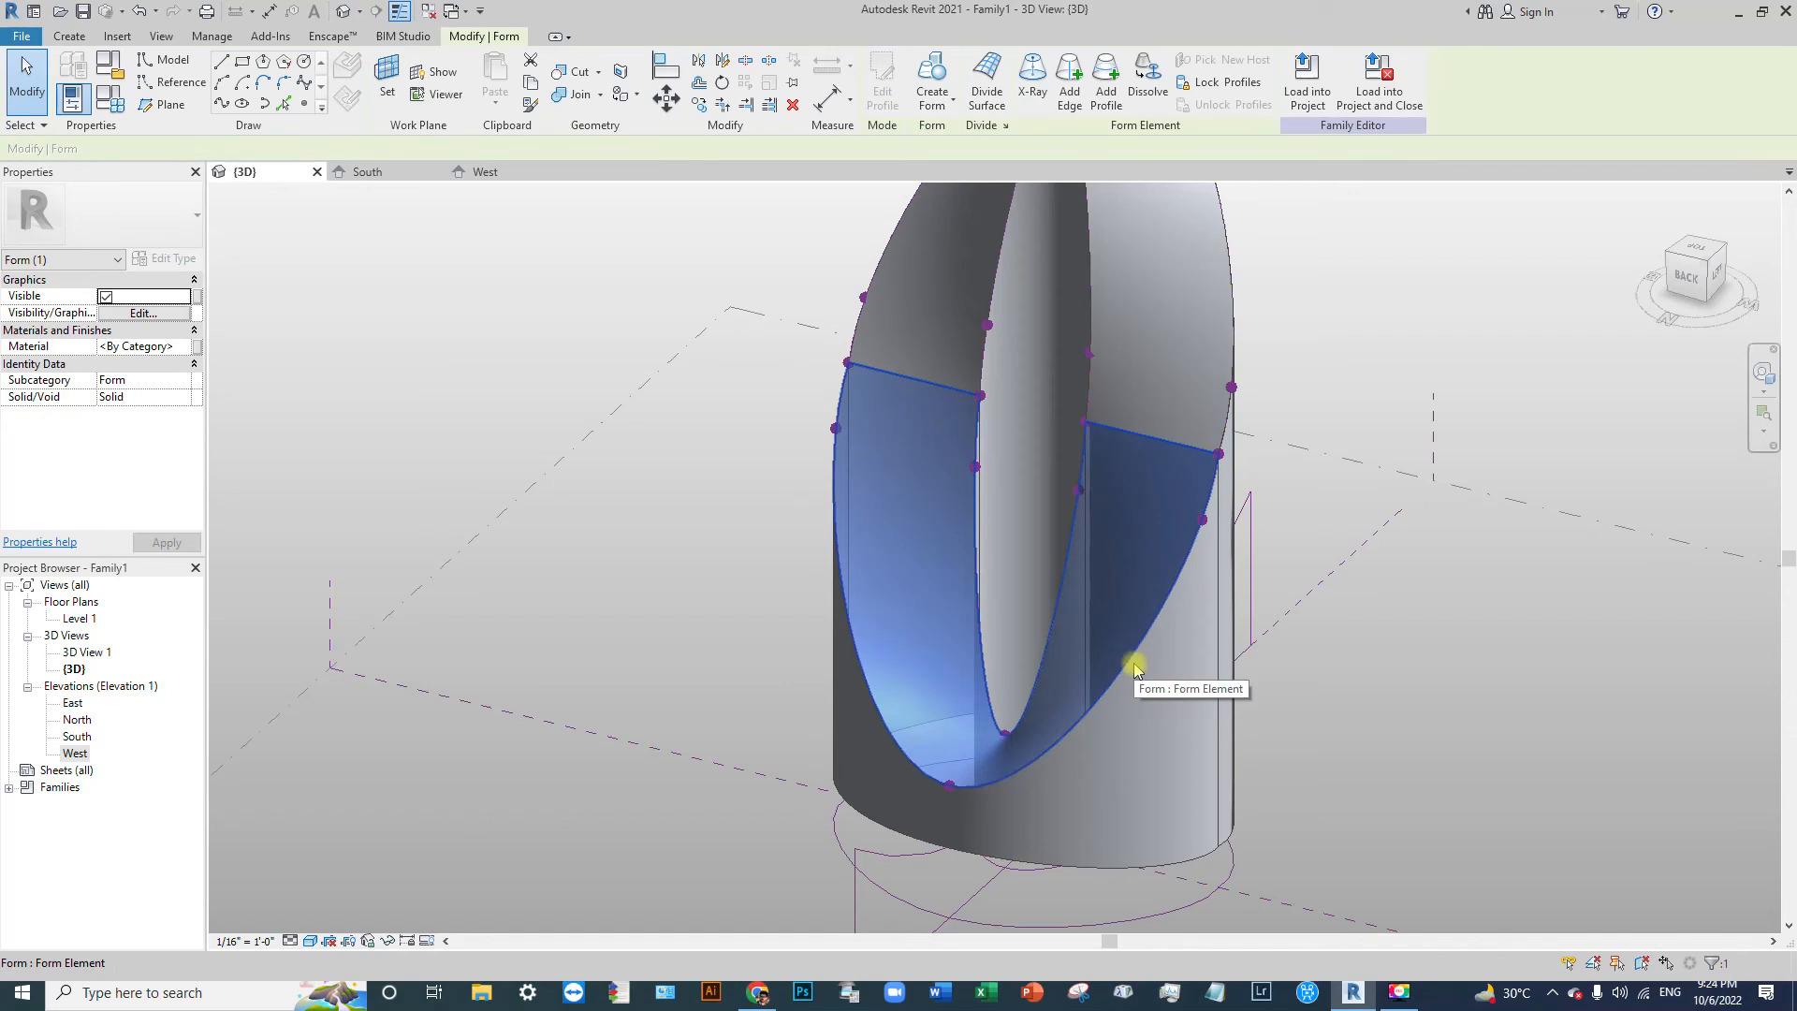
left_click(993, 73)
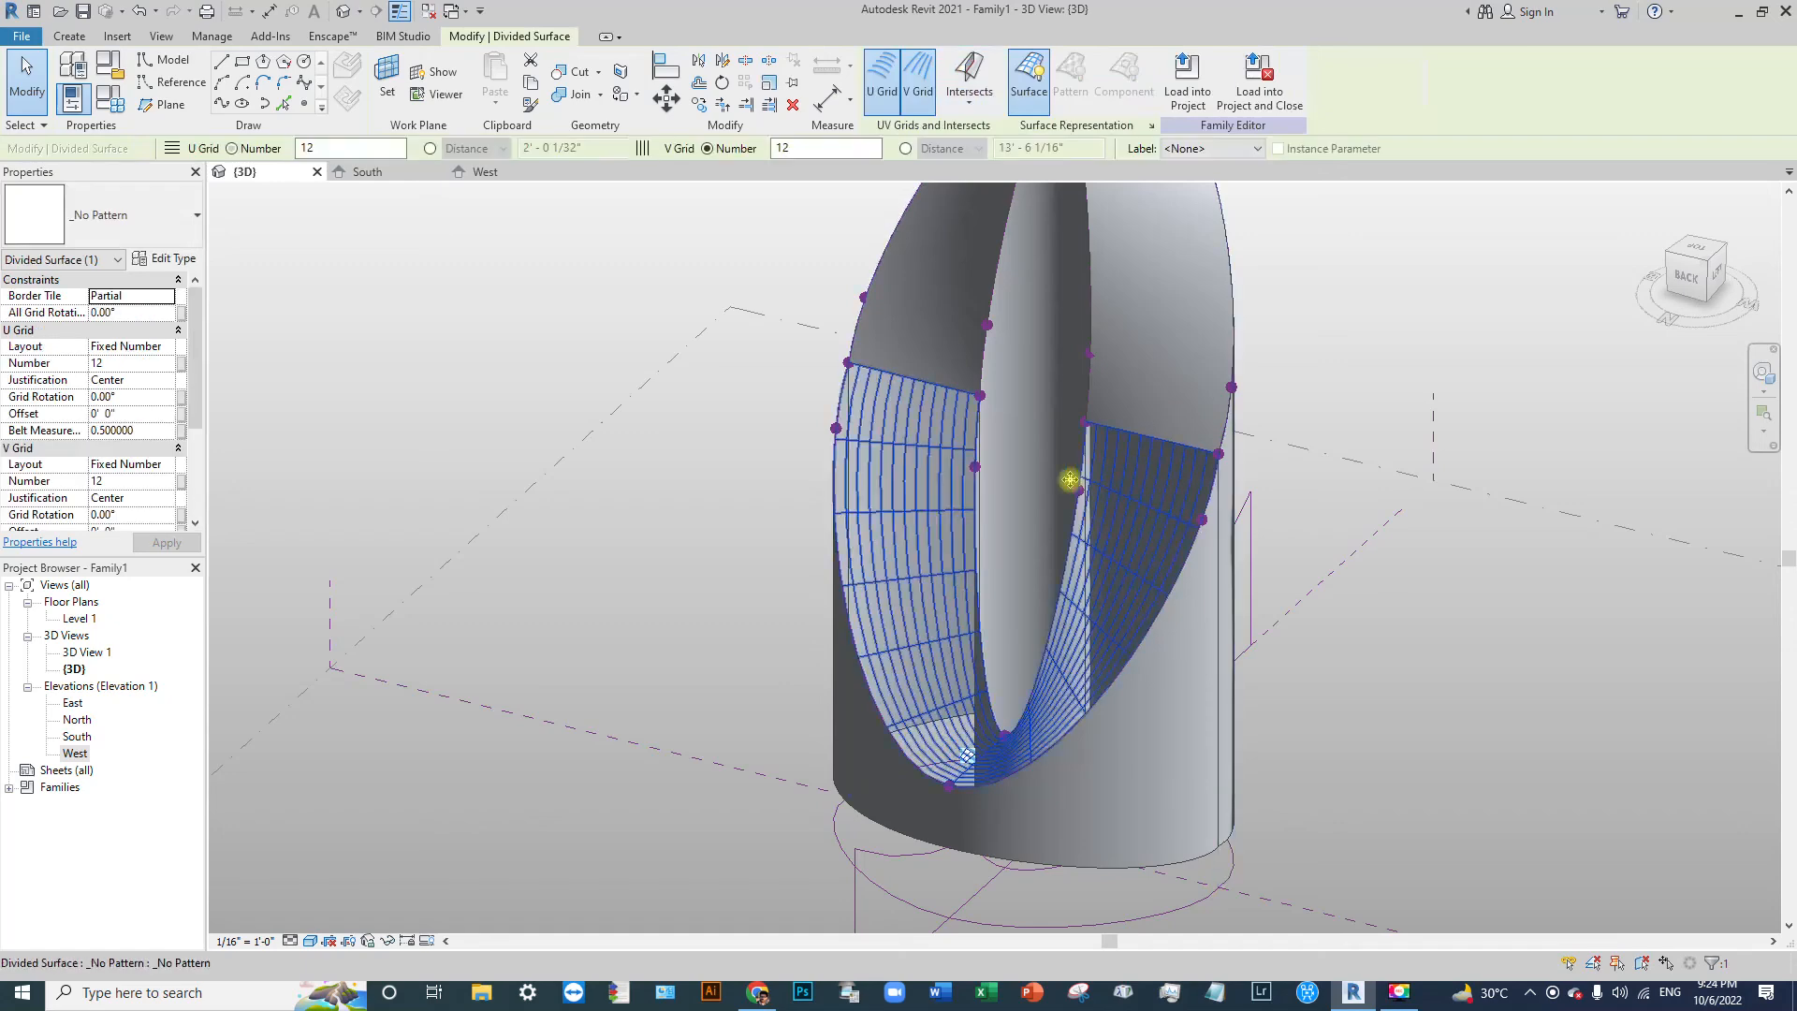
left_click(898, 251)
left_click(988, 69)
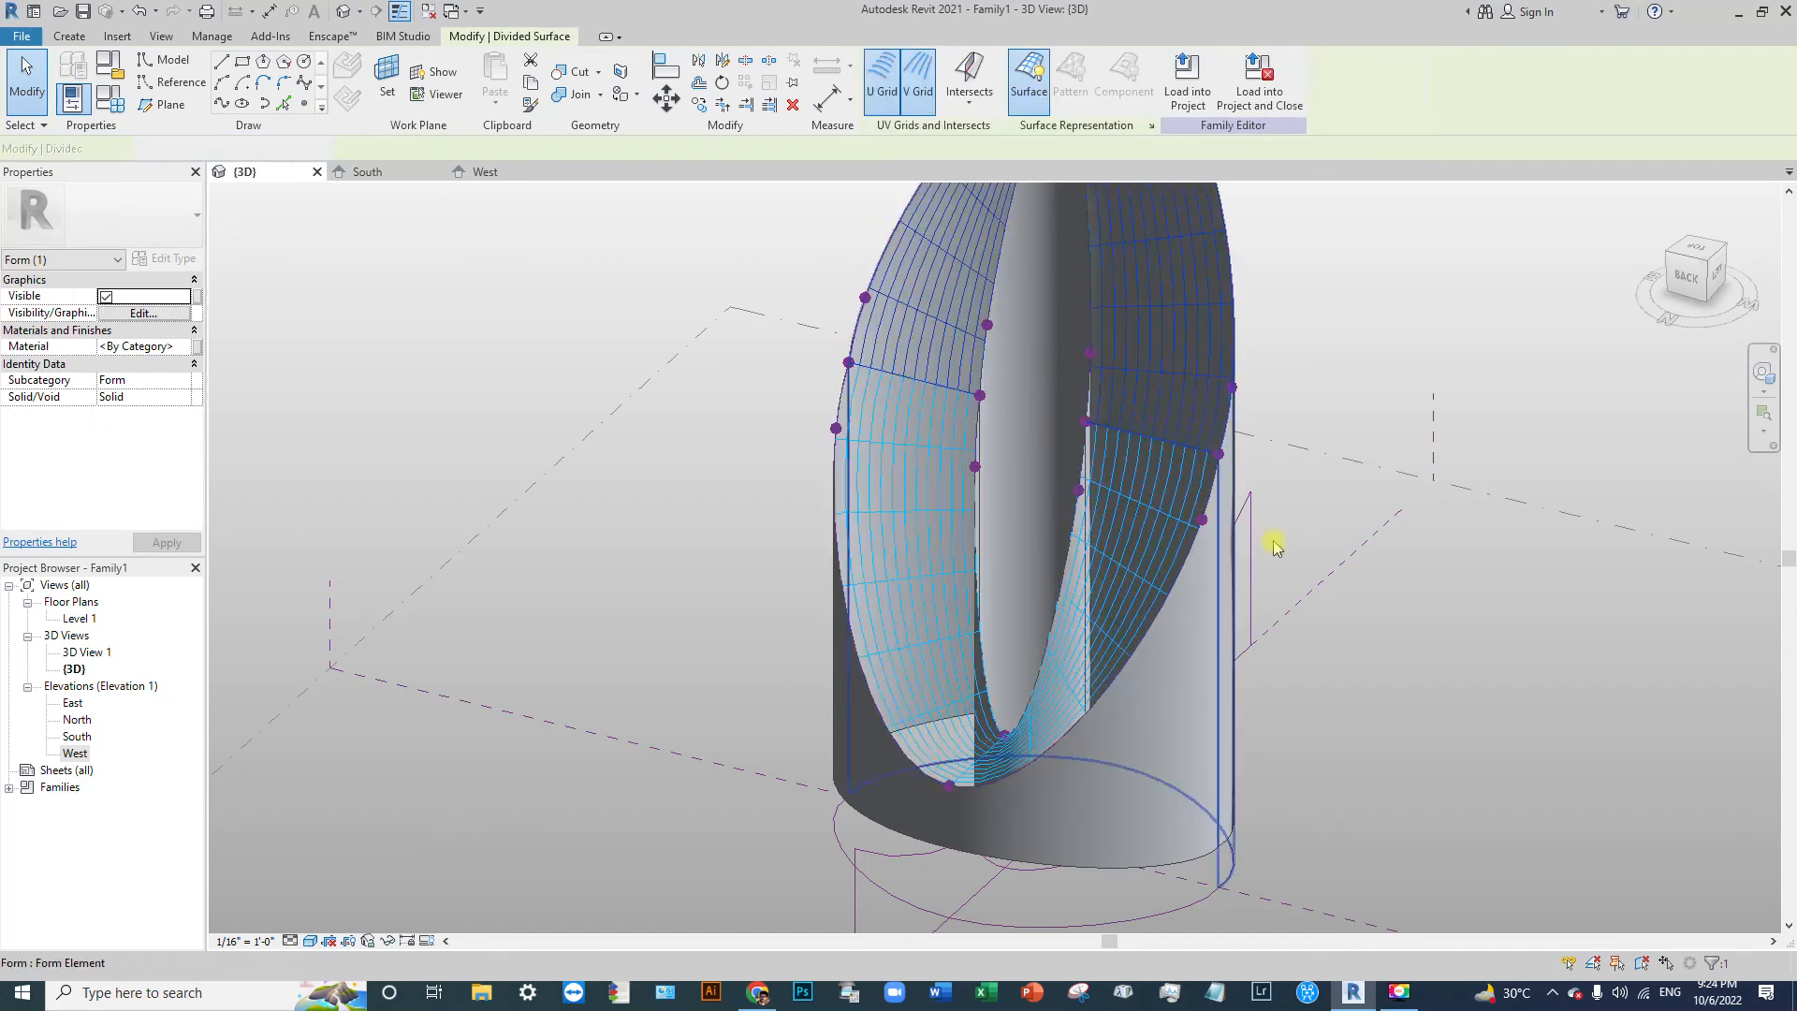
Step: Try to divide the uncut outer wall surface of the tower's tall rear form
middle_click_drag(1264, 543, 1058, 614, "shift")
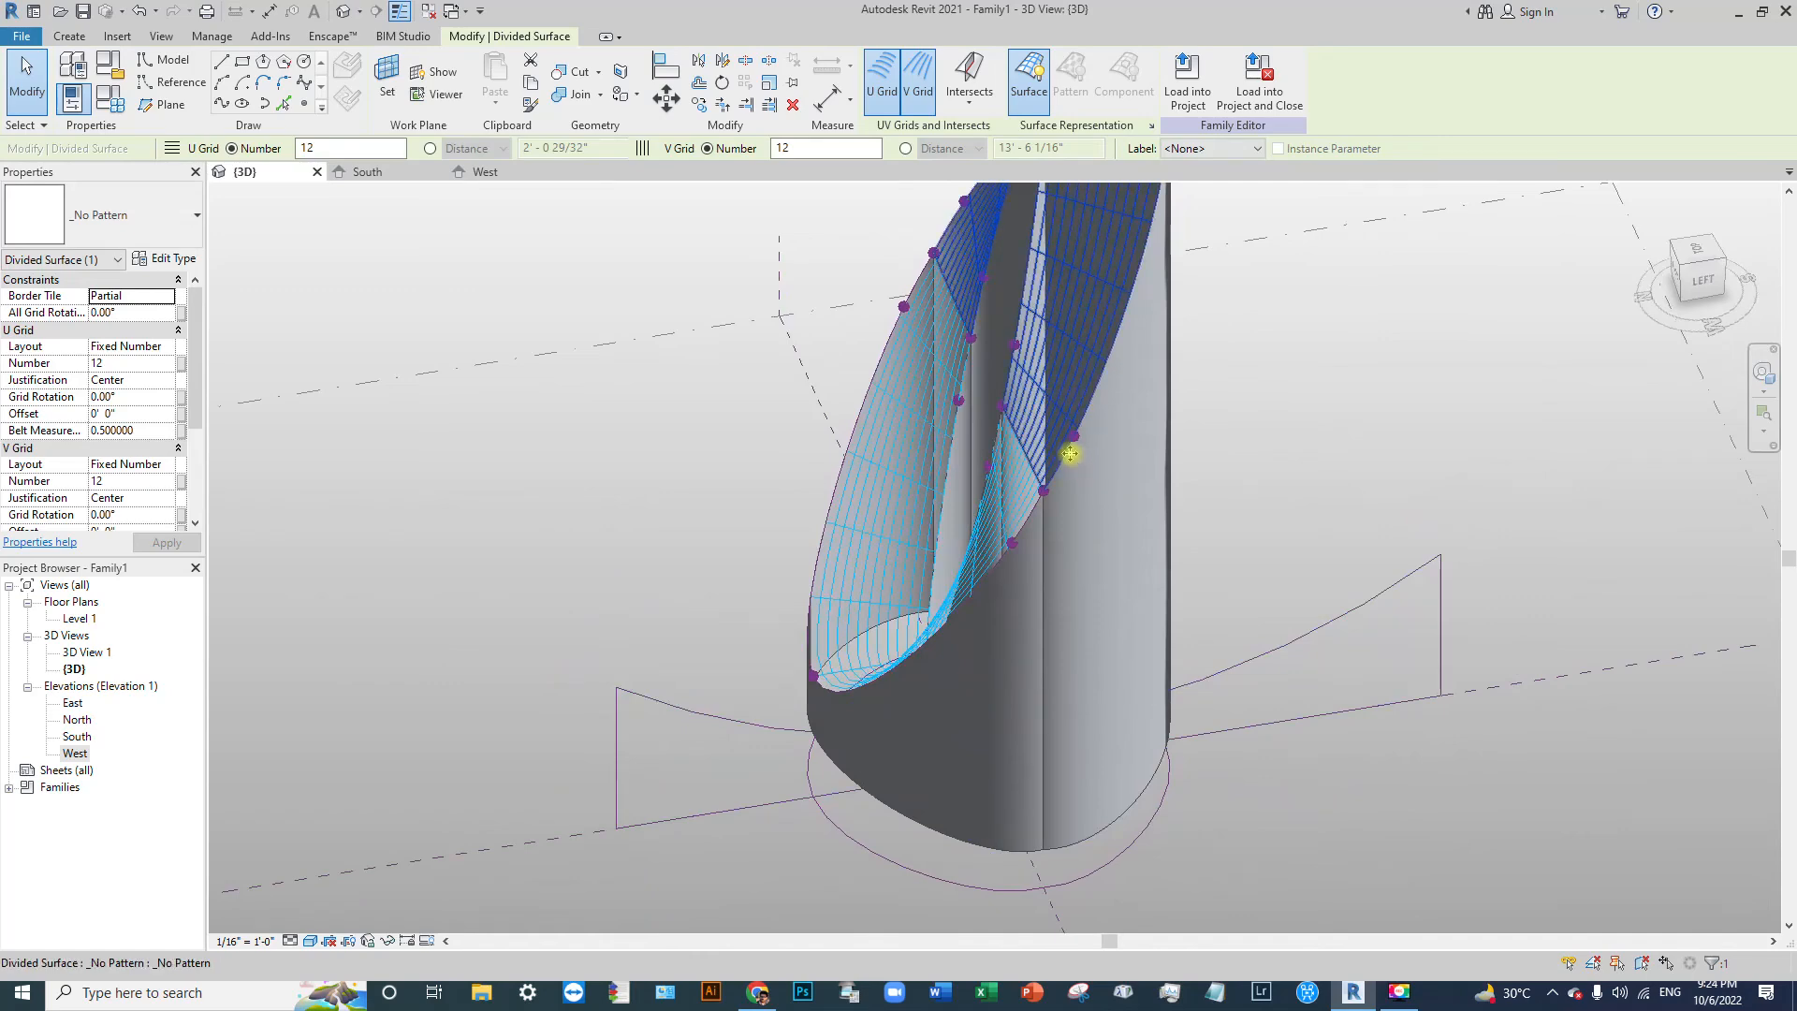
left_click(1046, 542)
left_click(984, 75)
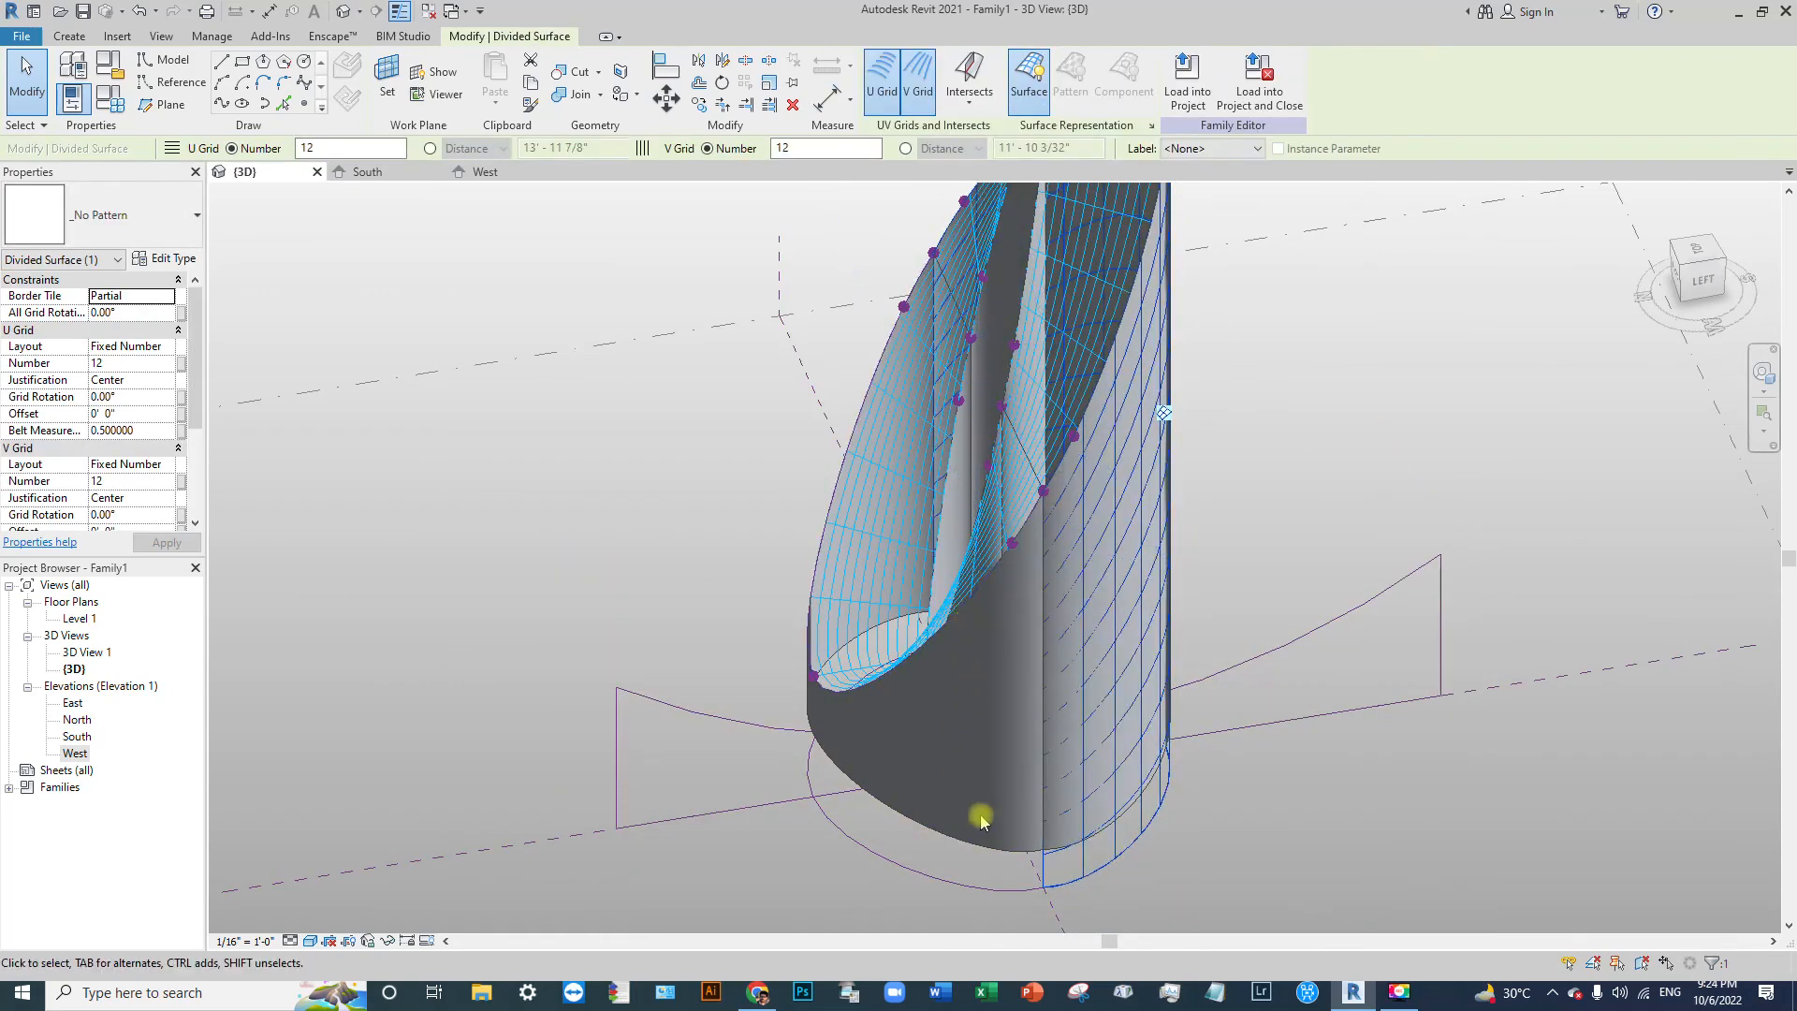
key("Escape")
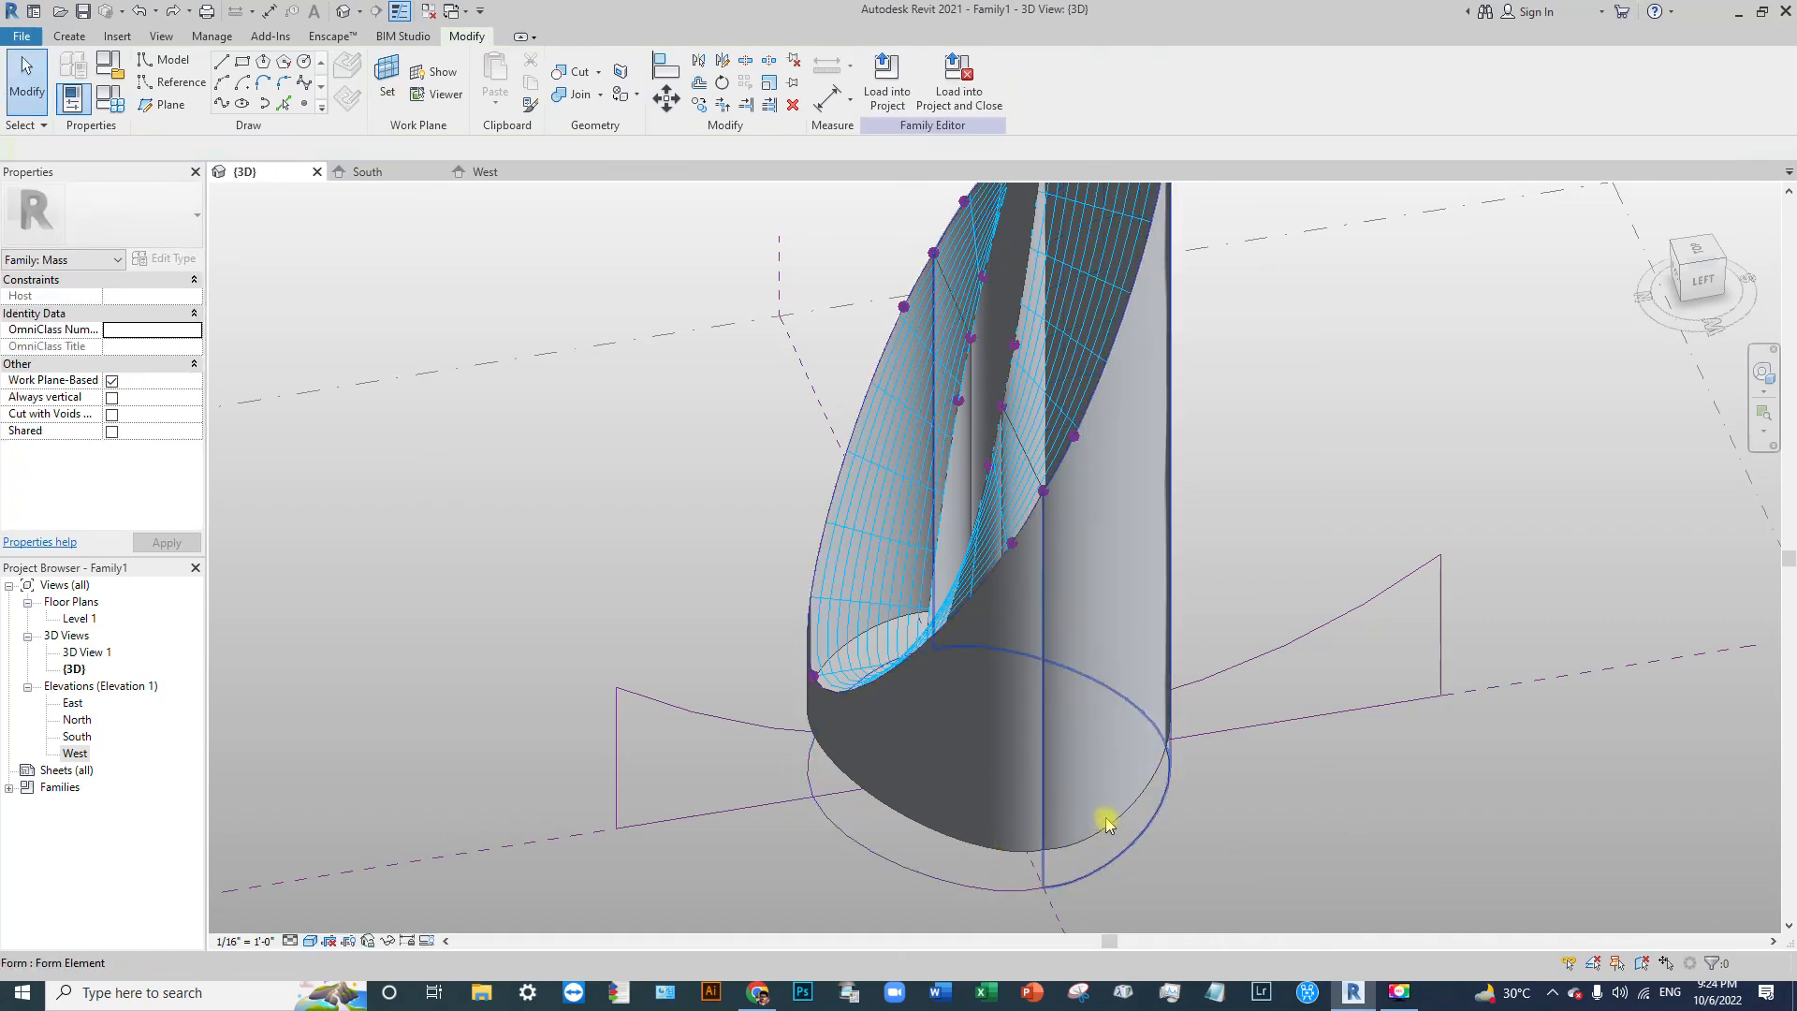
Step: Divide the outer wall face of the tall rear form, picking the joined geometry already cut by the arched void
middle_click_drag(1107, 824, 996, 789)
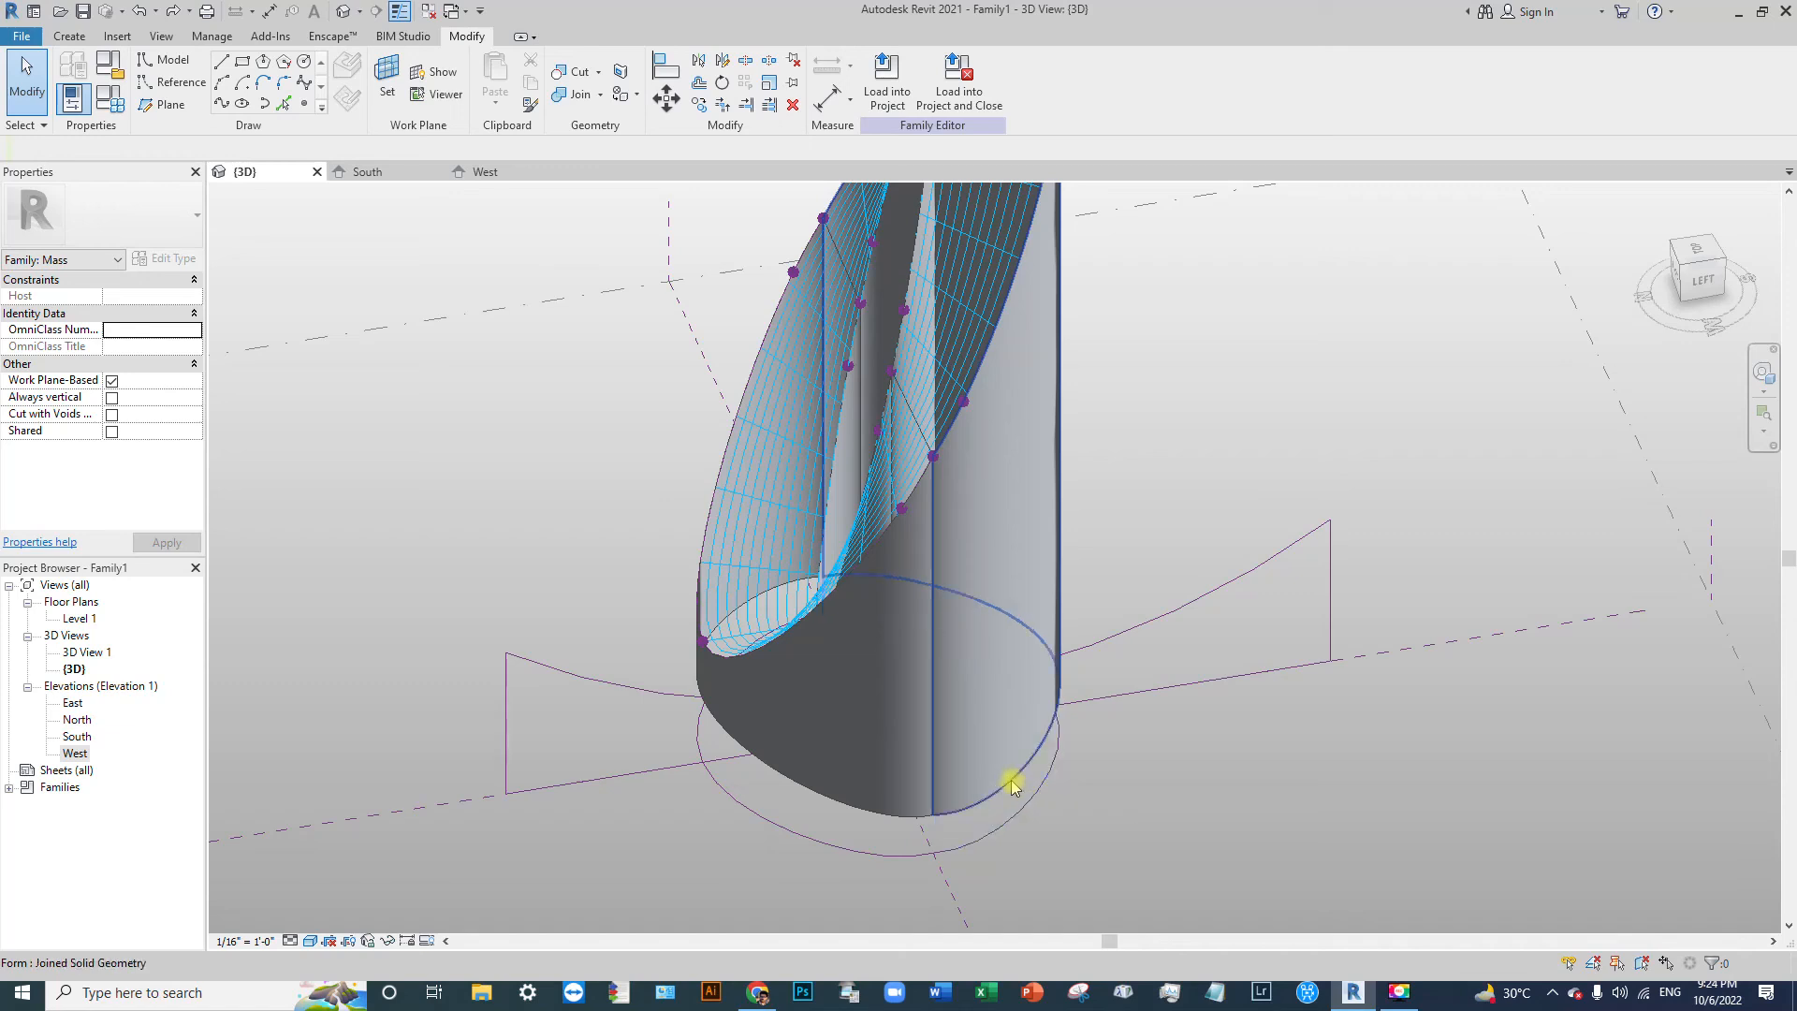
left_click(1011, 782)
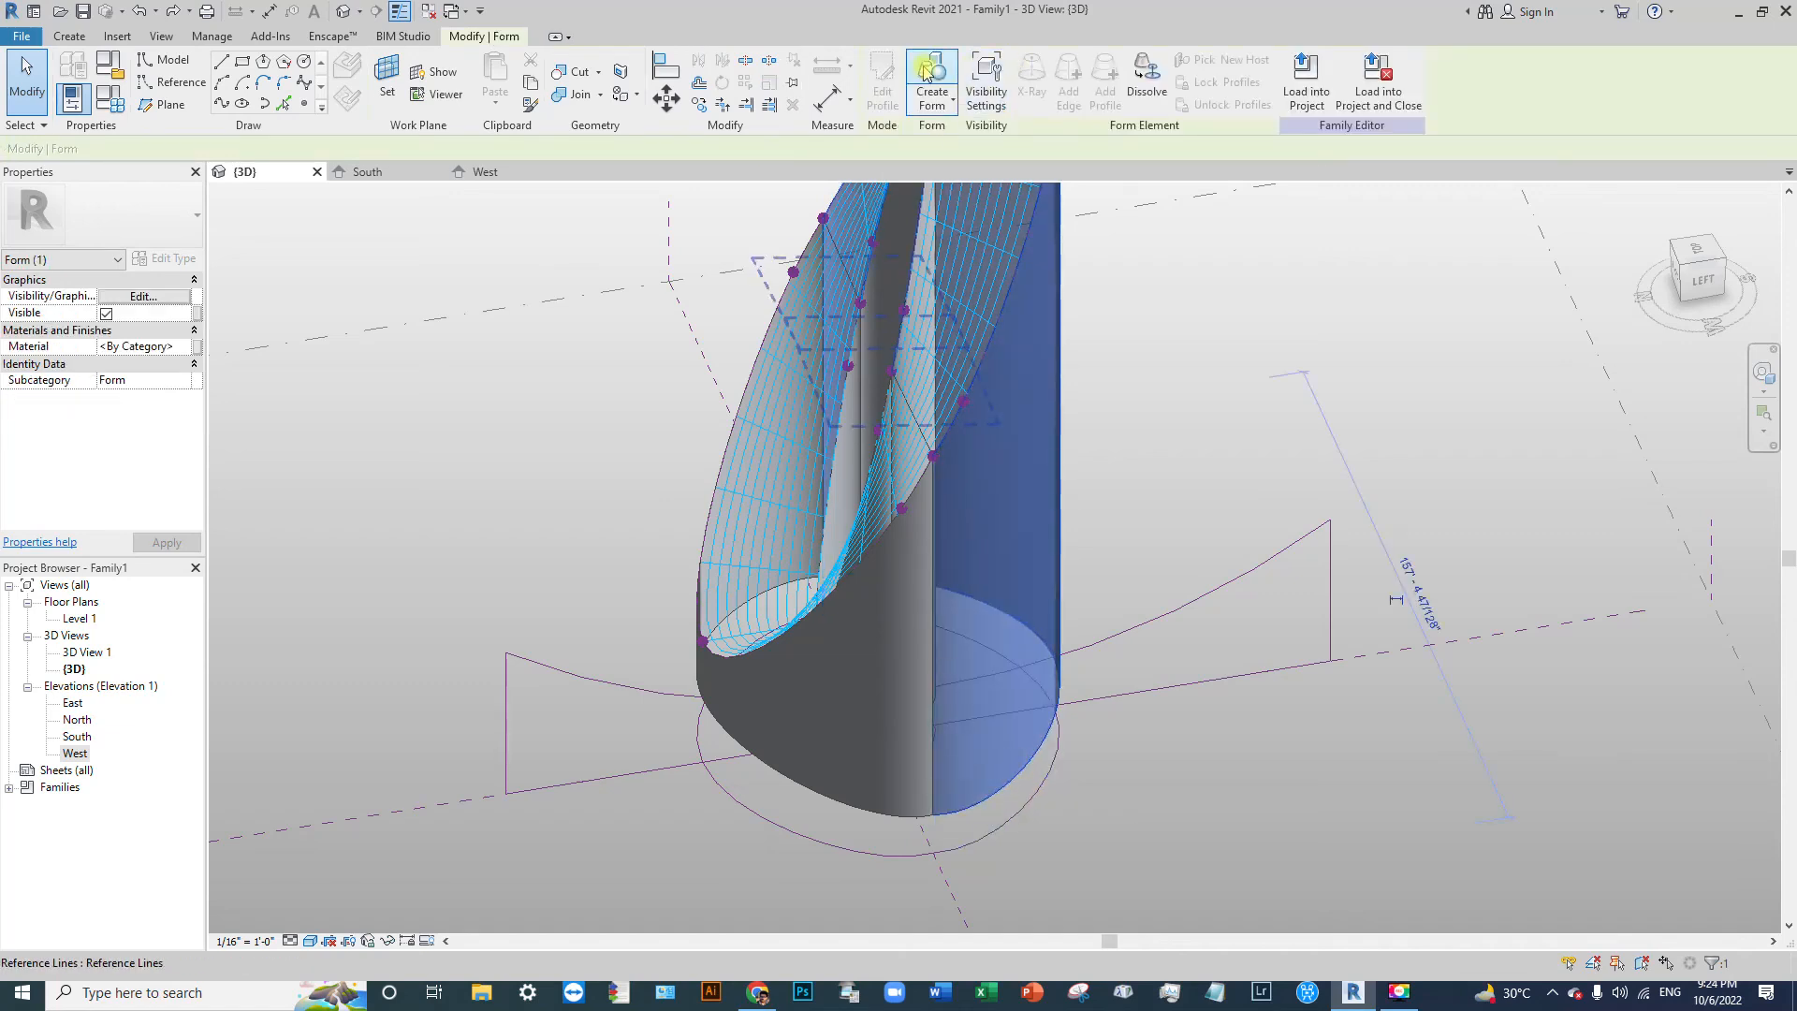
left_click(1067, 805)
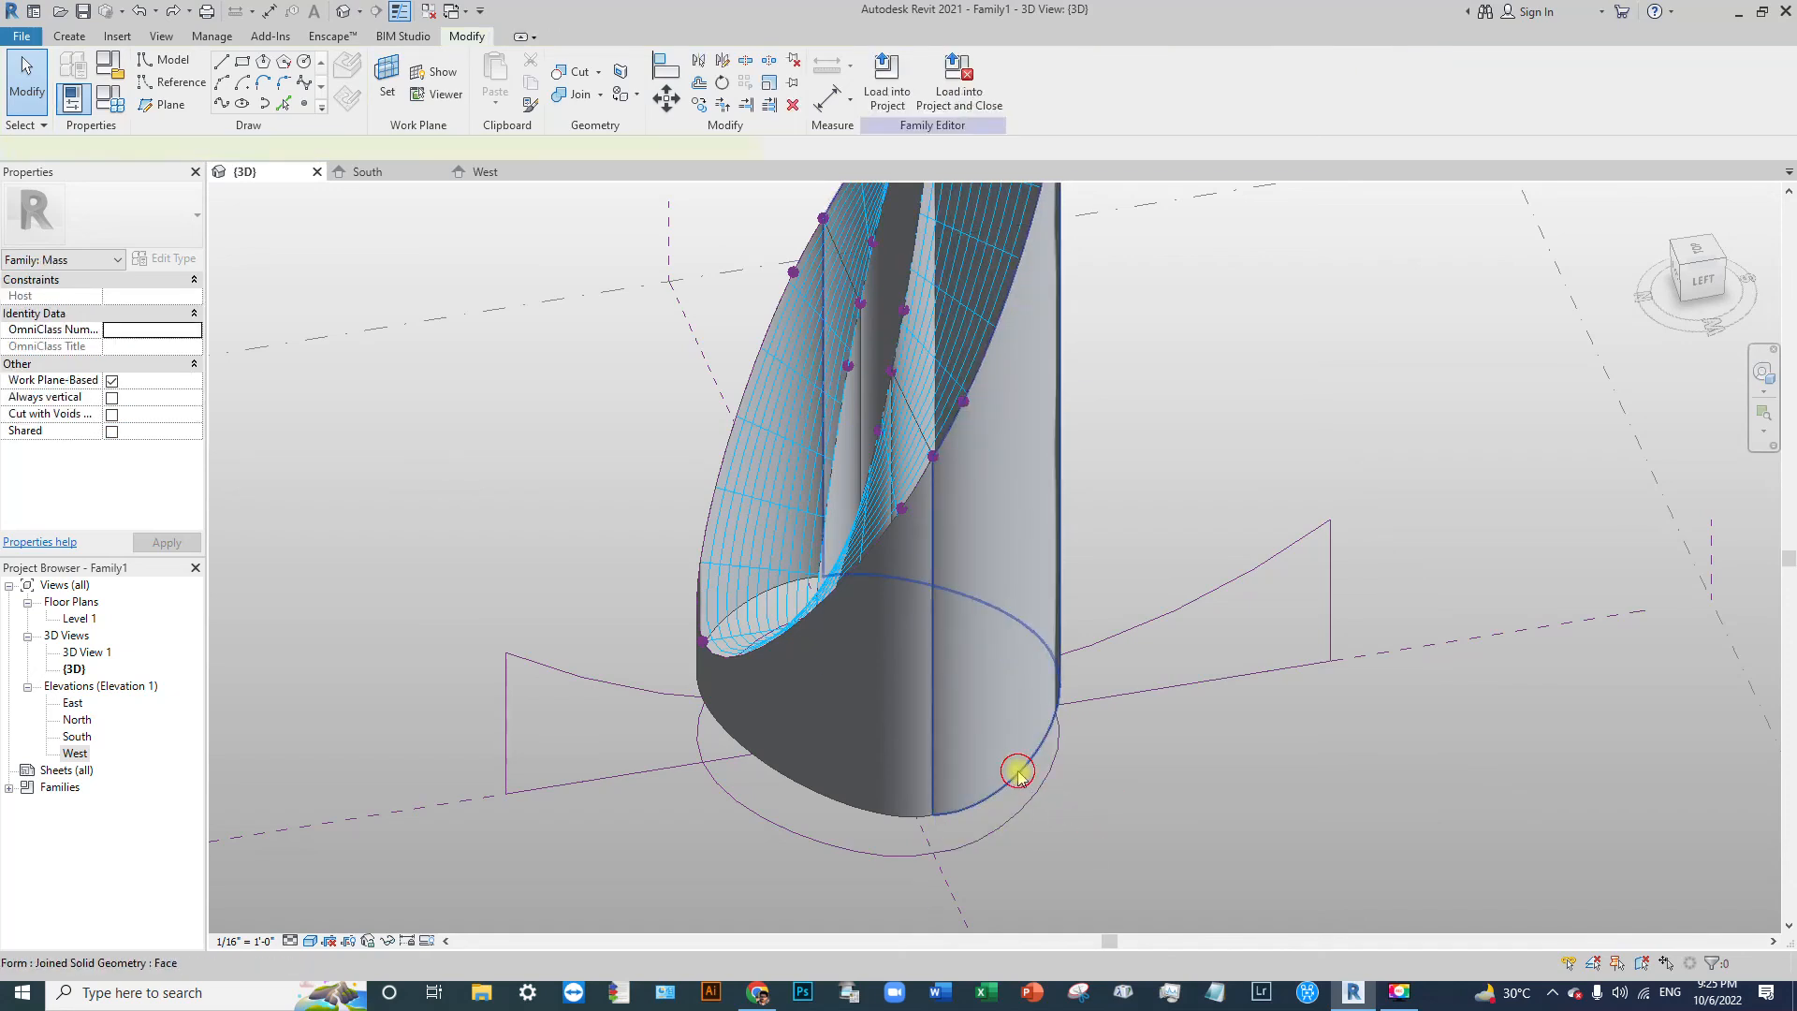
left_click(1018, 775)
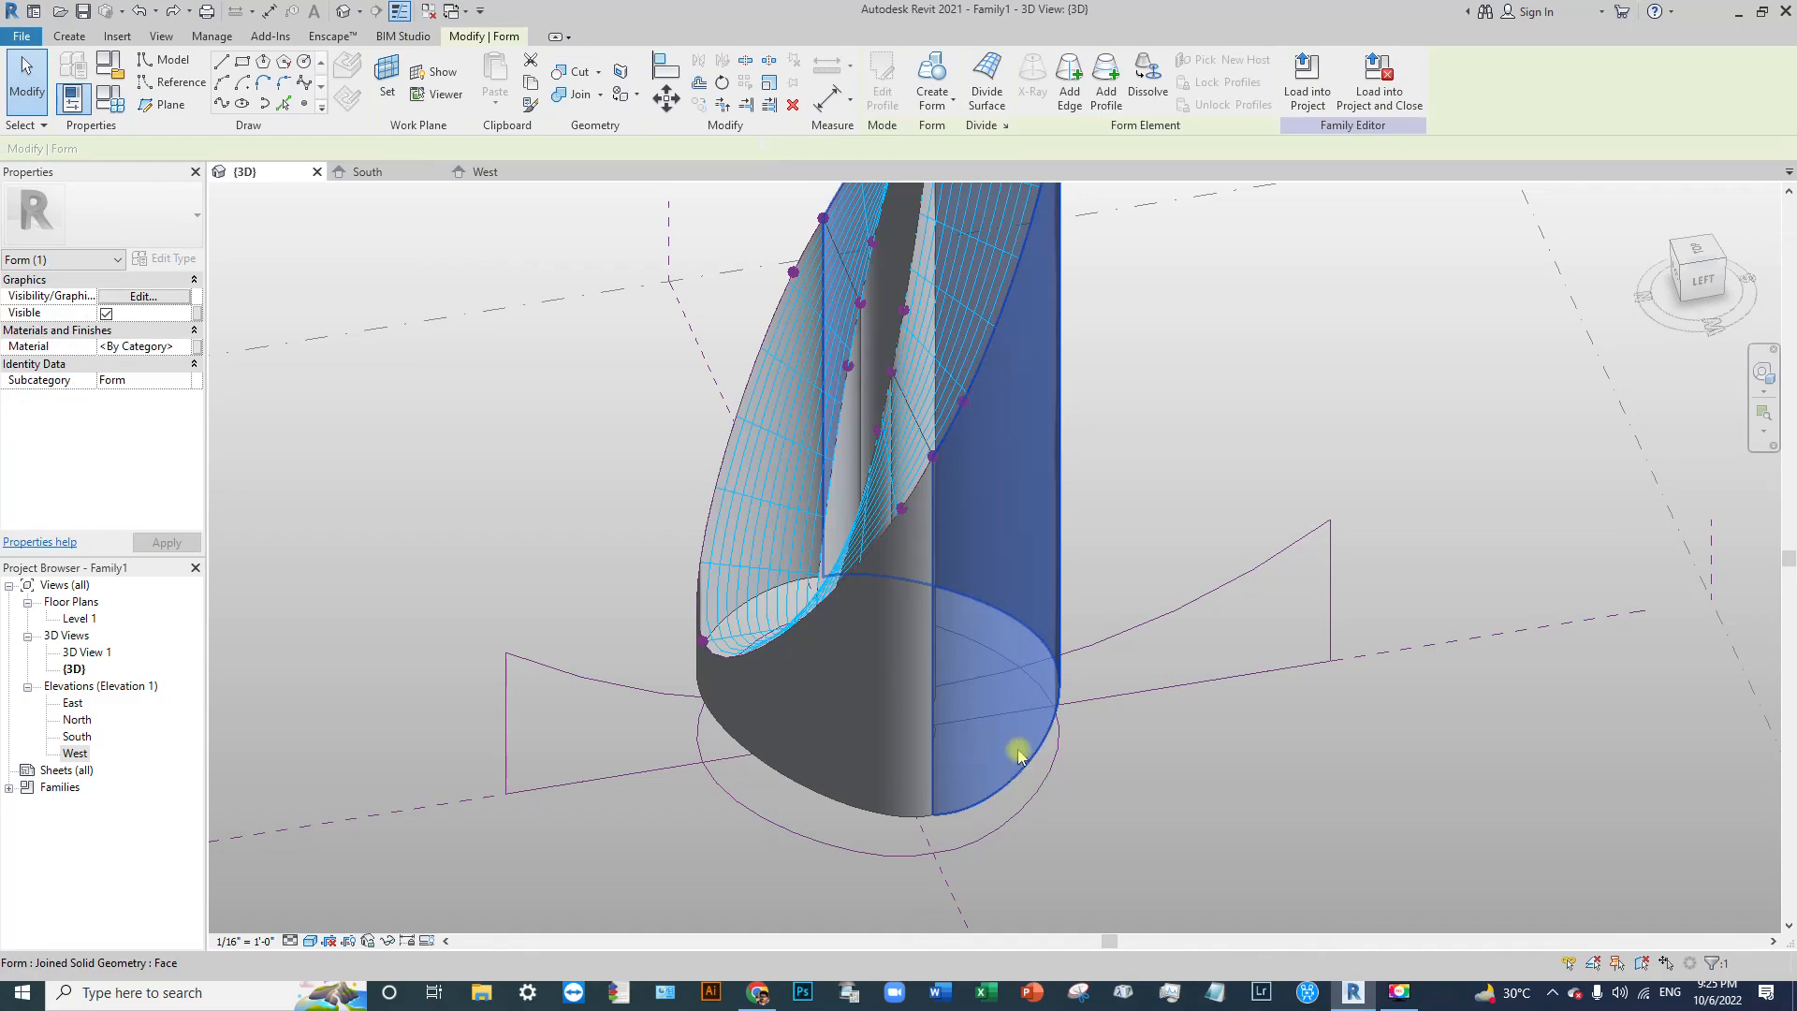
left_click(992, 75)
Step: Divide the void-cut outer wall face of the lower front form with the default UV grid
middle_click_drag(1023, 743, 930, 790, "shift")
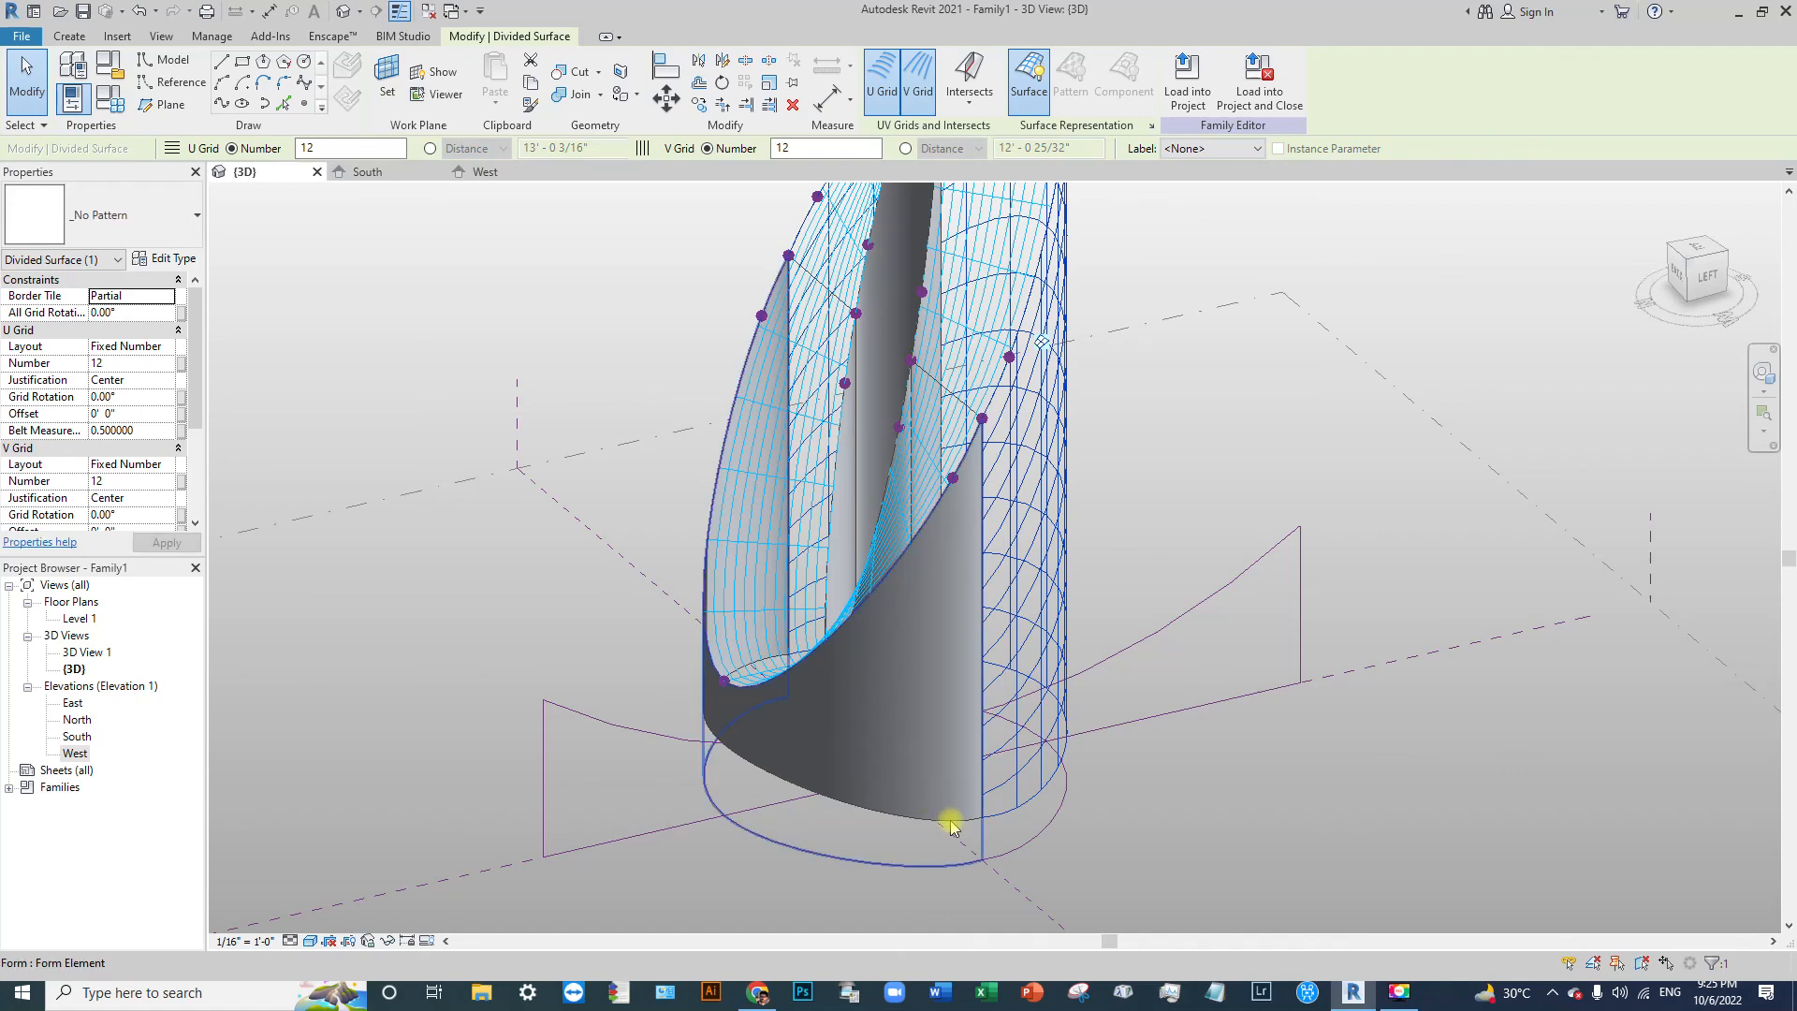
key("Tab")
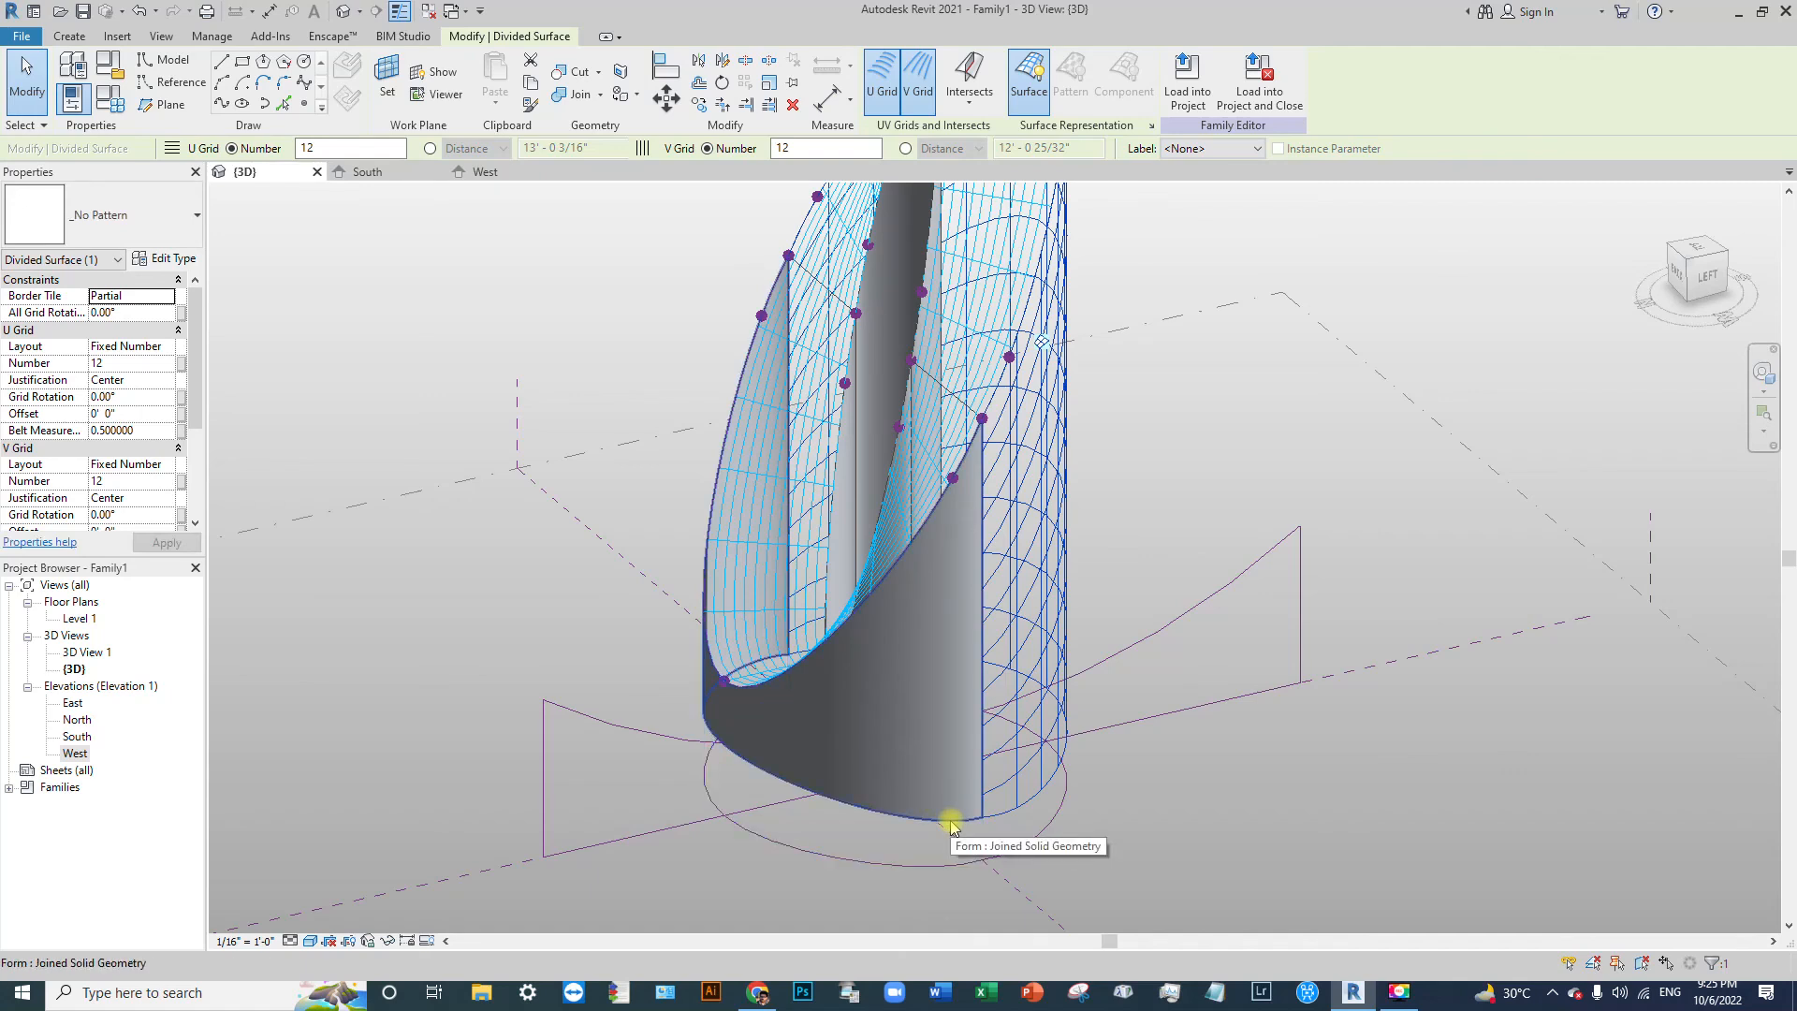
key("Tab")
key("Tab")
left_click(951, 826)
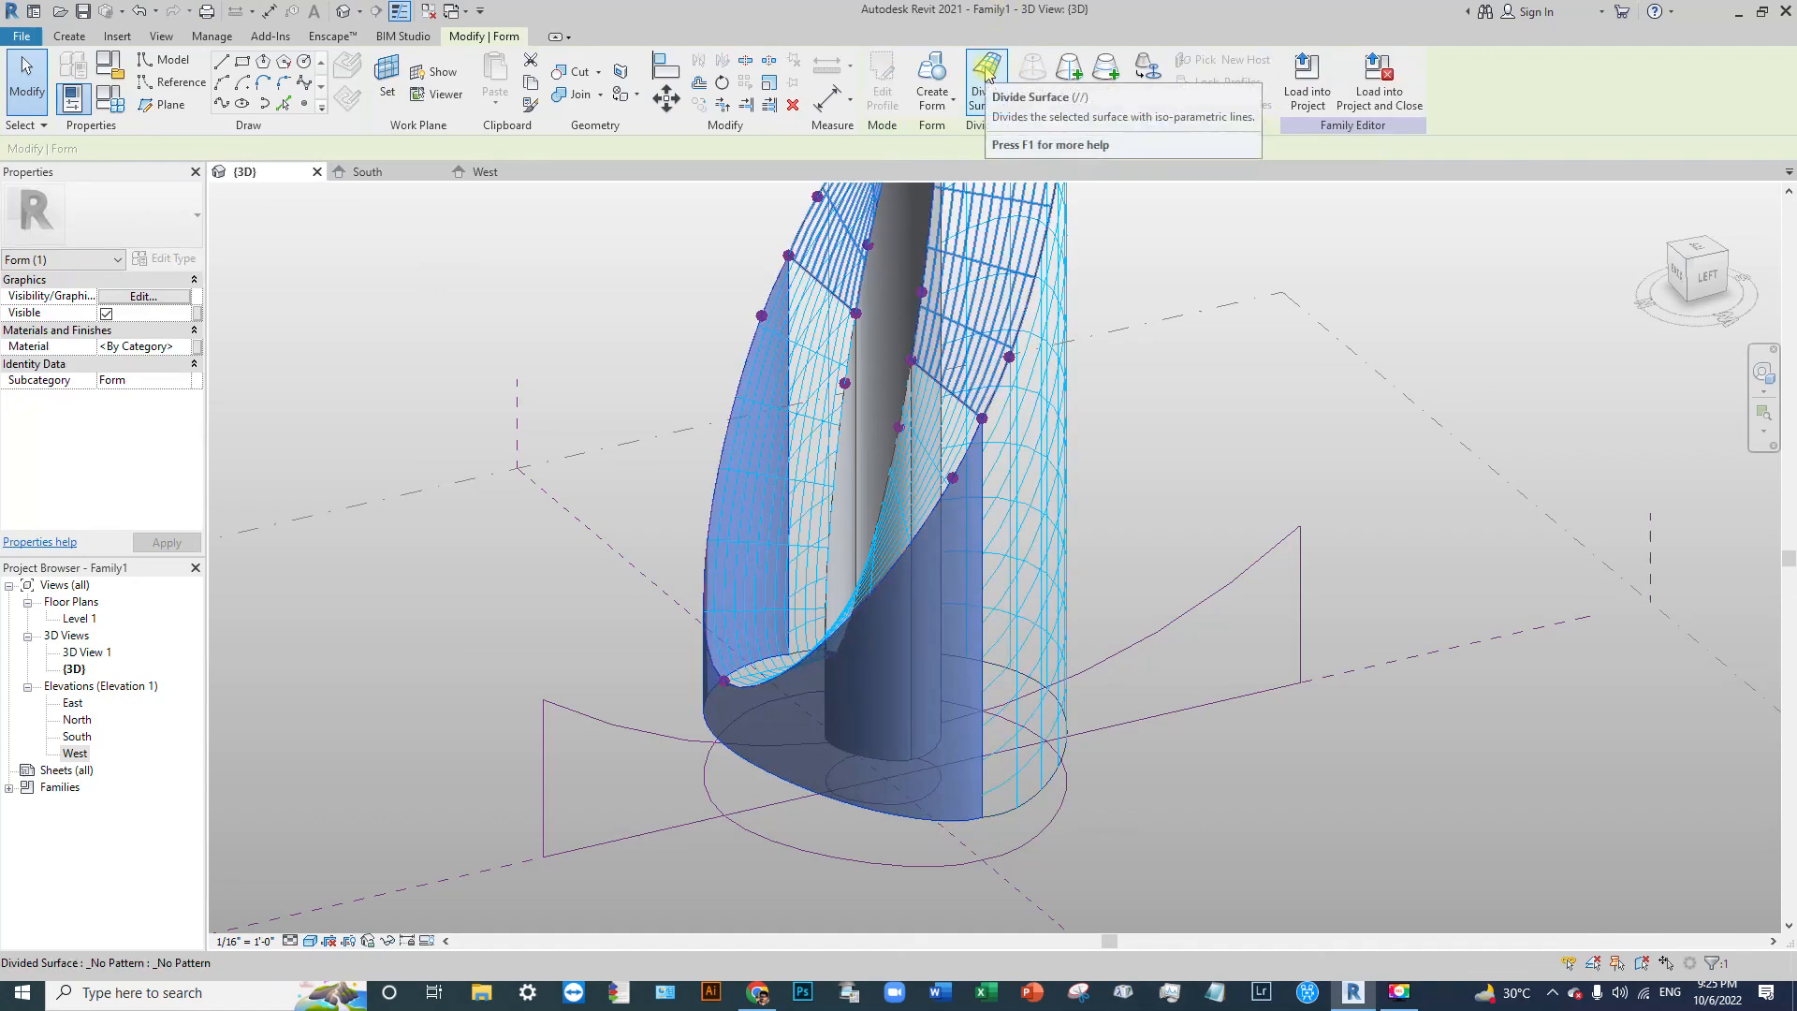
left_click(987, 73)
mouse_move(1211, 715)
middle_mouse_down("shift")
mouse_move(1391, 627)
mouse_move(1233, 690)
middle_mouse_up("shift")
left_click(1232, 687)
Step: Examine the divided outer and sloped surfaces around the tower's base and central opening from several sides
scroll(1078, 647, "down", 2)
middle_click_drag(889, 614, 911, 682, "shift")
scroll(940, 702, "up", 2)
scroll(1074, 714, "down", 2)
scroll(986, 721, "up", 4)
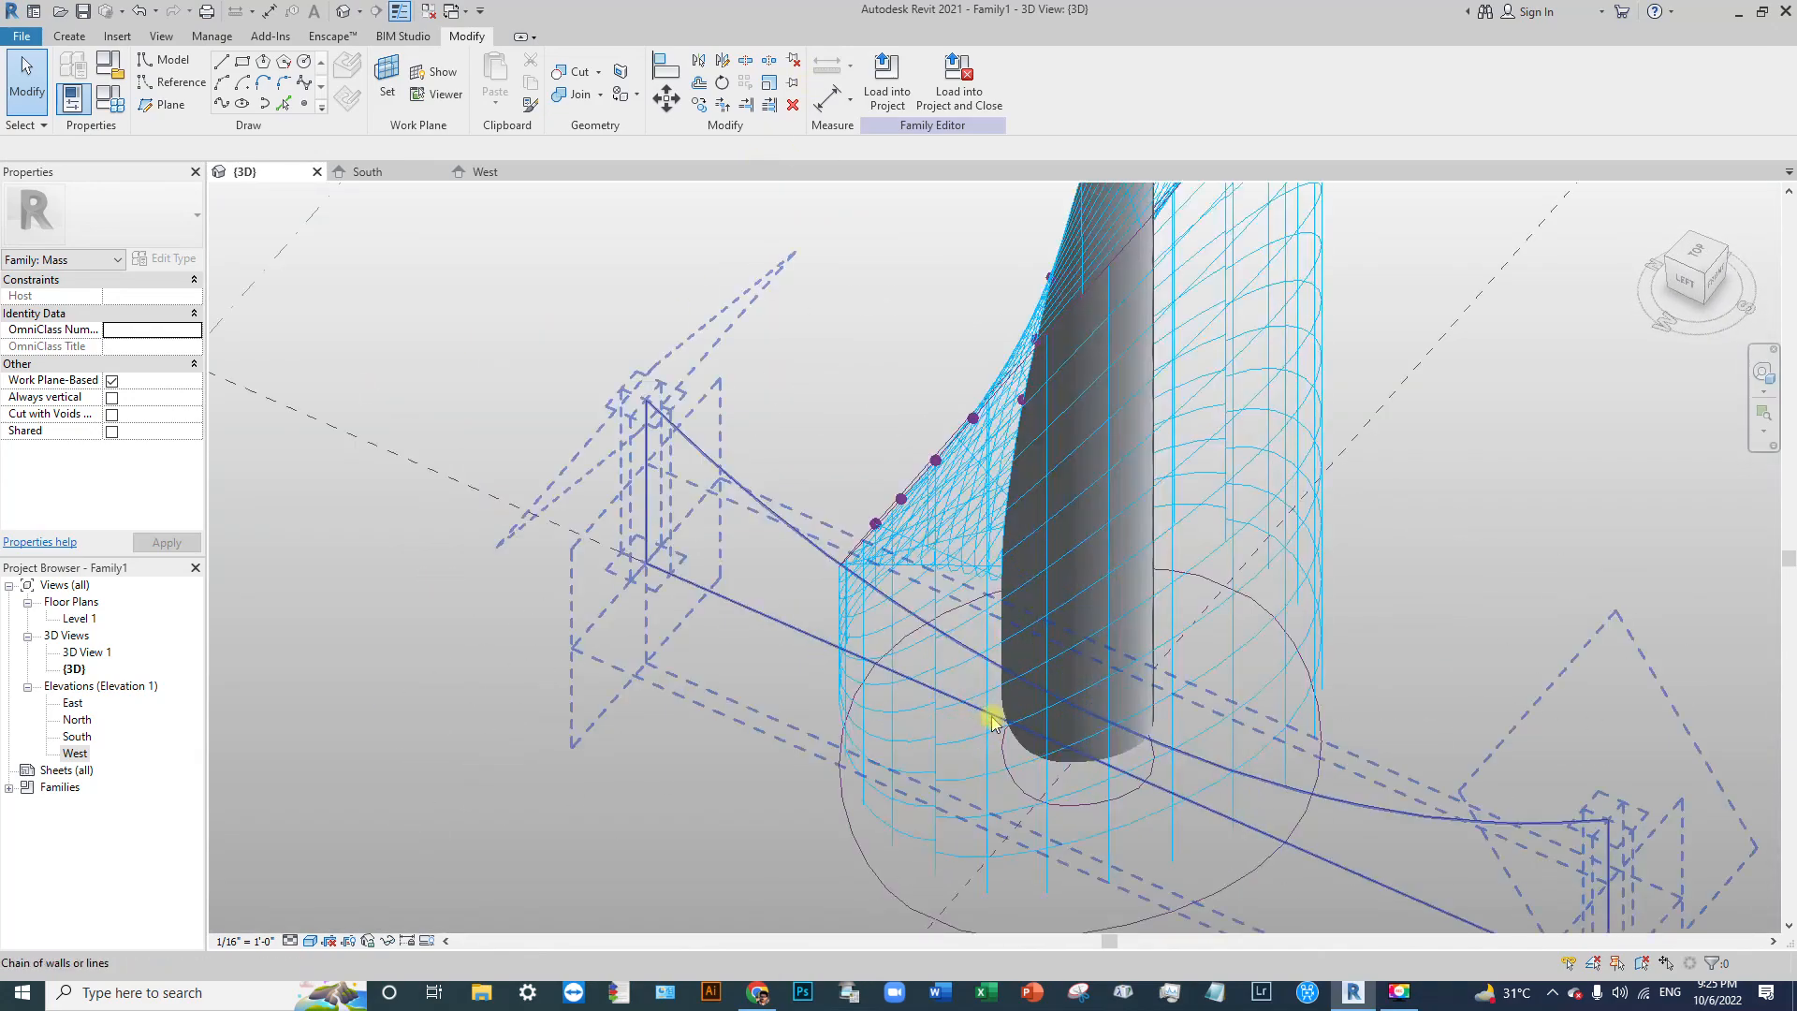
scroll(1153, 701, "down", 3)
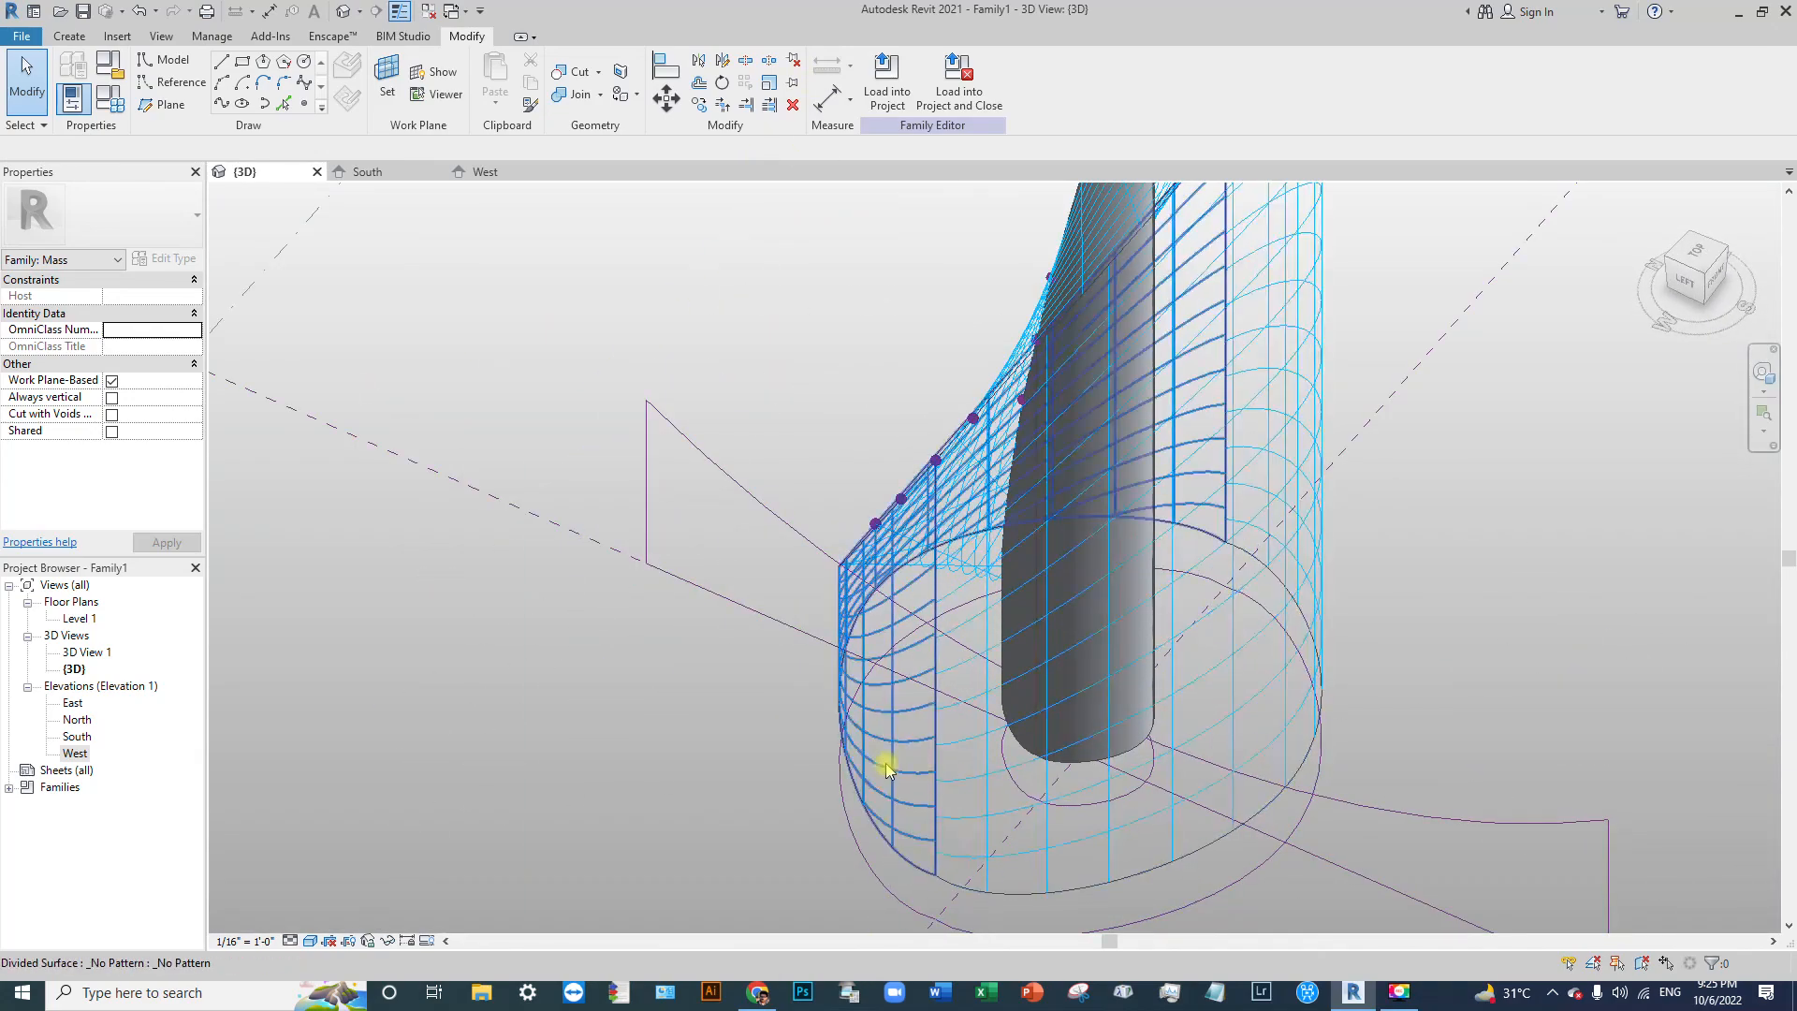
scroll(877, 730, "down", 2)
middle_click_drag(877, 695, 1073, 898, "shift")
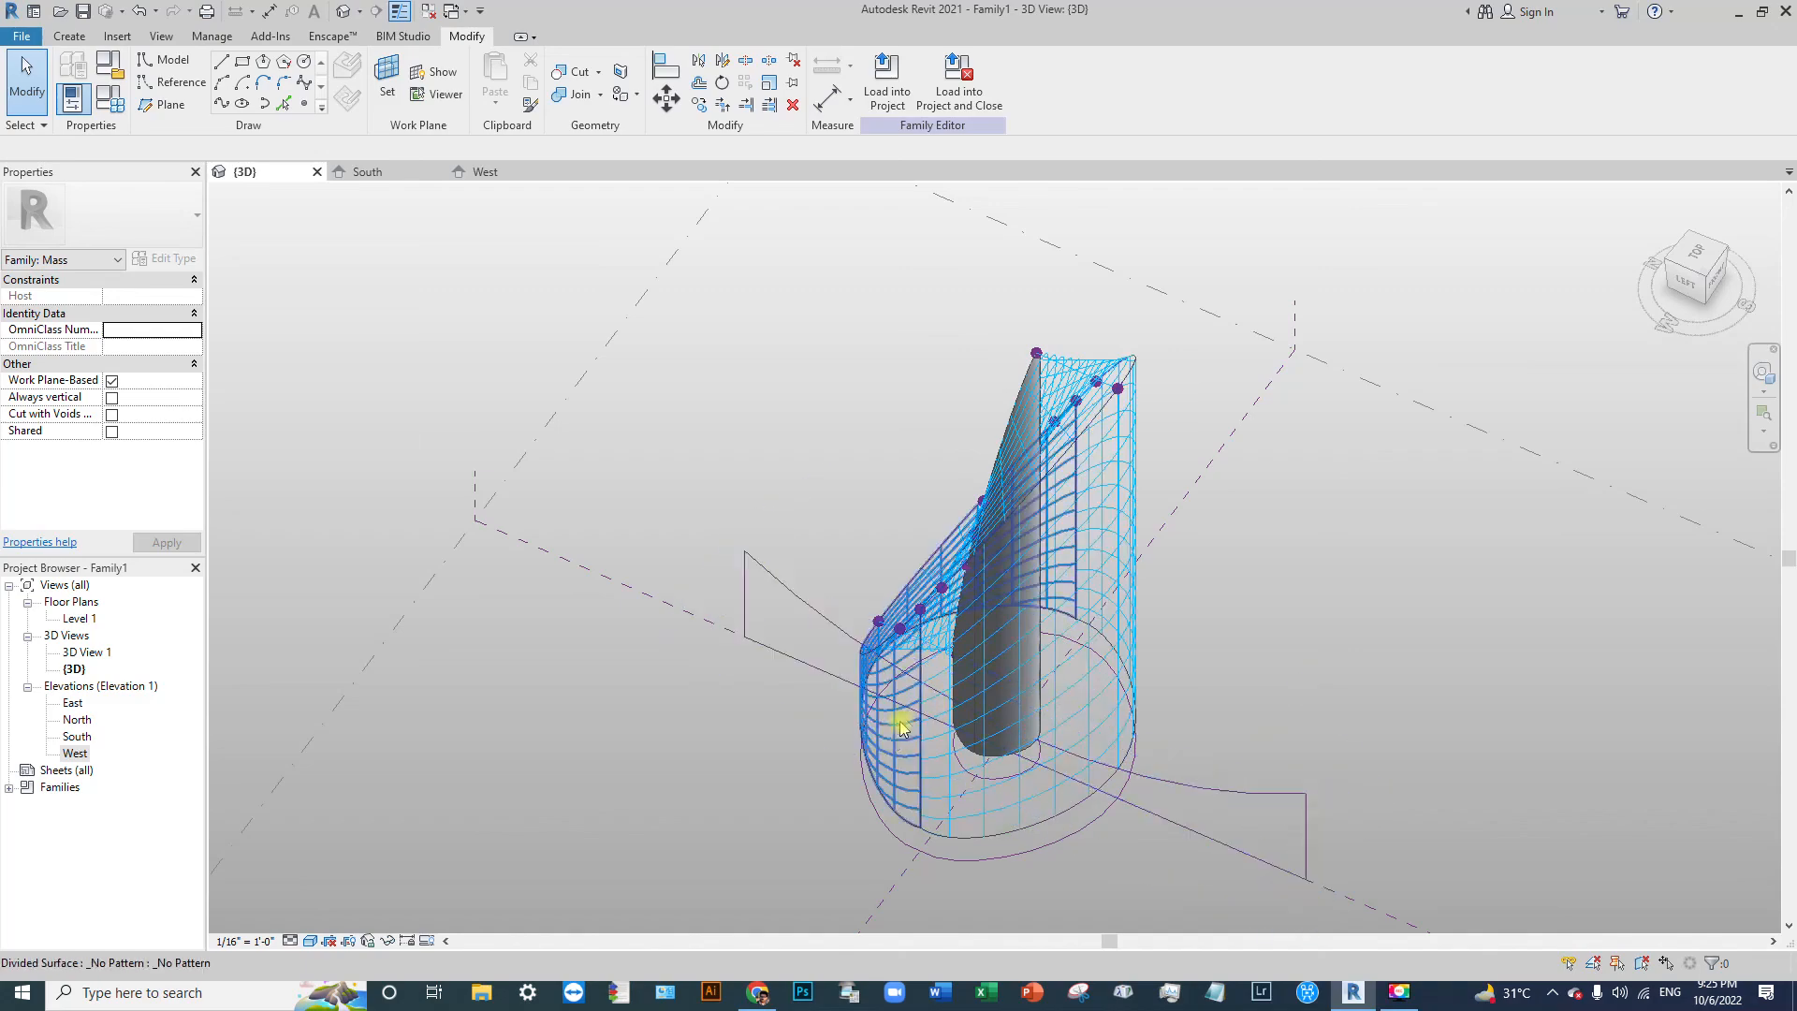
middle_click_drag(884, 665, 1103, 674, "shift")
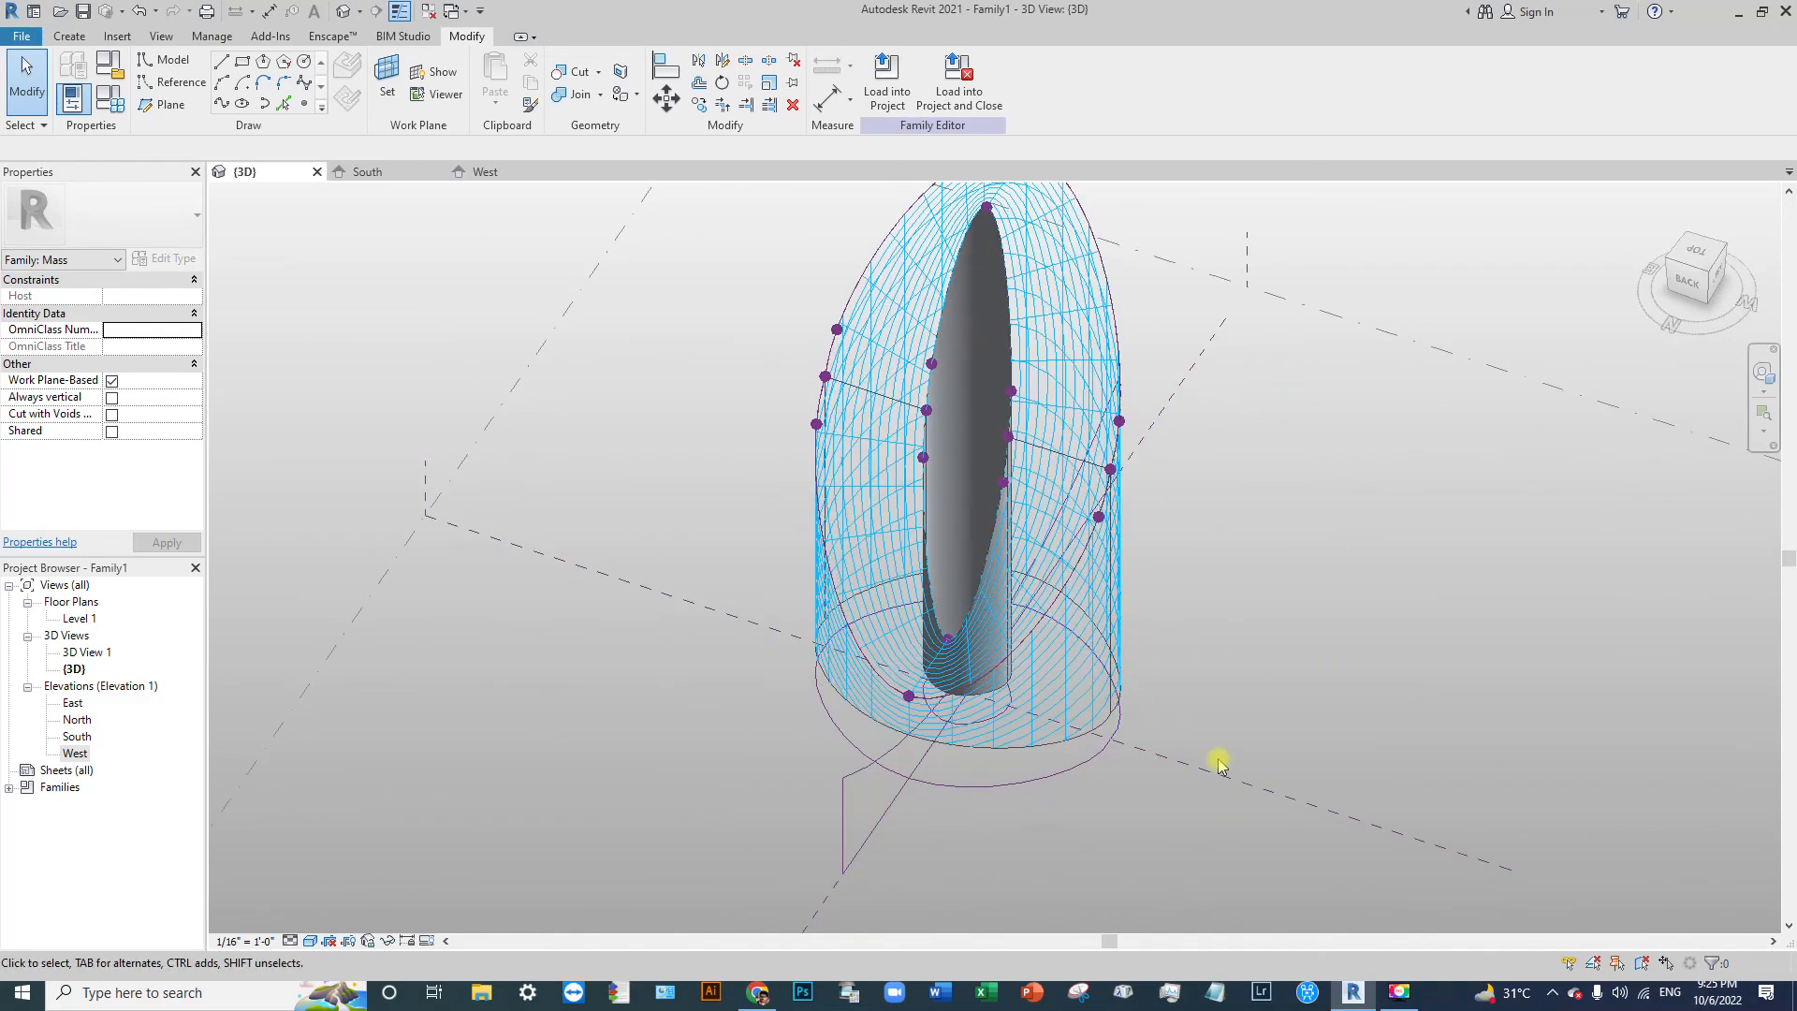
middle_click_drag(1207, 737, 1275, 693, "shift")
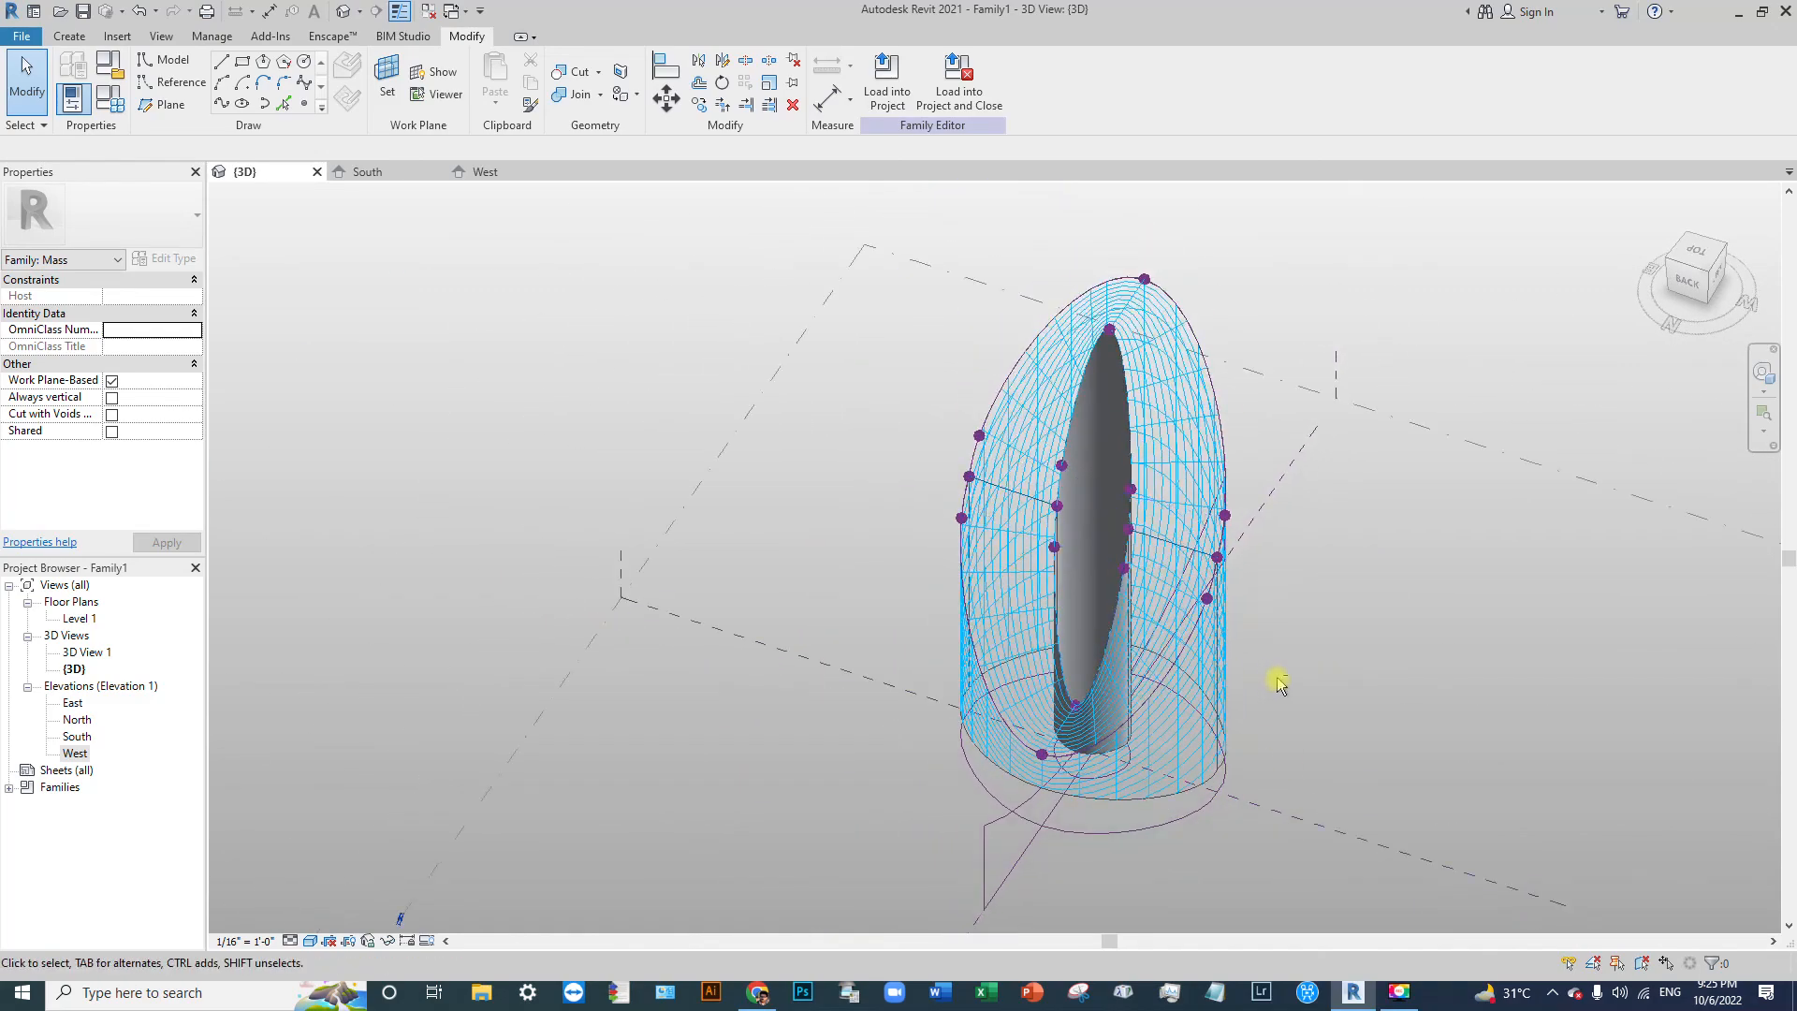